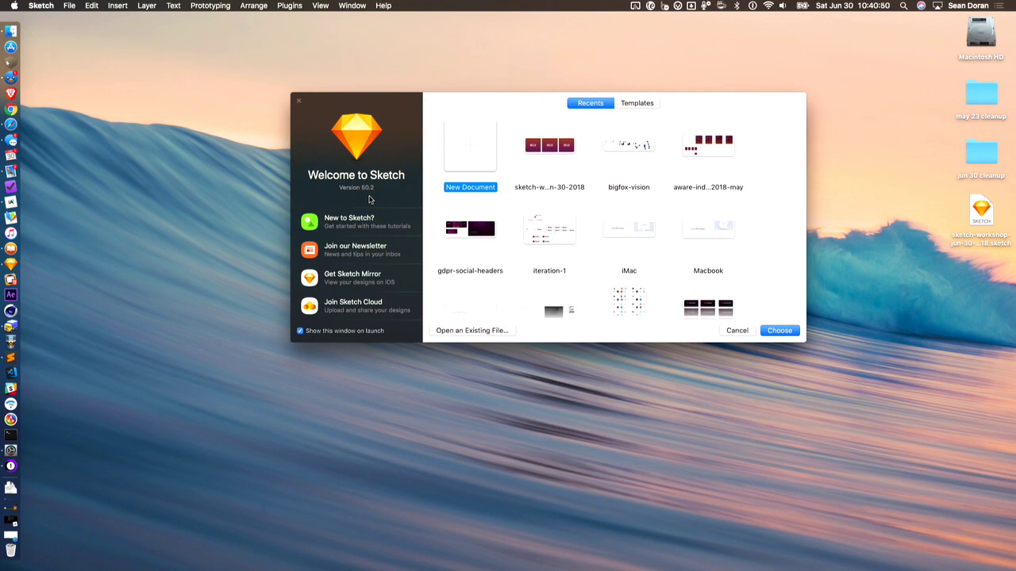
Switch to Safari and open the sketchapp.com plugins page in a new tab
click(13, 123)
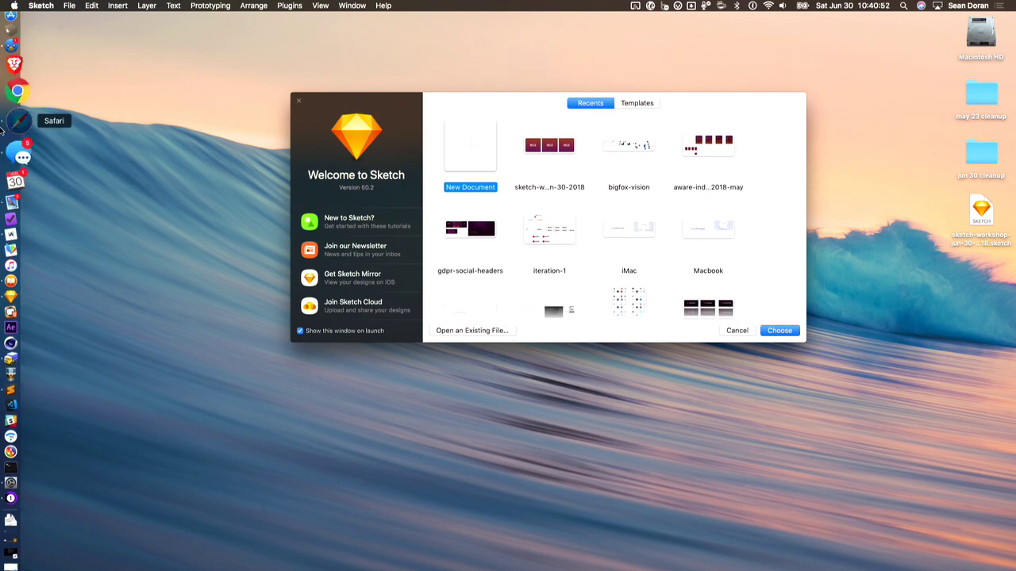
key(super+t)
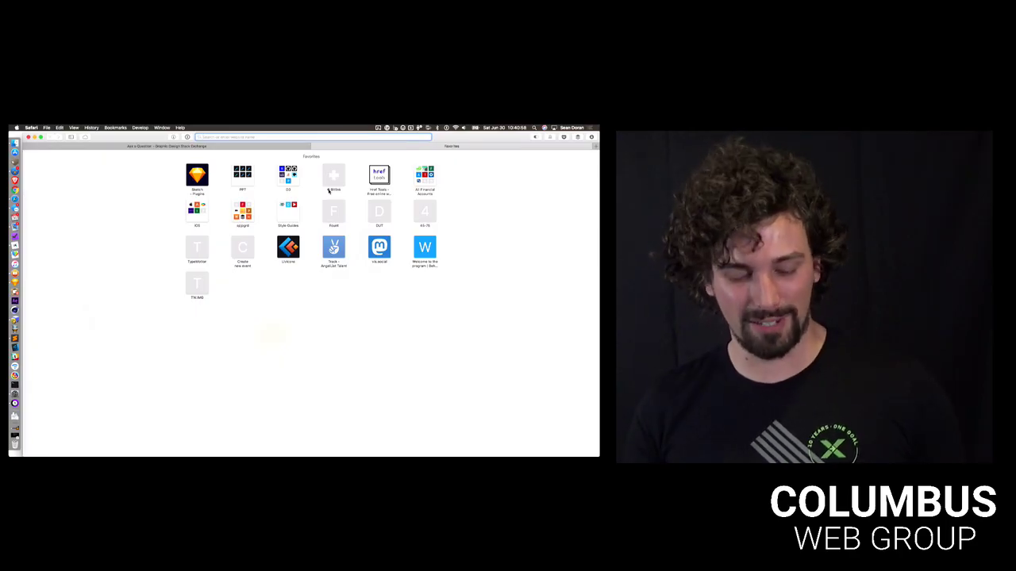
text(sketchapp.com)
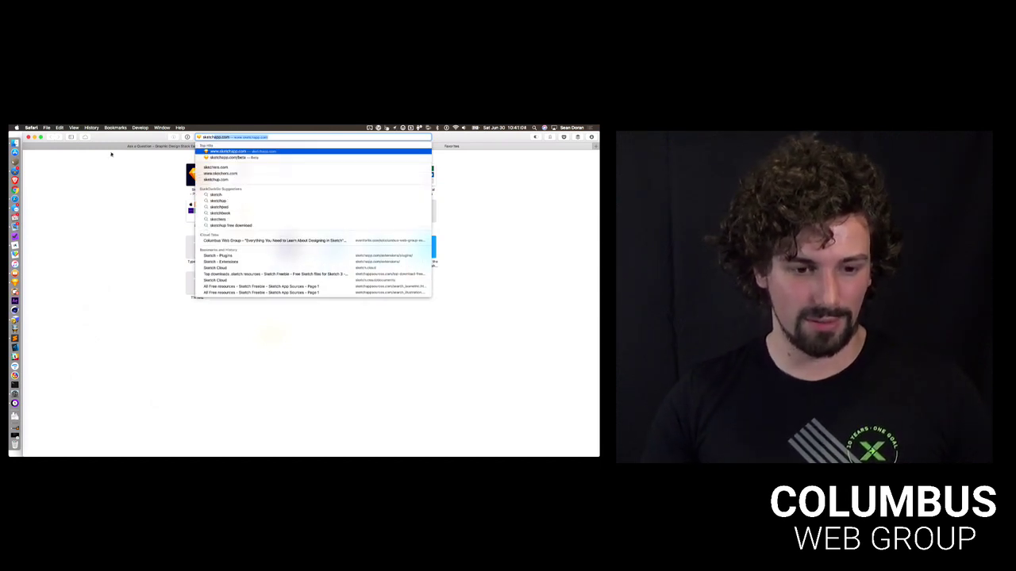
key(Return)
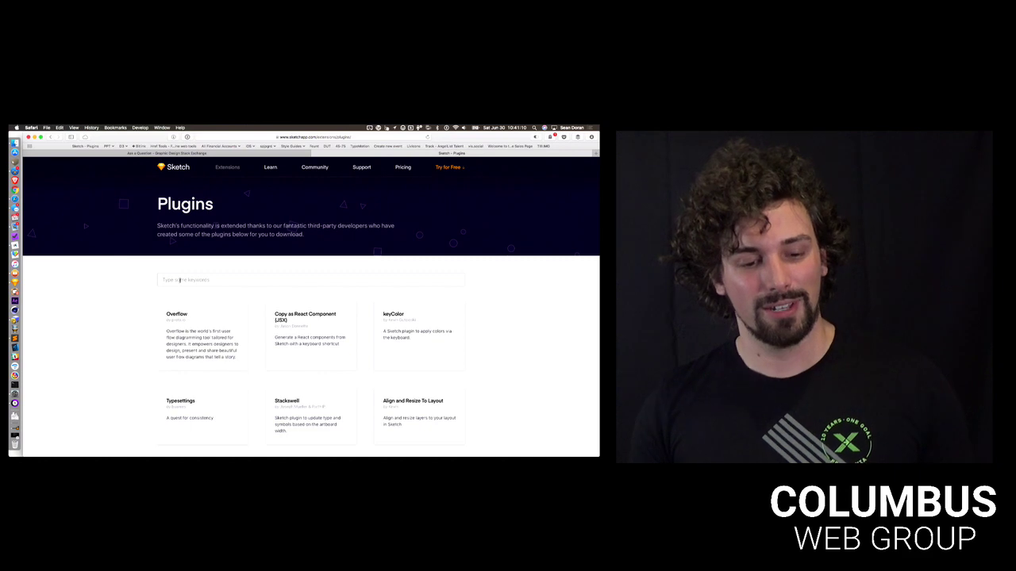
Search the plugins for "automate" and open the Automate Sketch plugin's GitHub page in its own tab
scroll(103, 294, down, 2)
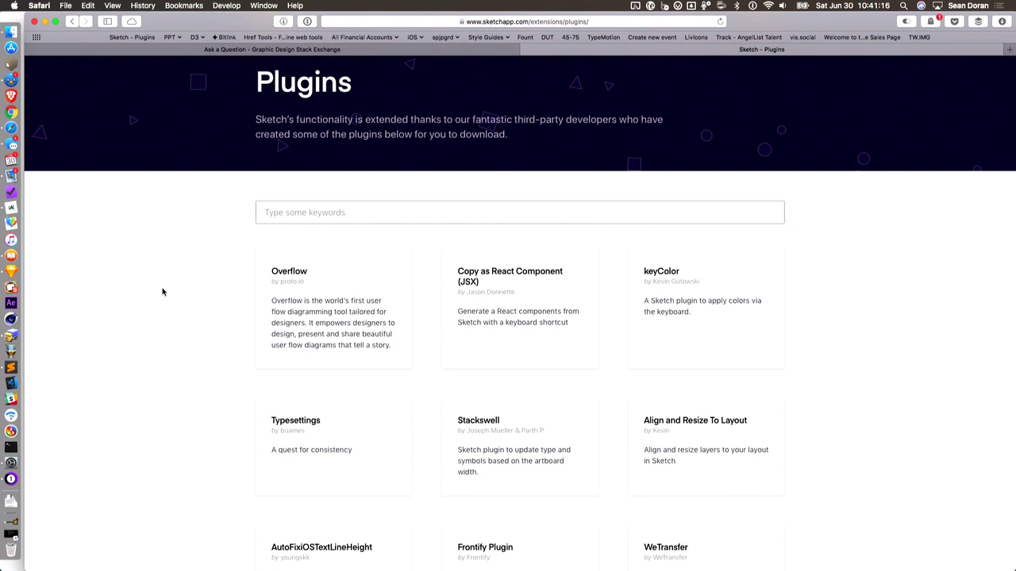
text(automate)
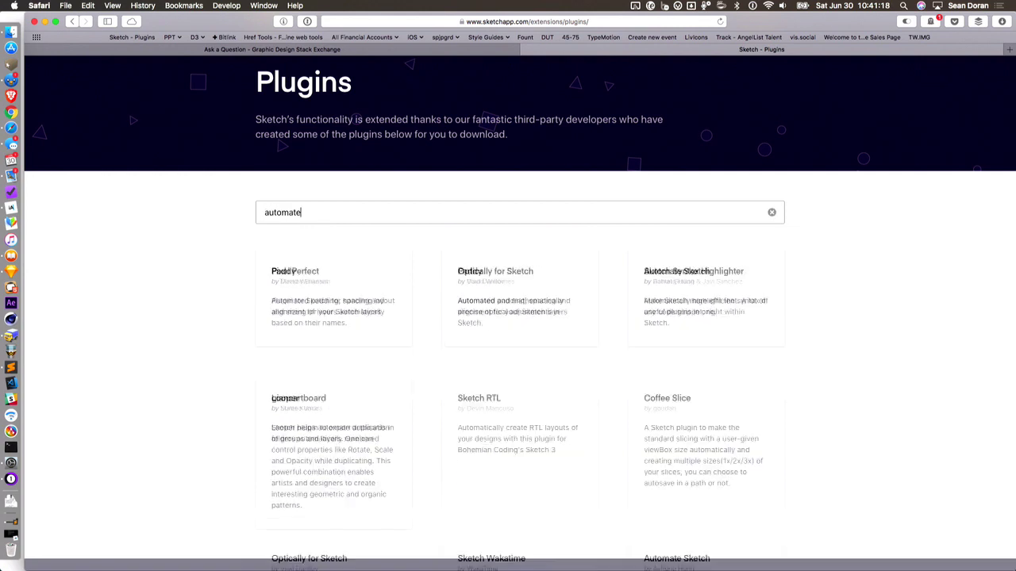
scroll(636, 333, down, 2)
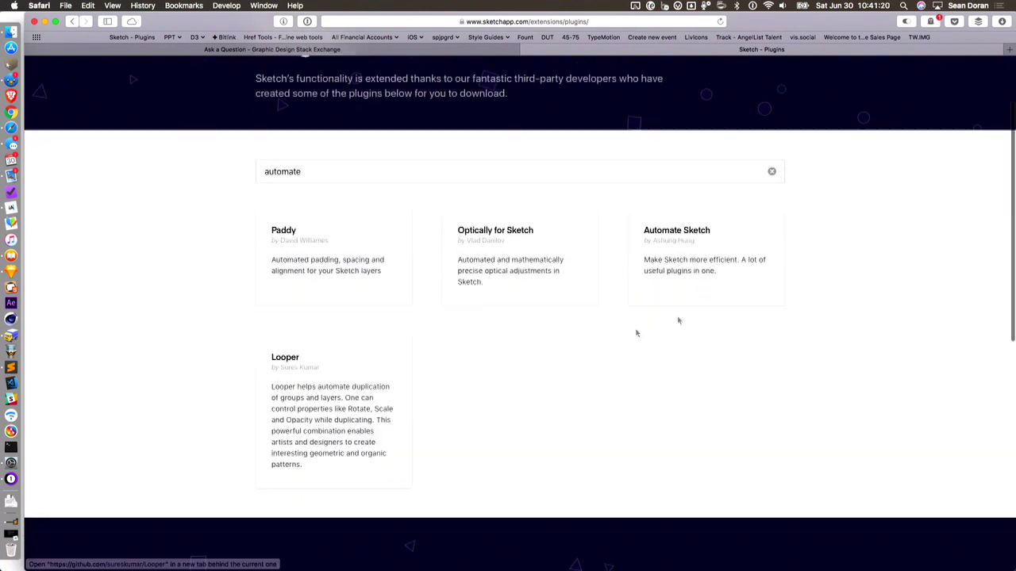
super+click(735, 249)
click(825, 52)
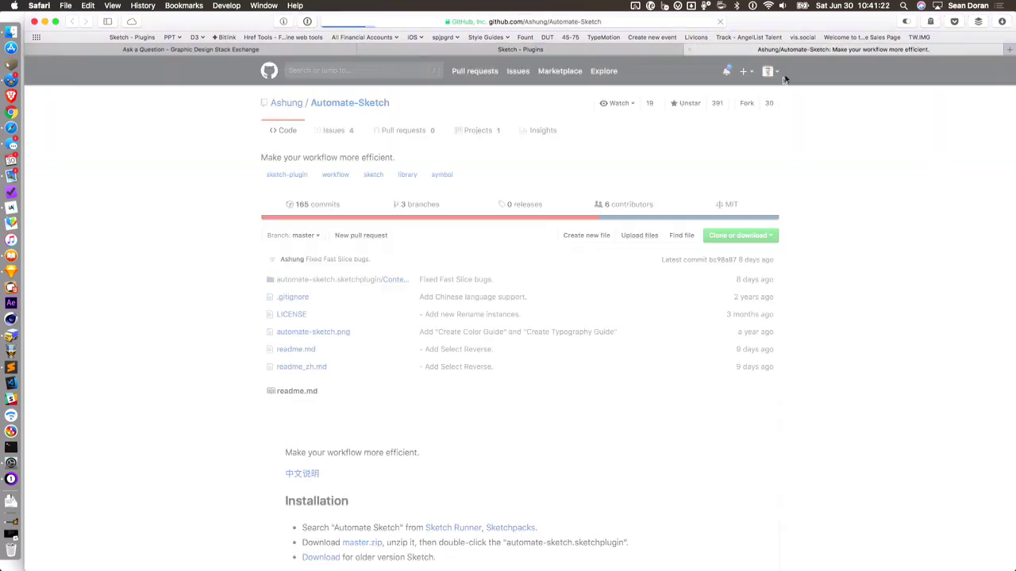
Examine the Automate Sketch readme's feature list, highlighting the Convert Sketch File to Other Version entry and its note
scroll(762, 125, down, 1)
scroll(817, 192, down, 5)
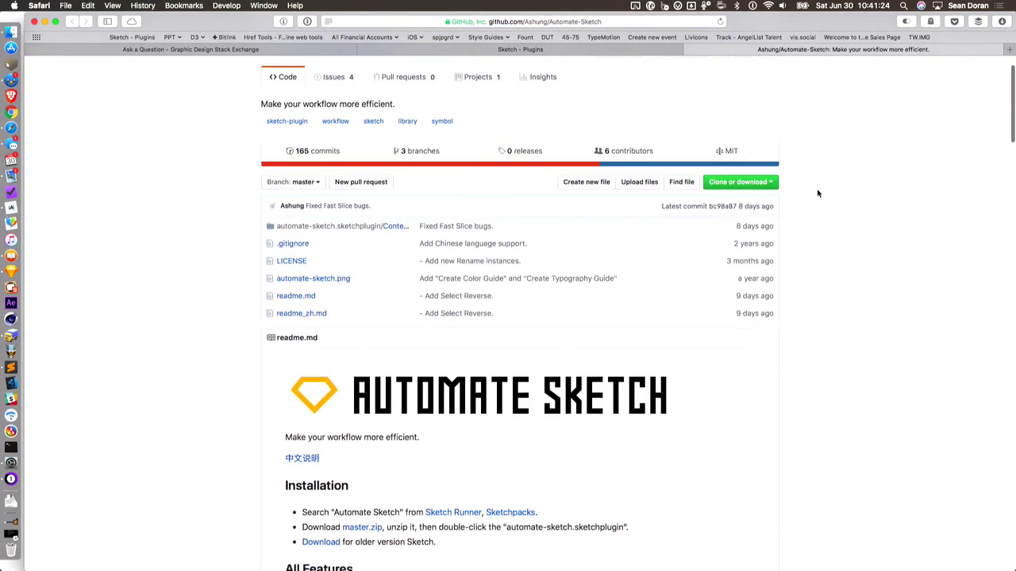
scroll(817, 193, down, 5)
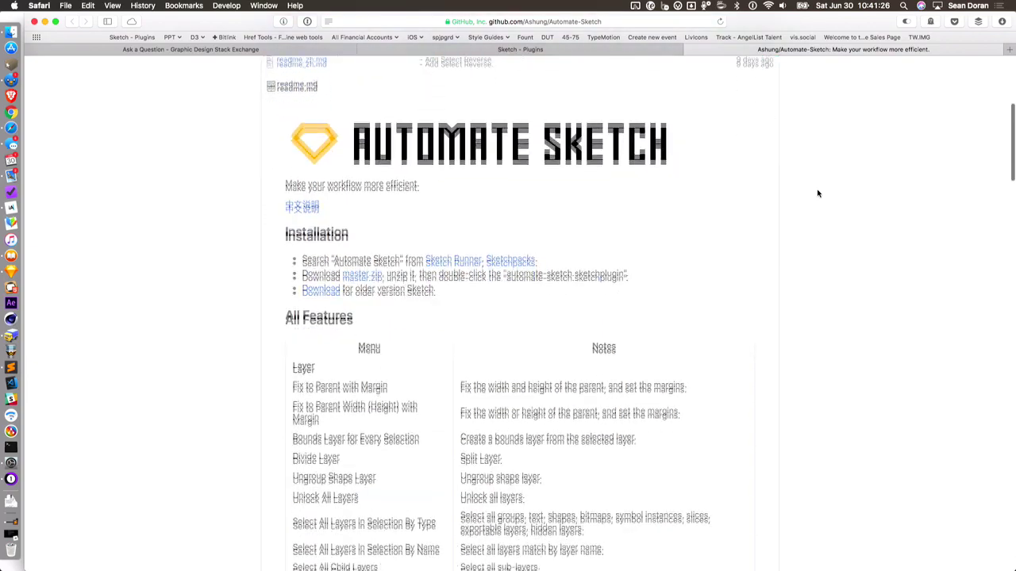
scroll(490, 286, down, 20)
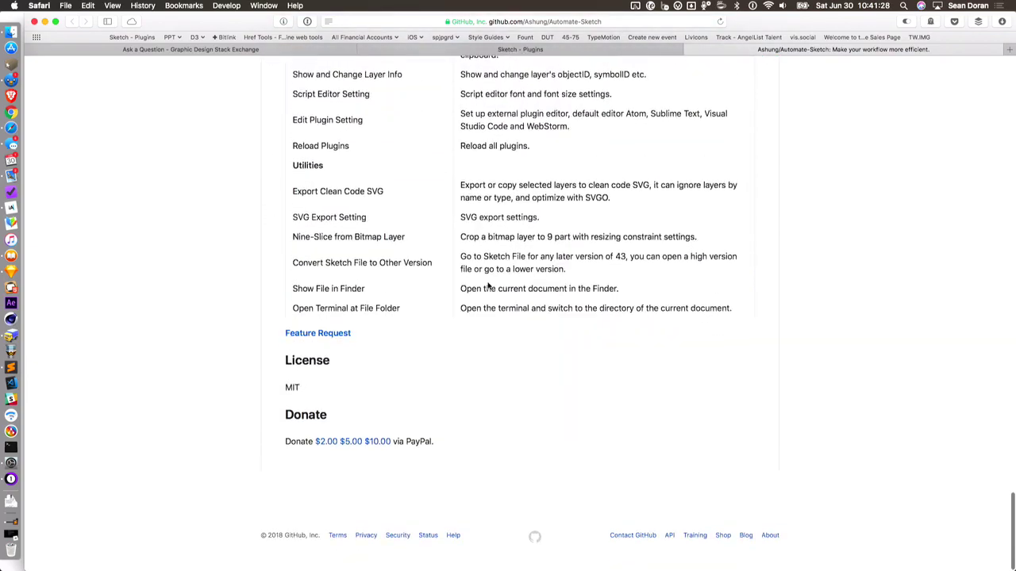
scroll(326, 237, up, 5)
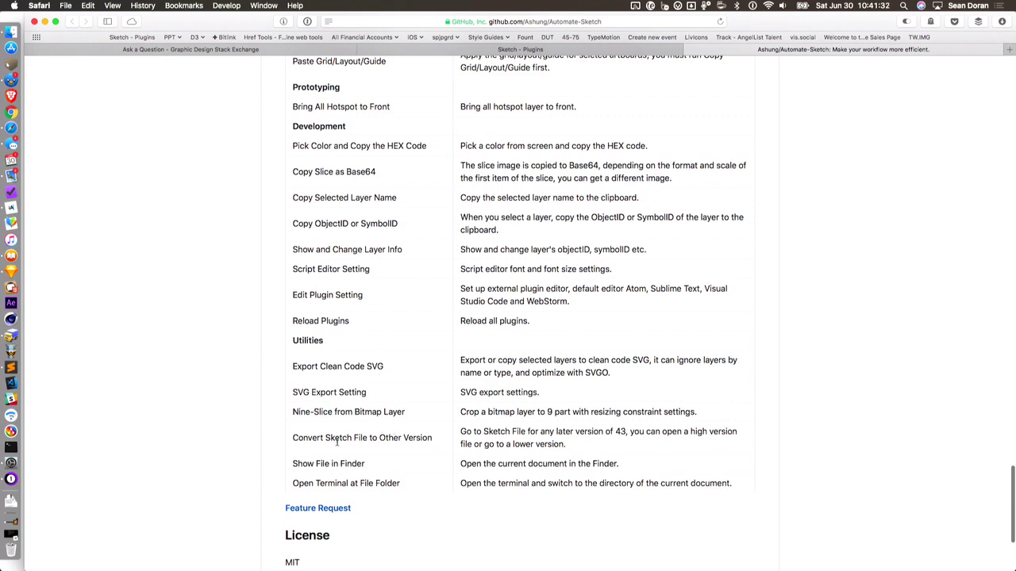
scroll(338, 442, down, 1)
drag(290, 391, 441, 393)
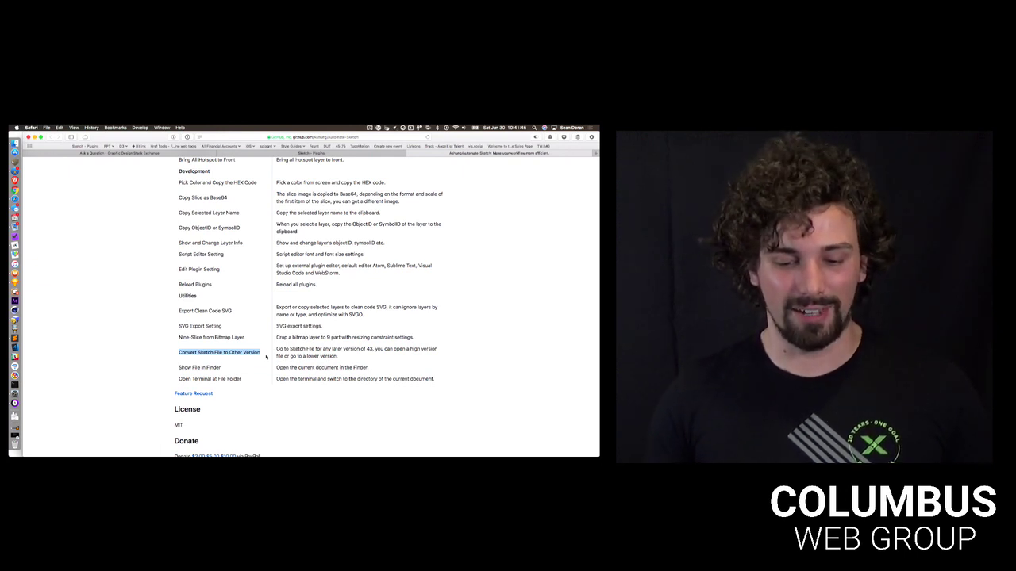
mouse_move(296, 350)
mouse_down()
mouse_move(349, 351)
mouse_move(345, 361)
mouse_up()
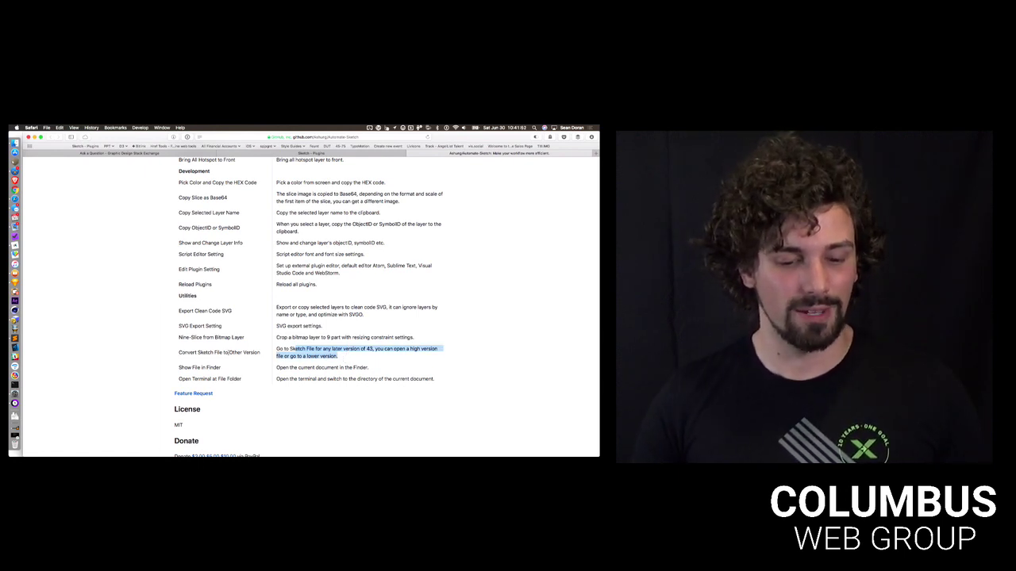
click(277, 350)
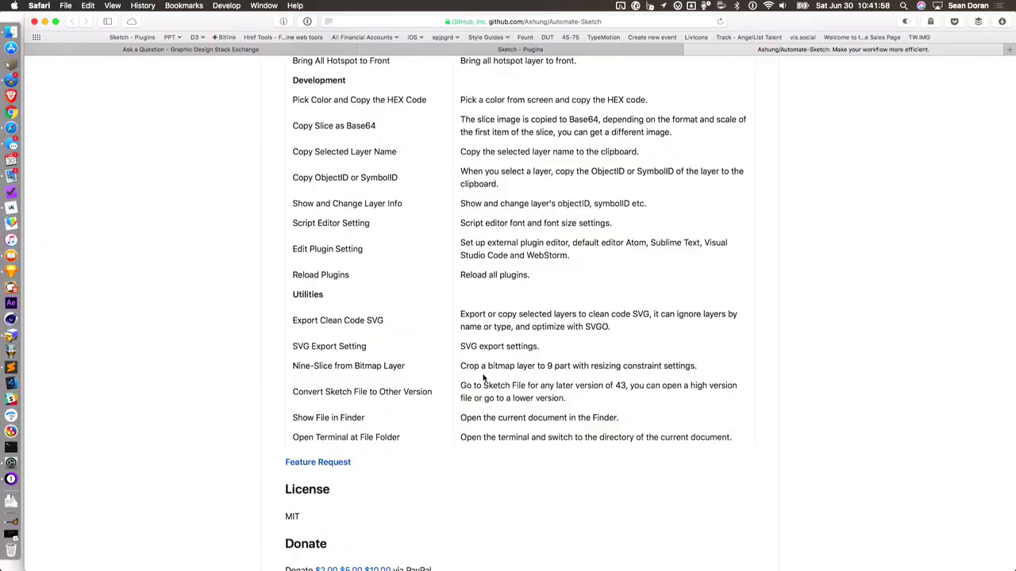
Copy the Automate Sketch page address and open the icons8.com/lunacy page in a new tab
key(super+l)
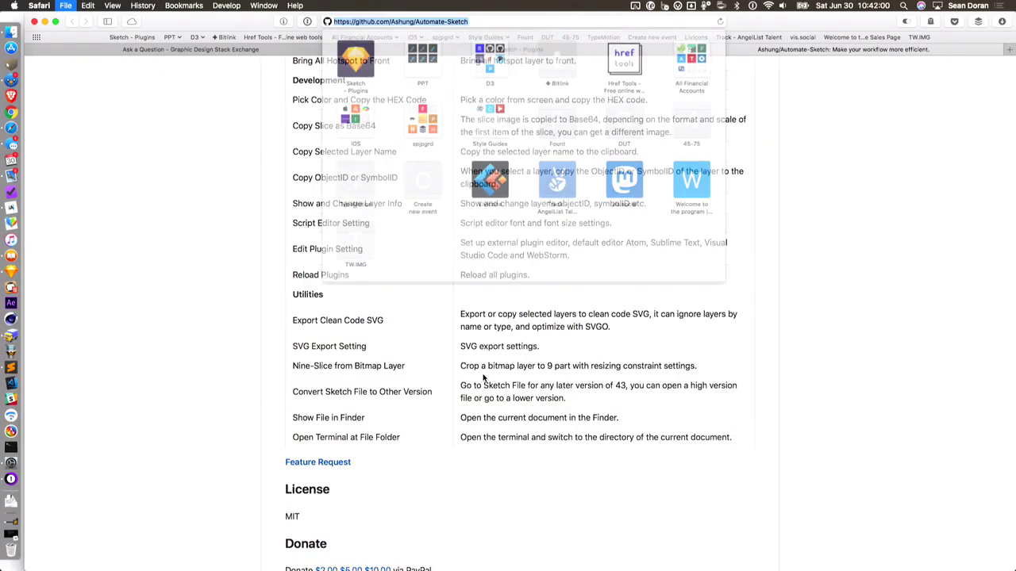
key(super+t)
text(lun)
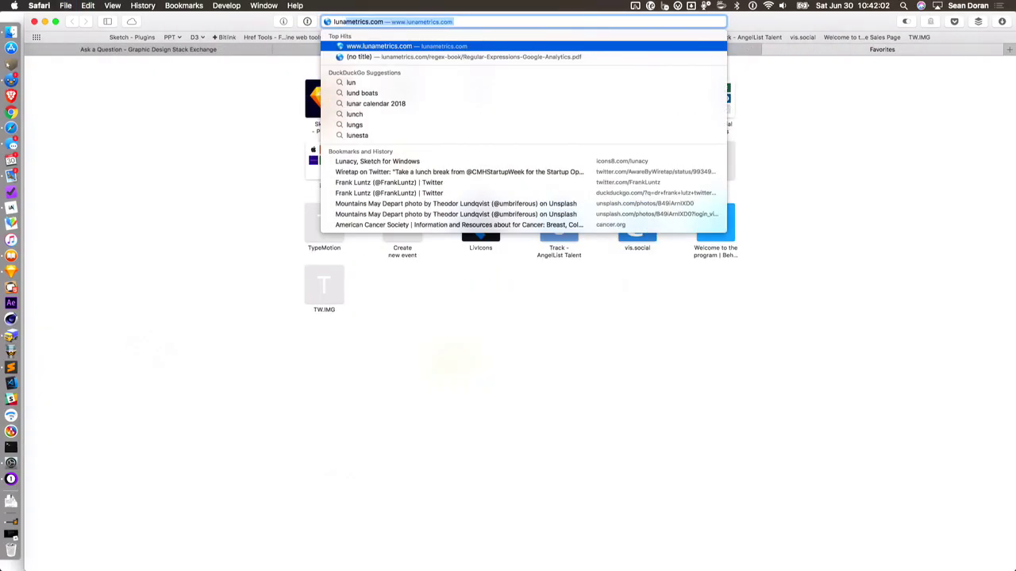
text(acy icons8)
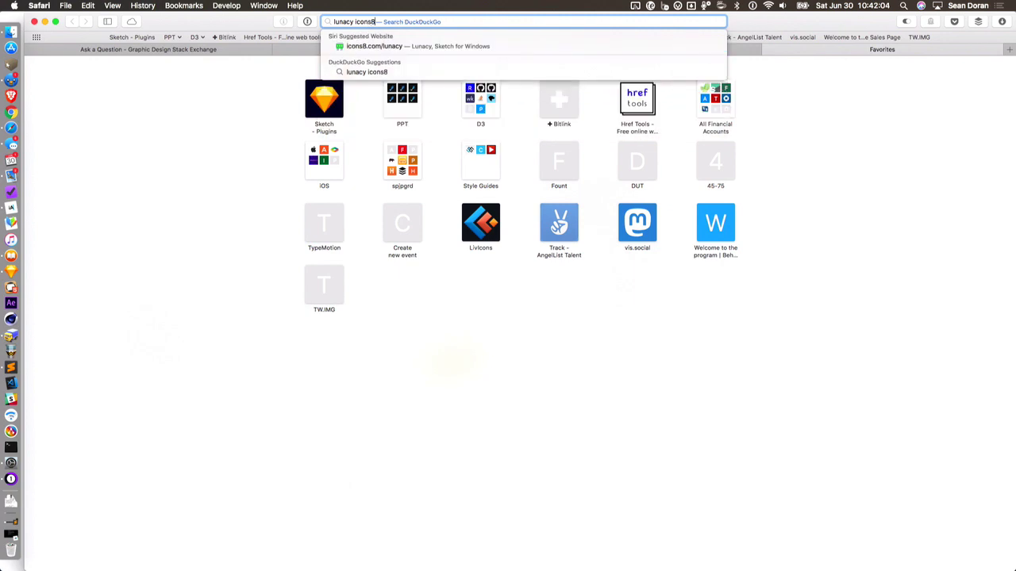
key(Down)
key(Return)
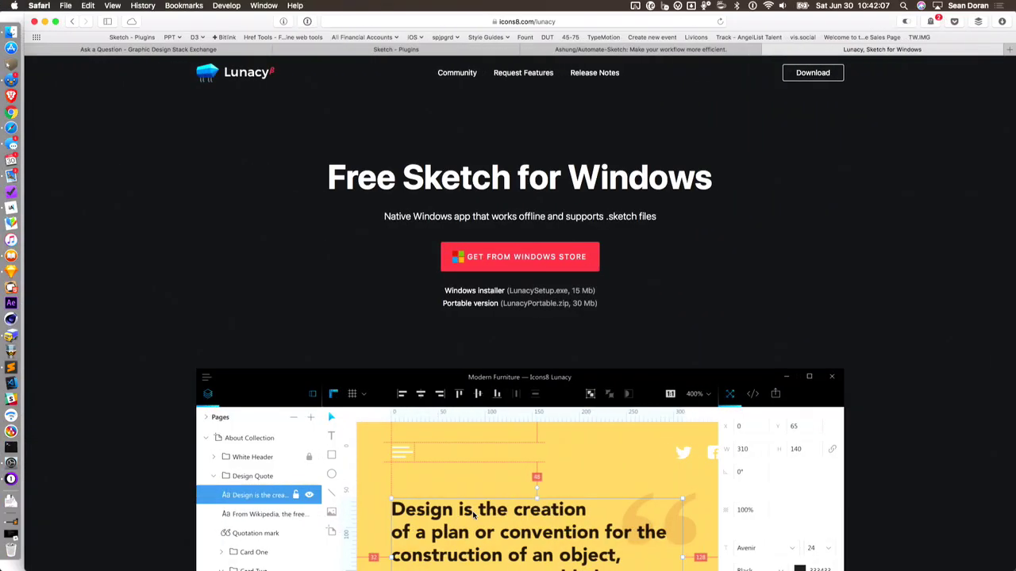
key(alt+space)
text(t)
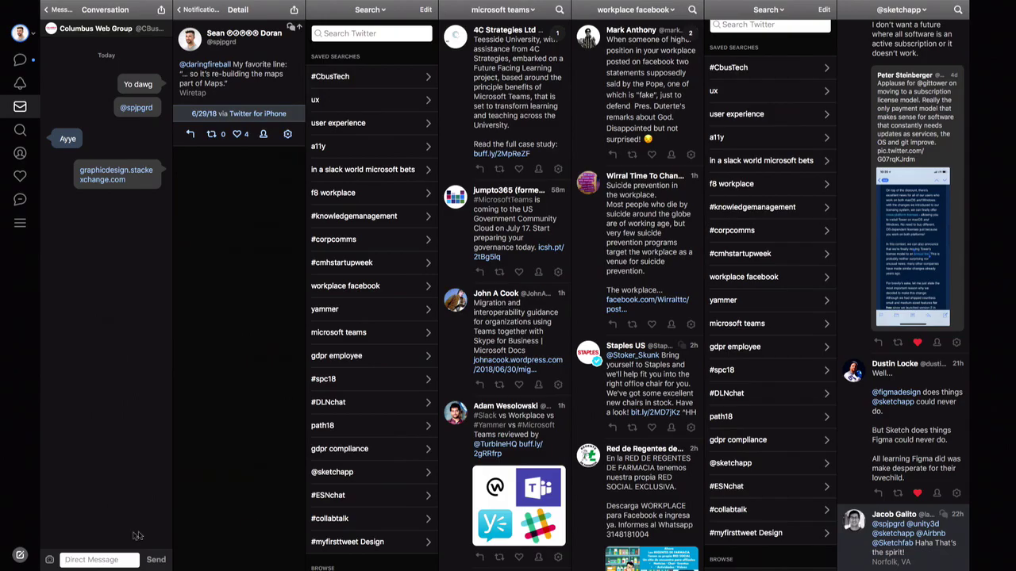
click(108, 553)
text(https://github.com/Ashung/Automate-Sketch)
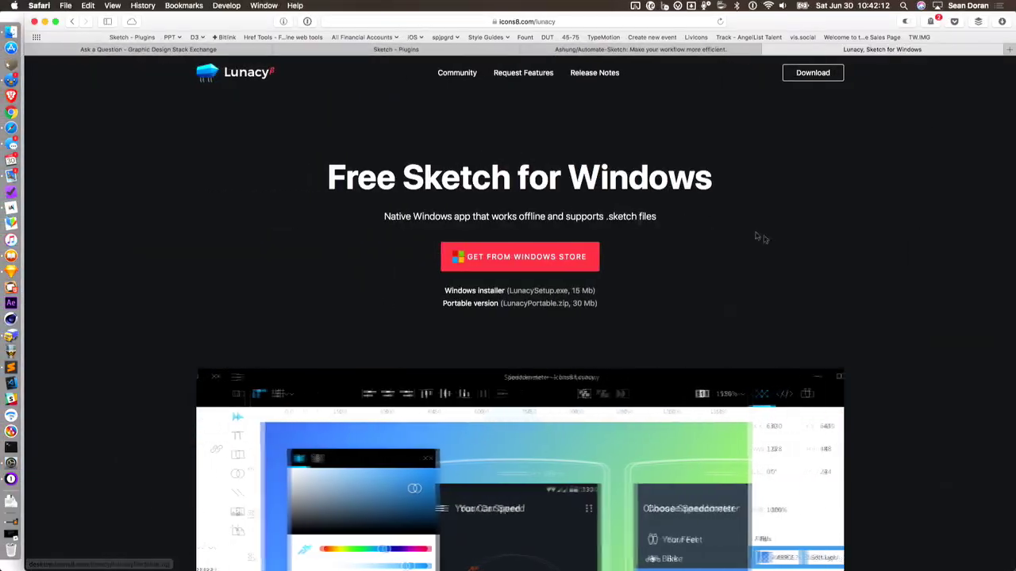
Return to Safari and look through the Lunacy page's app screenshots and feature overview
key(super+l)
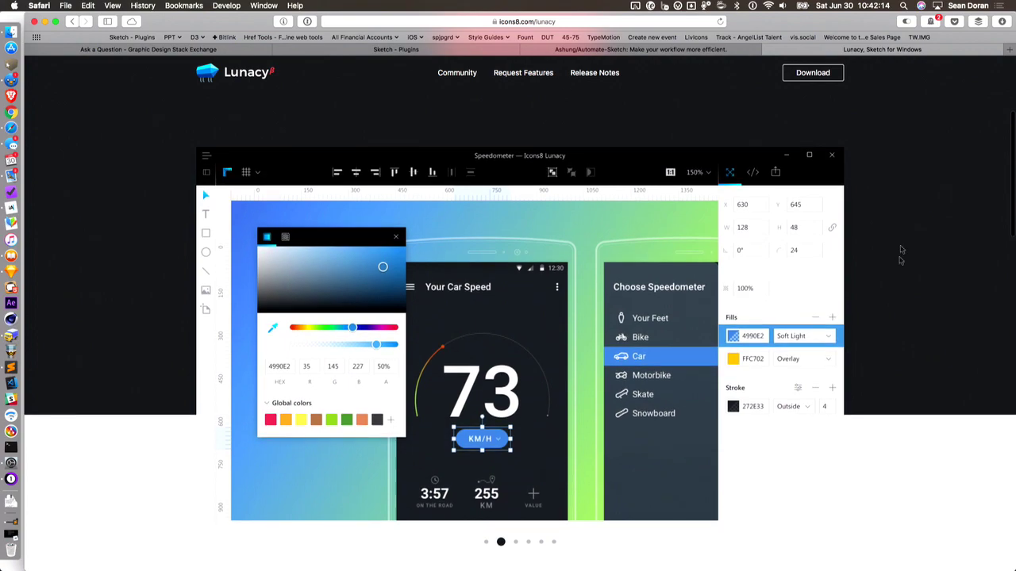
scroll(891, 386, down, 2)
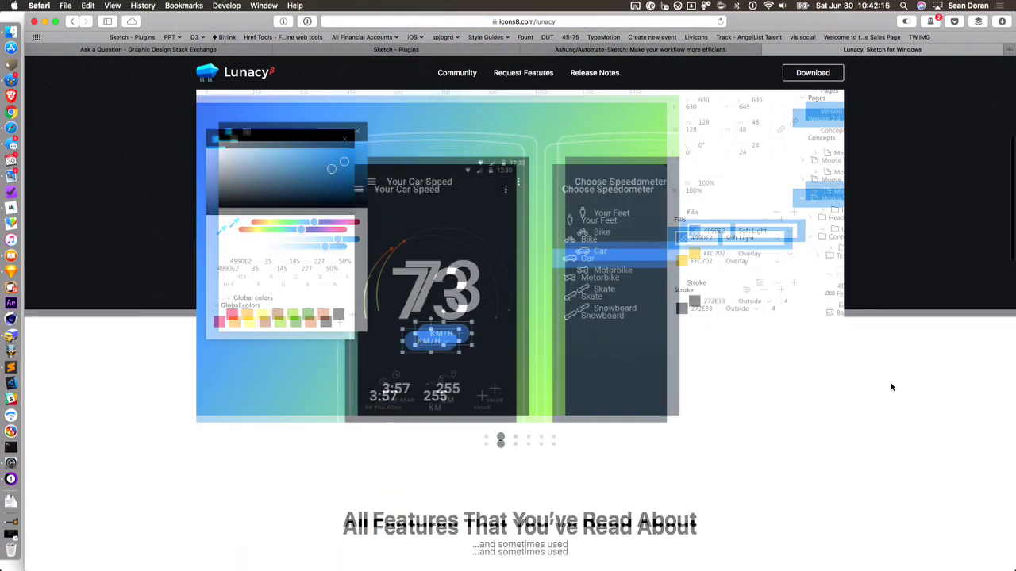
scroll(891, 386, up, 1)
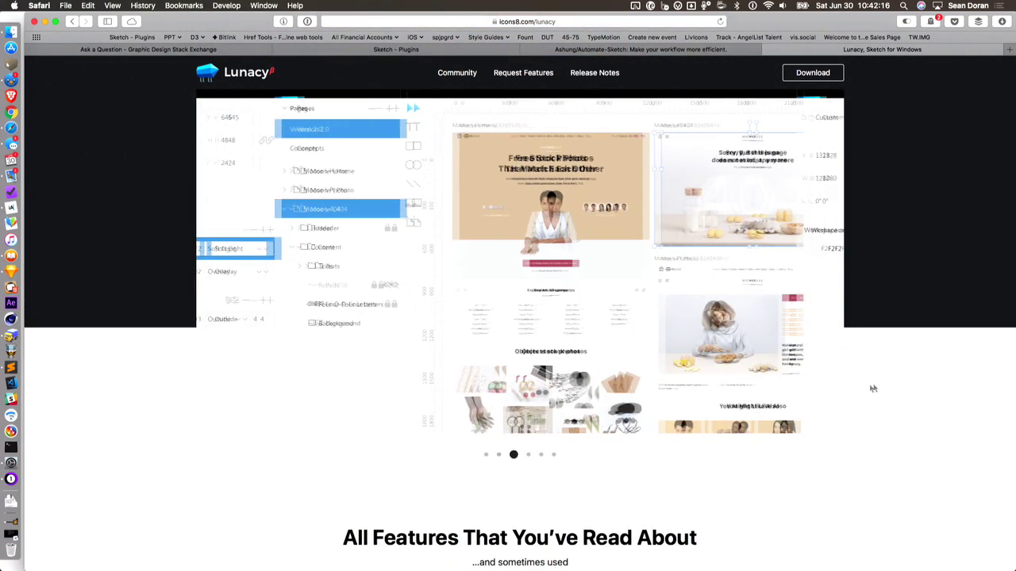
scroll(922, 314, down, 1)
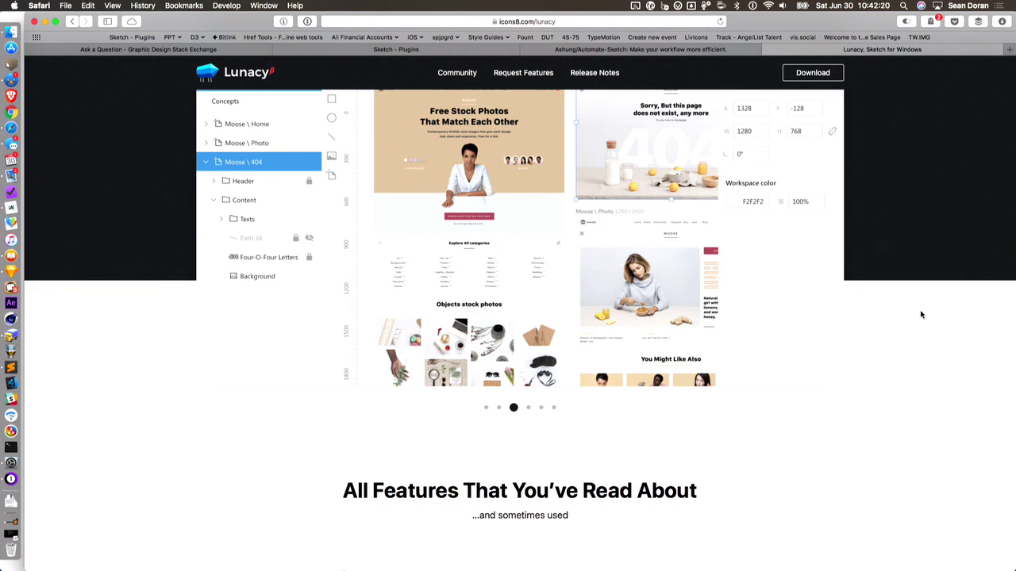
scroll(921, 315, down, 8)
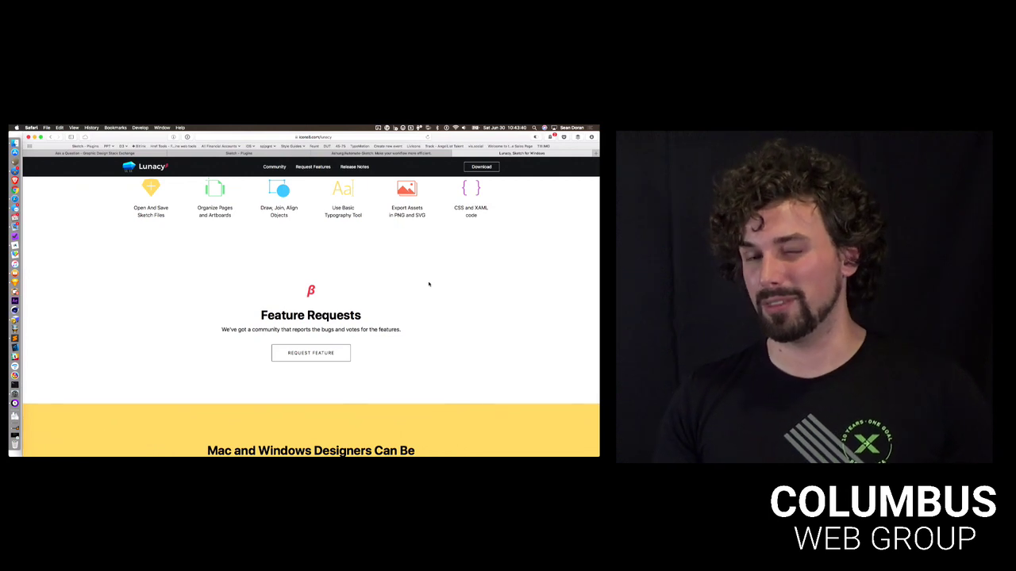
Switch to iA Writer and add a first name on a new line below item 11 of the Sketch Workshop Questions
key(super+Tab)
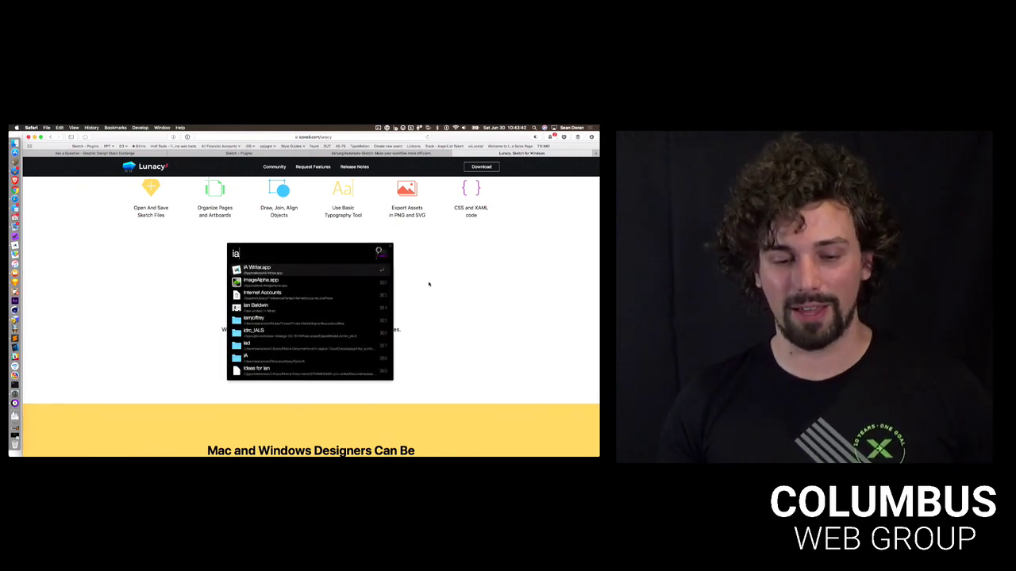
key(super+r)
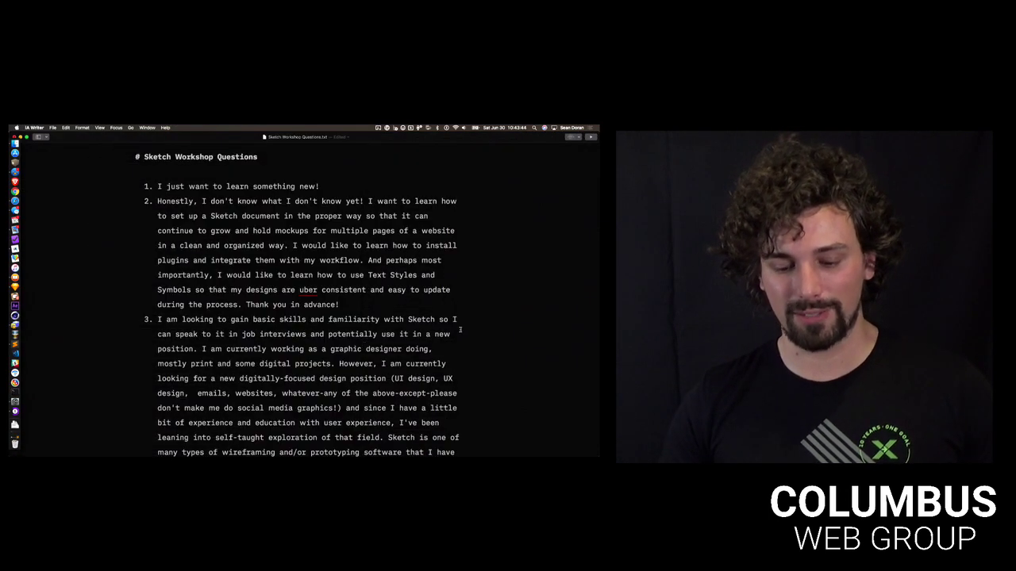
scroll(460, 329, down, 10)
click(435, 433)
key(Return)
key(Return)
key(Return)
text(Maya)
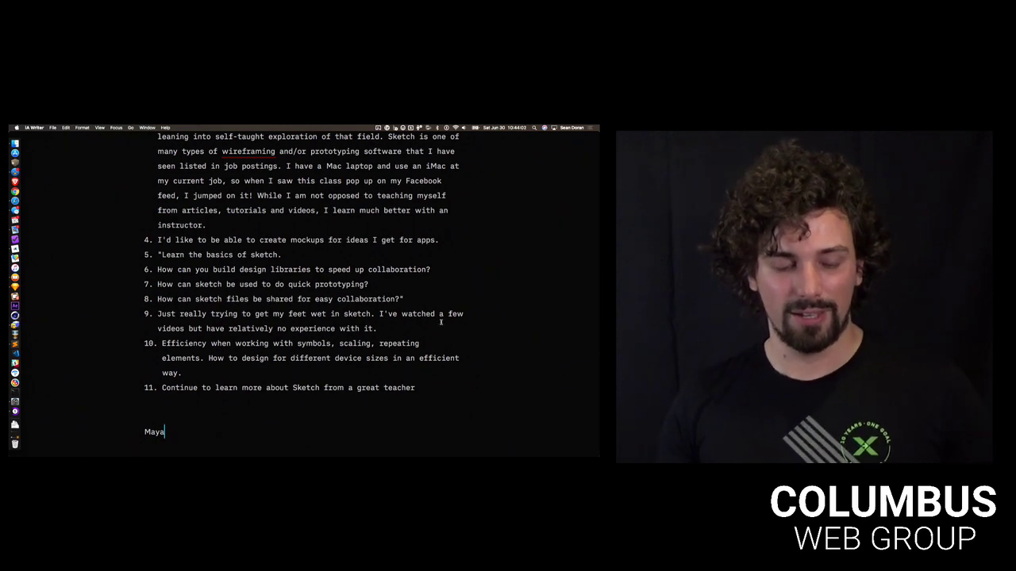
Switch to Sketch and look through the recent documents and templates in its welcome window
key(super+Tab)
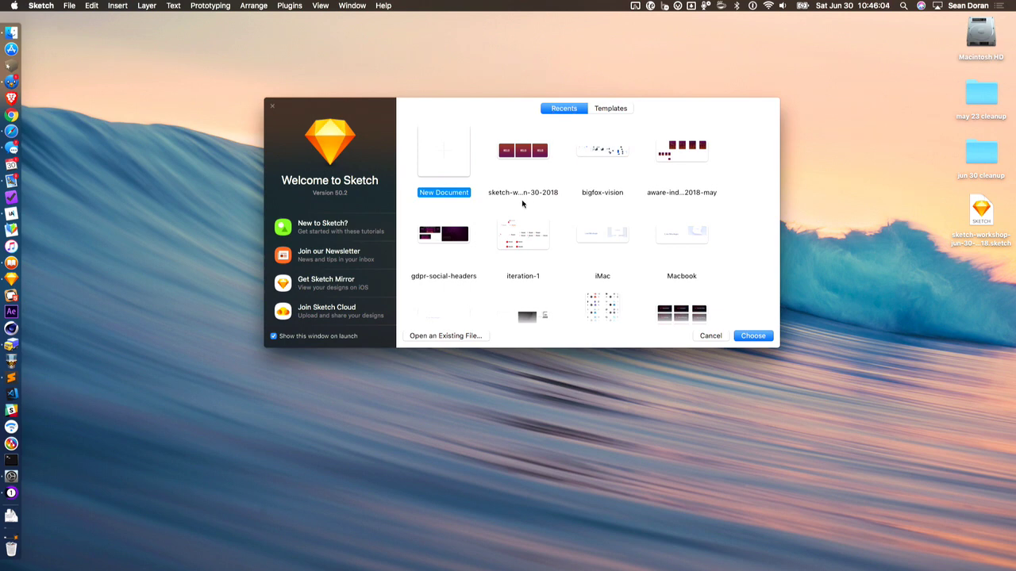
scroll(522, 204, down, 5)
scroll(515, 175, up, 6)
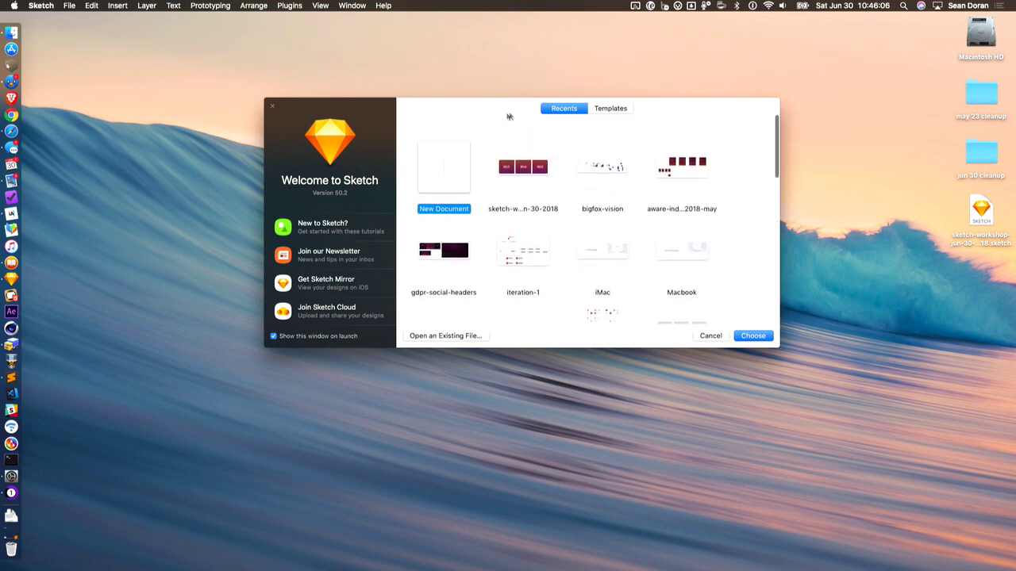
click(616, 110)
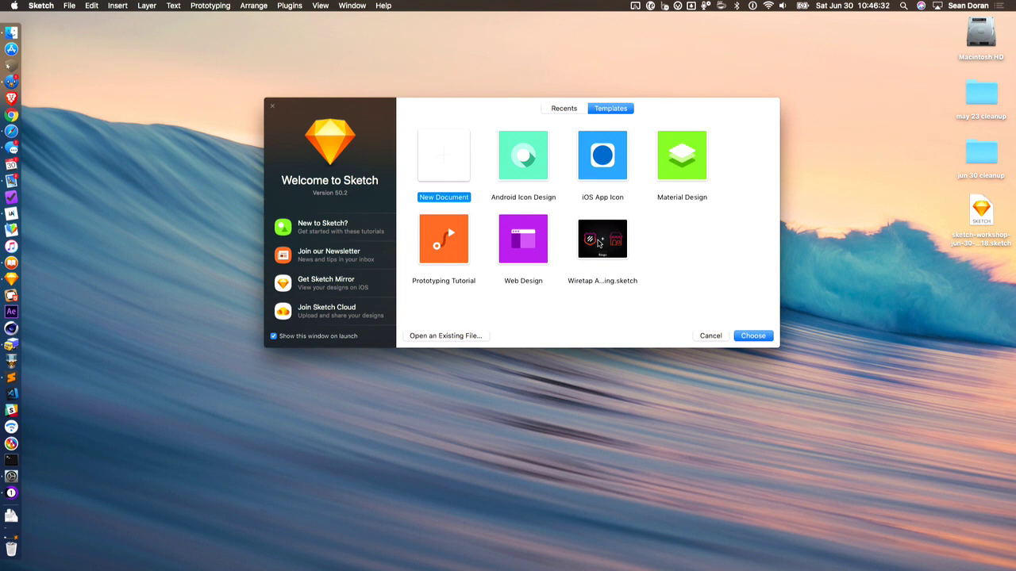
right_click(598, 243)
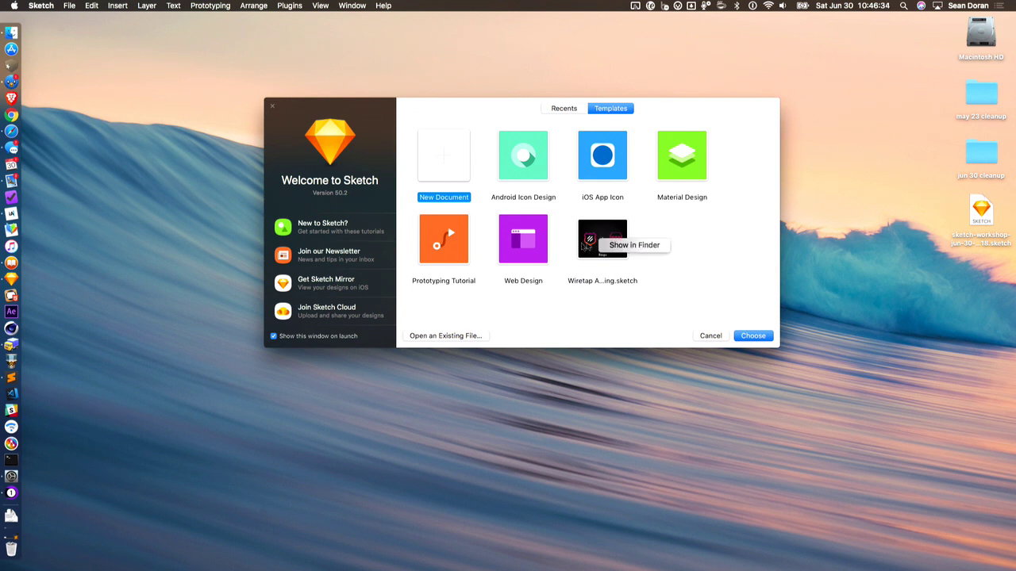
click(560, 111)
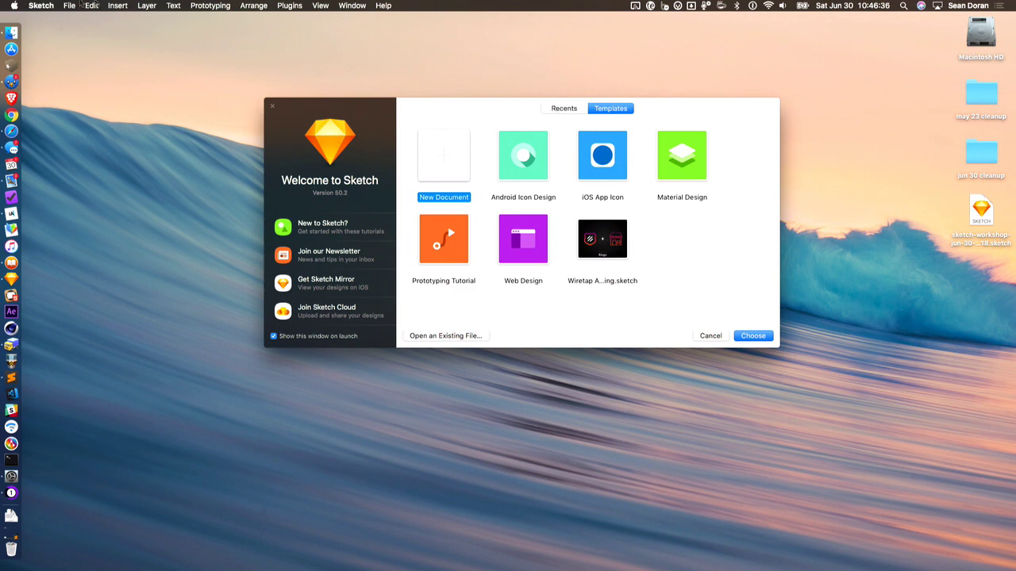
Open the recent document sketch-workshop-jun-30-2018.sketch
click(70, 5)
mouse_move(115, 49)
click(278, 49)
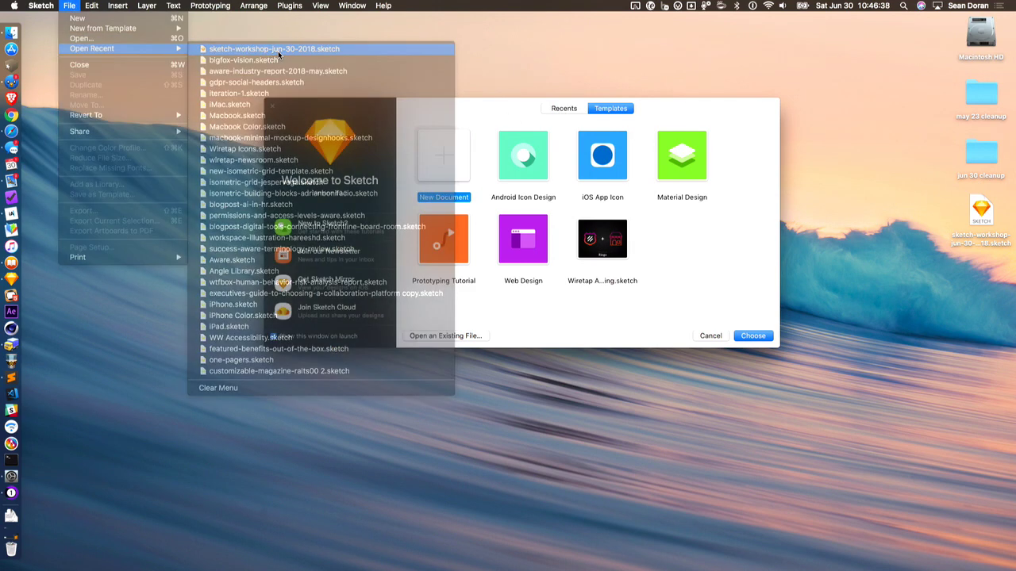
Narrow the pages and layers sidebar to give the canvas more room
scroll(485, 161, right, 3)
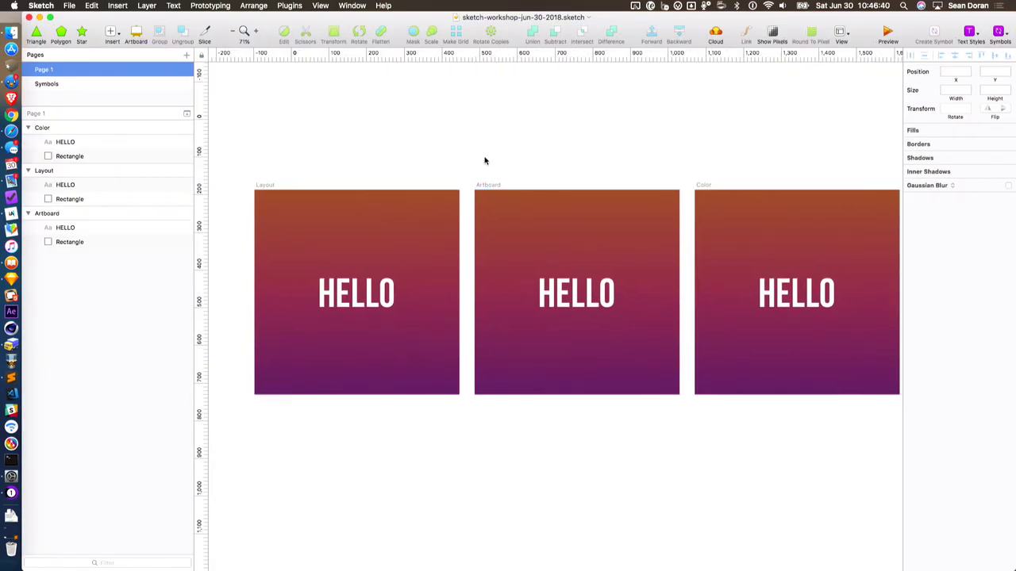
scroll(484, 161, down, 2)
scroll(485, 161, left, 2)
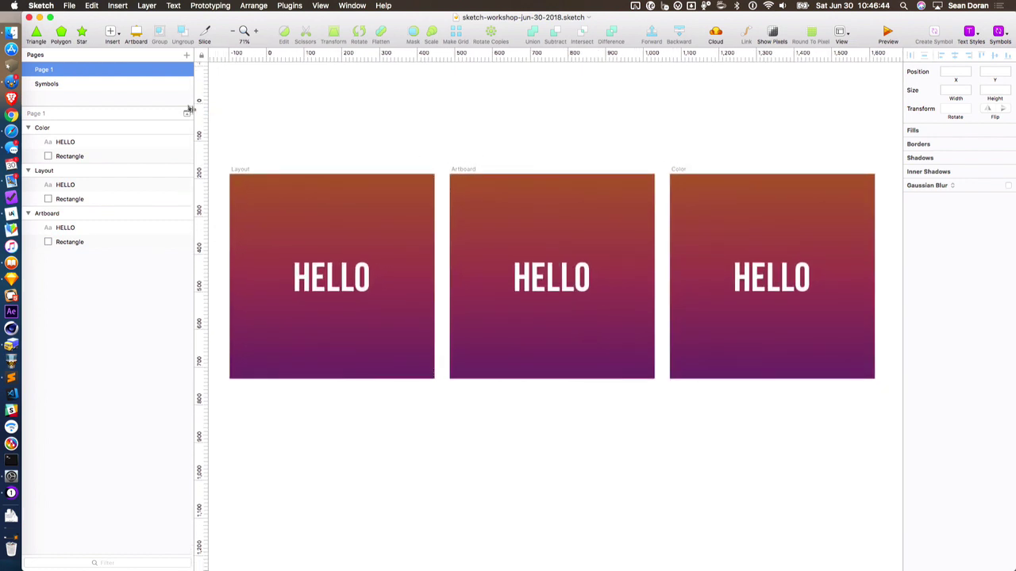
drag(193, 100, 139, 99)
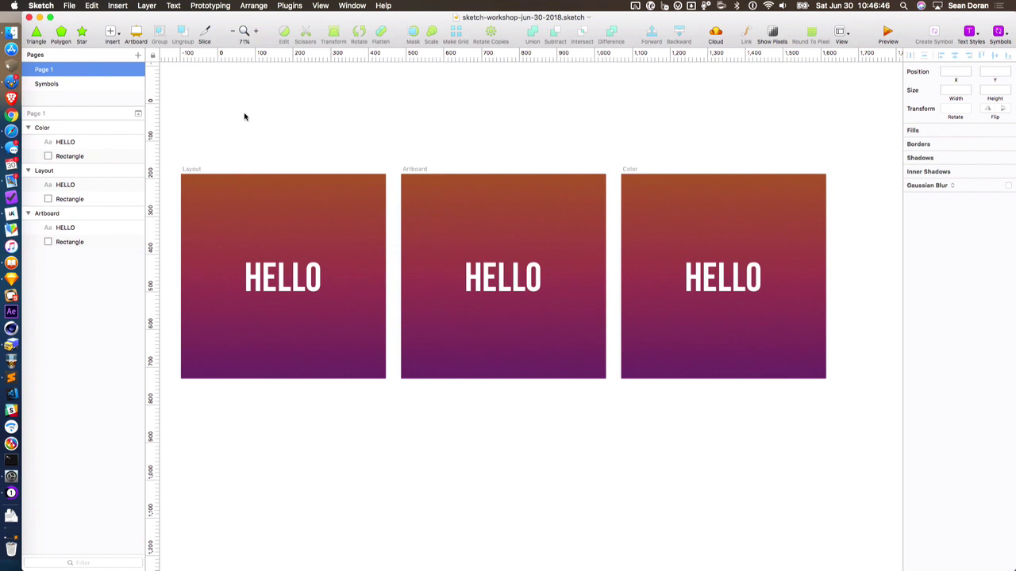
Look over the Layout, Artboard and Color artboards and the empty canvas around them on Page 1
scroll(245, 117, up, 2)
scroll(245, 117, left, 1)
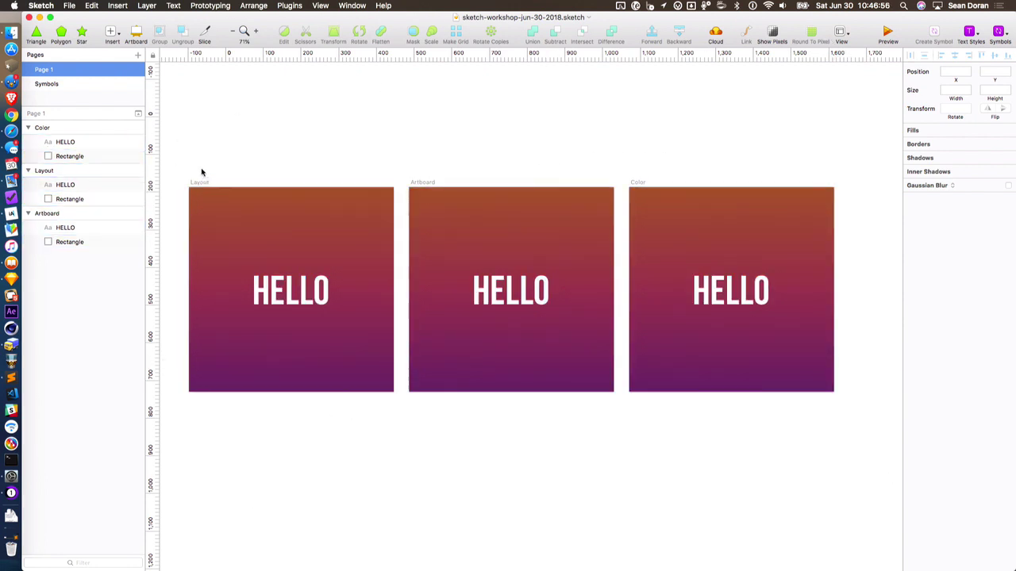
scroll(202, 172, down, 10)
scroll(202, 172, right, 5)
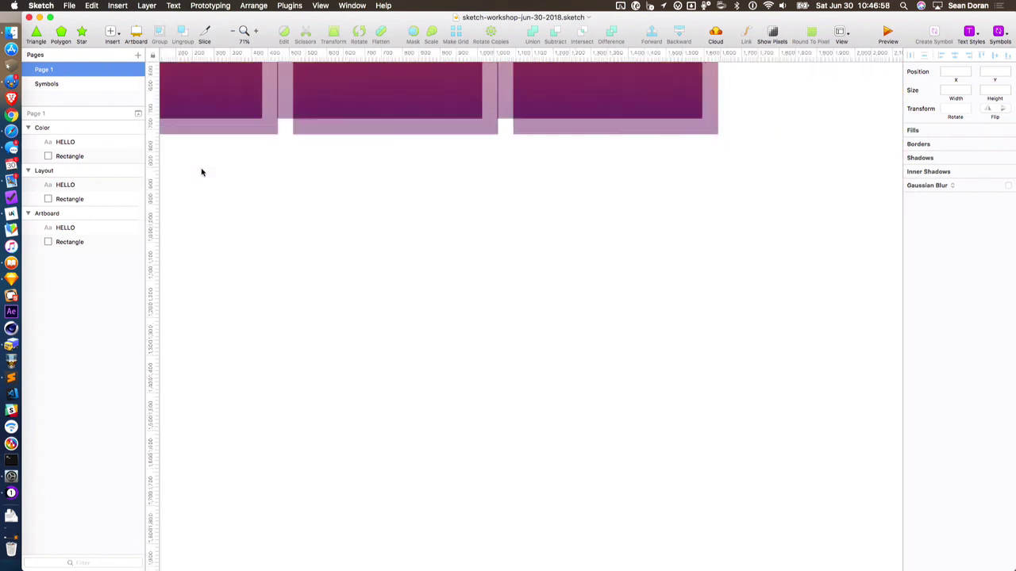
scroll(202, 172, up, 10)
scroll(201, 173, left, 5)
scroll(202, 172, right, 5)
scroll(202, 172, down, 3)
scroll(201, 172, up, 5)
scroll(261, 165, right, 8)
scroll(764, 191, left, 2)
scroll(764, 190, left, 8)
scroll(769, 188, down, 3)
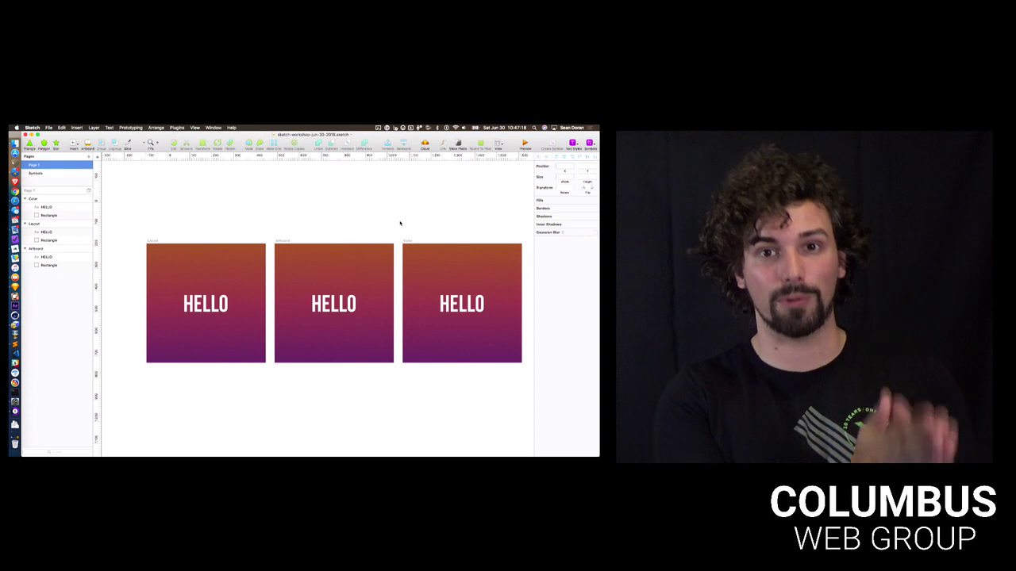
scroll(400, 223, right, 2)
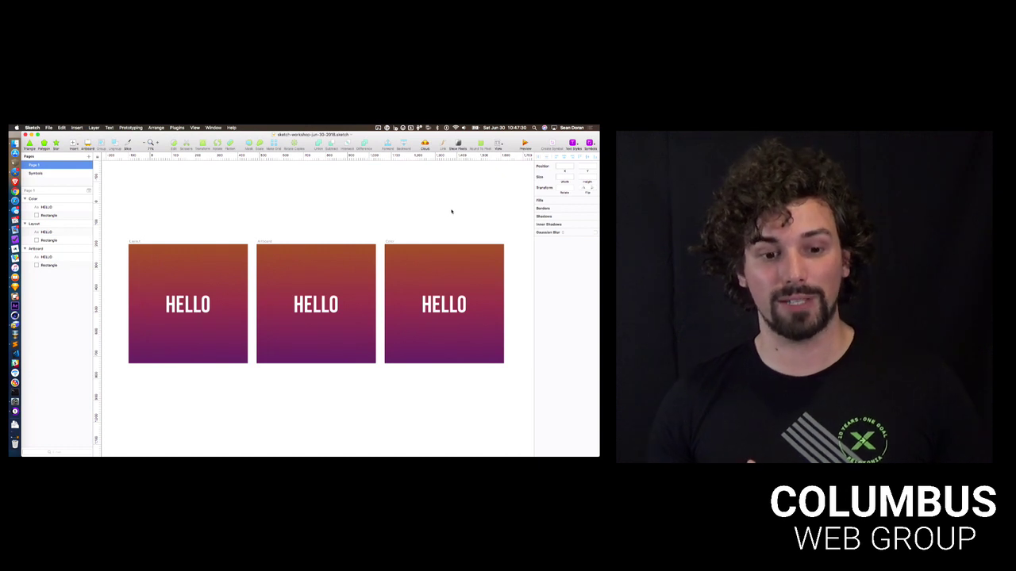
Hide the rulers along the edges of the canvas
click(195, 128)
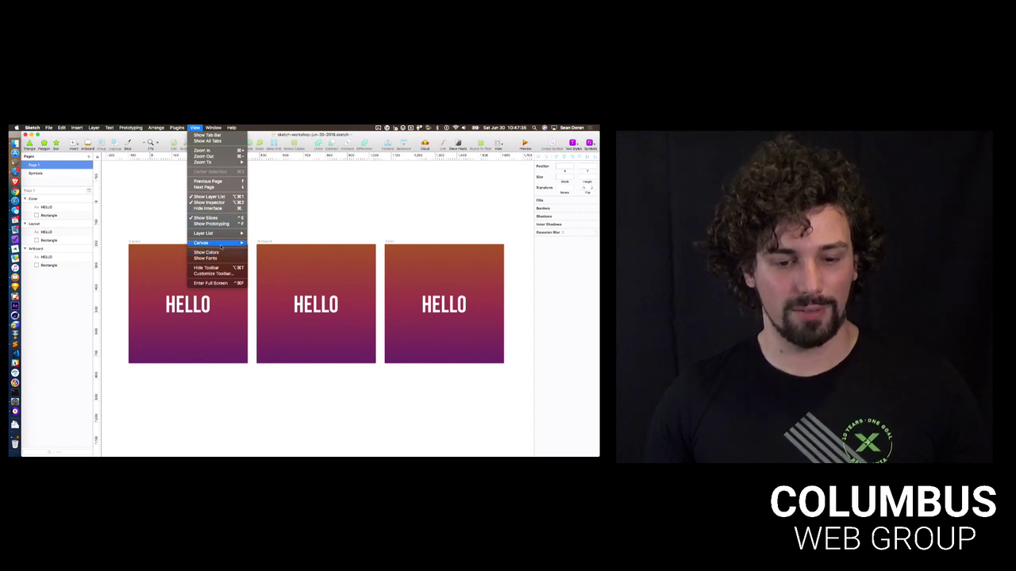
mouse_move(202, 242)
click(275, 248)
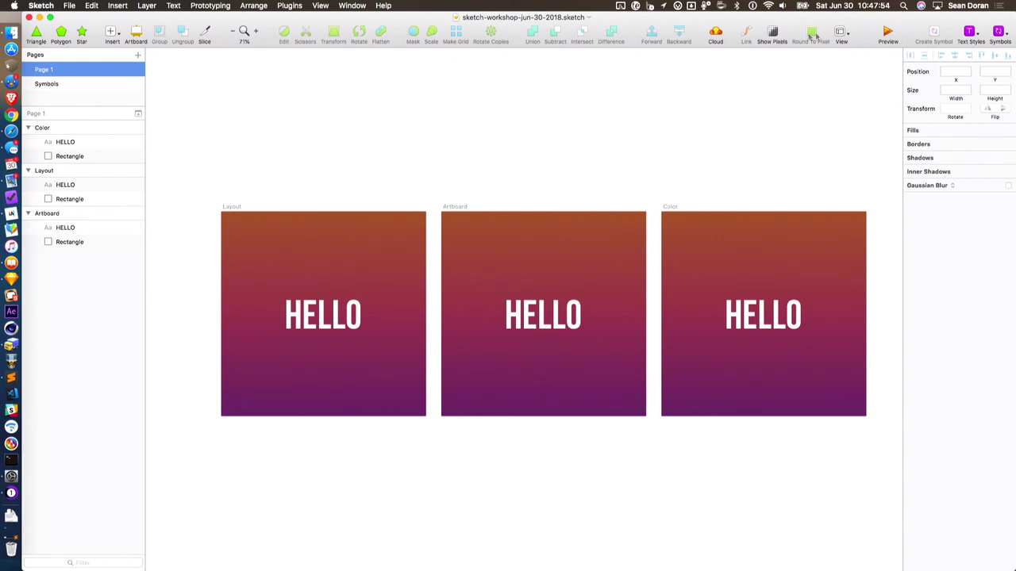
Open toolbar customization, add the Colors item between Backward and Cloud, and remove it again
right_click(866, 34)
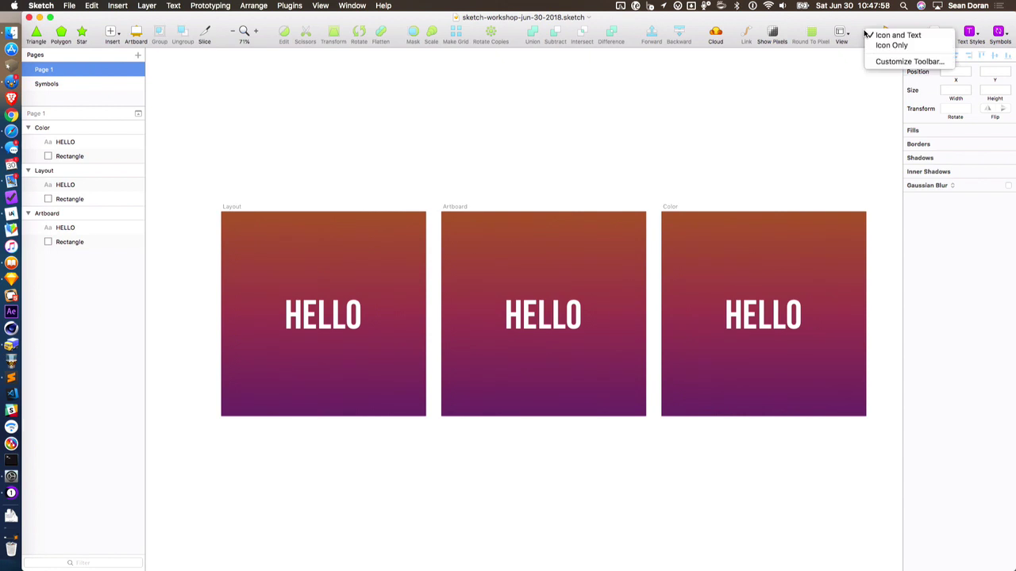
click(865, 32)
right_click(865, 33)
click(913, 62)
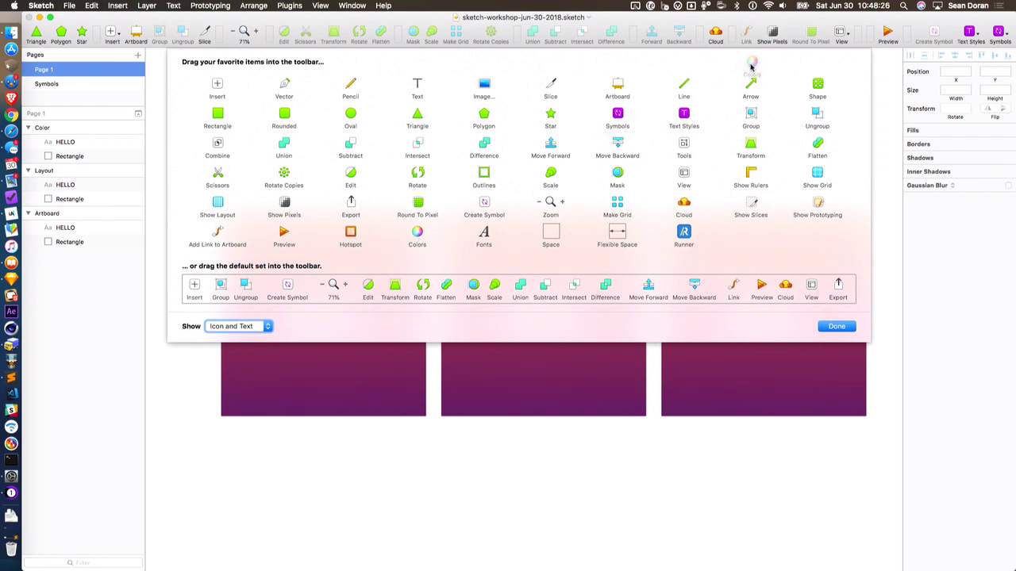
drag(787, 5, 682, 33)
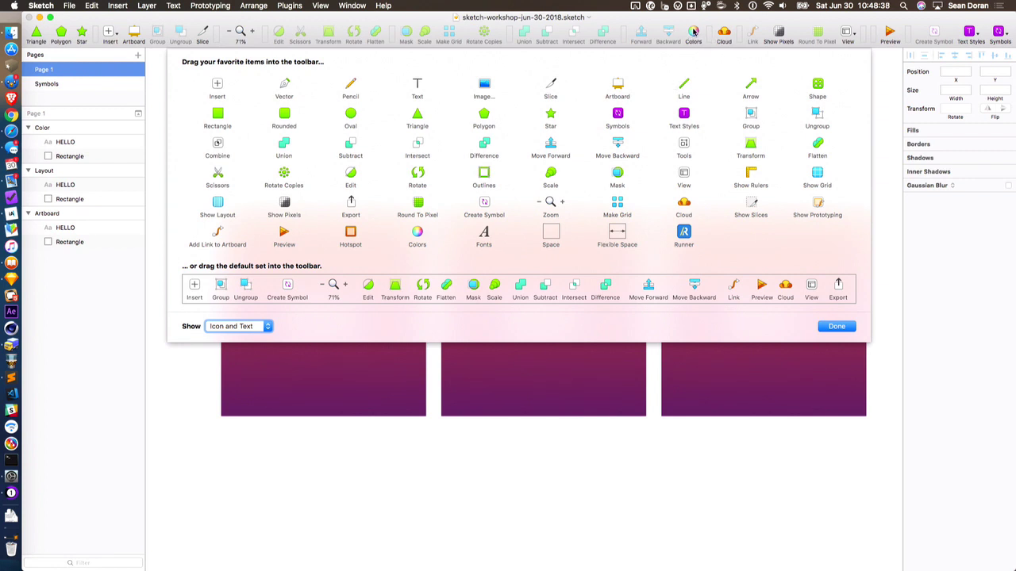
drag(693, 32, 627, 137)
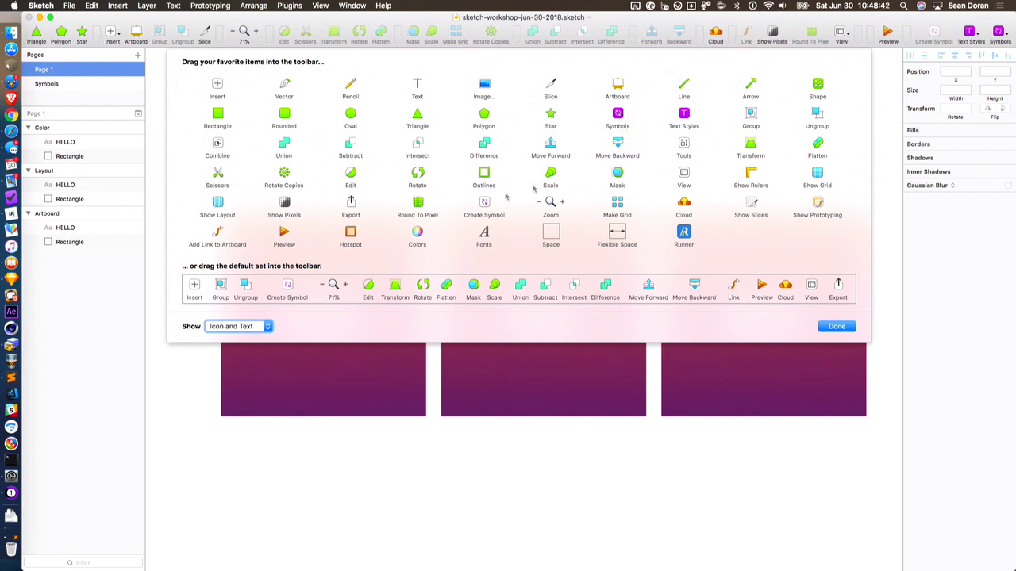
Set the toolbar display to Icon Only, return it to Icon and Text, and close the customization
click(253, 330)
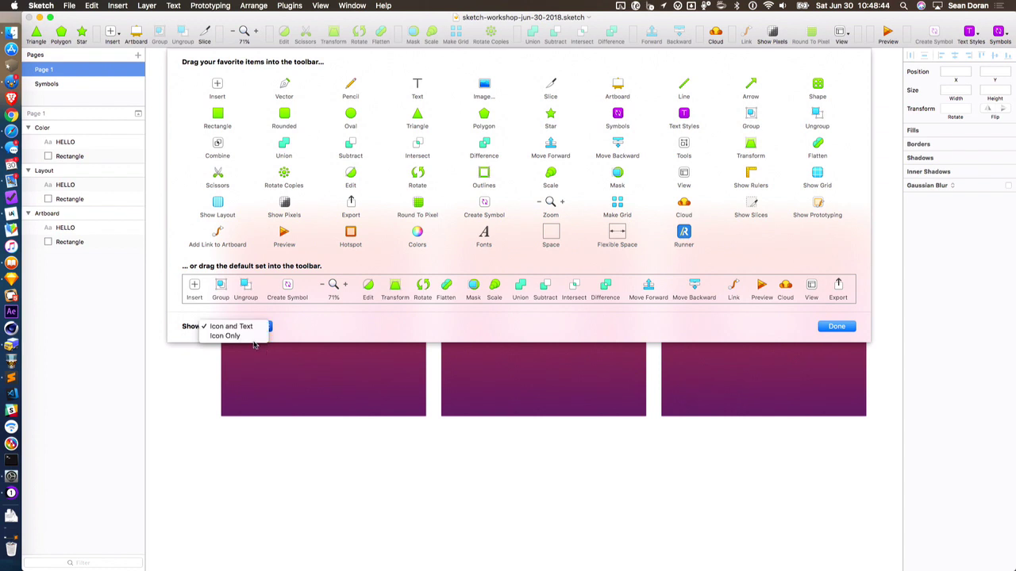
click(252, 340)
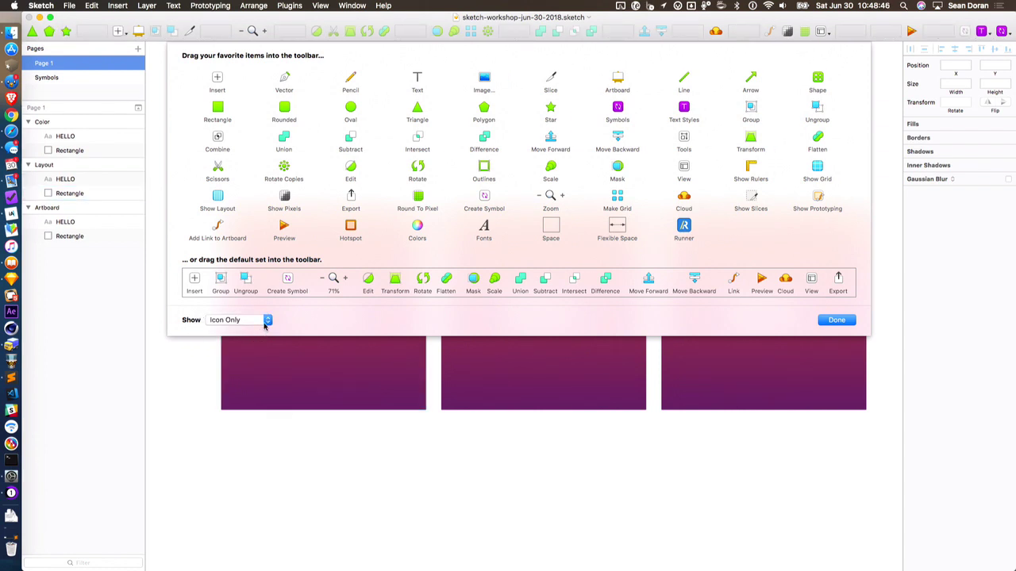
click(258, 322)
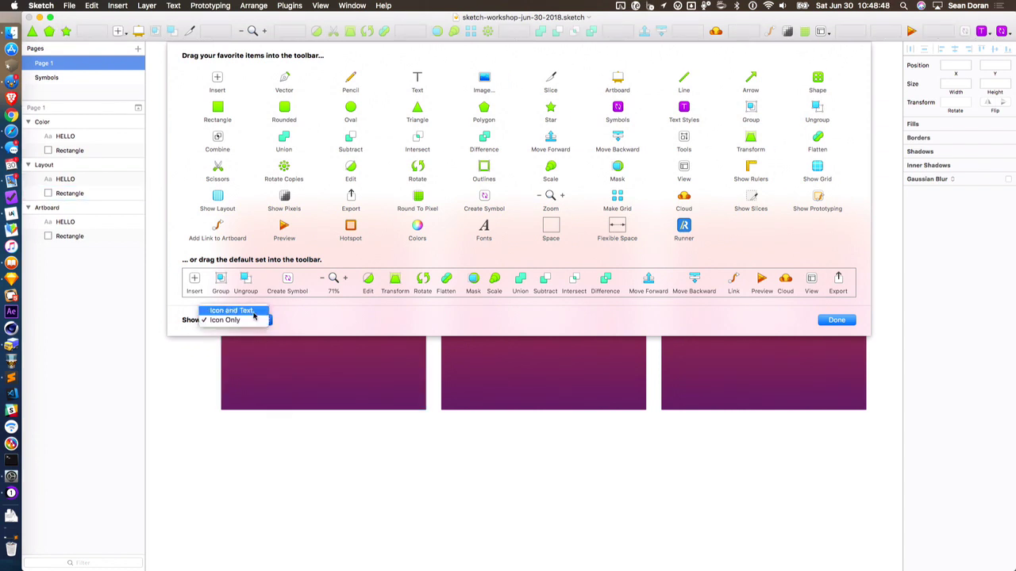
click(254, 312)
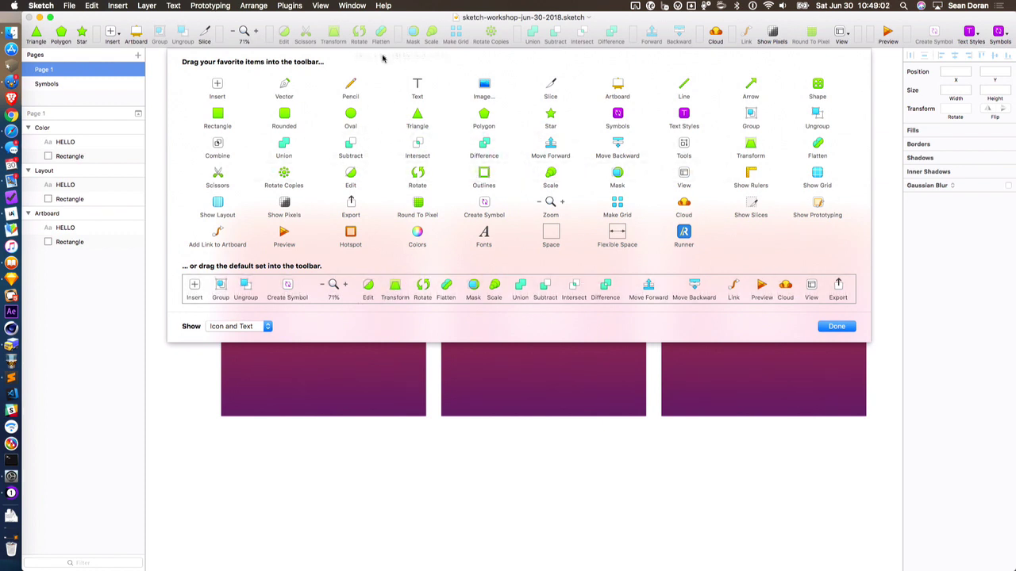
drag(416, 287, 379, 285)
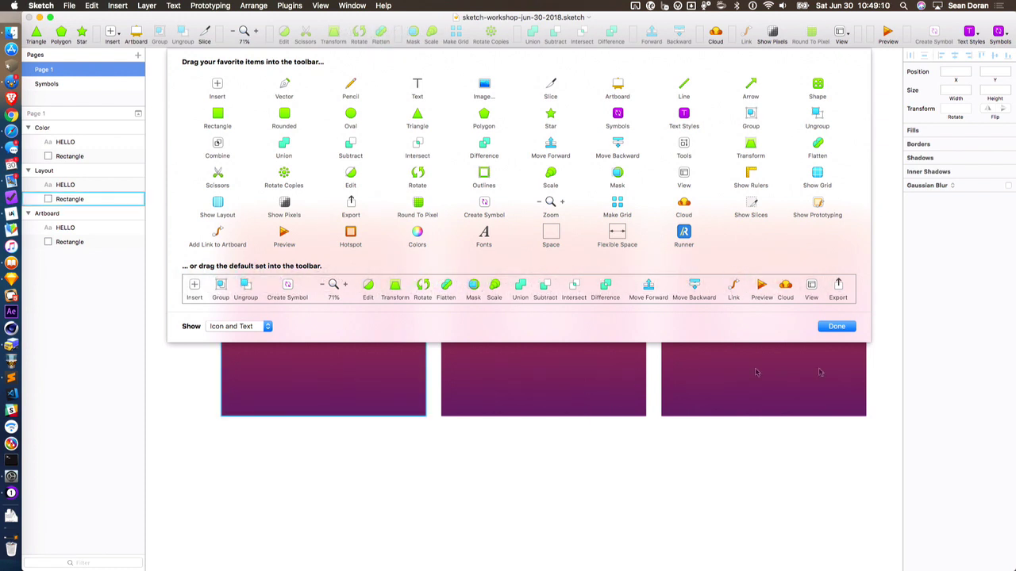
click(838, 327)
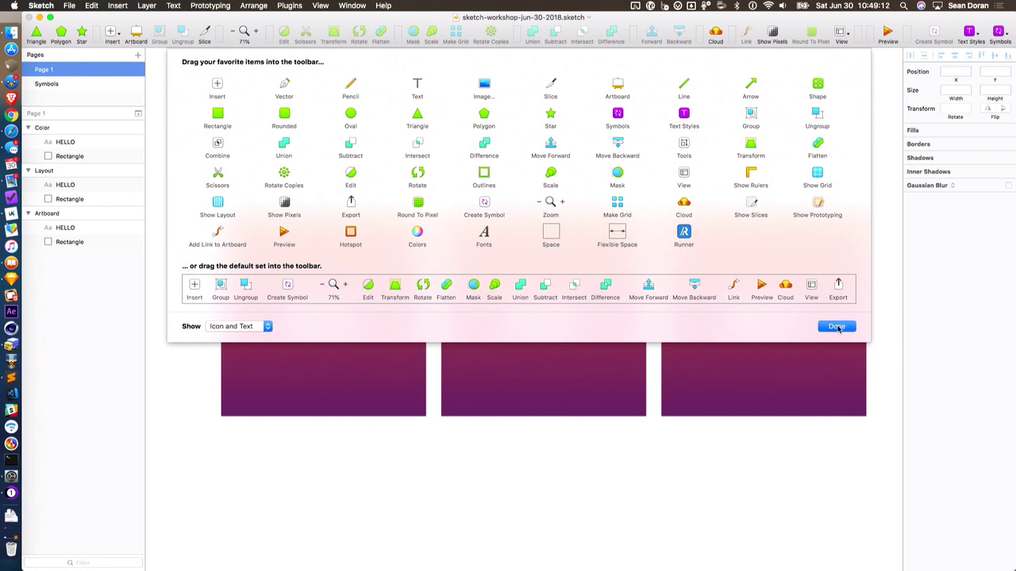
right_click(863, 36)
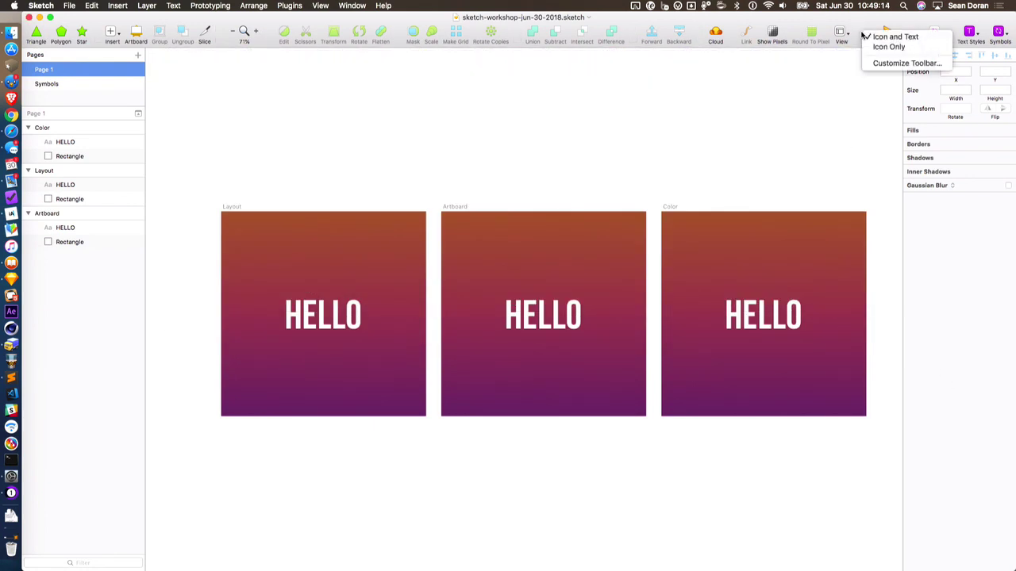
click(858, 34)
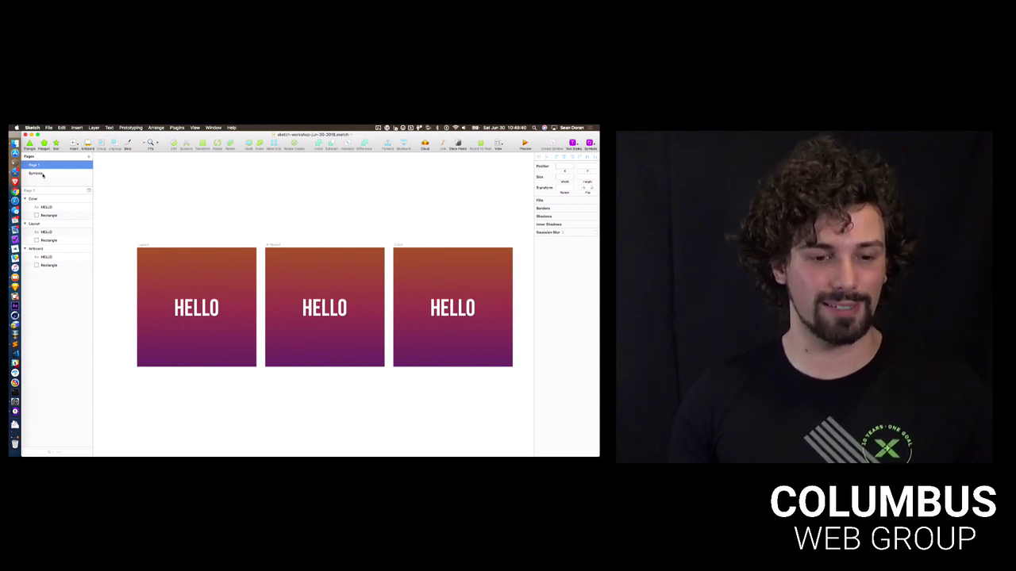
Collapse the page list above the layers and expand it again
drag(54, 187, 45, 159)
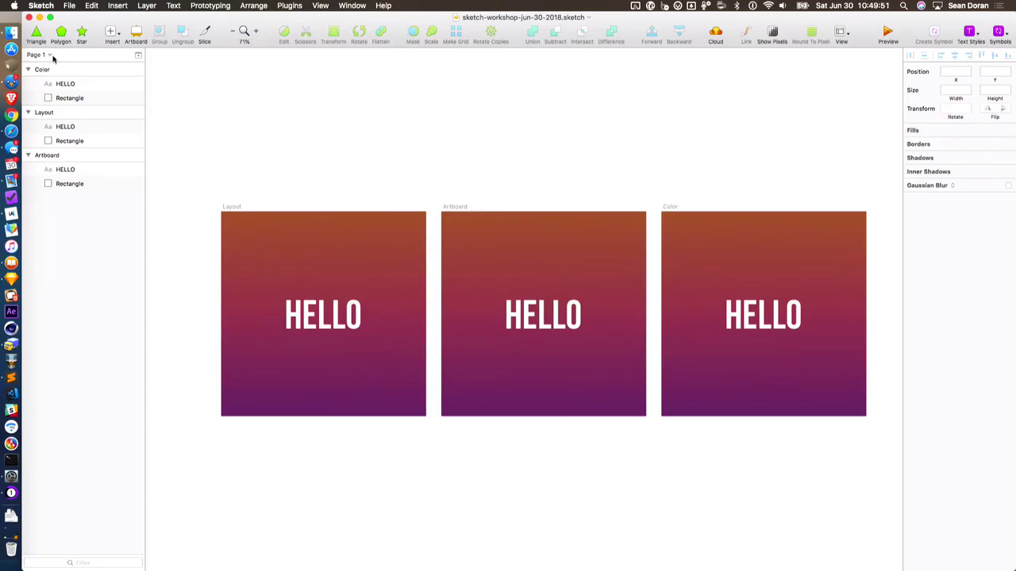
click(46, 55)
click(123, 58)
click(138, 57)
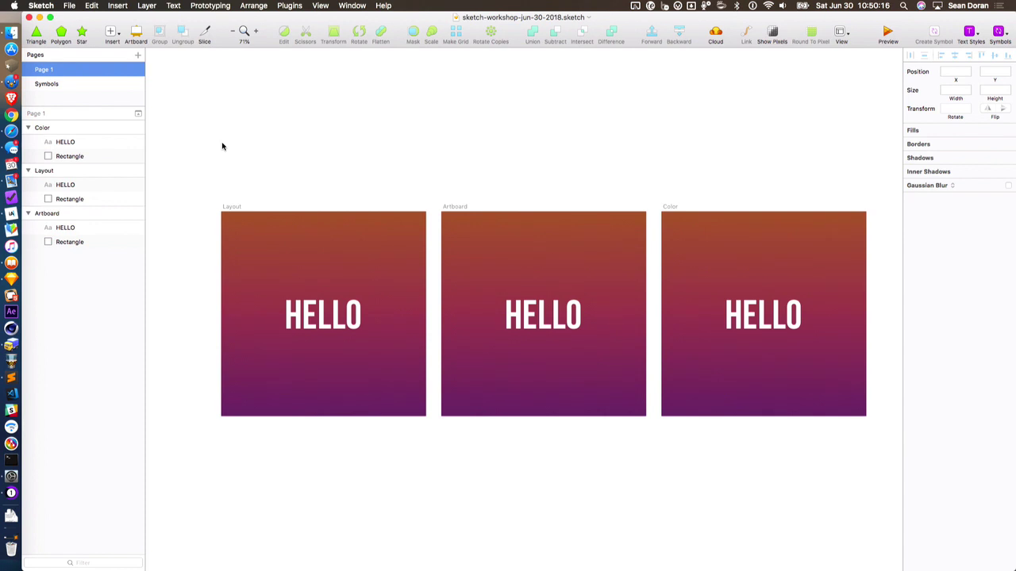
On the Symbols page, add the text "HELO" inside the dark sassy symbol
click(60, 85)
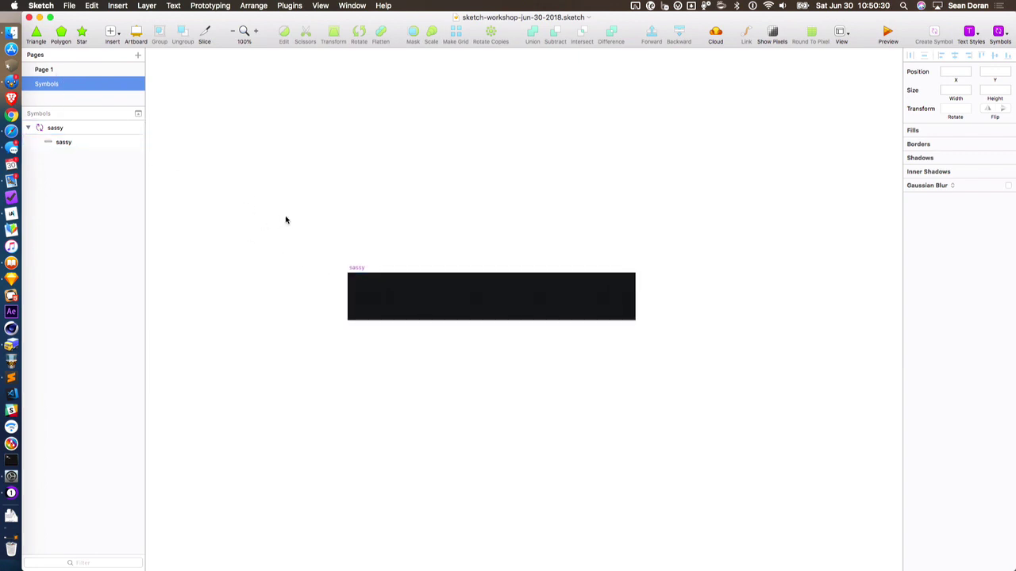
key(t)
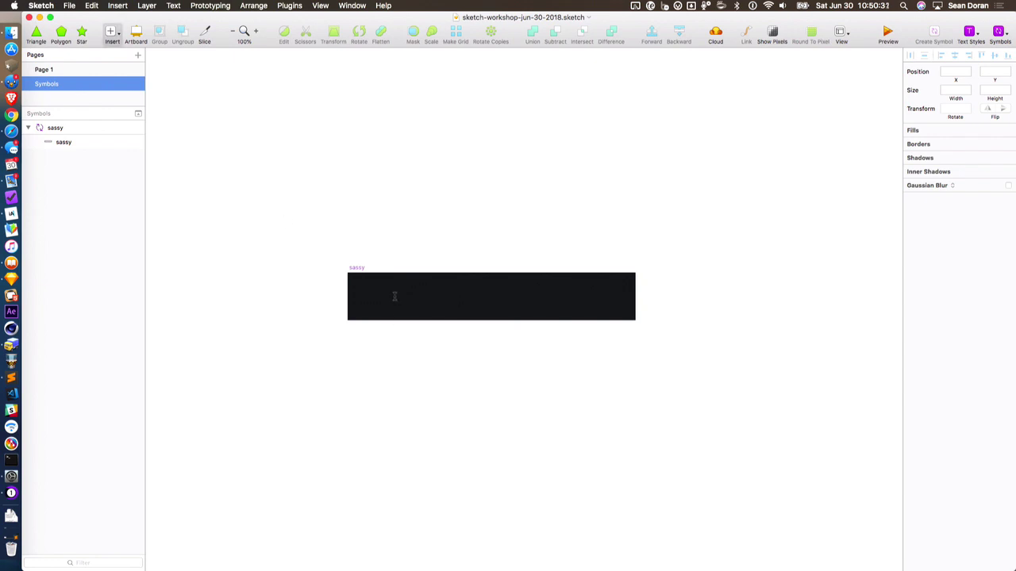
click(394, 296)
text(HELO)
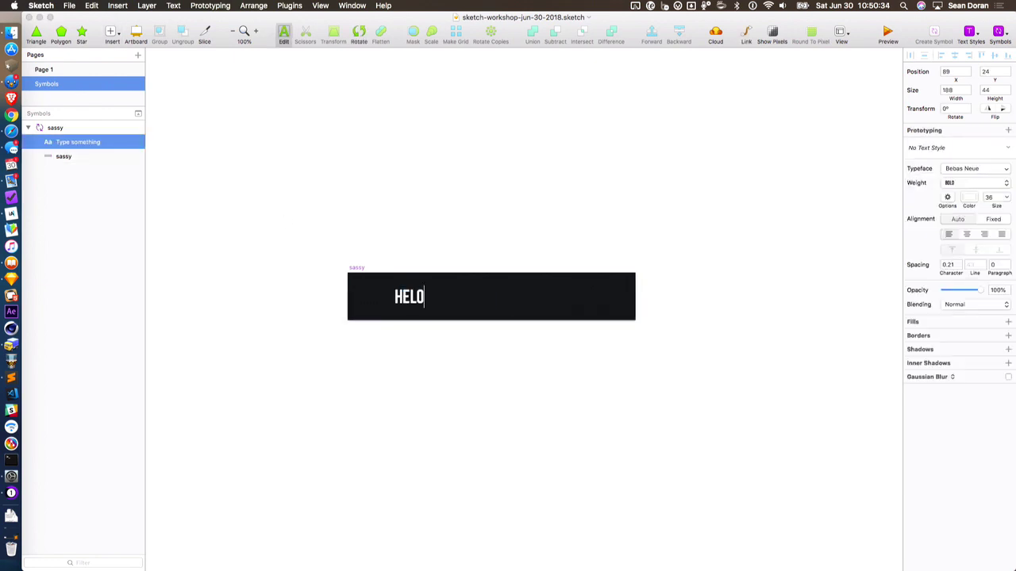
key(Escape)
click(288, 193)
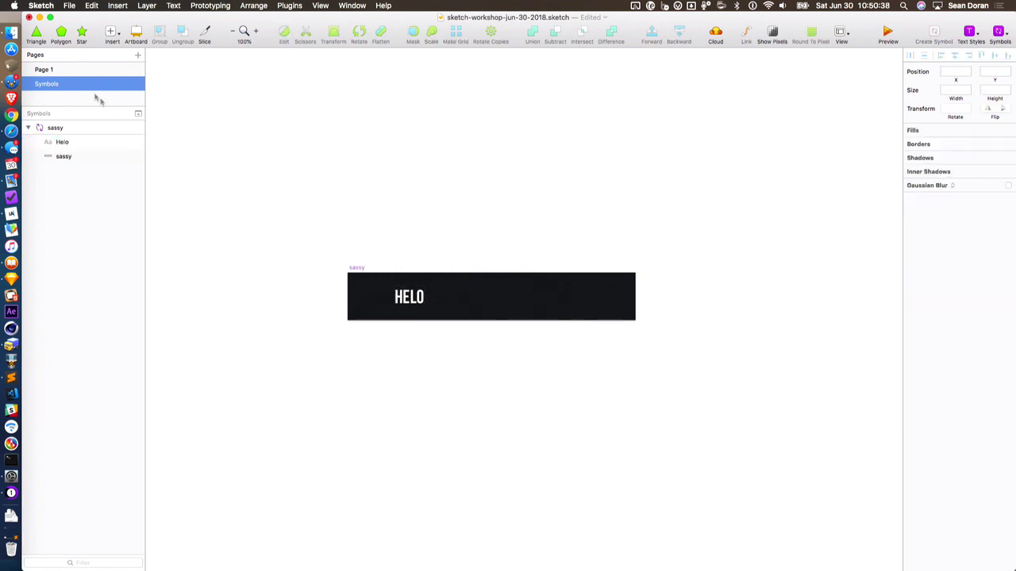
Compare the contents of Page 1 and the Symbols page, finishing on Page 1
click(57, 73)
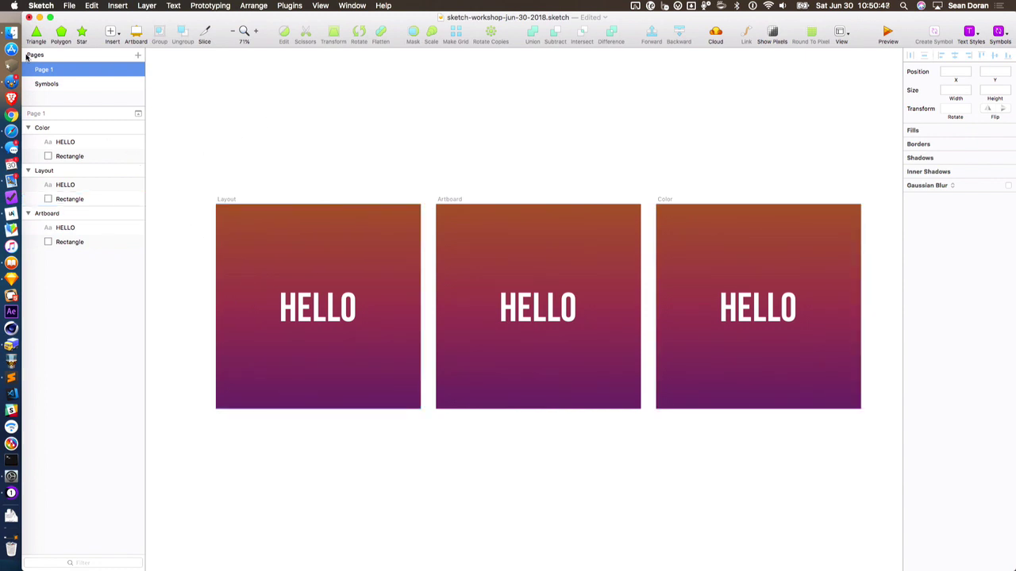
click(45, 85)
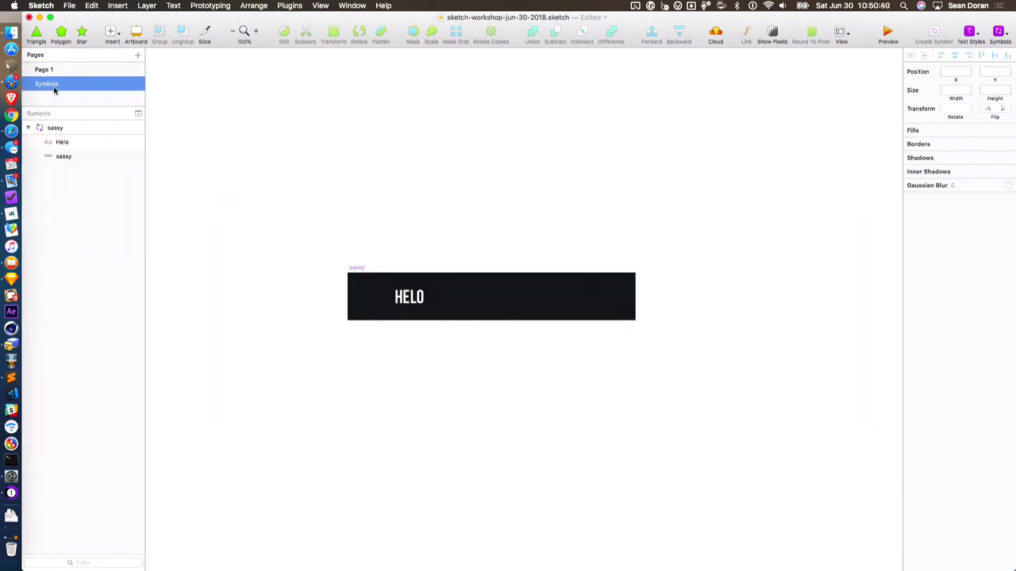
click(59, 71)
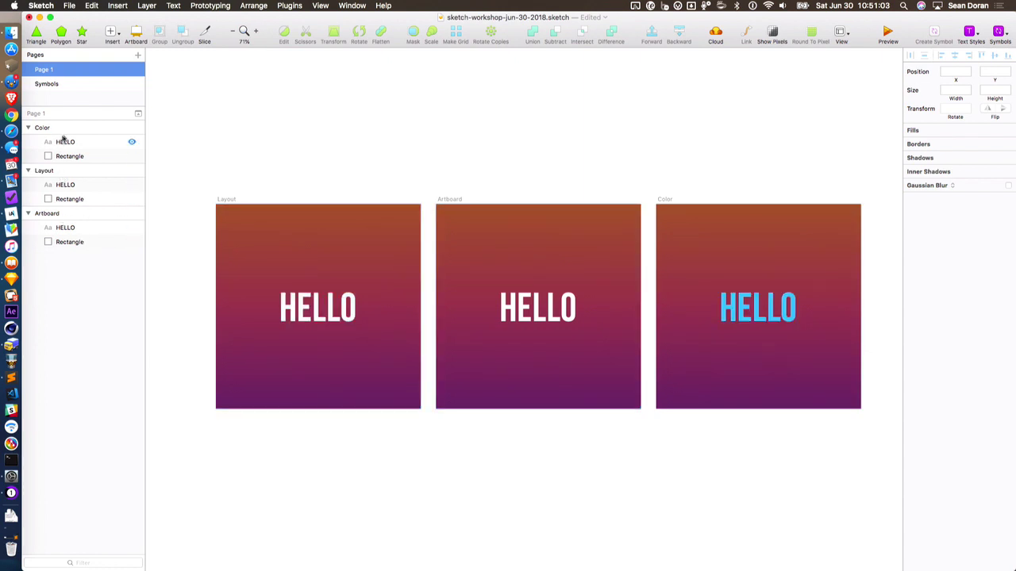
Select the Layout artboard on Page 1 with all three artboards in view
click(223, 199)
scroll(291, 175, down, 3)
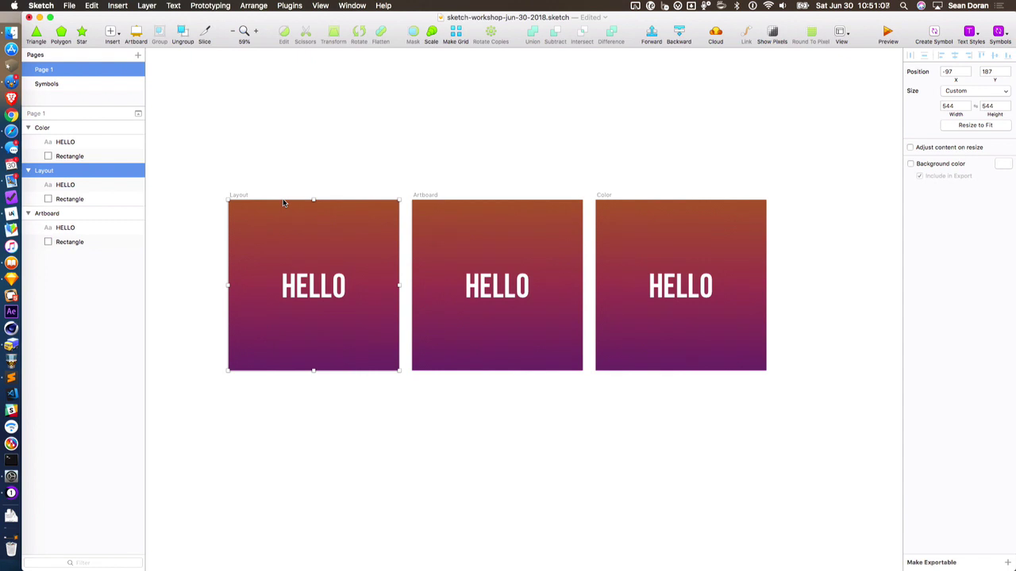
scroll(283, 203, left, 2)
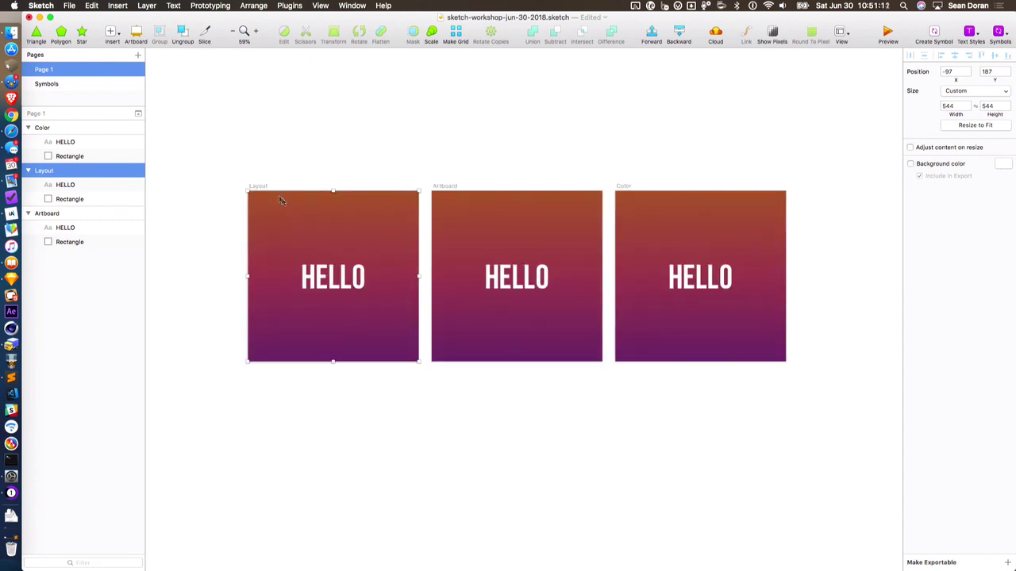
Draw a new portrait artboard of about 320 × 569 in the empty space to the right of the Color artboard
scroll(643, 175, right, 10)
scroll(619, 178, right, 2)
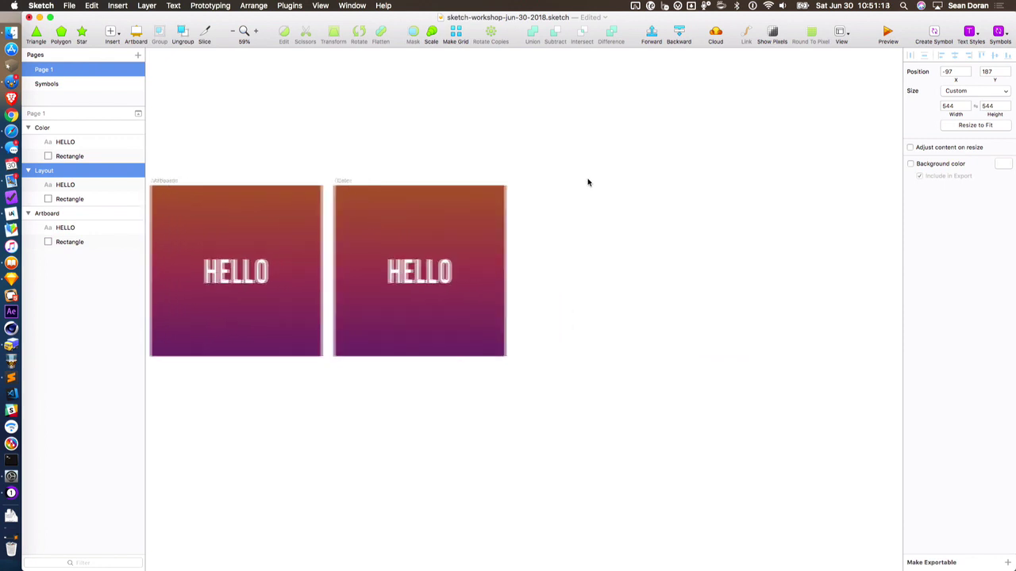
click(587, 181)
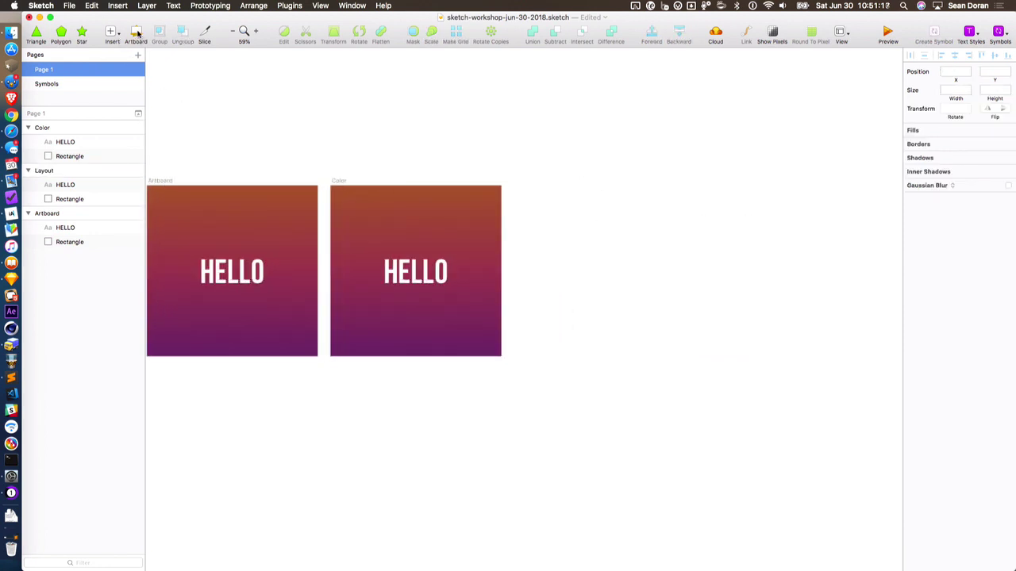
click(116, 33)
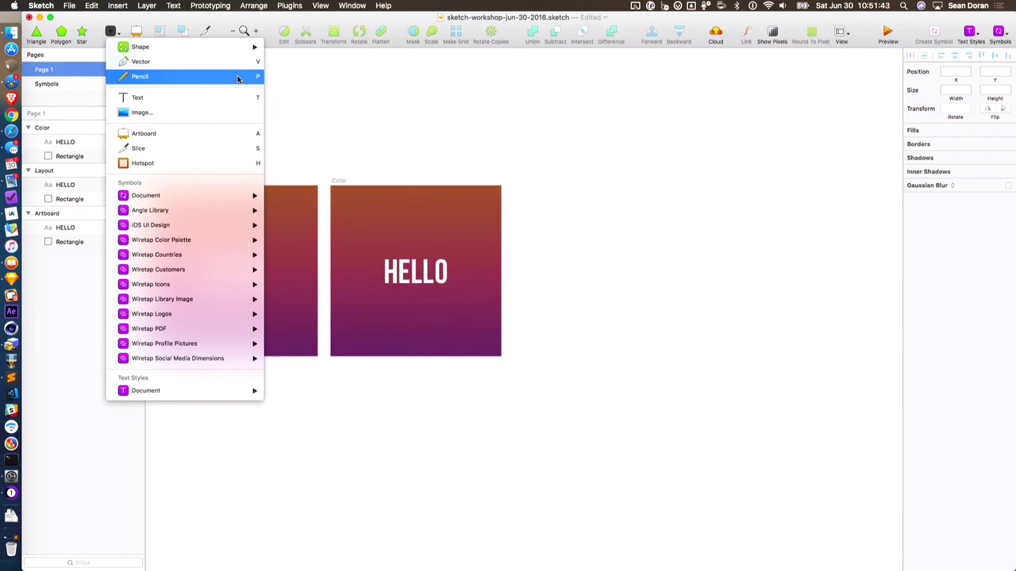
click(255, 135)
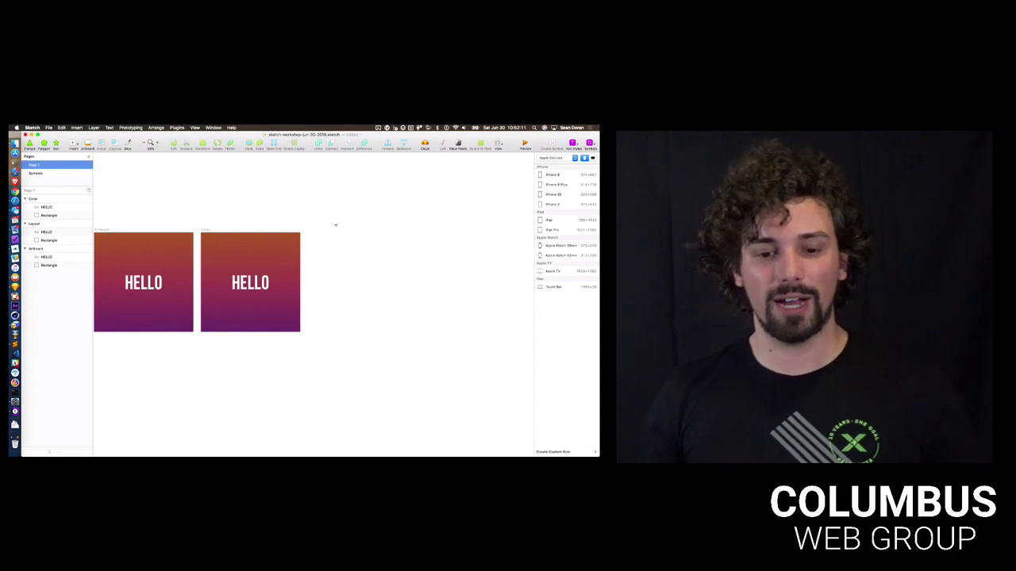
mouse_move(337, 218)
mouse_down()
mouse_move(359, 259)
mouse_move(450, 312)
mouse_move(381, 285)
mouse_move(392, 361)
mouse_move(473, 380)
mouse_move(414, 306)
mouse_up()
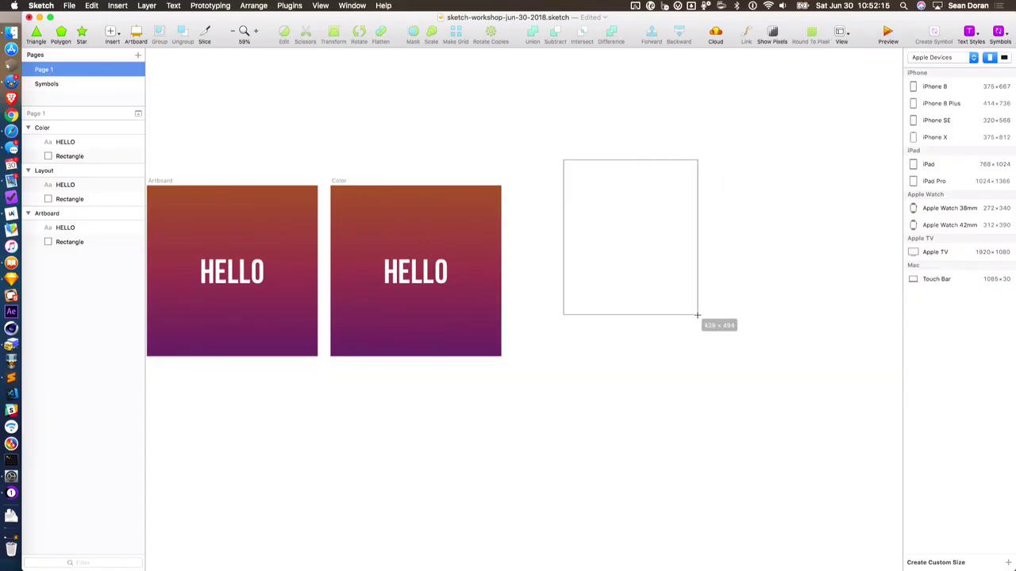
drag(697, 315, 662, 339)
scroll(702, 301, right, 2)
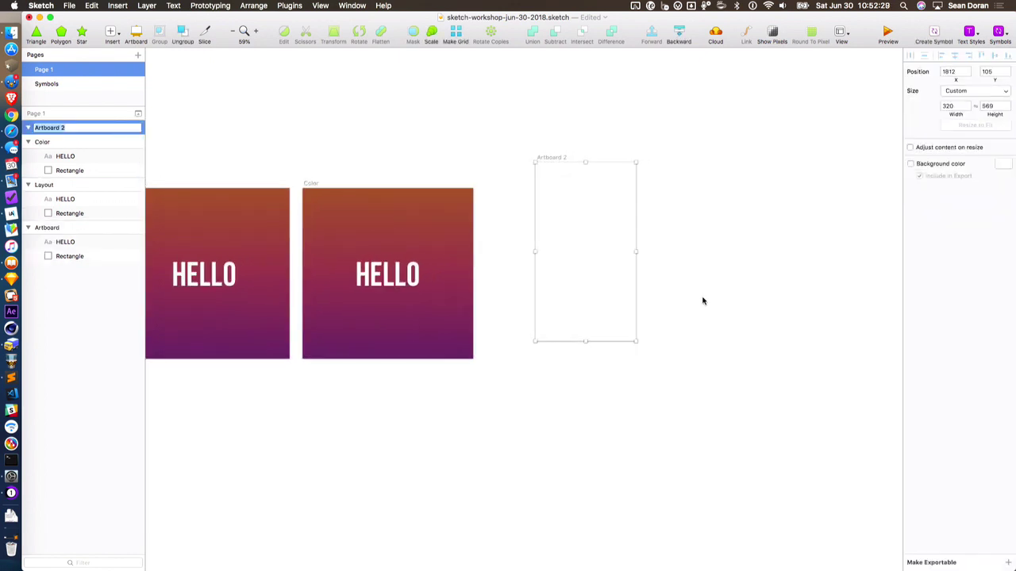
Move the new blank artboard down so its upper edge roughly lines up with the Color artboard
click(691, 197)
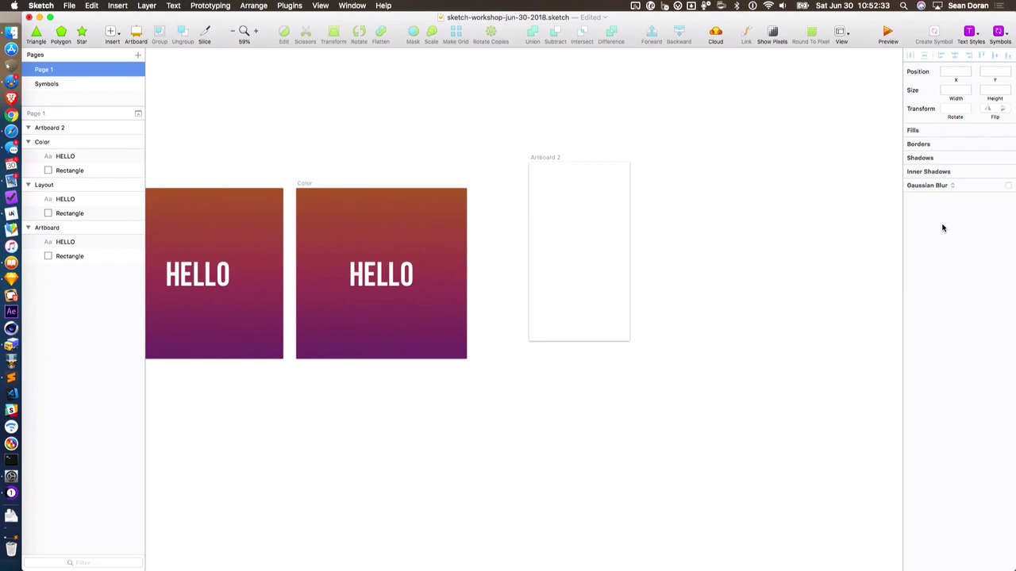
drag(551, 157, 542, 190)
click(565, 177)
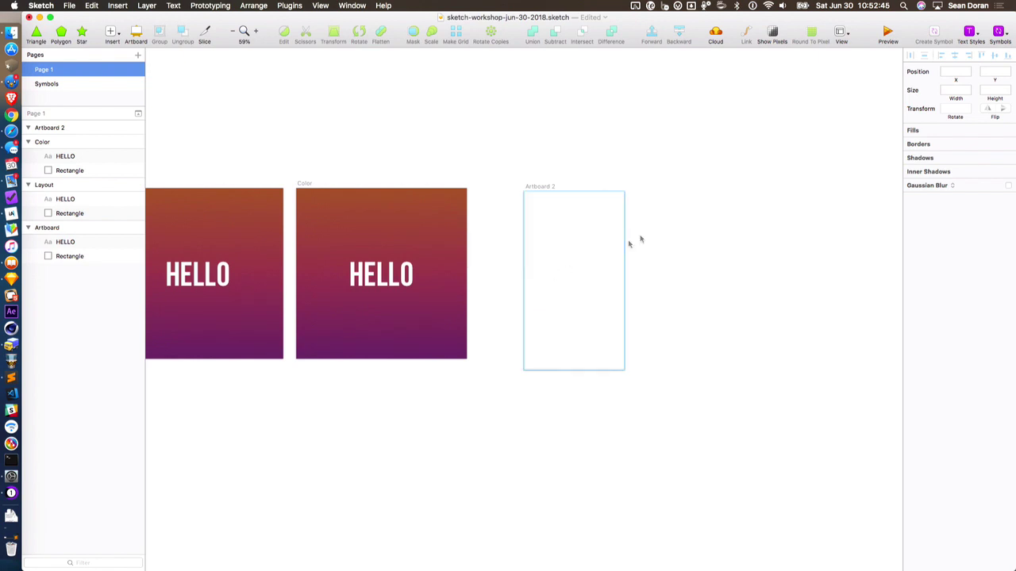
Draw a rectangle of about 275 × 122 inside the new artboard and move it partly past the artboard's right edge
scroll(664, 227, down, 2)
key(r)
drag(535, 199, 620, 235)
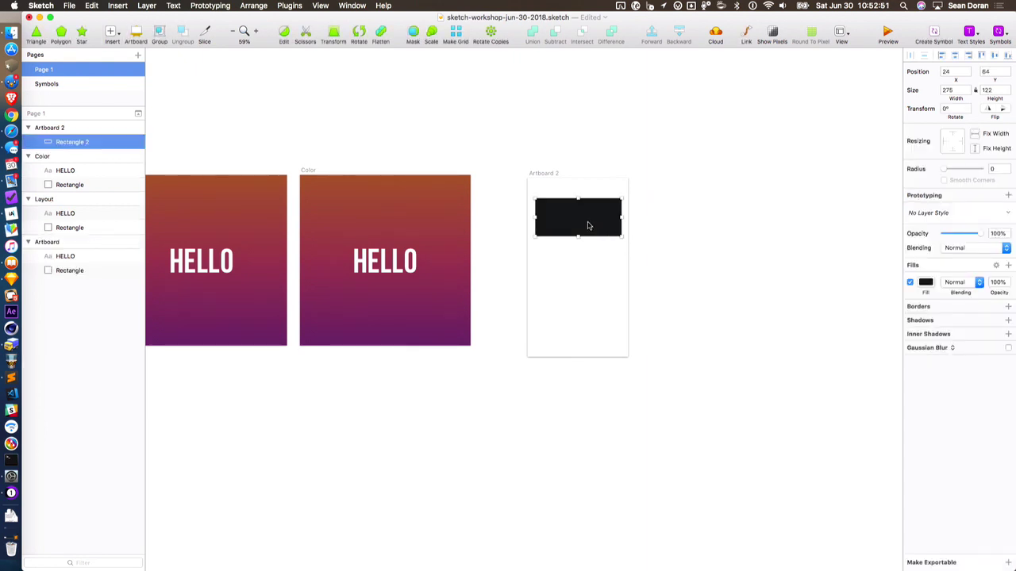
drag(580, 224, 620, 223)
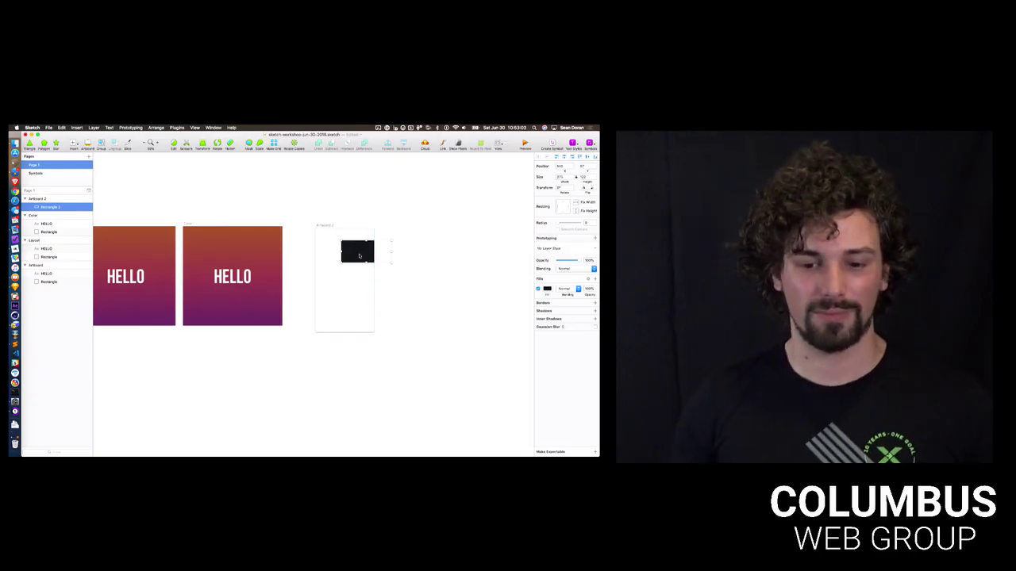
drag(630, 223, 597, 216)
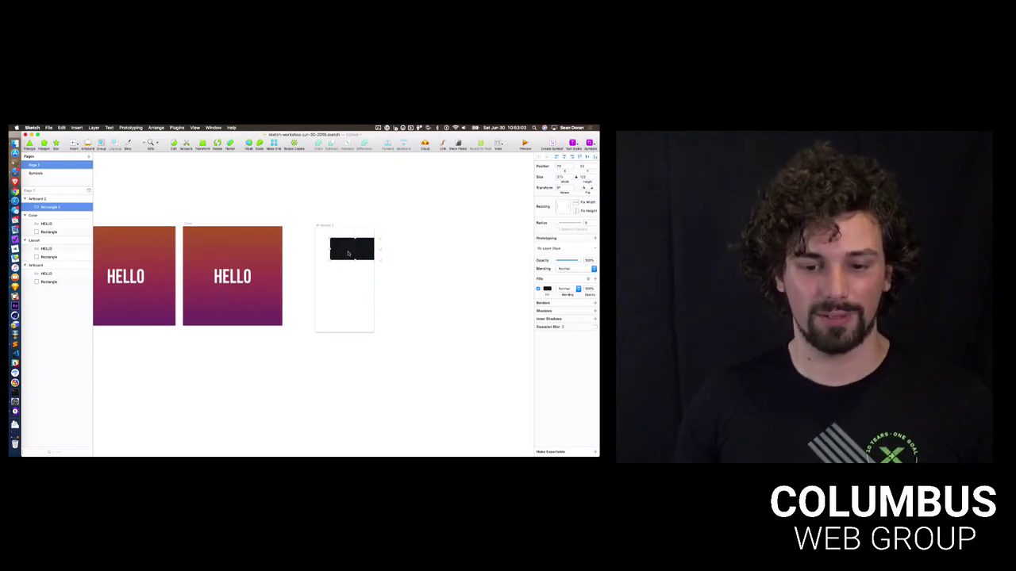
click(307, 193)
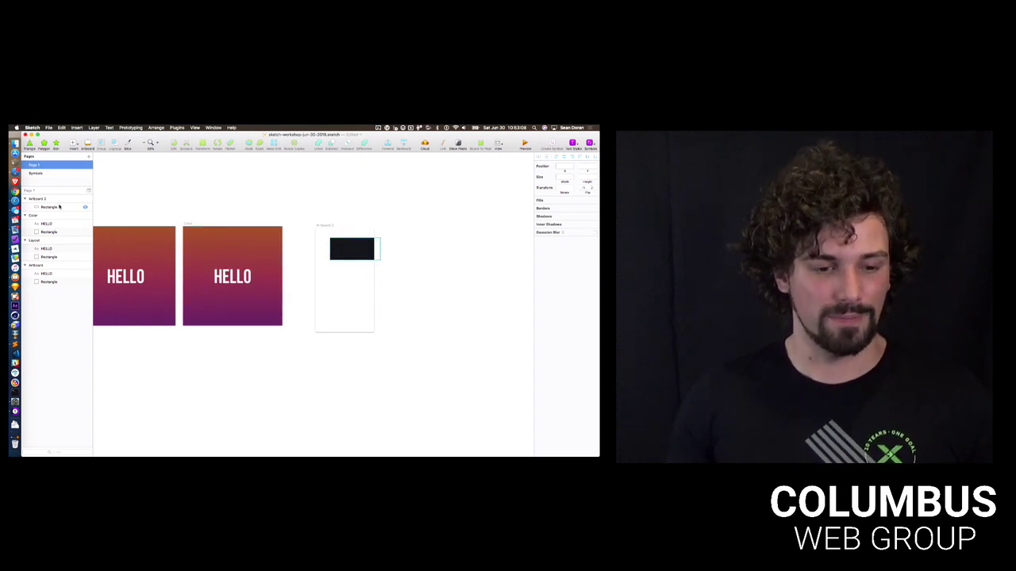
Move the new artboard to about X 1733, Y 250 and rename it "Page"
scroll(326, 211, left, 3)
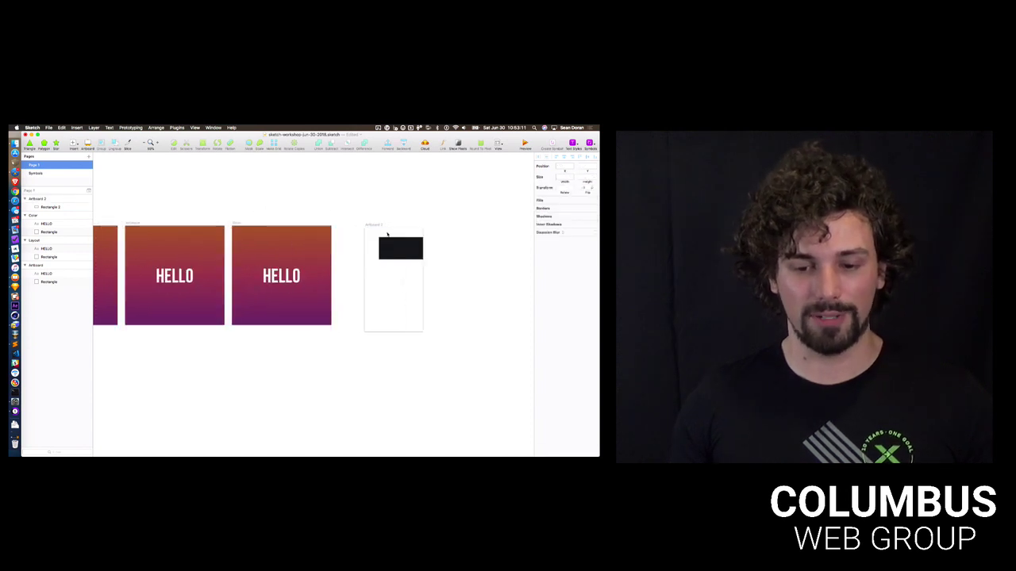
mouse_move(367, 226)
mouse_down()
mouse_move(347, 296)
mouse_move(361, 236)
mouse_up()
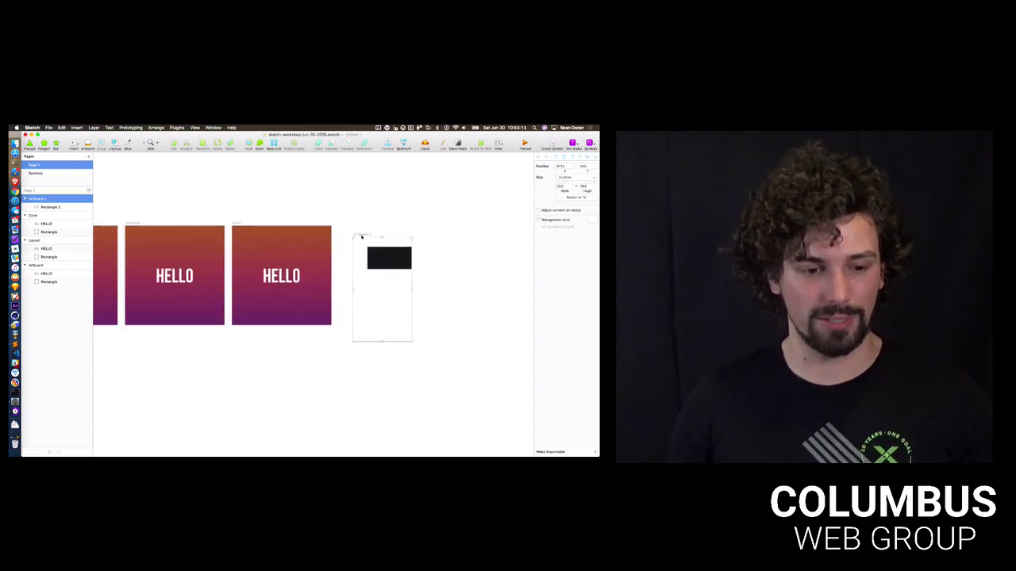
double_click(38, 200)
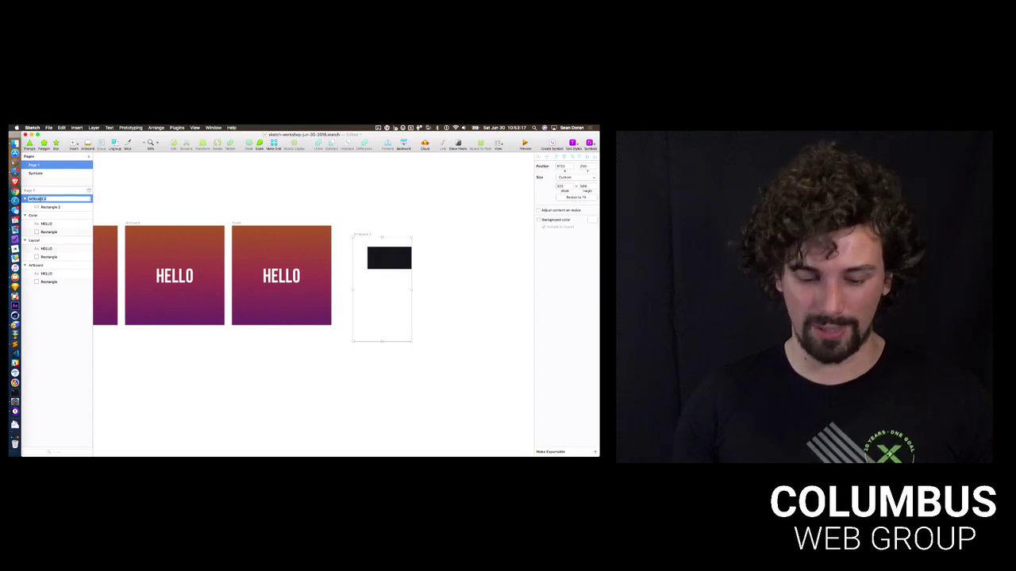
text(A)
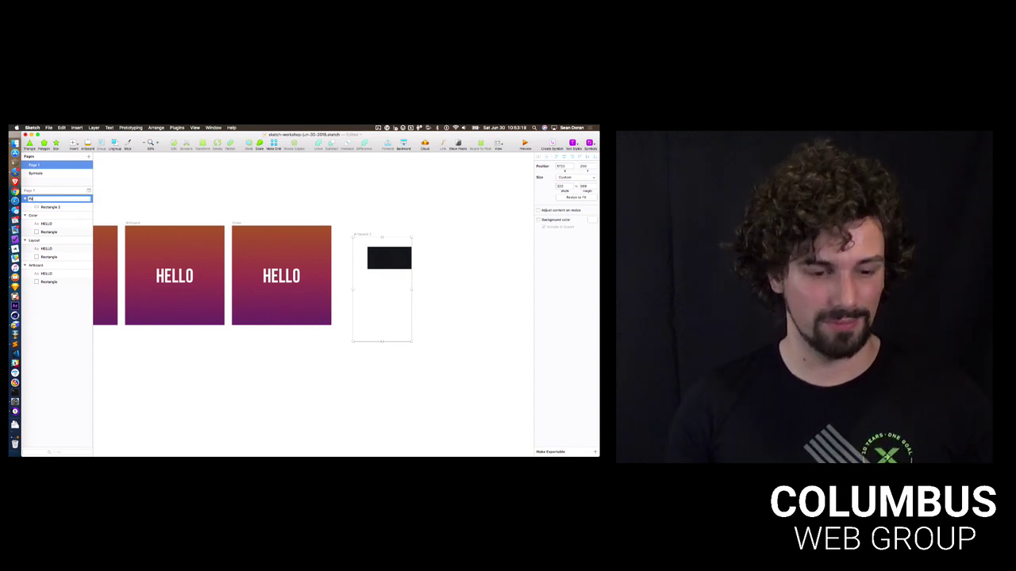
key(Return)
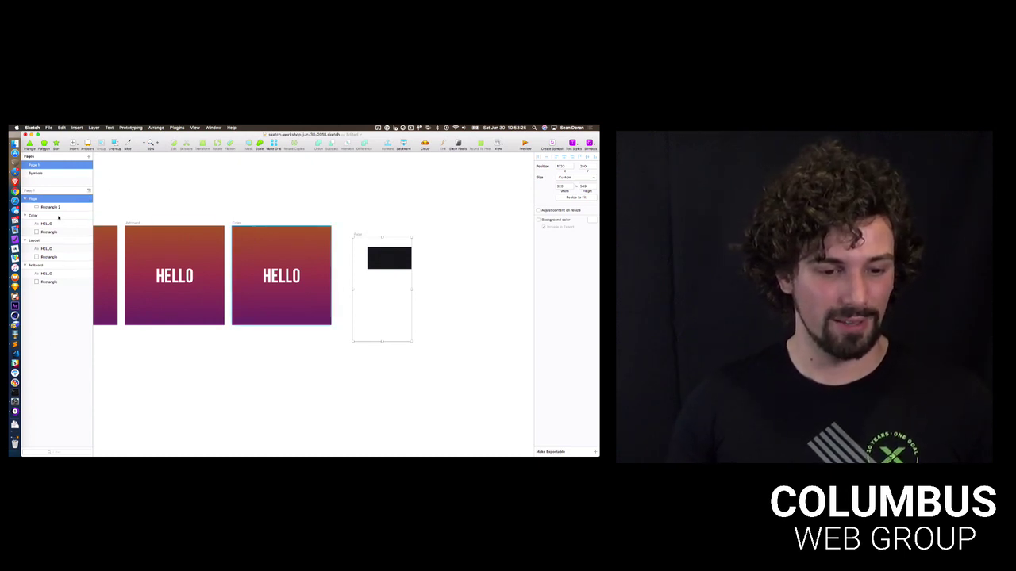
Filter the layer list by "hello" and look over the matching text on the artboards
click(60, 451)
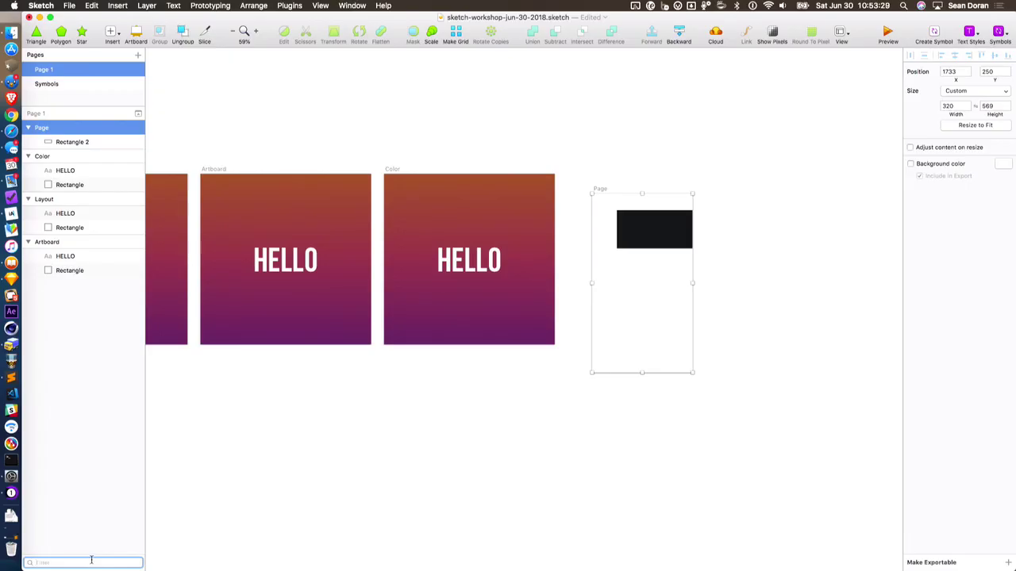
text(H)
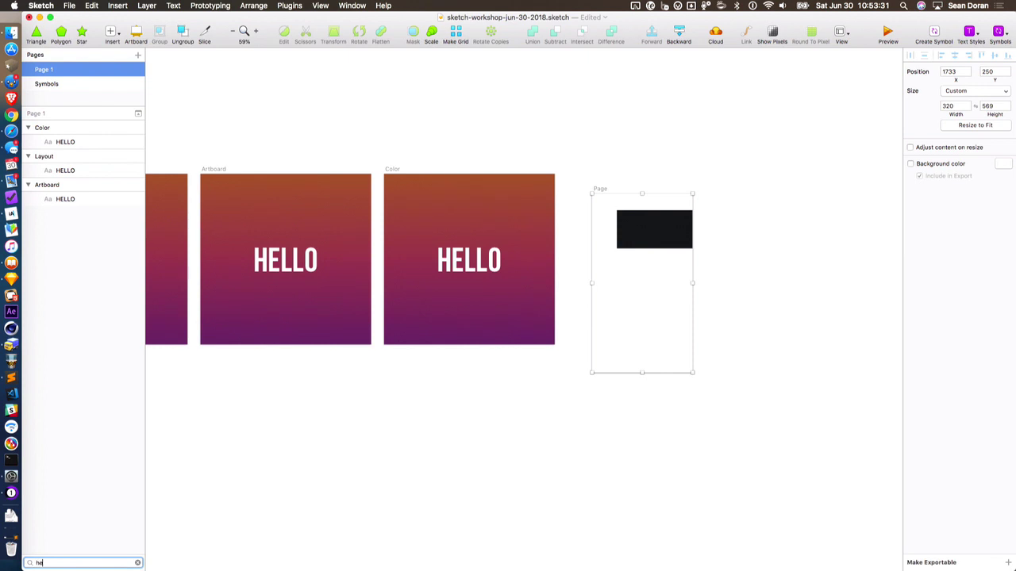
scroll(367, 344, left, 5)
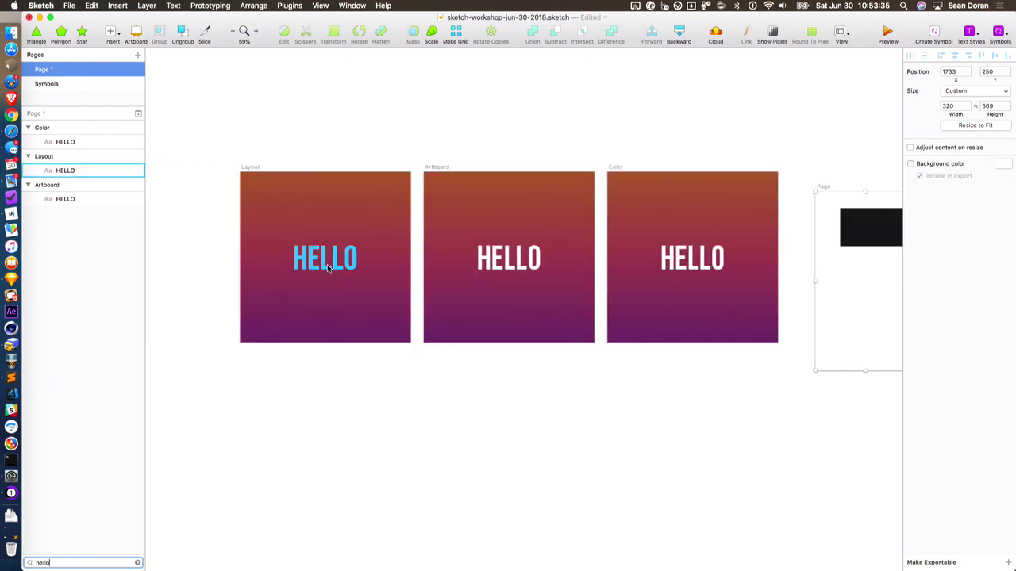
Filter the layer list by "page" instead, and clear the filter to list all layers again
click(59, 563)
key(super+a)
key(BackSpace)
text(page)
scroll(500, 254, right, 5)
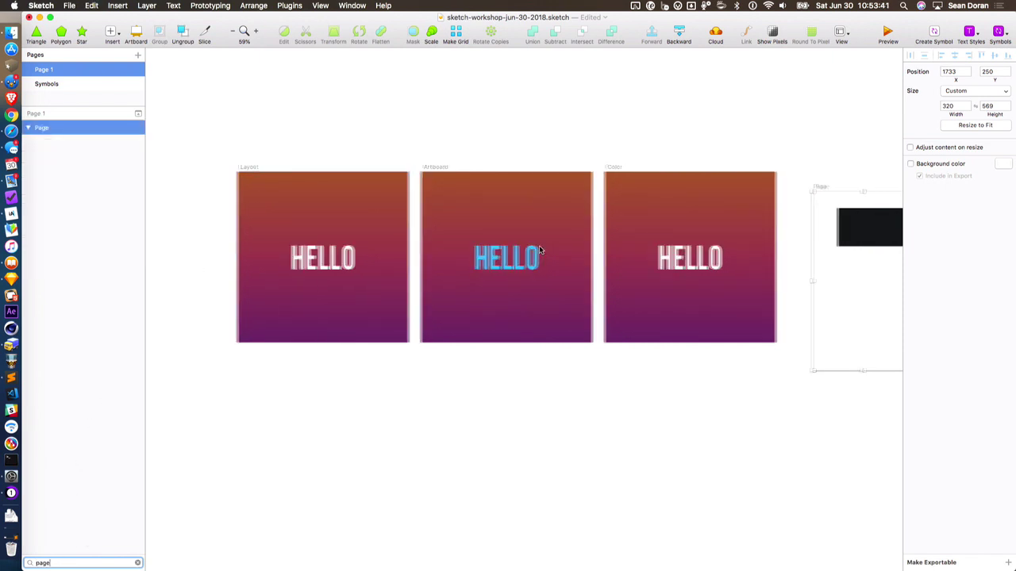
click(138, 563)
click(77, 444)
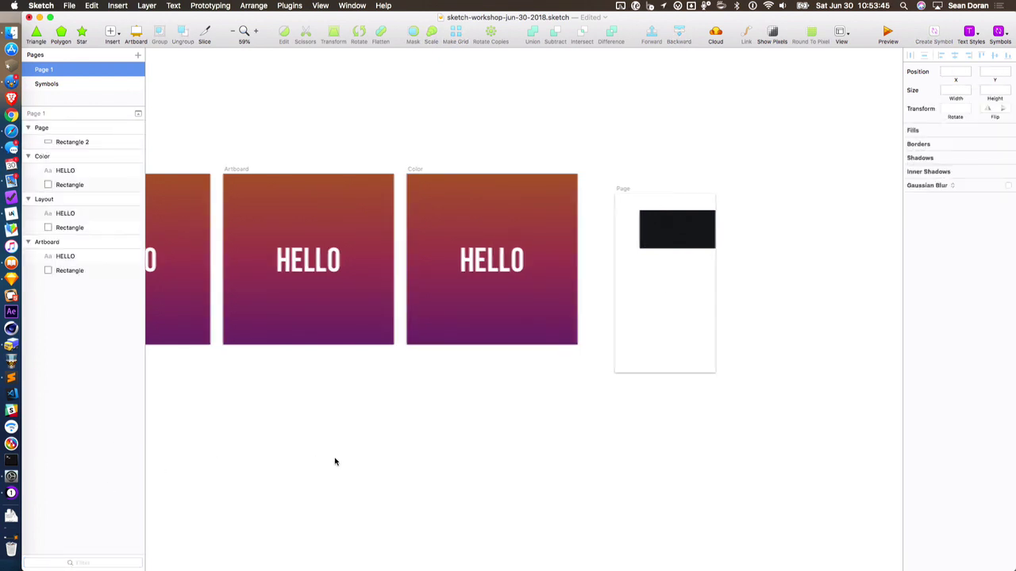
Select the HELLO text layer on the Artboard artboard and examine its place in the layer list
scroll(277, 428, left, 1)
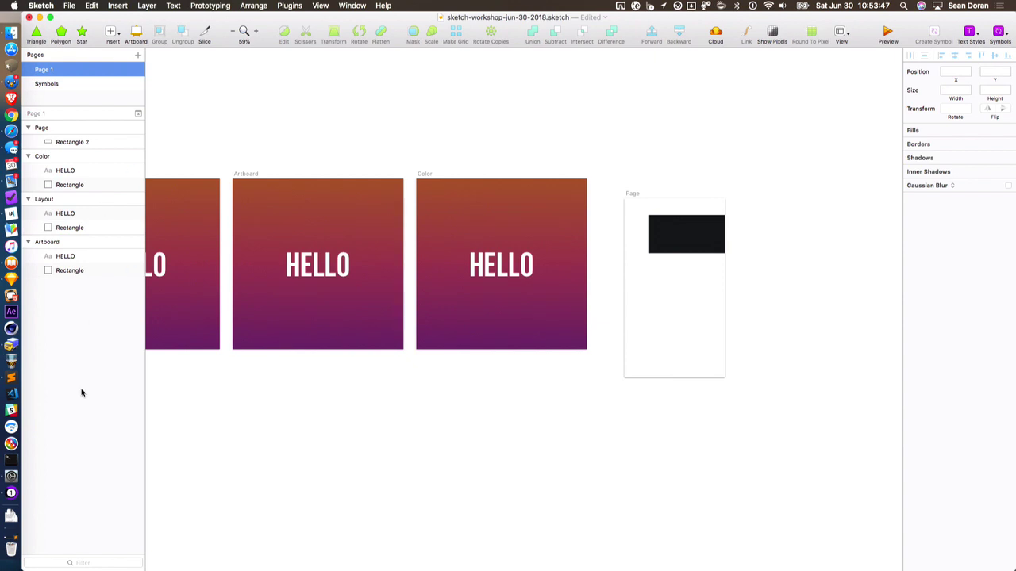
scroll(278, 246, left, 3)
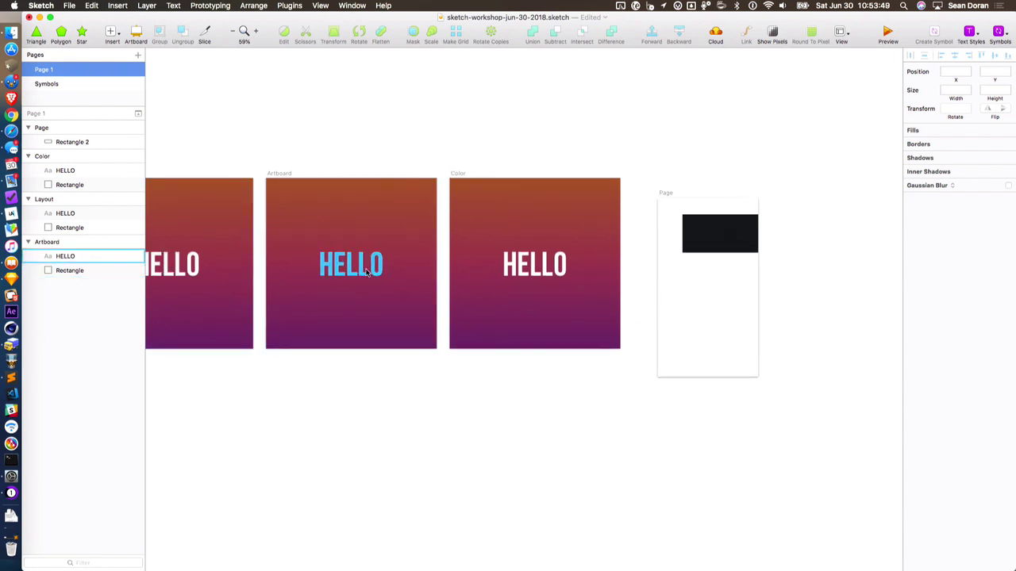
click(337, 264)
scroll(233, 258, left, 5)
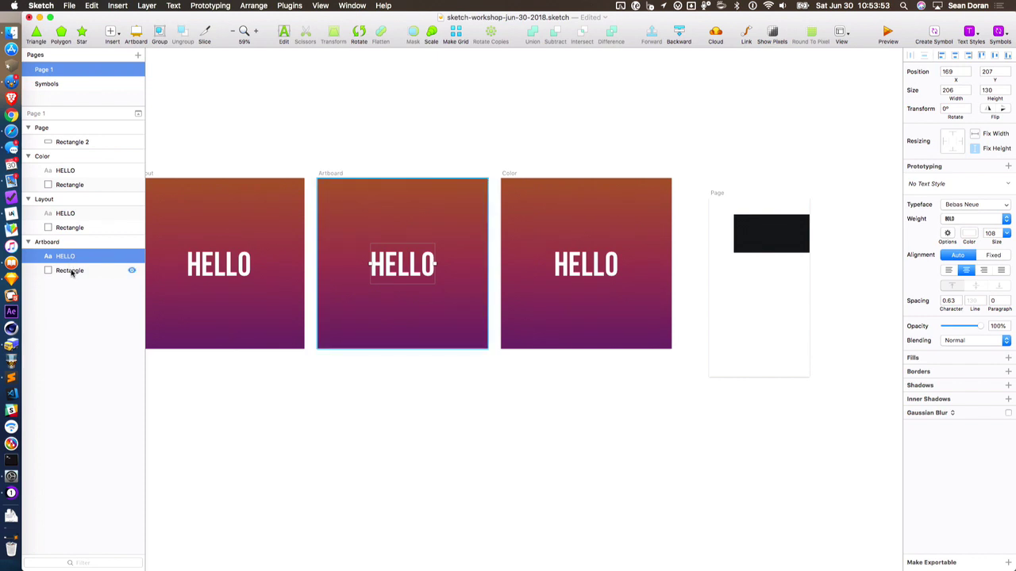
mouse_move(72, 258)
mouse_down()
mouse_move(69, 279)
mouse_move(69, 255)
mouse_up()
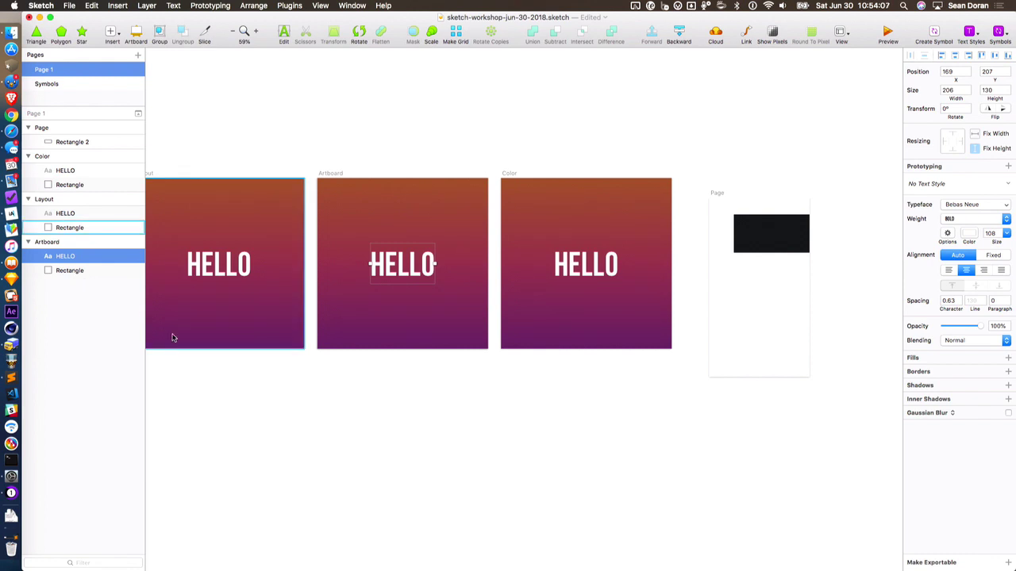
Move the Page artboard up to about X 1723, Y 83 and deselect it
scroll(494, 336, right, 3)
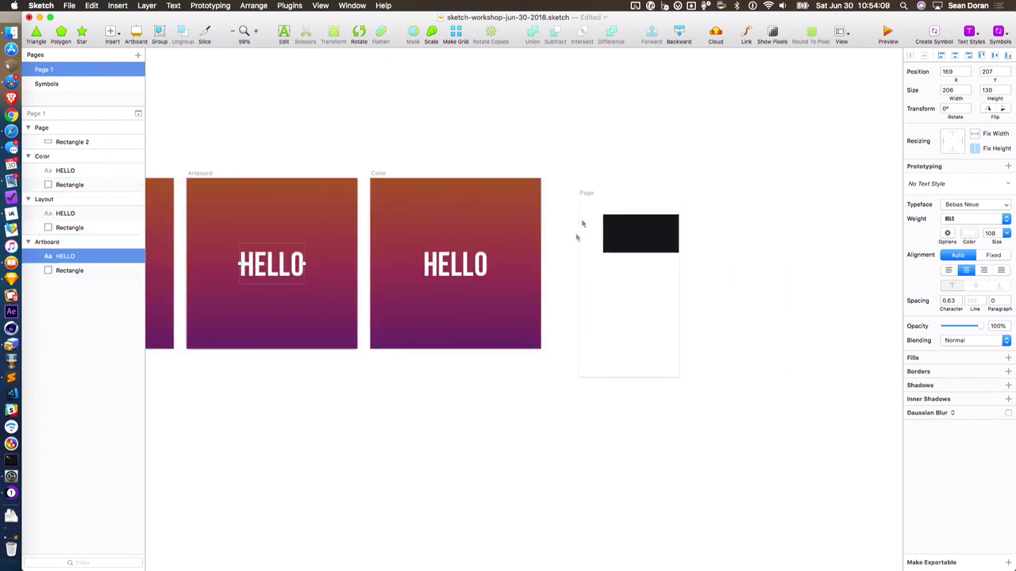
click(590, 199)
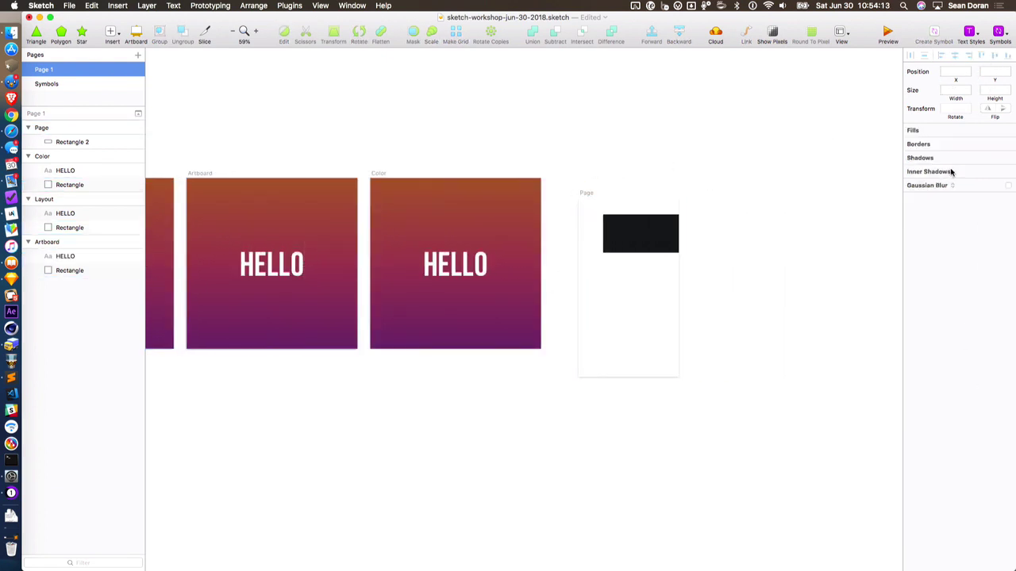
scroll(762, 143, right, 5)
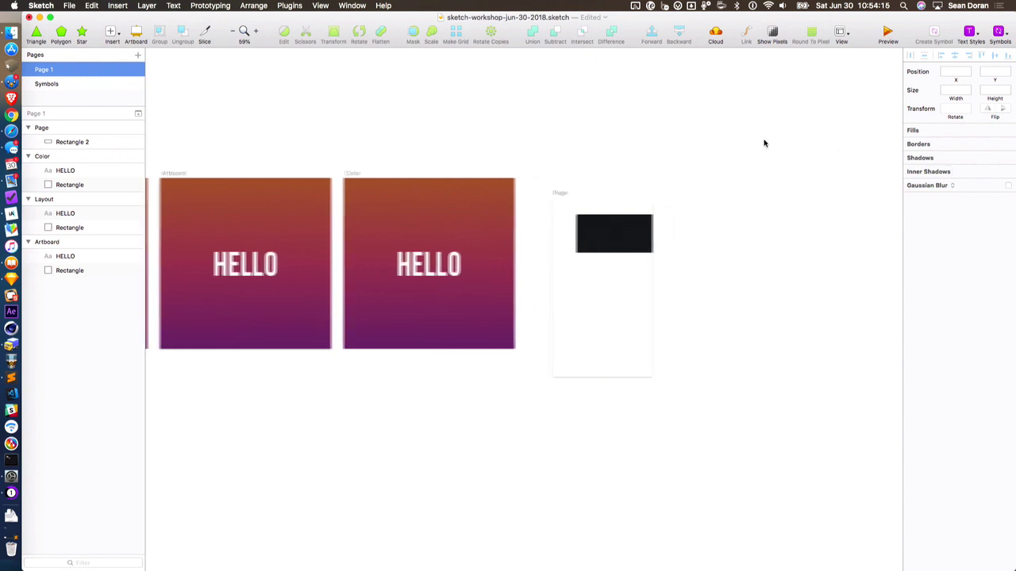
drag(540, 195, 535, 148)
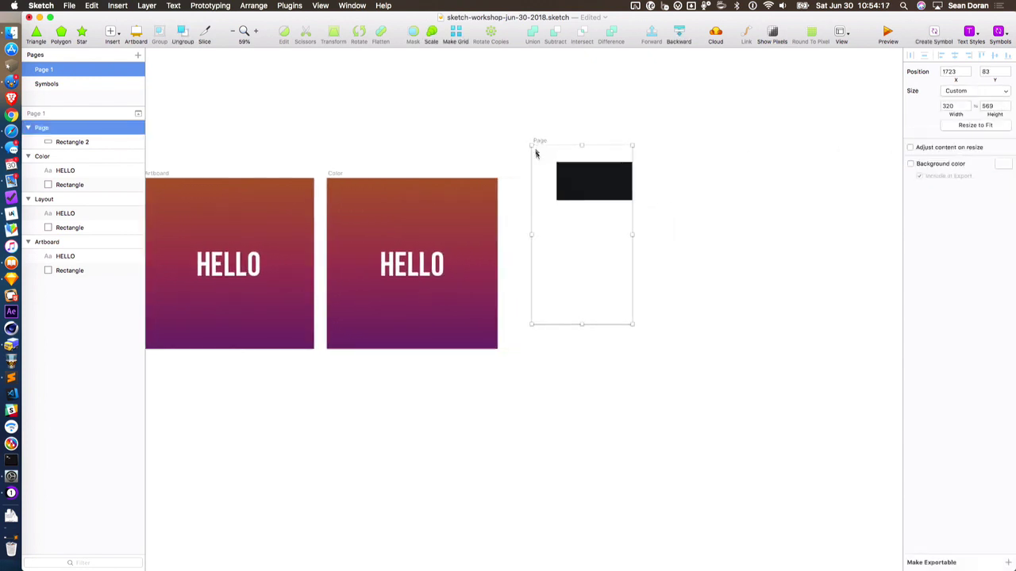
click(672, 193)
Move the black rectangle inside the Page artboard to about X 45, Y 112
click(602, 185)
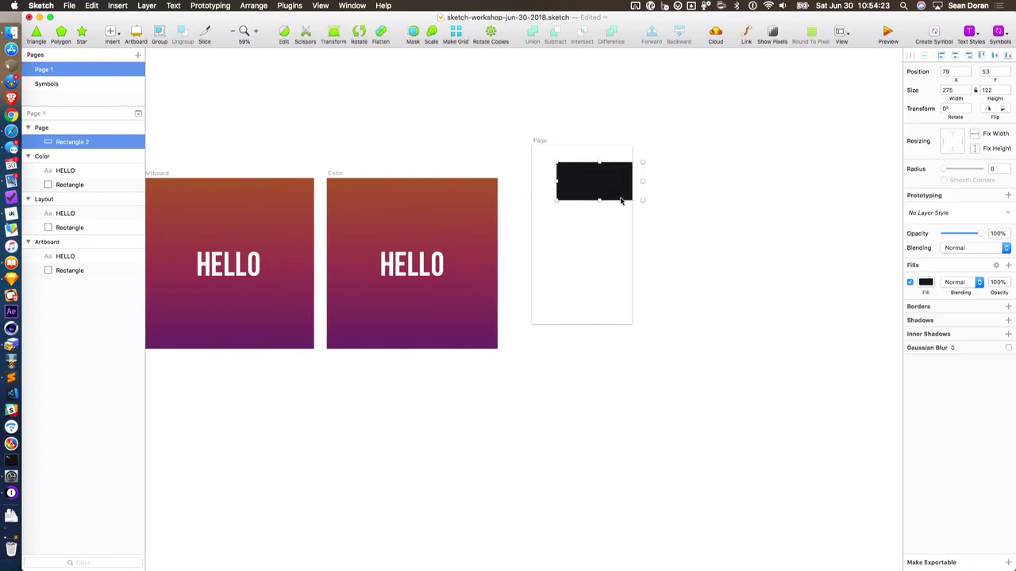
click(637, 229)
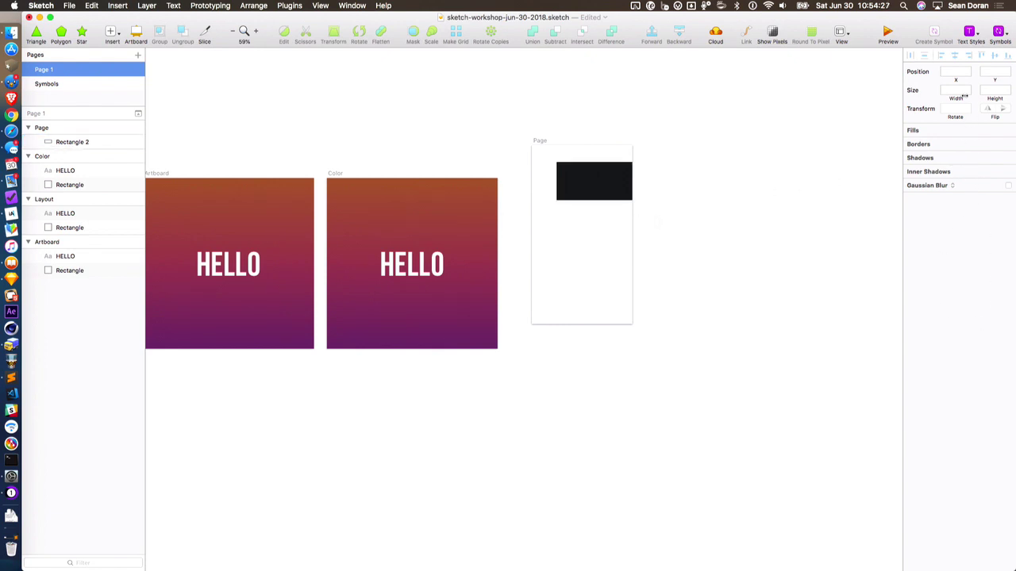
click(576, 196)
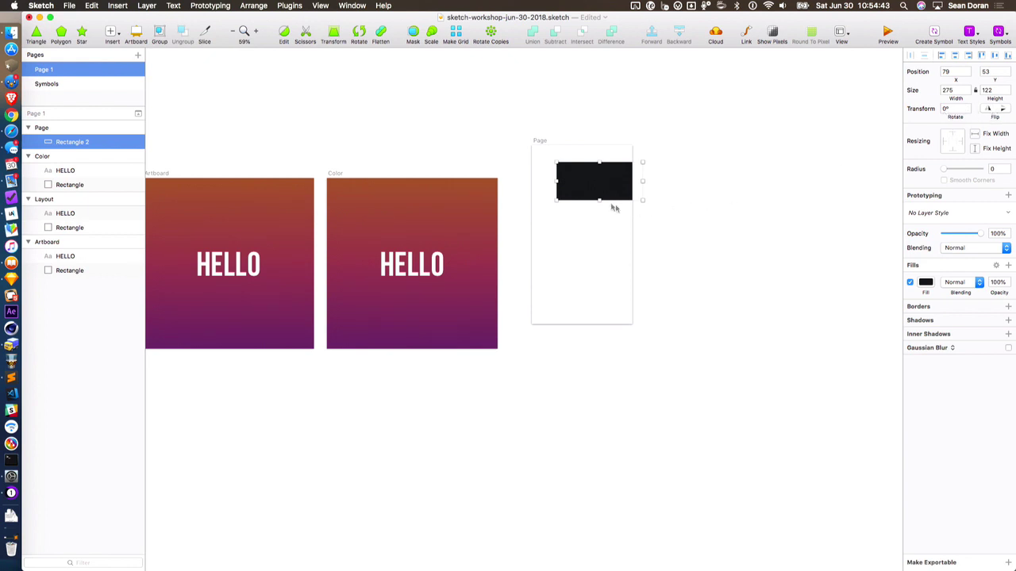
mouse_move(612, 191)
mouse_down()
mouse_move(639, 230)
mouse_move(590, 215)
mouse_move(601, 218)
mouse_move(590, 182)
mouse_move(598, 204)
mouse_up()
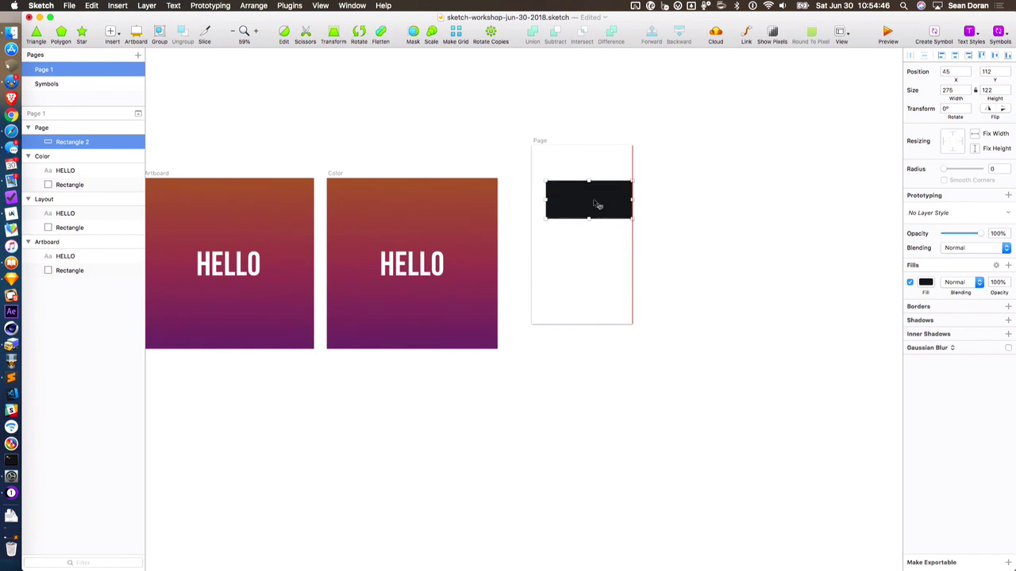
Set the black rectangle's X position to 60, and divide it by 3 with the expression 60/3
click(946, 71)
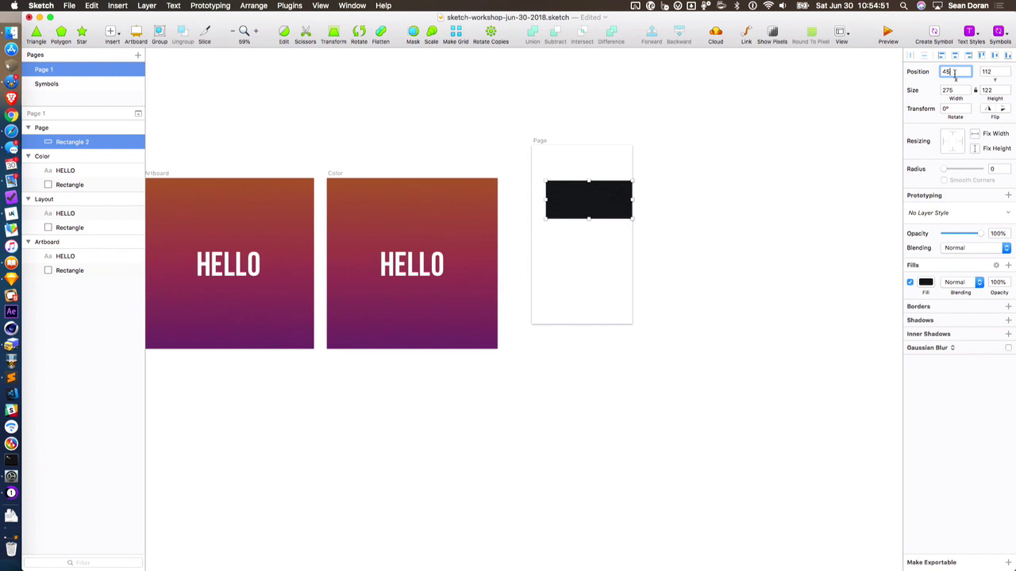
key(BackSpace)
key(BackSpace)
text(60)
key(Return)
key(Right)
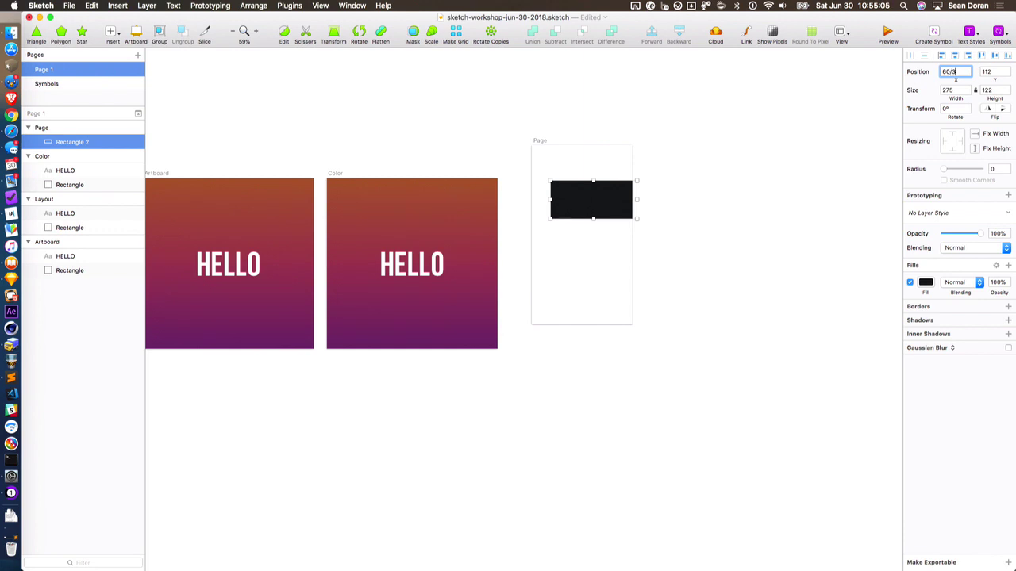
key(Return)
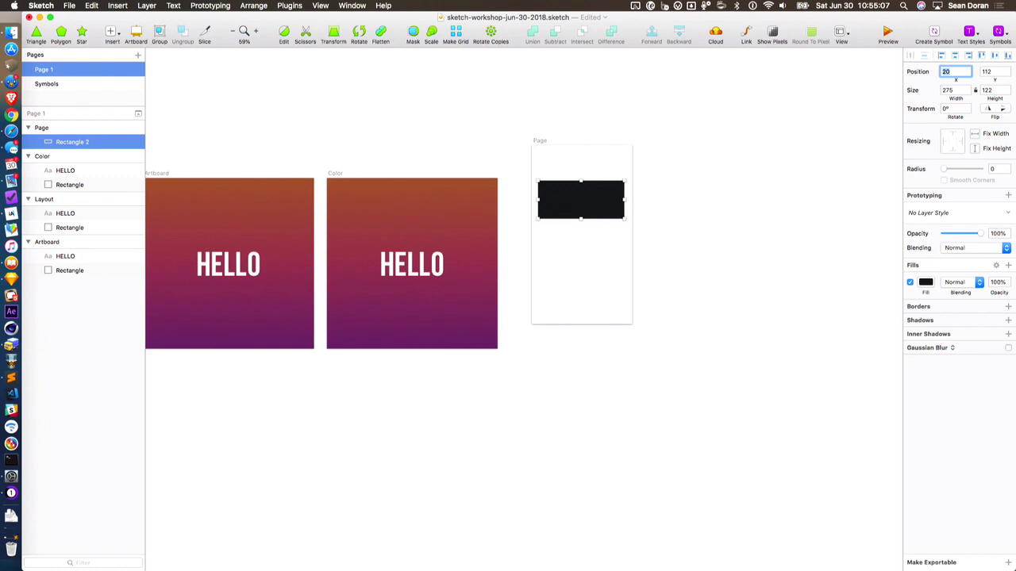
Add 4 to the black rectangle's X position with a +4 expression, and finally set X to 84
text(+4)
key(Return)
key(Return)
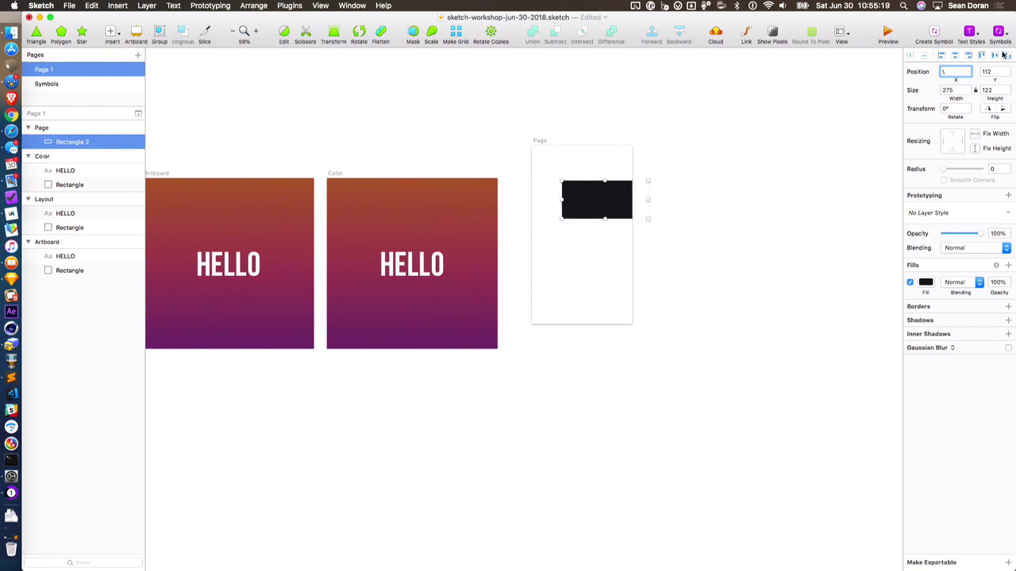
text(84)
key(Return)
Move the black rectangle freehand on the Page artboard to about X 23, Y 136 and deselect it
click(687, 170)
click(588, 199)
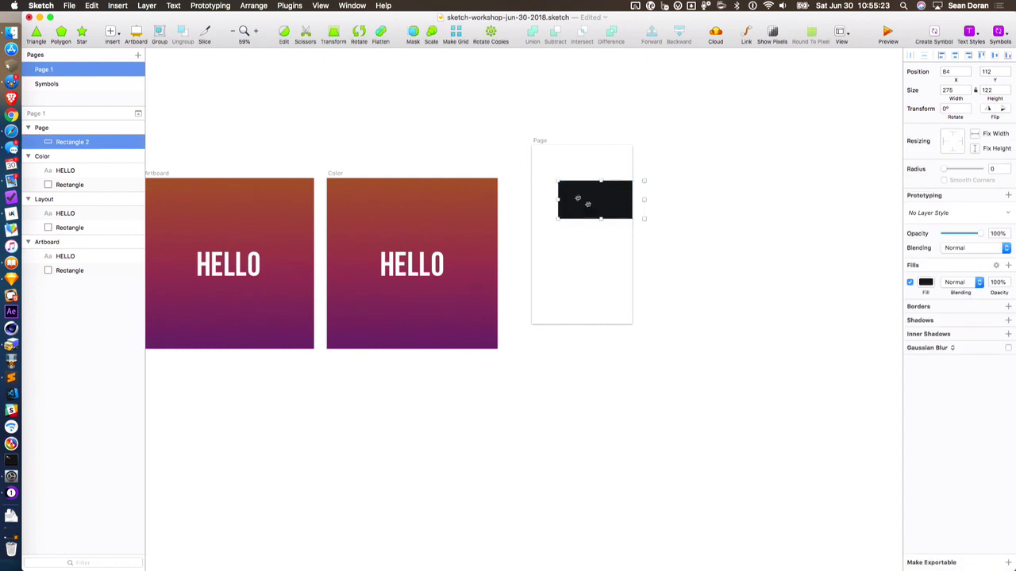
drag(588, 200, 569, 207)
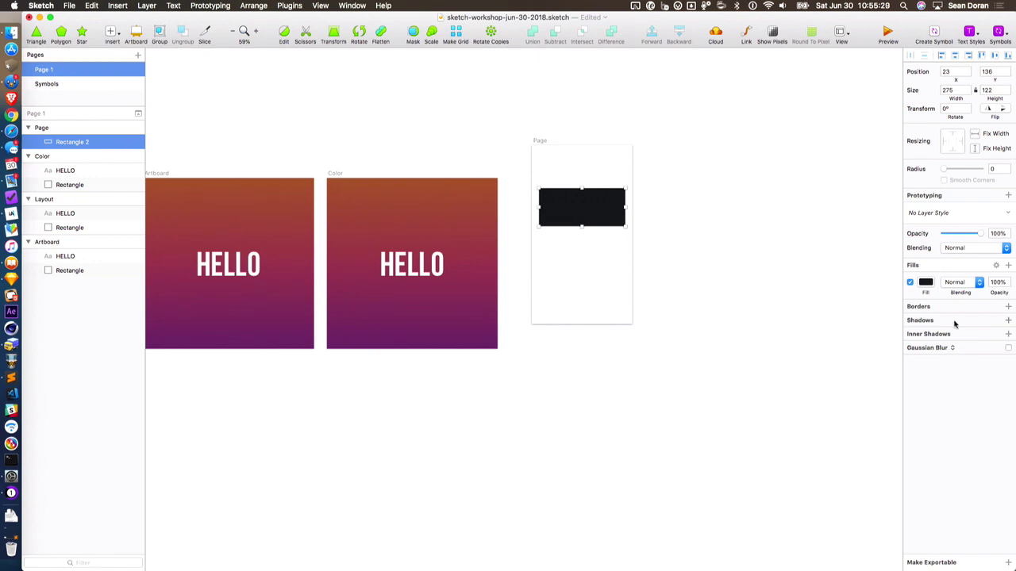
click(688, 200)
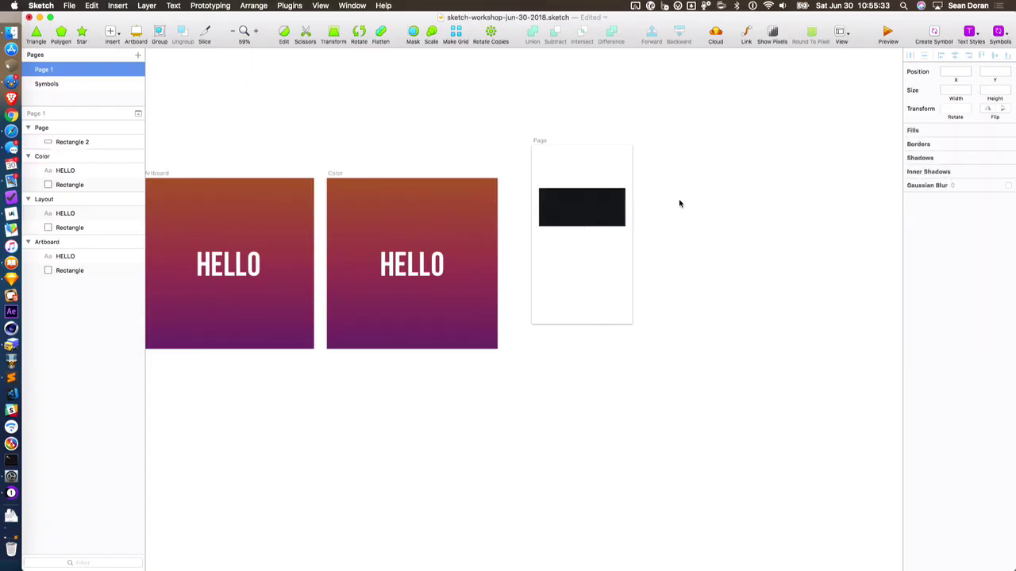
Shift the Page artboard horizontally to X 1742 by scrubbing its X position value
click(539, 143)
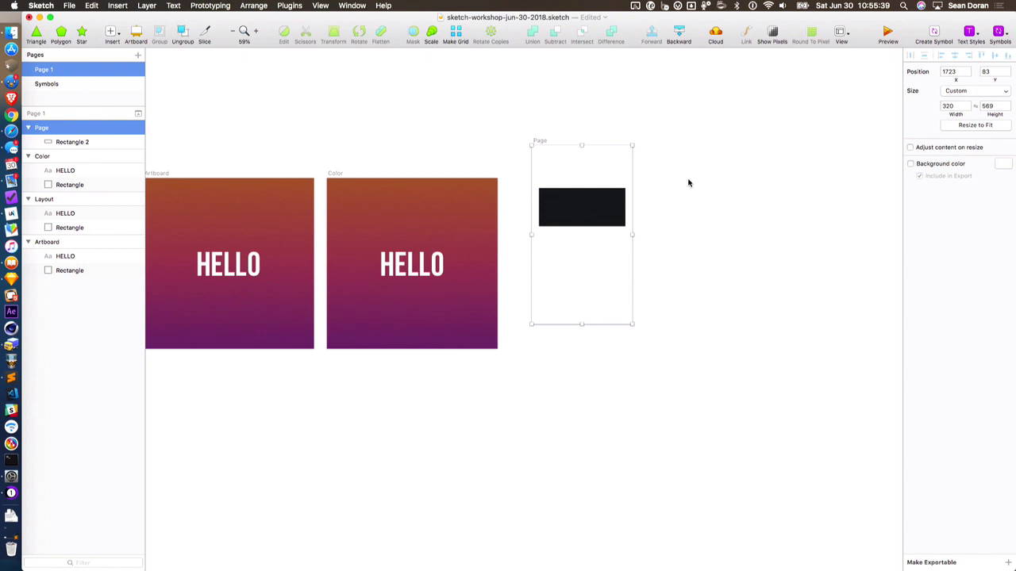
drag(950, 79, 961, 79)
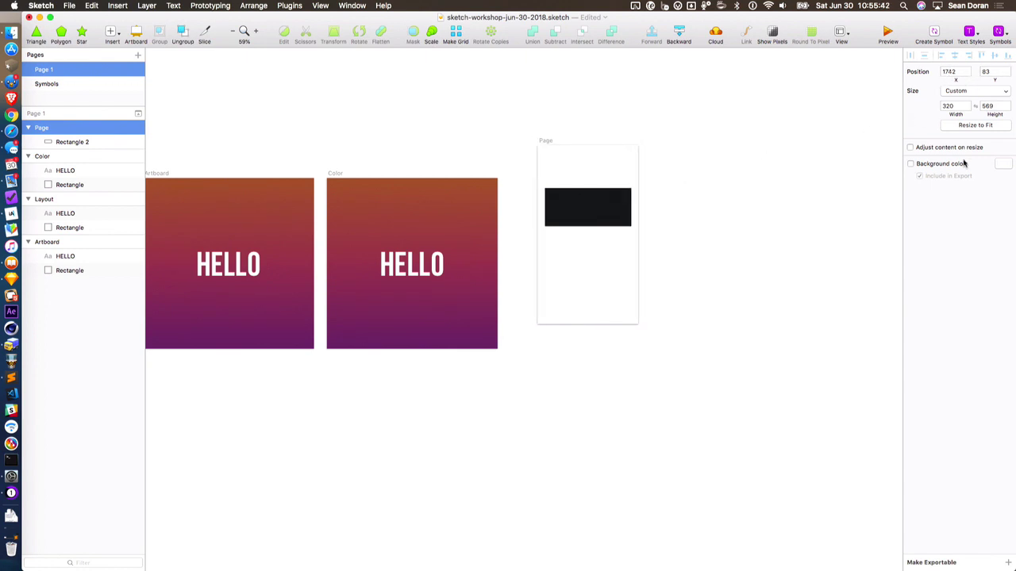
Look through the Page artboard's size presets for Apple Devices and Paper Sizes, and close the list without choosing one
click(956, 92)
scroll(953, 159, down, 2)
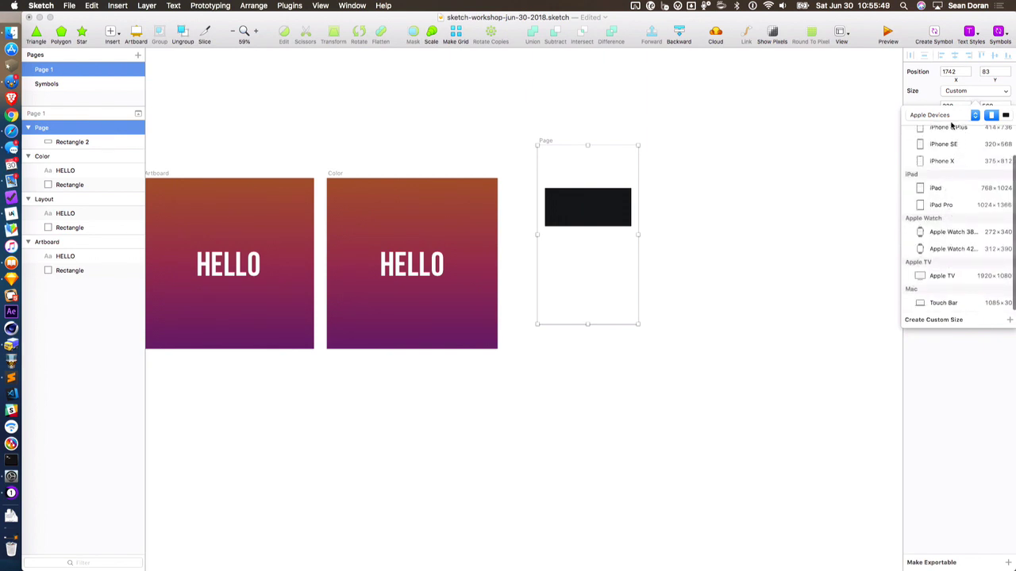
scroll(952, 125, up, 2)
click(947, 118)
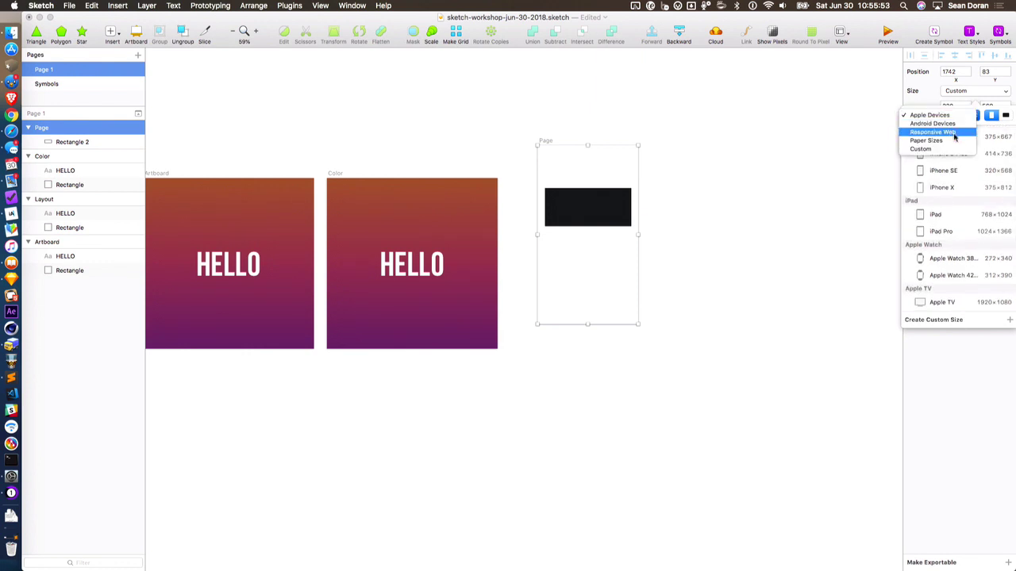
click(951, 140)
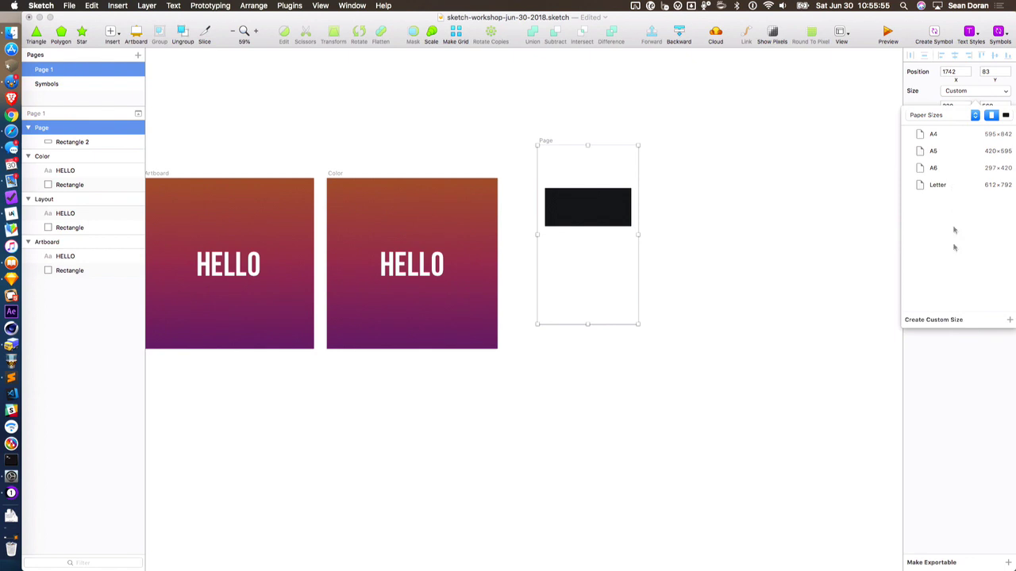
click(955, 95)
click(839, 130)
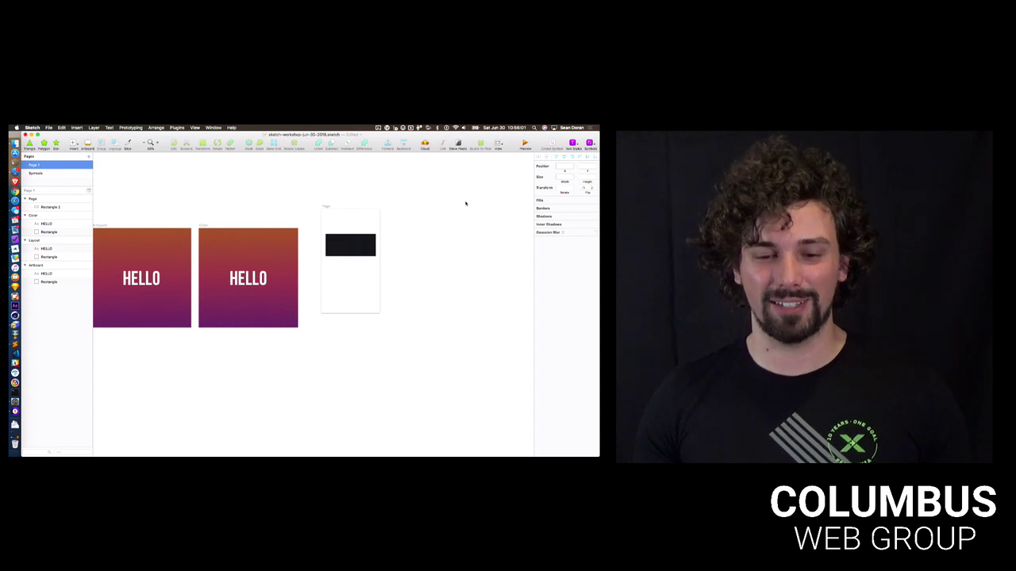
Move the Page artboard down so its top edge lines up with the HELLO artboards, and deselect it
scroll(785, 136, left, 3)
scroll(466, 204, left, 3)
scroll(466, 203, down, 4)
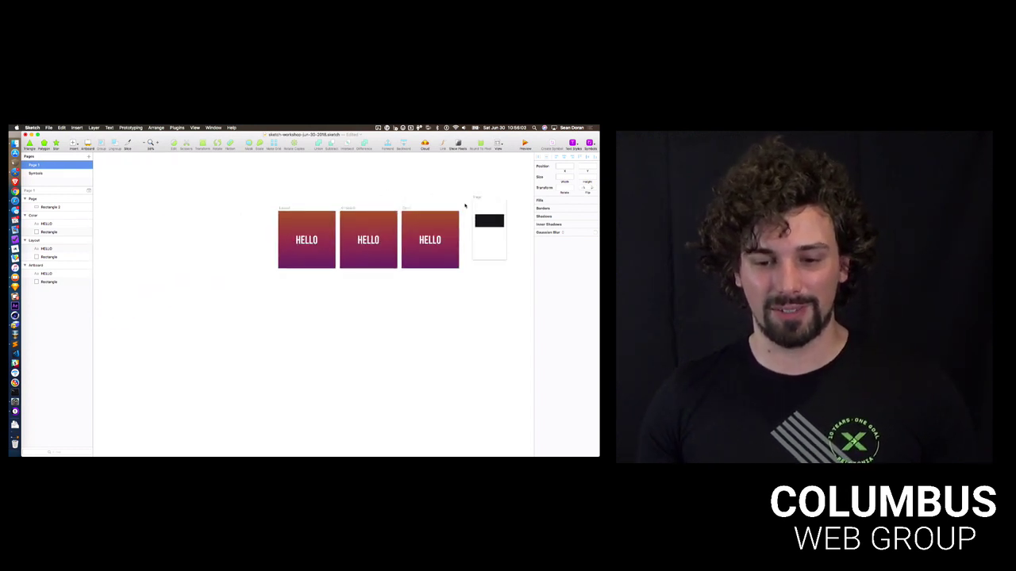
click(354, 256)
scroll(353, 255, right, 2)
drag(436, 200, 434, 211)
click(411, 194)
scroll(411, 195, right, 2)
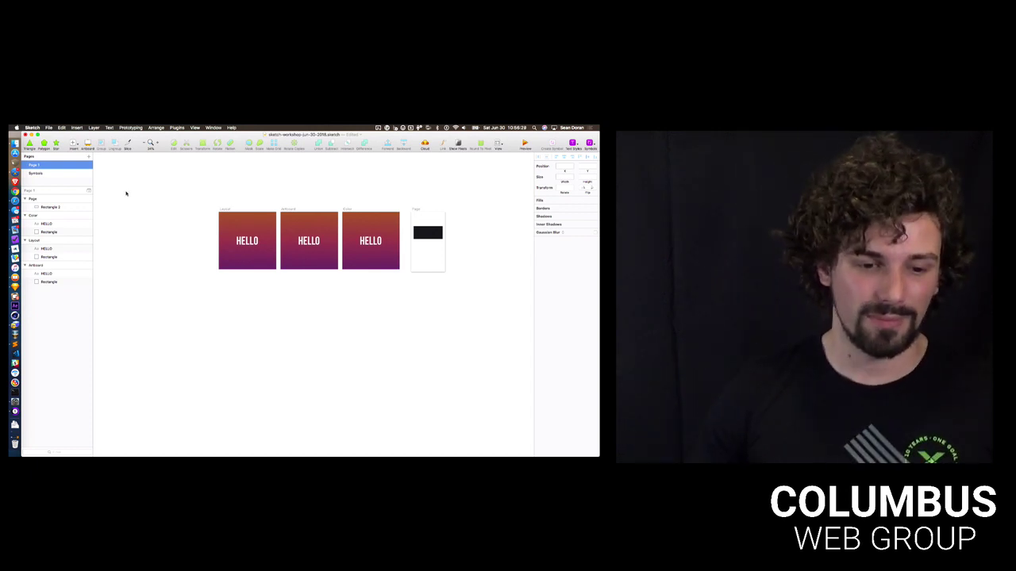
scroll(124, 192, up, 2)
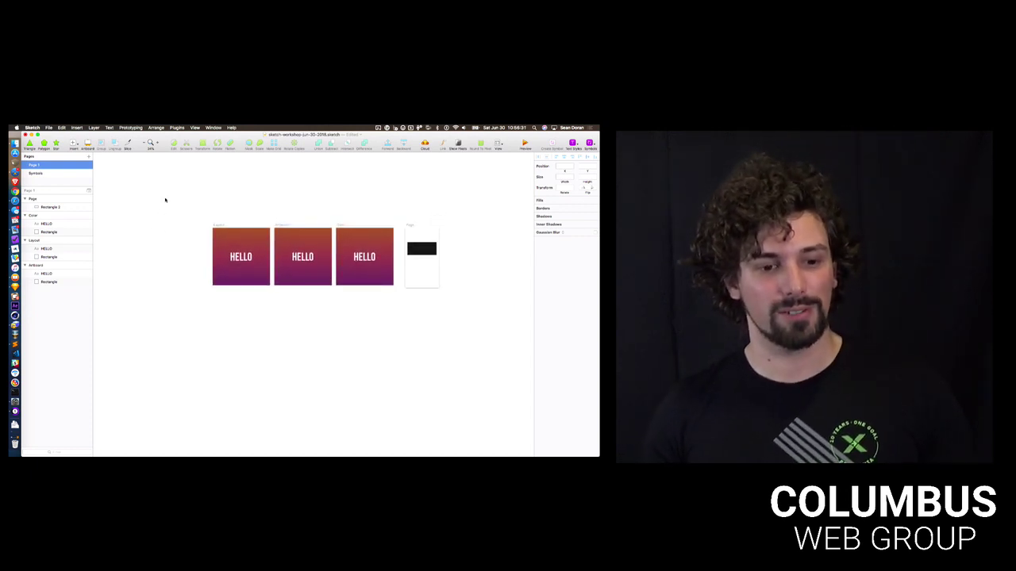
Switch to iA Writer, read through the Sketch Workshop Questions list, and return to the Sketch document
scroll(166, 200, up, 1)
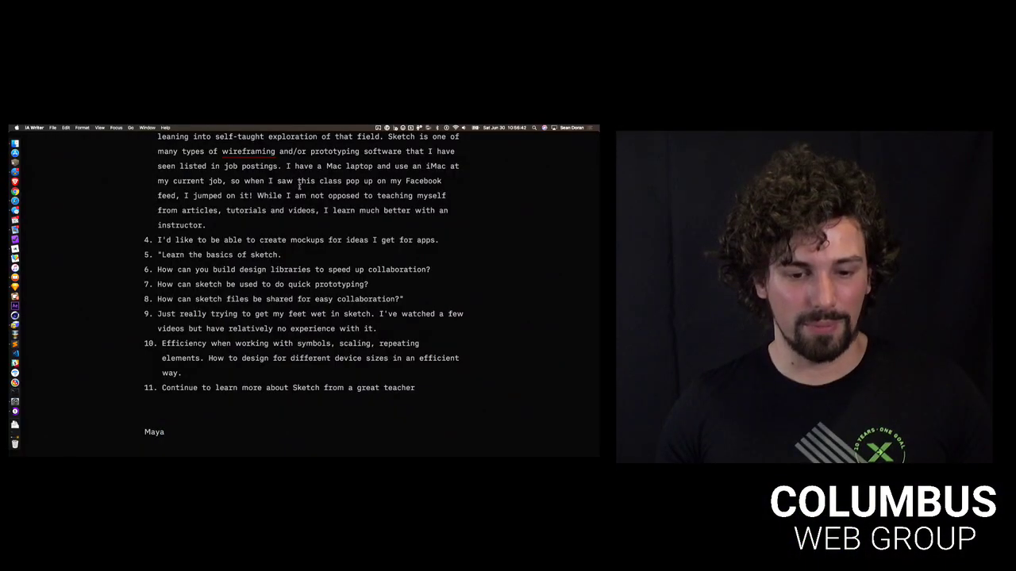
scroll(372, 295, up, 5)
scroll(302, 203, up, 3)
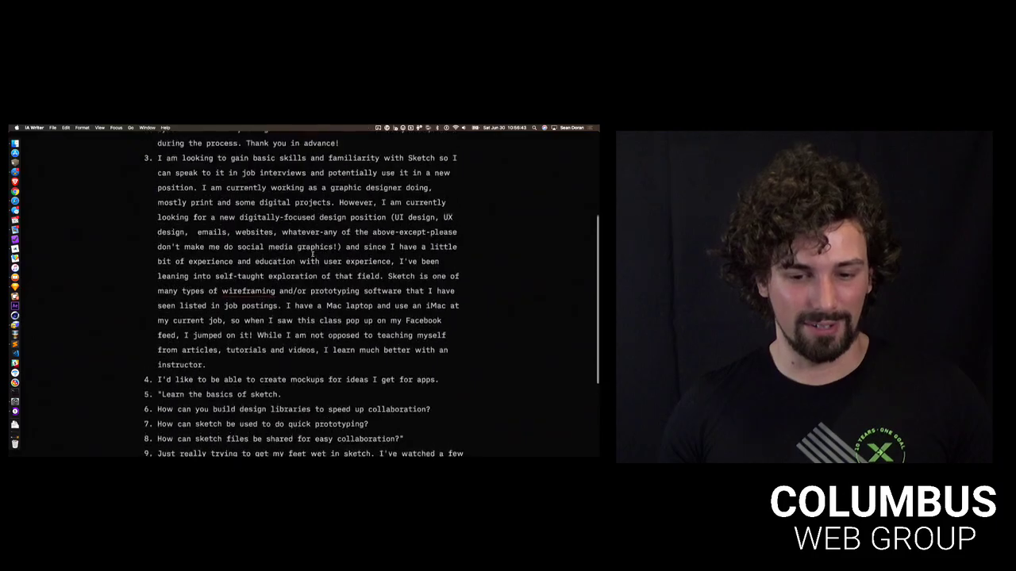
scroll(331, 218, up, 3)
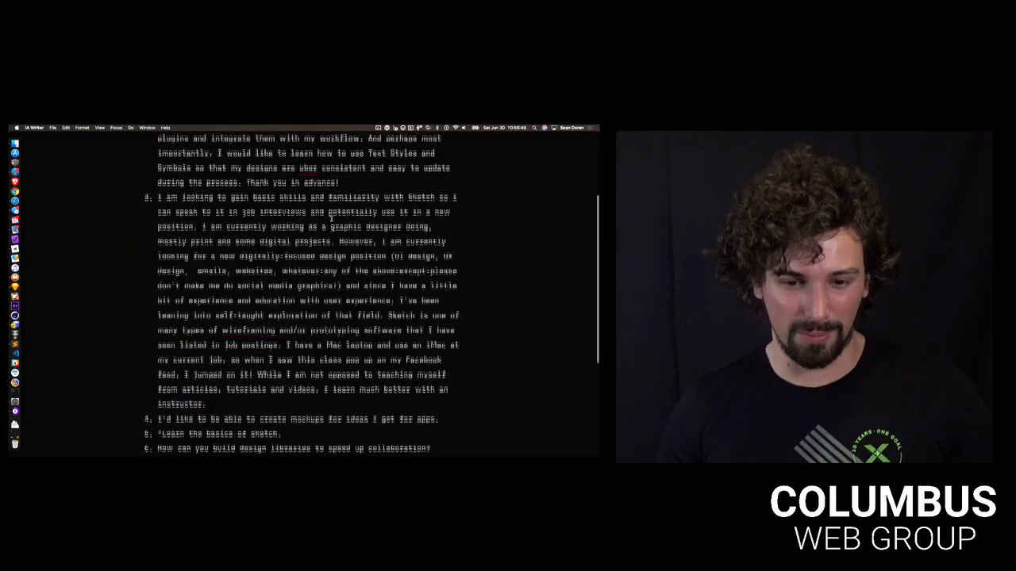
scroll(241, 168, up, 3)
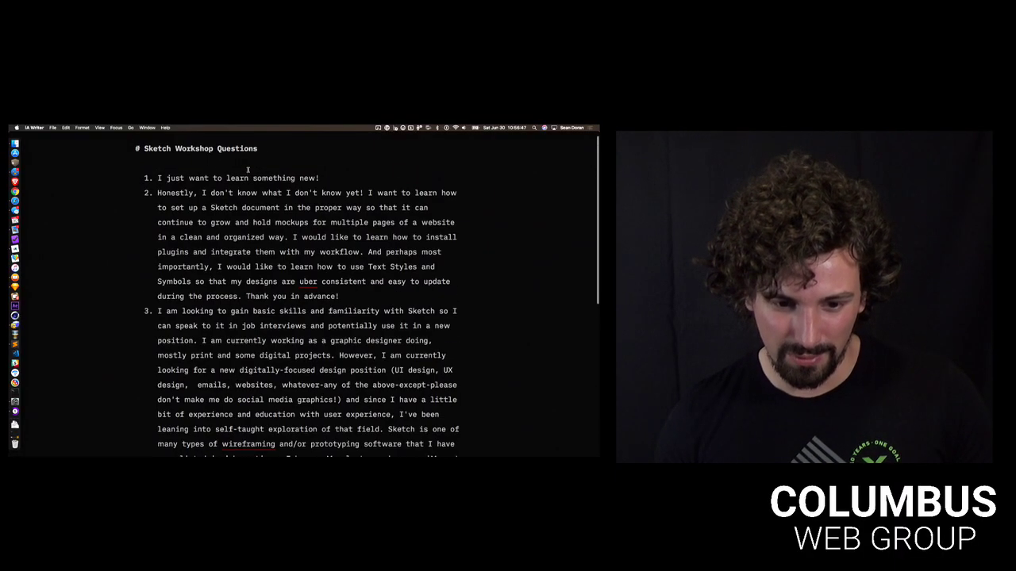
scroll(276, 268, down, 2)
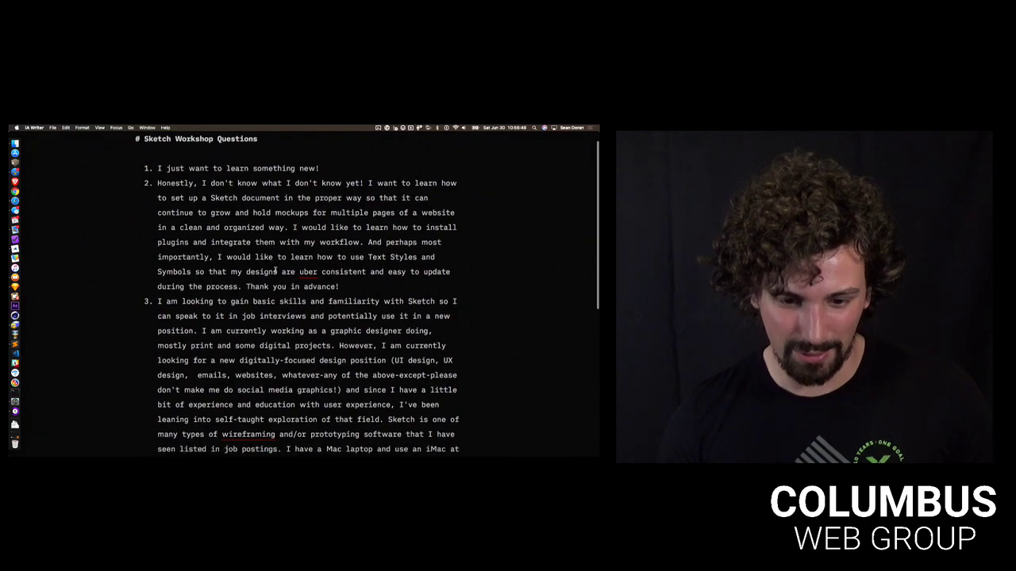
scroll(276, 262, down, 5)
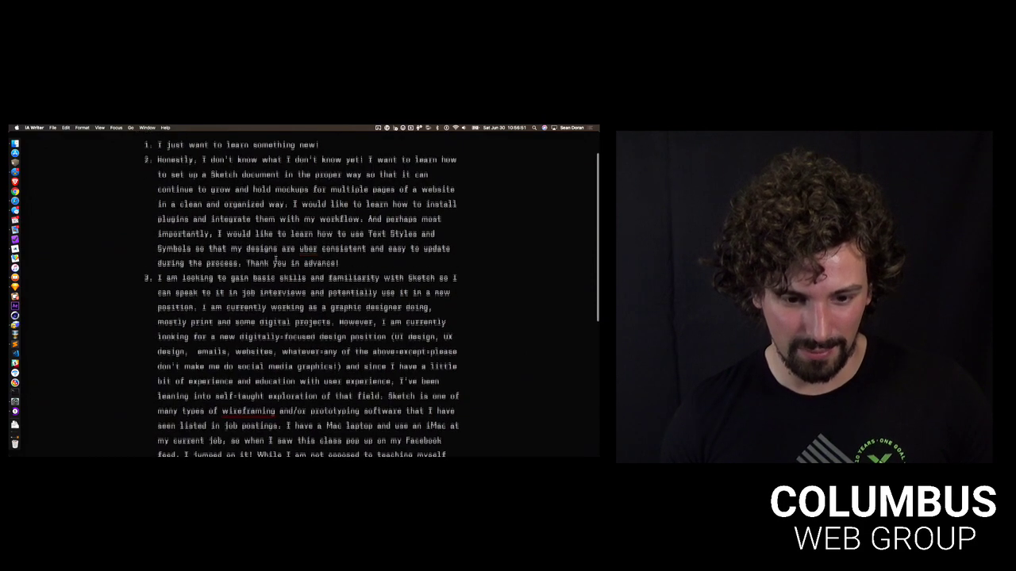
scroll(276, 257, down, 7)
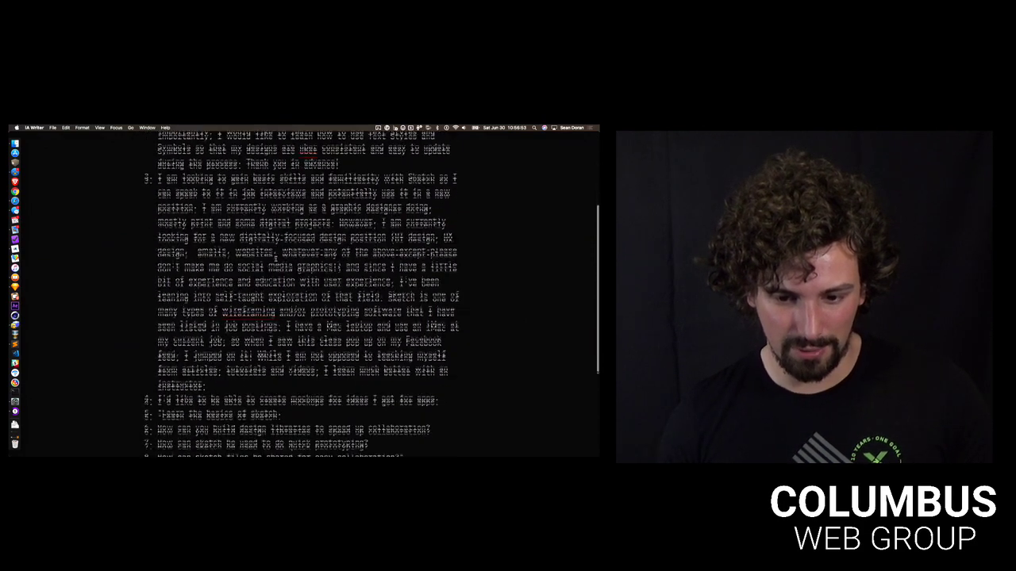
scroll(276, 258, down, 3)
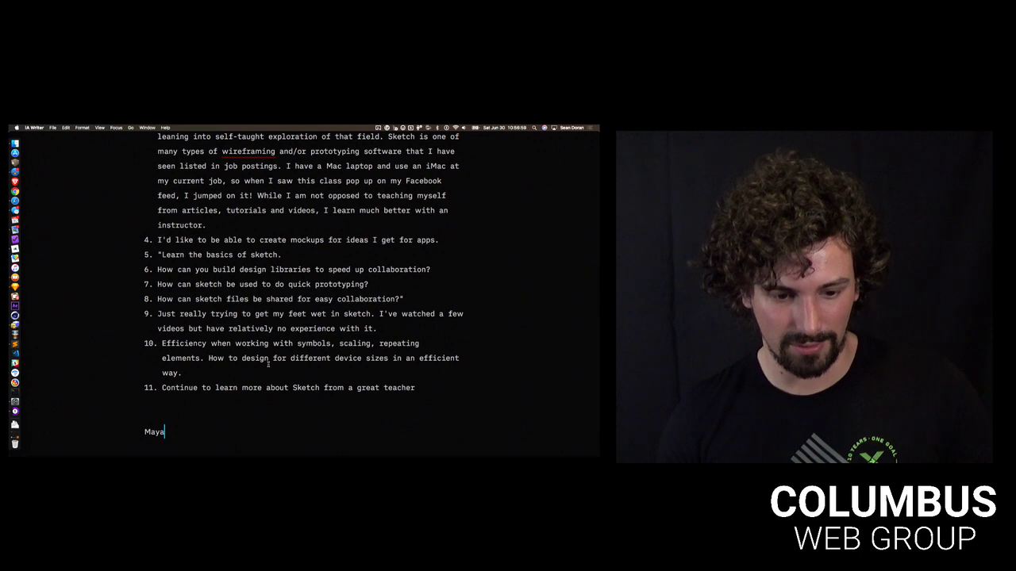
key(ctrl+Right)
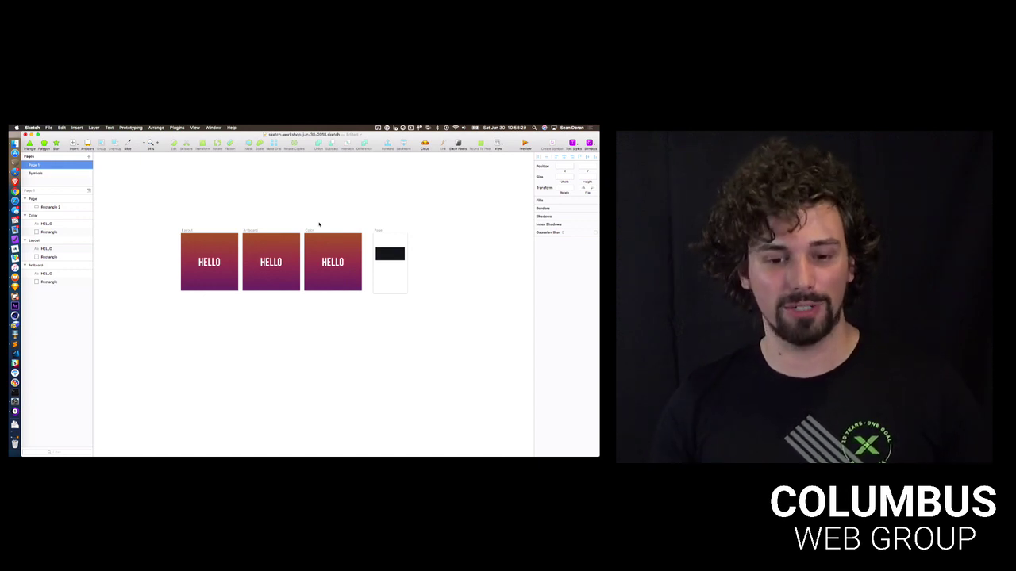
Zoom and pan around the canvas to view the HELLO artboards and the empty area below them
scroll(319, 224, down, 1)
scroll(196, 221, left, 1)
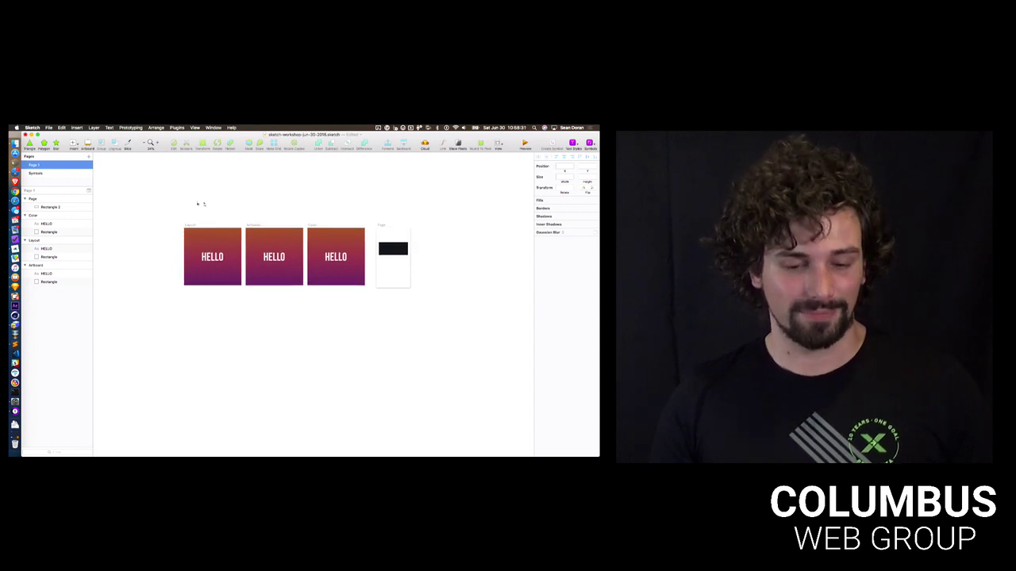
scroll(170, 302, down, 3)
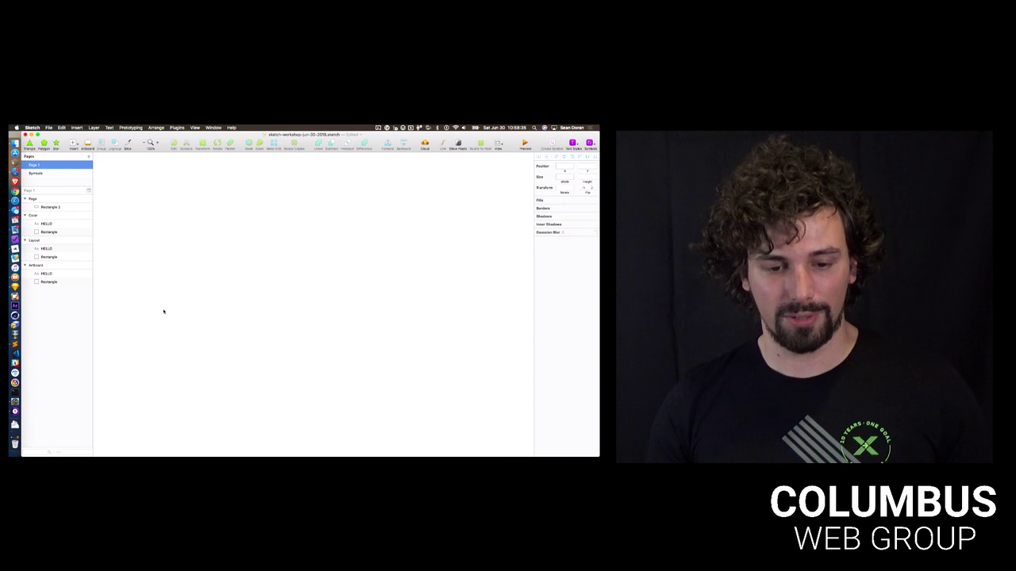
scroll(287, 270, up, 3)
scroll(287, 270, right, 1)
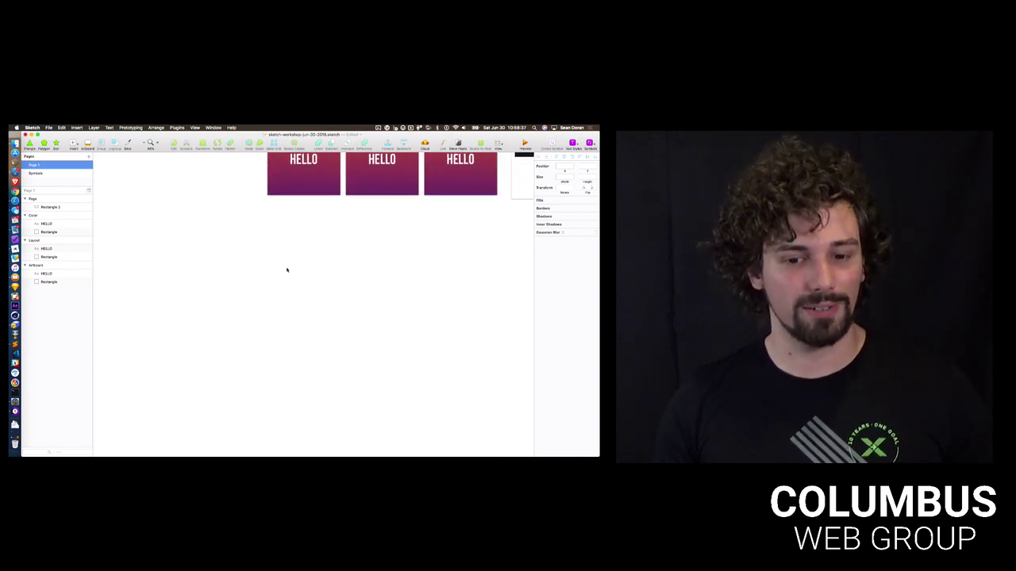
scroll(287, 269, right, 1)
scroll(288, 270, up, 2)
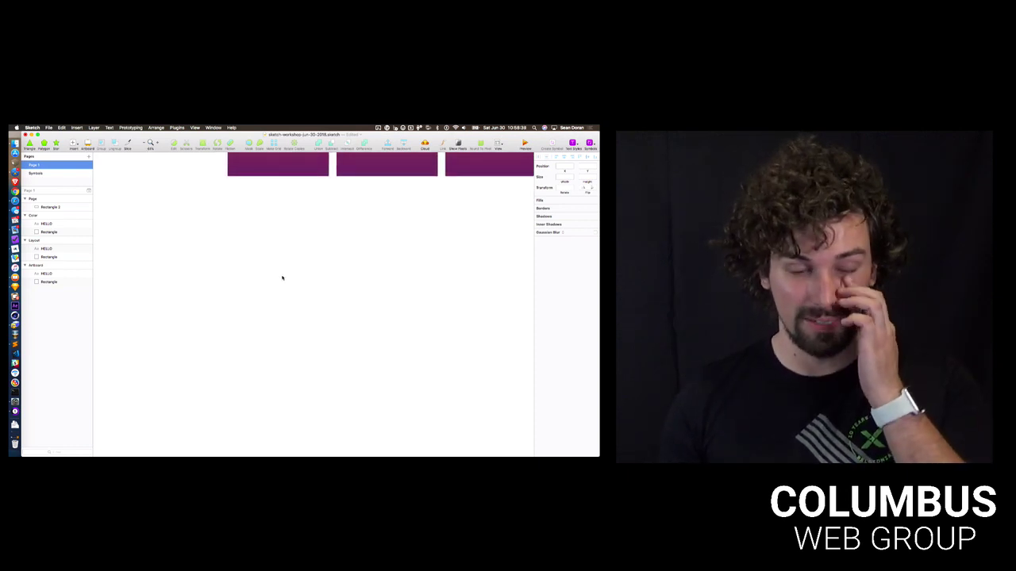
scroll(282, 277, up, 2)
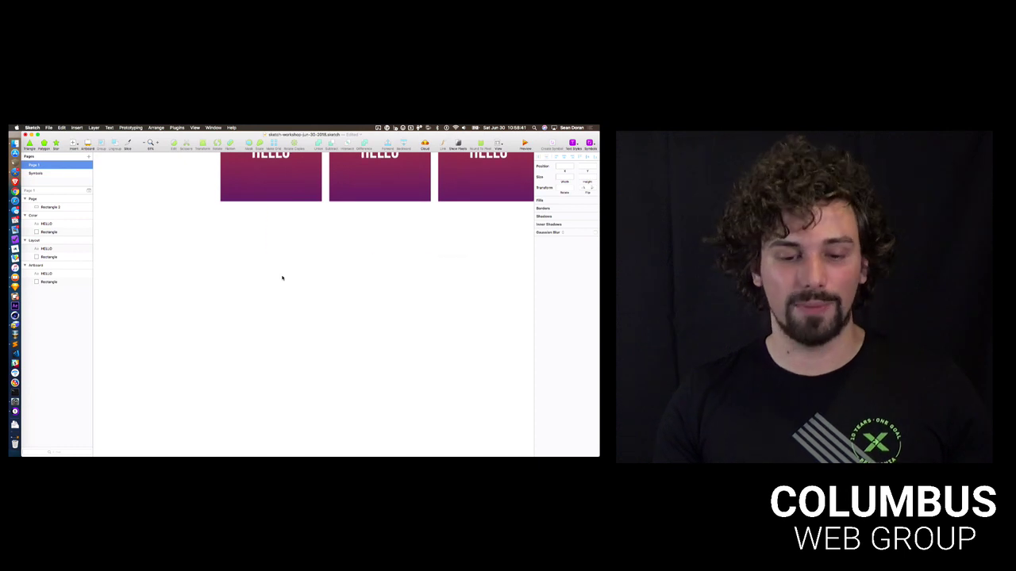
scroll(282, 277, down, 4)
scroll(282, 278, up, 4)
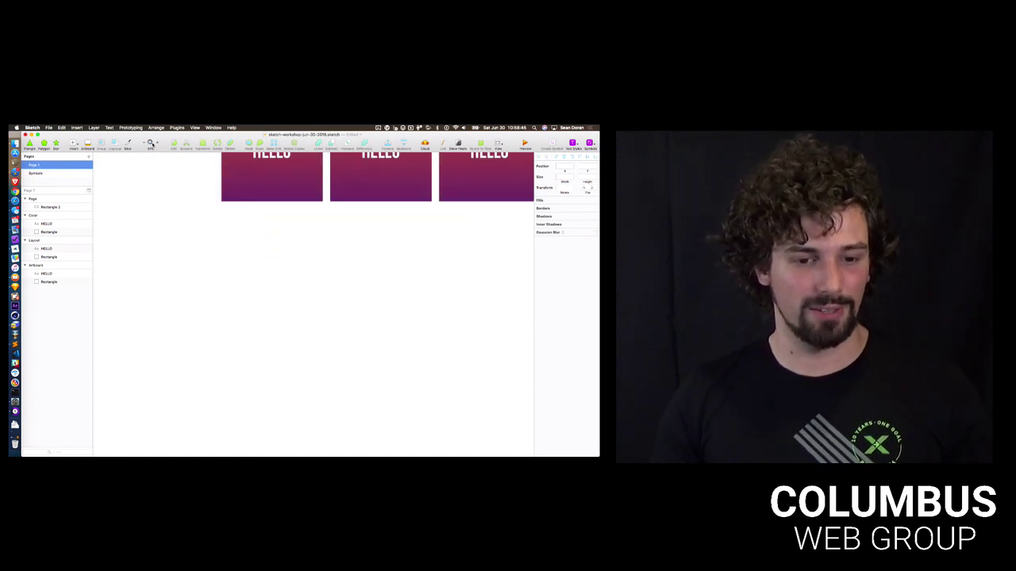
Zoom in and out and pan around the canvas to view the HELLO artboards at different magnifications
mouse_move(243, 253)
mouse_down()
mouse_move(365, 349)
mouse_move(370, 286)
mouse_move(256, 260)
mouse_up()
drag(314, 325, 349, 333)
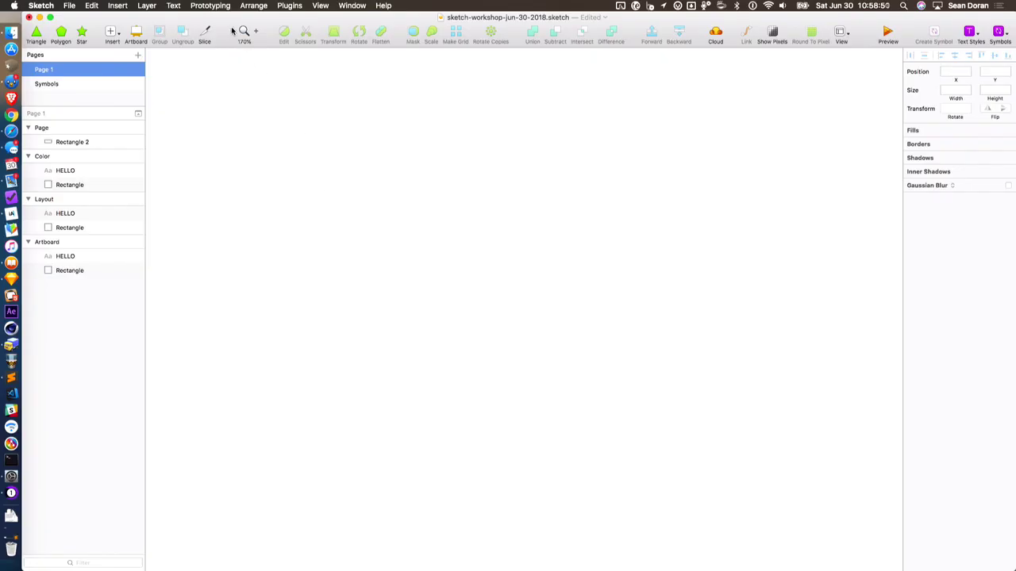
click(232, 30)
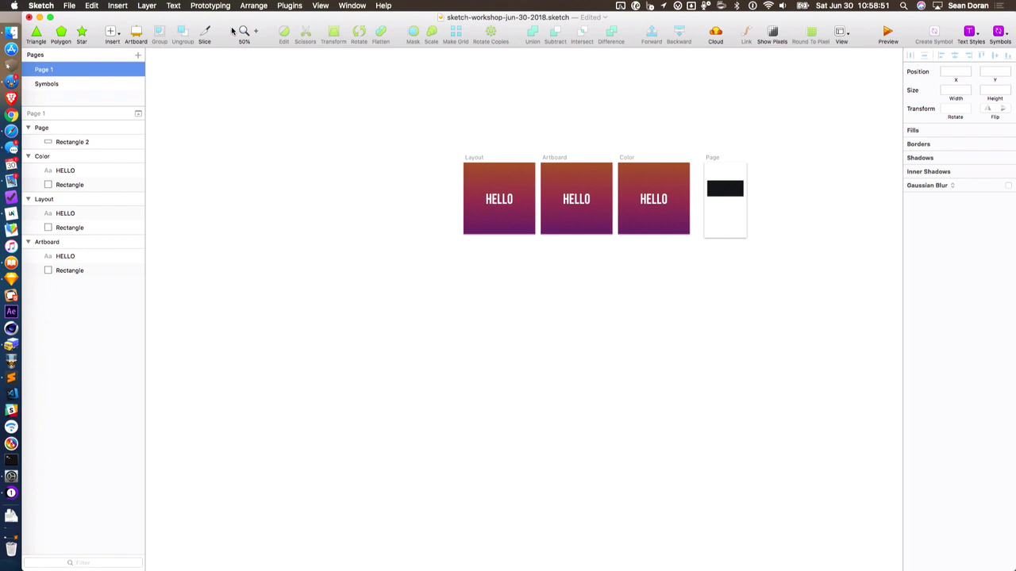
click(233, 30)
click(257, 31)
click(257, 31)
drag(640, 277, 404, 358)
key(z)
drag(500, 408, 290, 233)
click(347, 238)
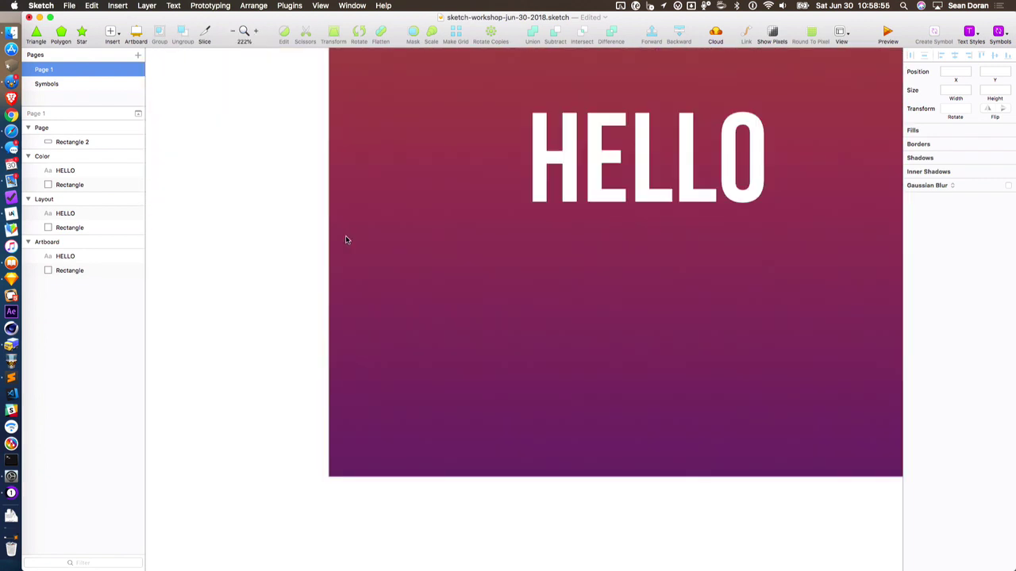
key(super+minus)
key(super+minus)
drag(398, 263, 156, 218)
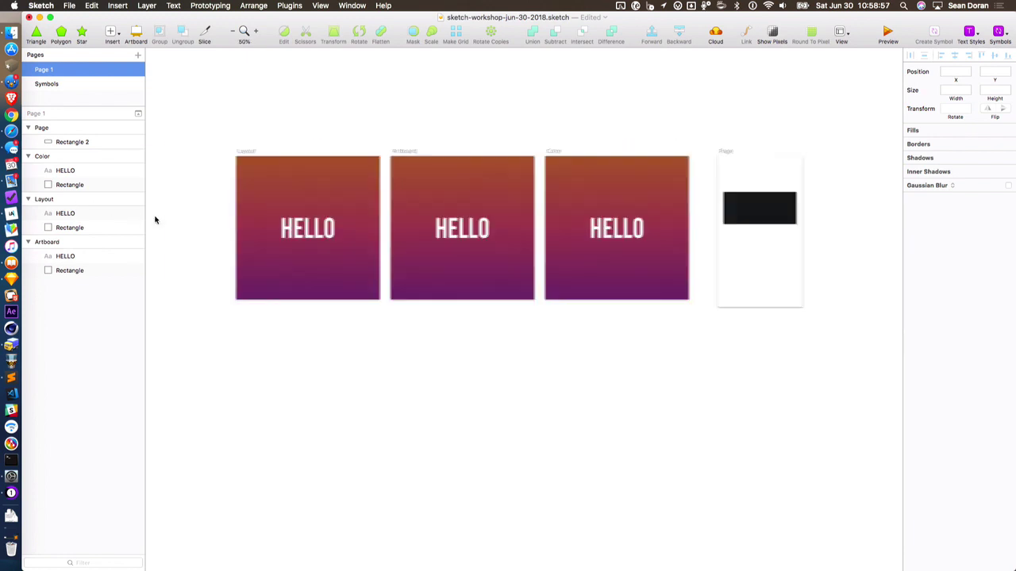
key(z)
click(163, 218)
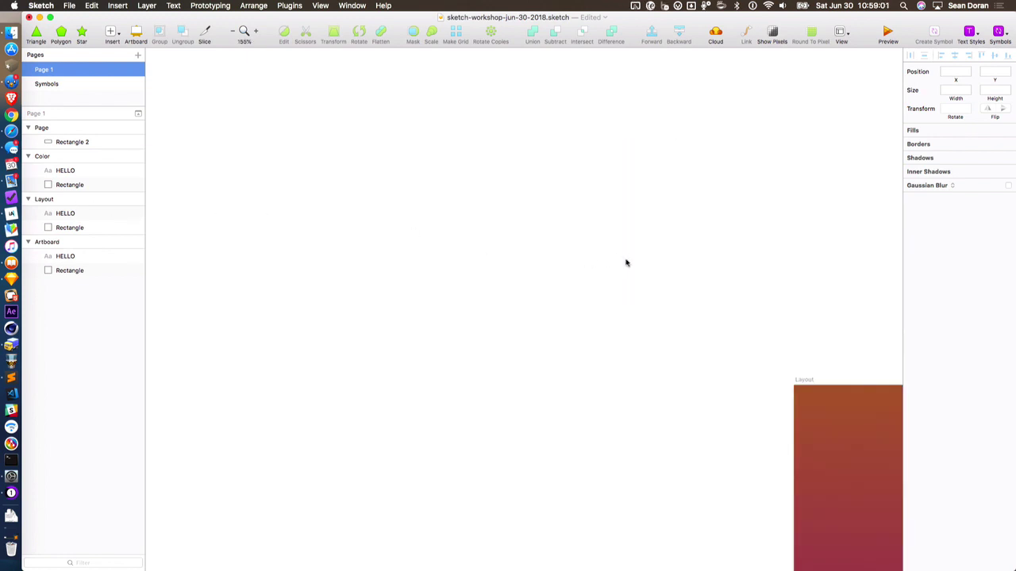
Add a new page named Library and delete Page 1 together with its layers
click(137, 56)
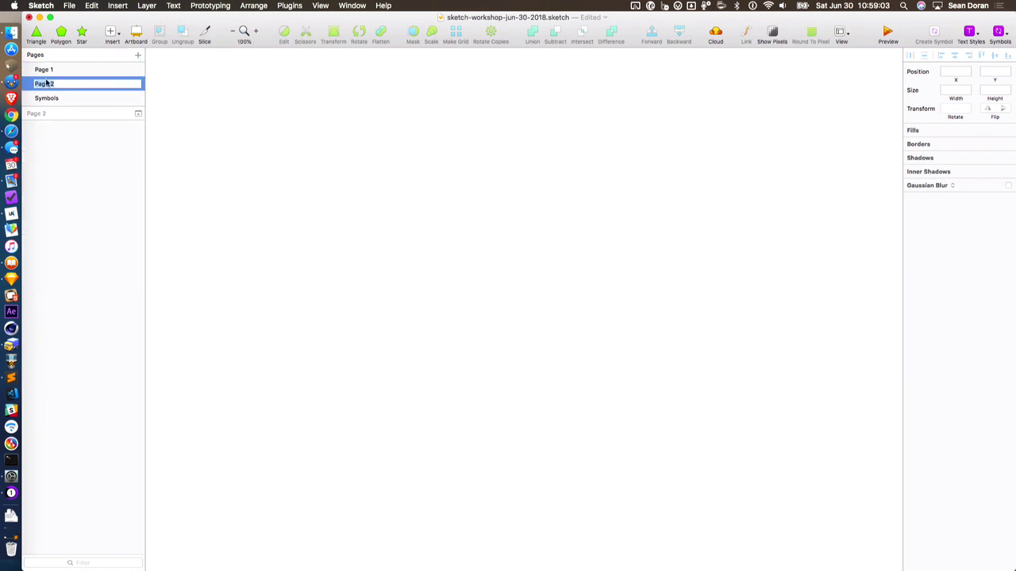
text(Library)
right_click(69, 70)
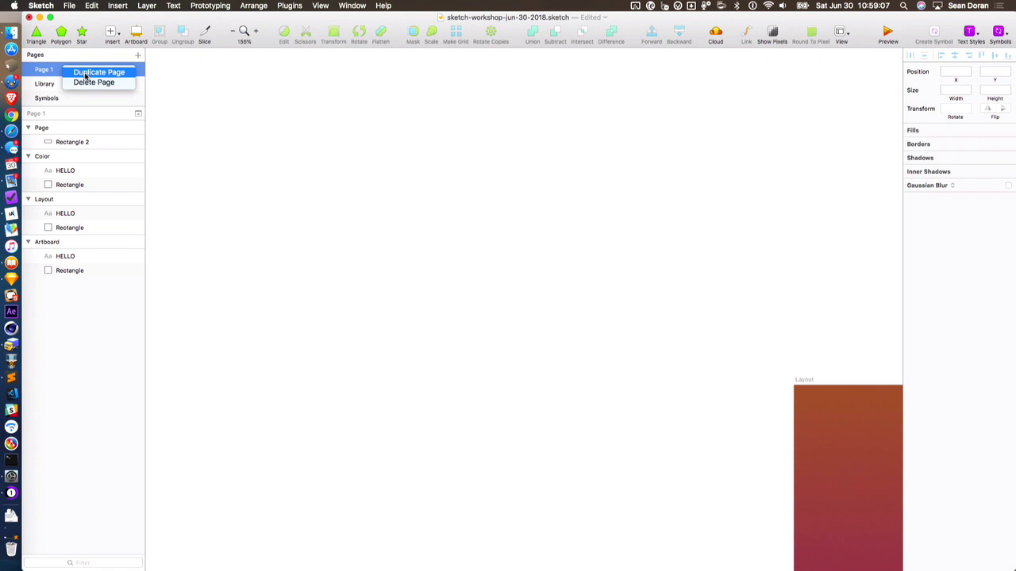
click(89, 83)
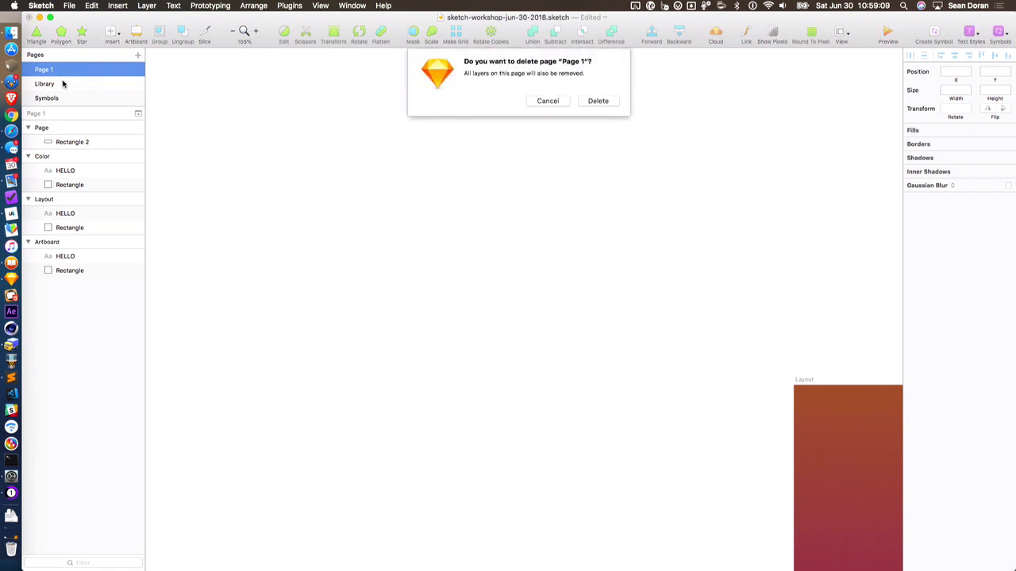
click(600, 103)
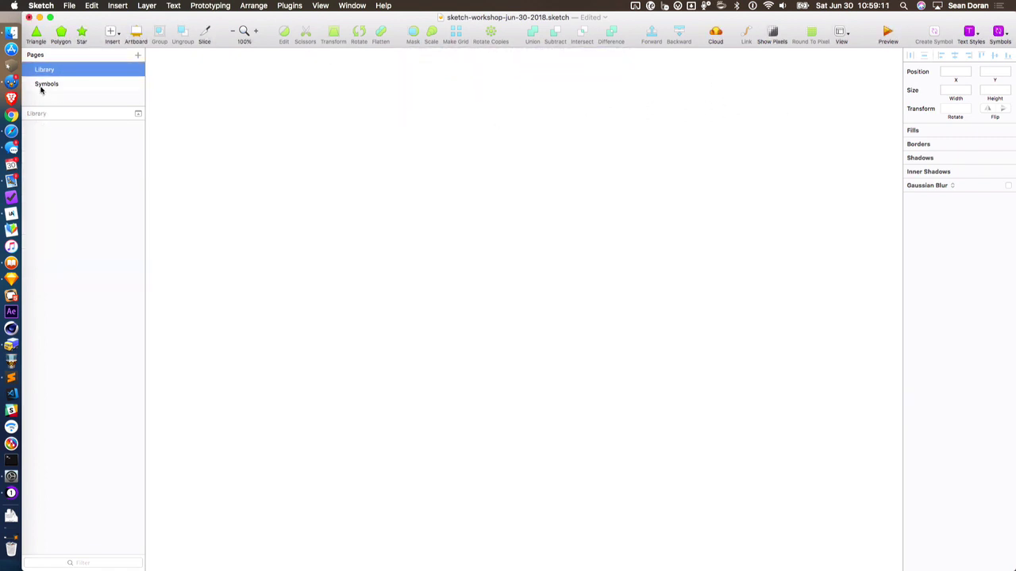
Insert a Desktop HD artboard, 1440 × 1024, from the Responsive Web presets on the Library page, and deselect it
key(a)
click(942, 58)
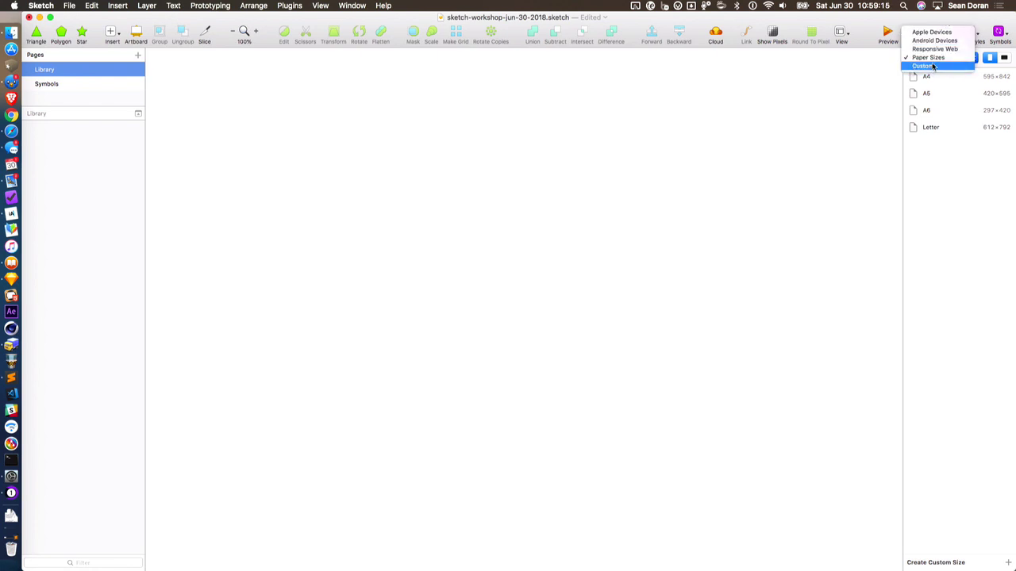
click(934, 49)
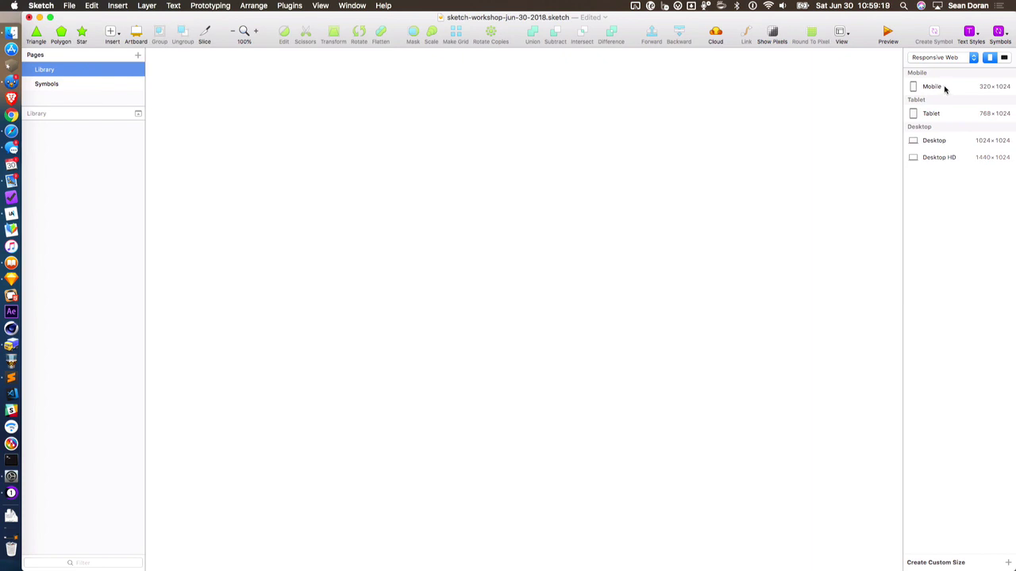
click(943, 156)
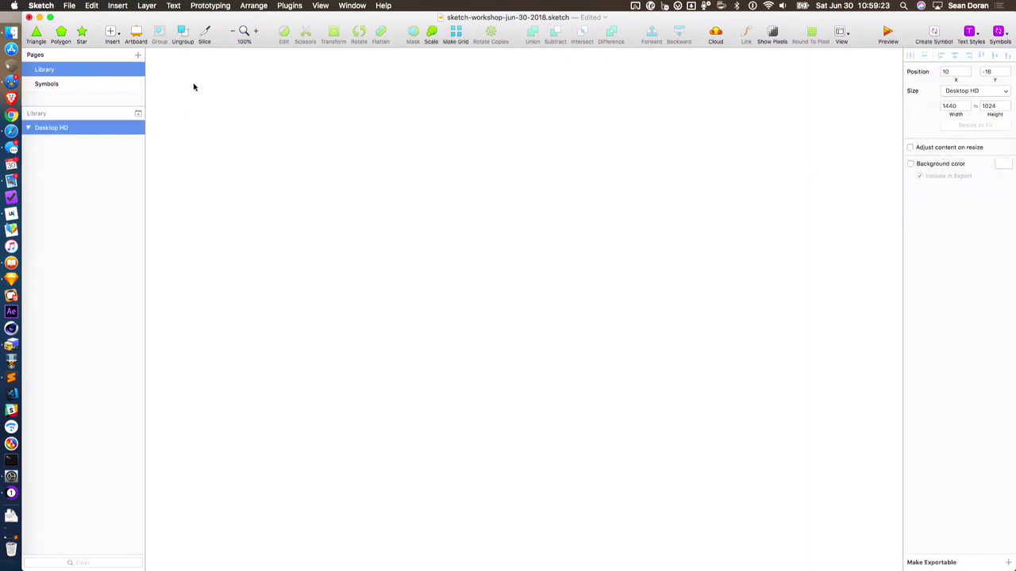
scroll(193, 88, down, 5)
scroll(218, 89, left, 2)
scroll(369, 162, up, 5)
scroll(369, 163, down, 2)
scroll(369, 163, up, 2)
scroll(369, 164, down, 1)
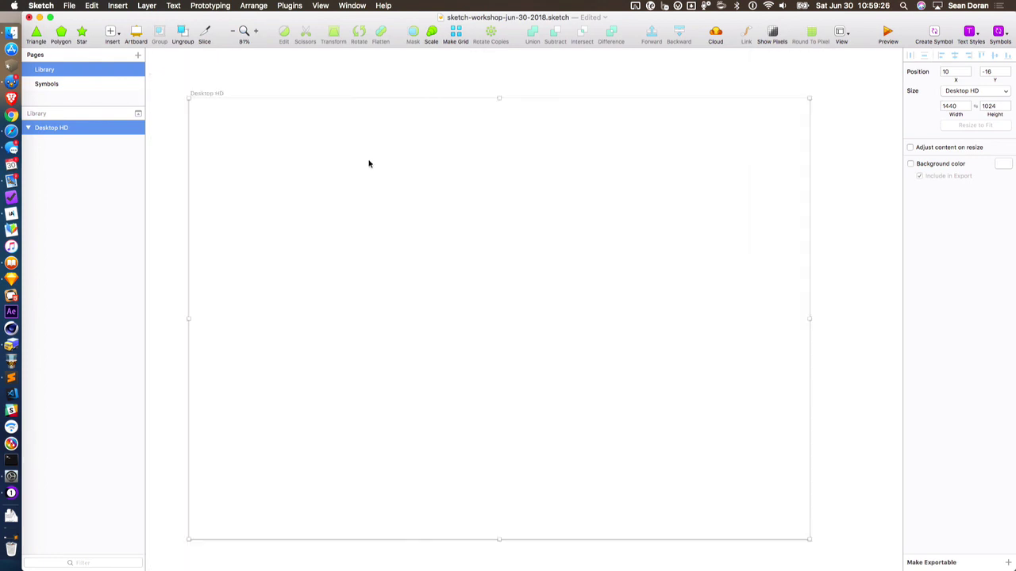
click(219, 58)
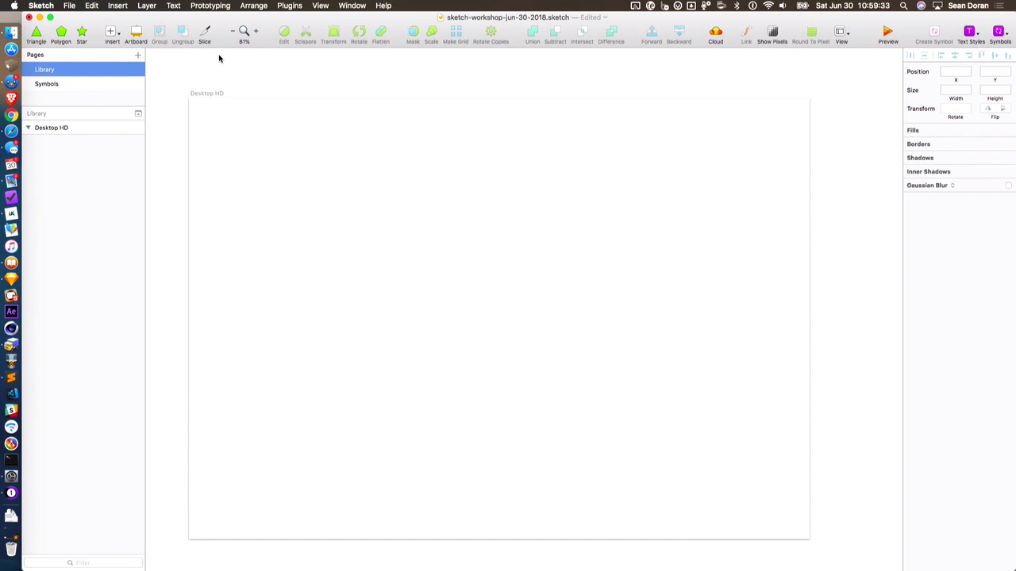
key(super+Tab)
key(super+shift+Tab)
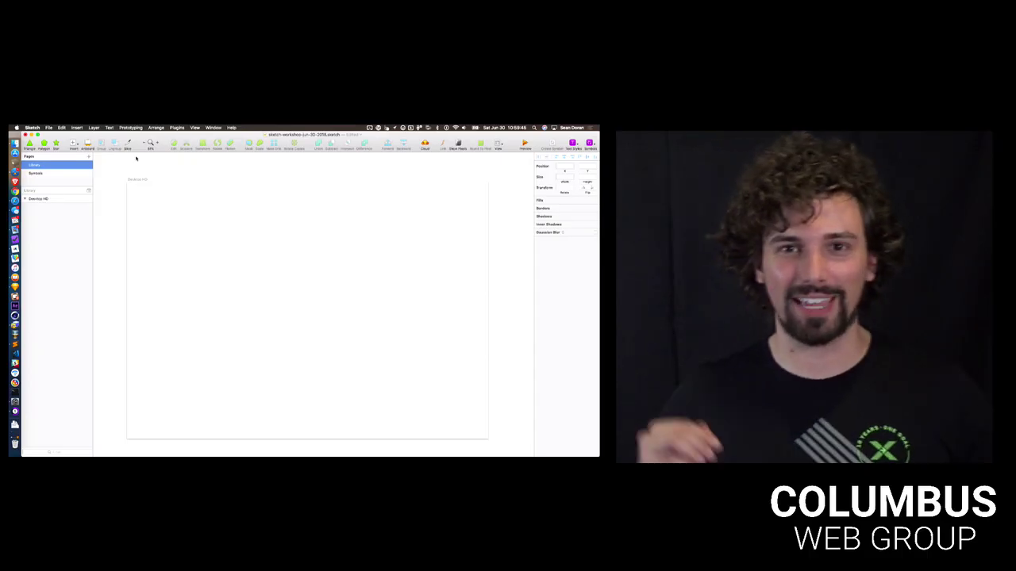
scroll(137, 159, right, 1)
scroll(139, 174, down, 1)
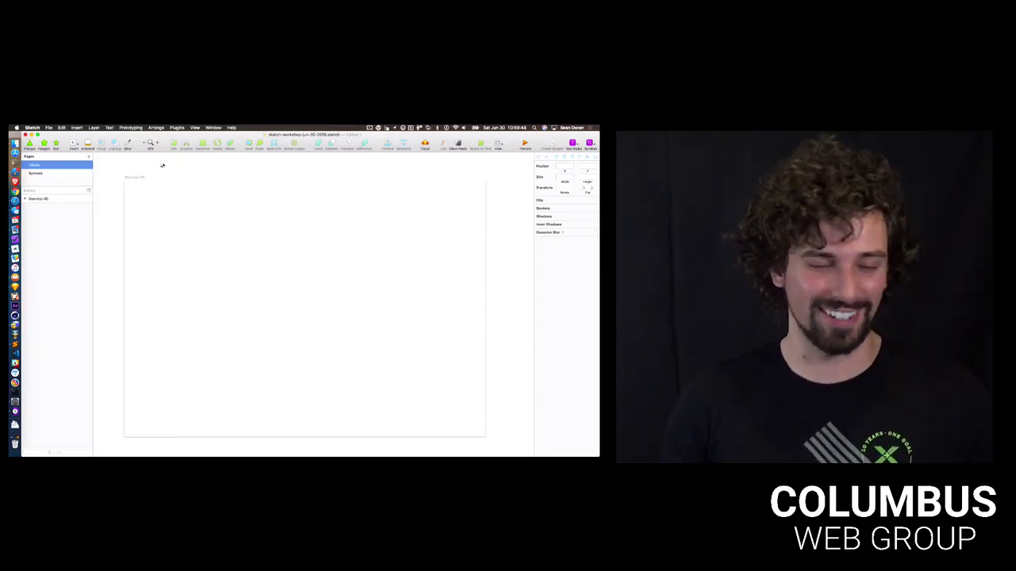
scroll(129, 173, left, 1)
scroll(131, 178, down, 1)
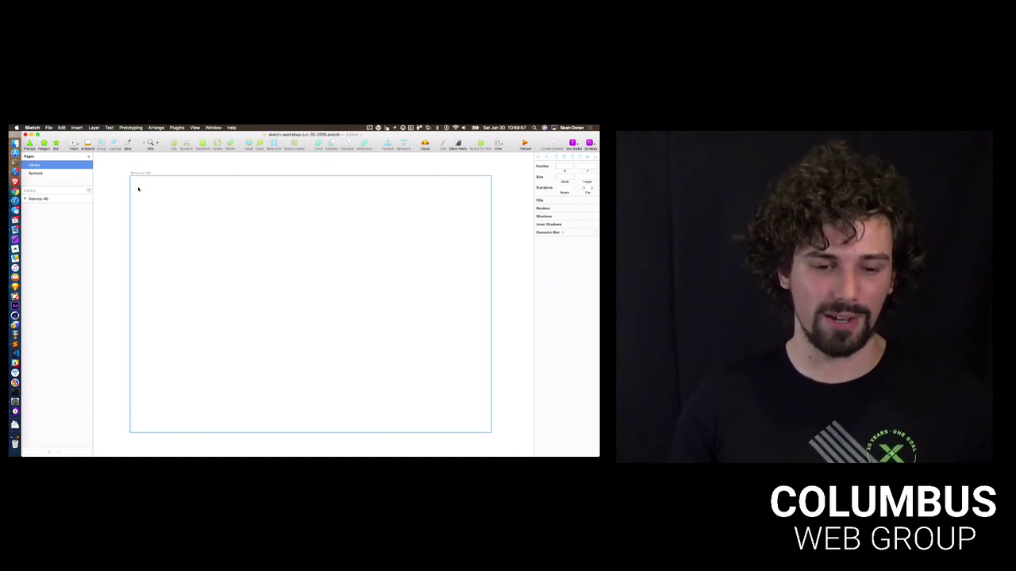
scroll(143, 187, left, 1)
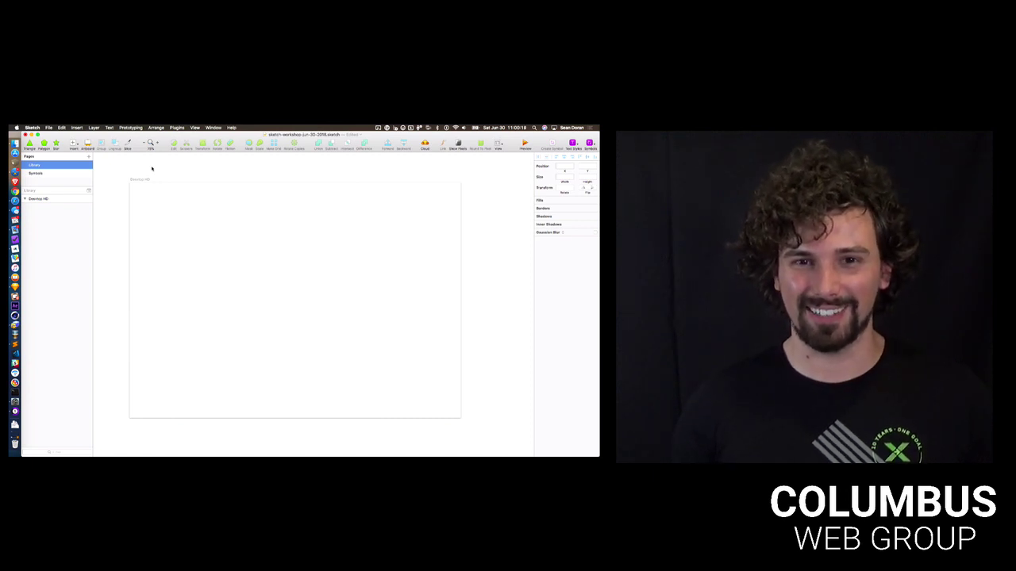
scroll(177, 178, right, 1)
scroll(177, 179, down, 1)
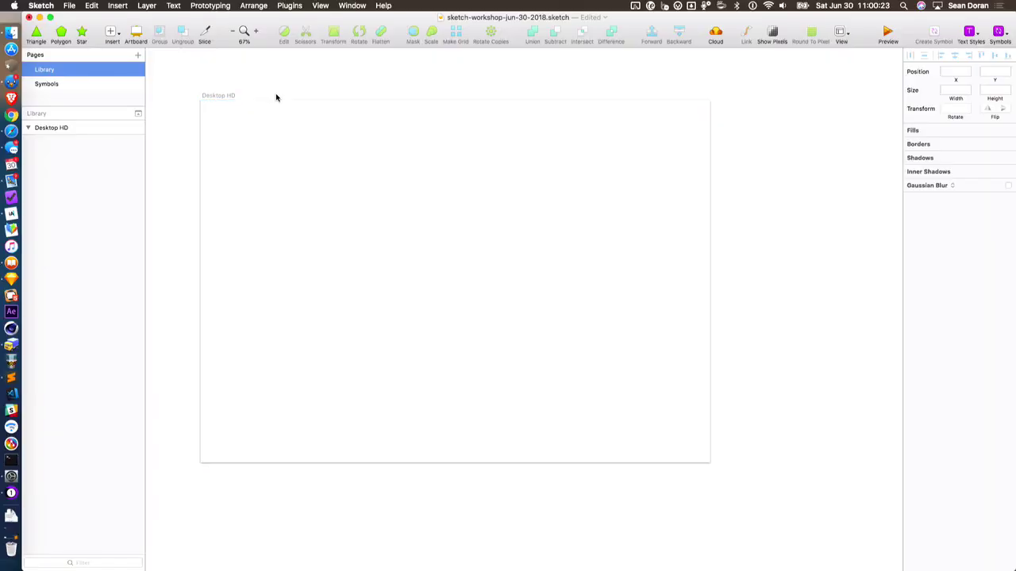
Draw a full-width rectangle along the top edge of the Desktop HD artboard, set its height to 60, and deselect it
scroll(277, 97, down, 1)
click(246, 104)
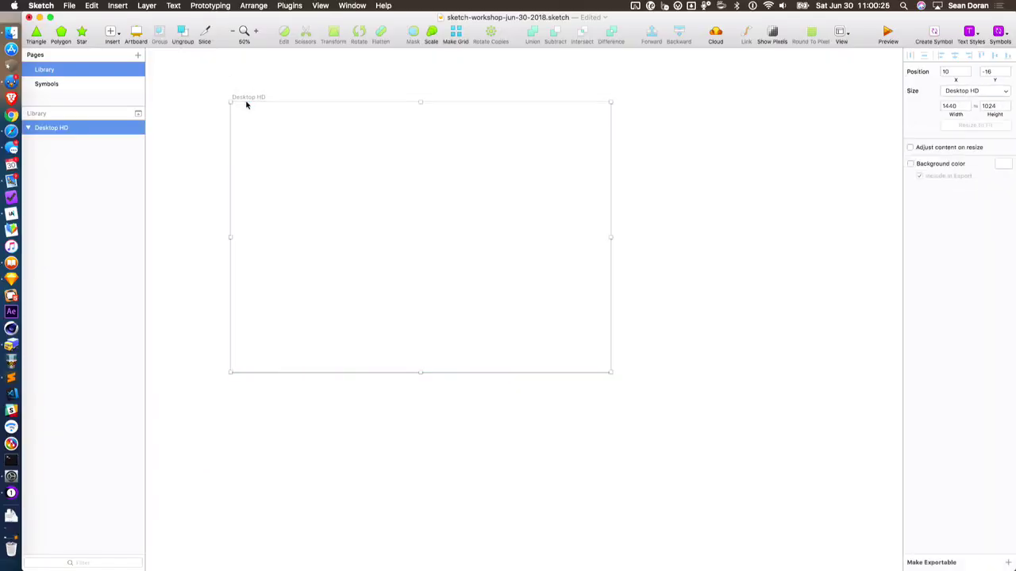
key(r)
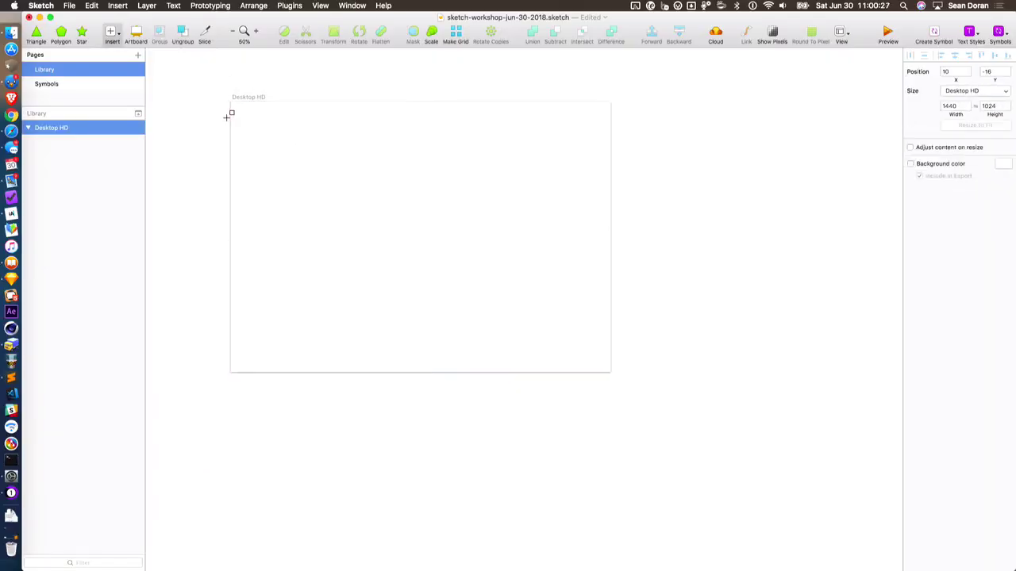
drag(230, 102, 611, 118)
key(super+2)
click(992, 91)
text(60)
key(Return)
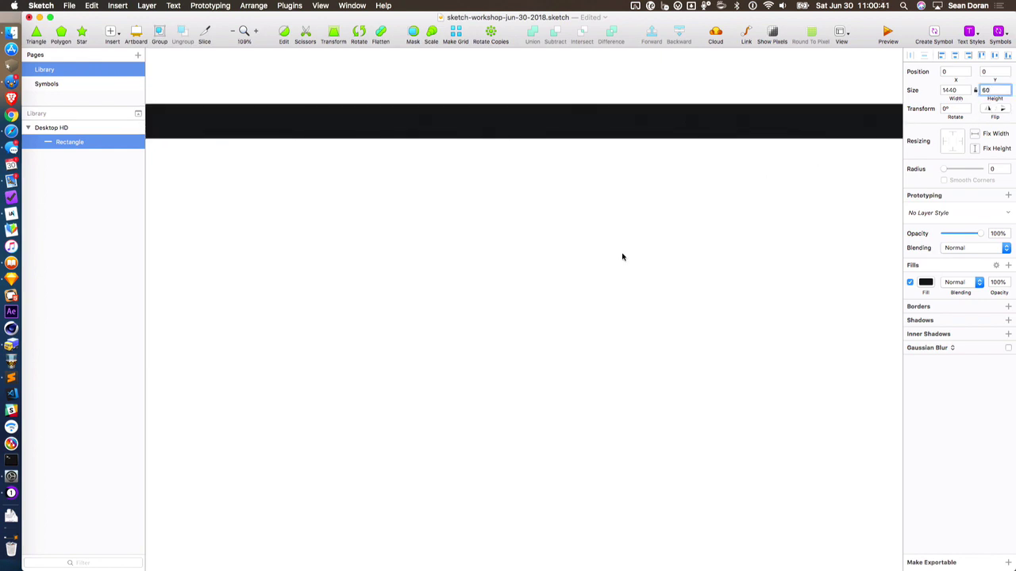
click(623, 255)
key(super+1)
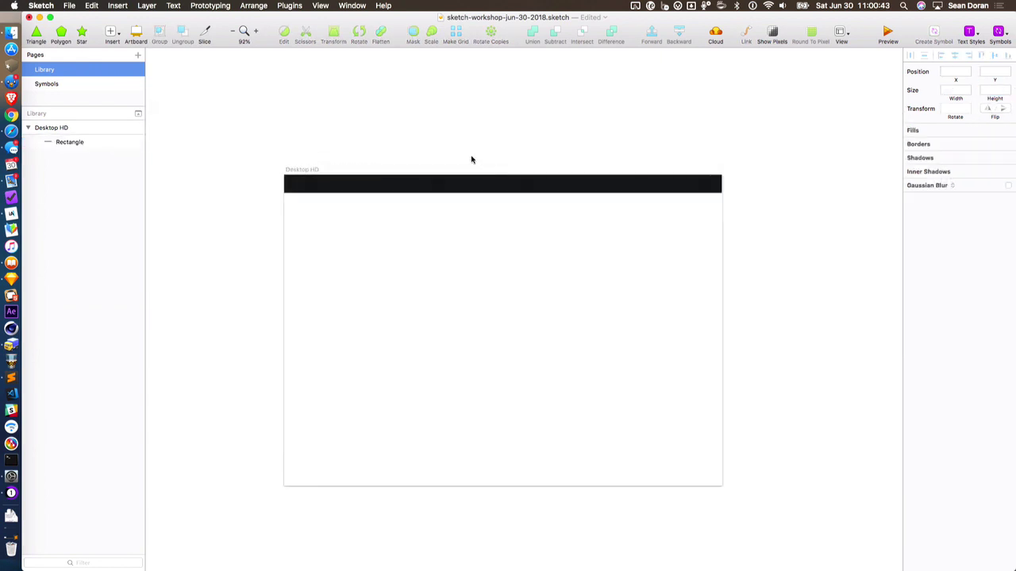
scroll(309, 148, right, 2)
Copy the Desktop HD artboard and paste a second one beside it, at X 1550 and Y -16
click(258, 169)
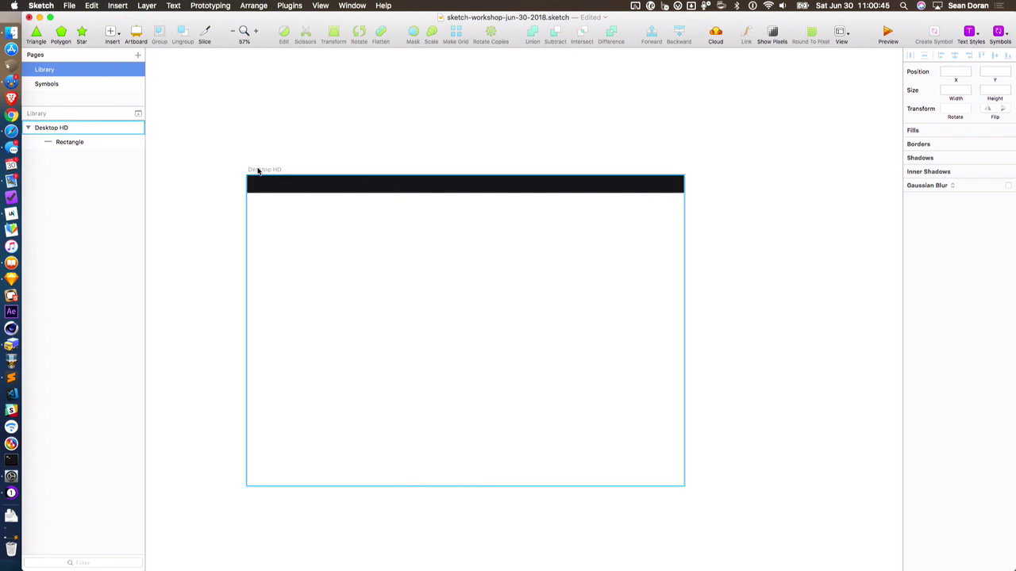
click(258, 170)
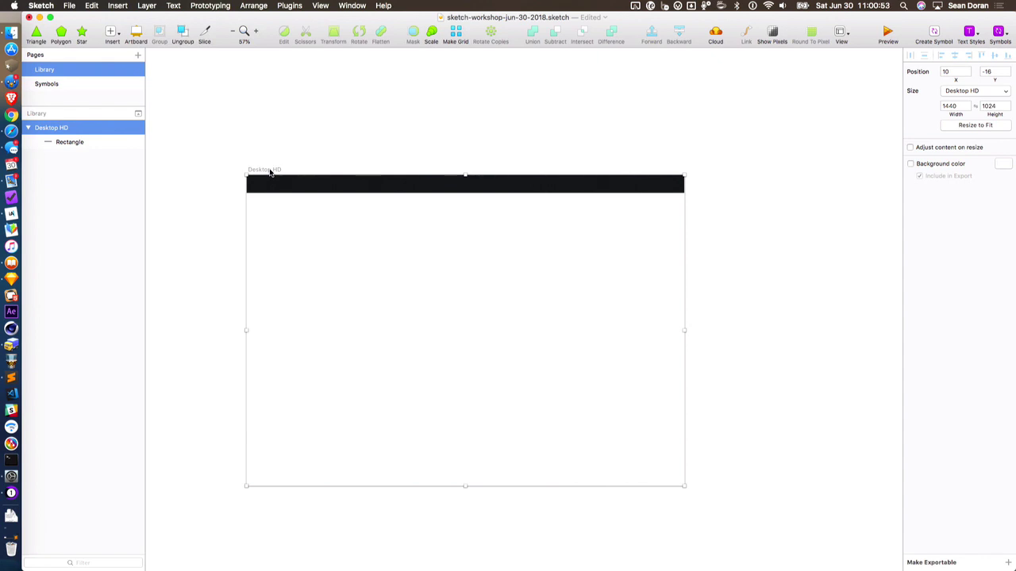
click(533, 139)
key(super+v)
scroll(531, 142, left, 5)
scroll(530, 143, left, 2)
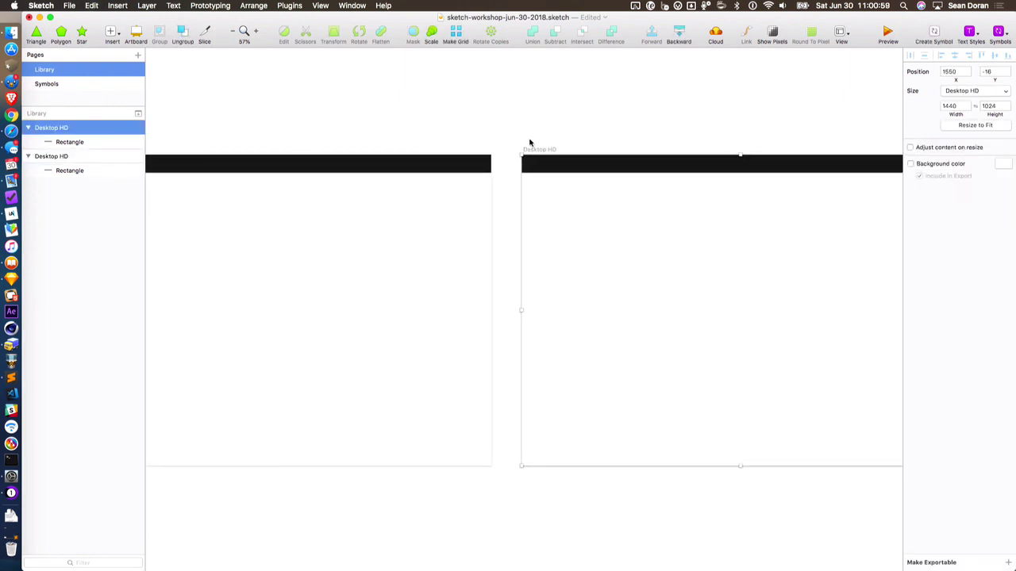
scroll(531, 143, down, 5)
click(507, 130)
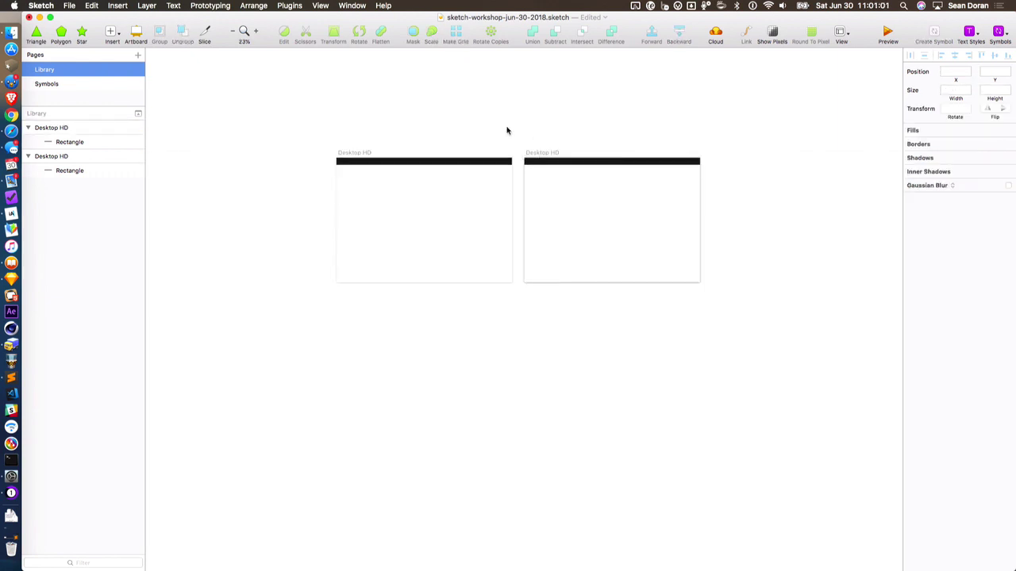
Move the second Desktop HD artboard down out of the row and back level with the first, at about X 1567, Y -16
scroll(508, 125, up, 2)
drag(536, 163, 536, 206)
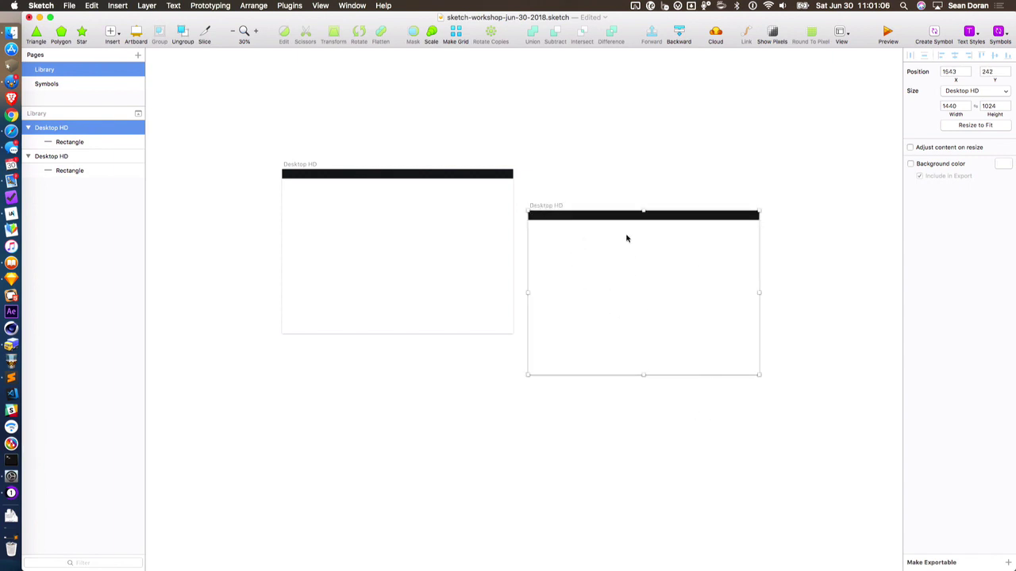
click(532, 184)
drag(535, 208, 541, 166)
key(super+minus)
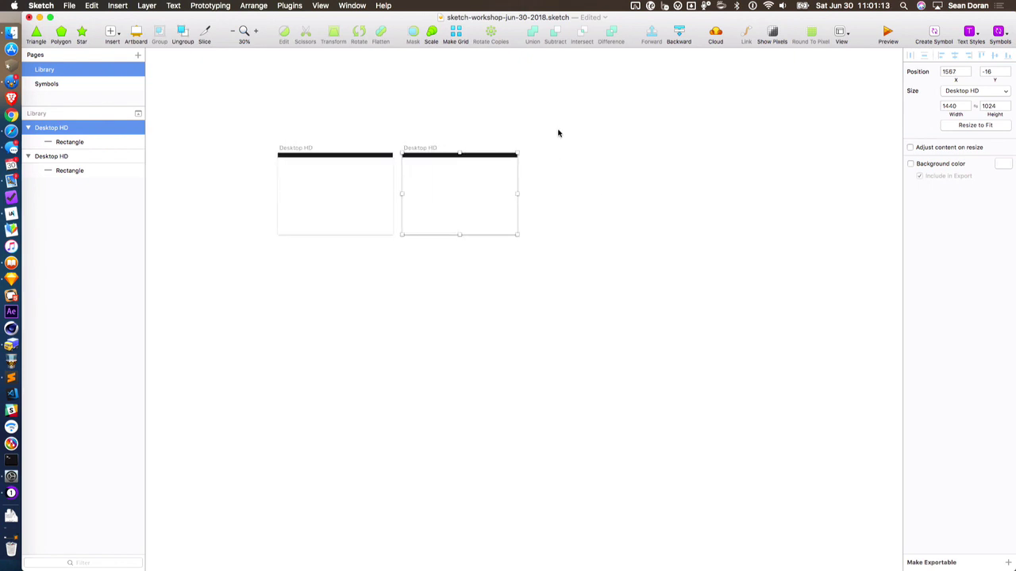
click(490, 125)
scroll(490, 125, right, 3)
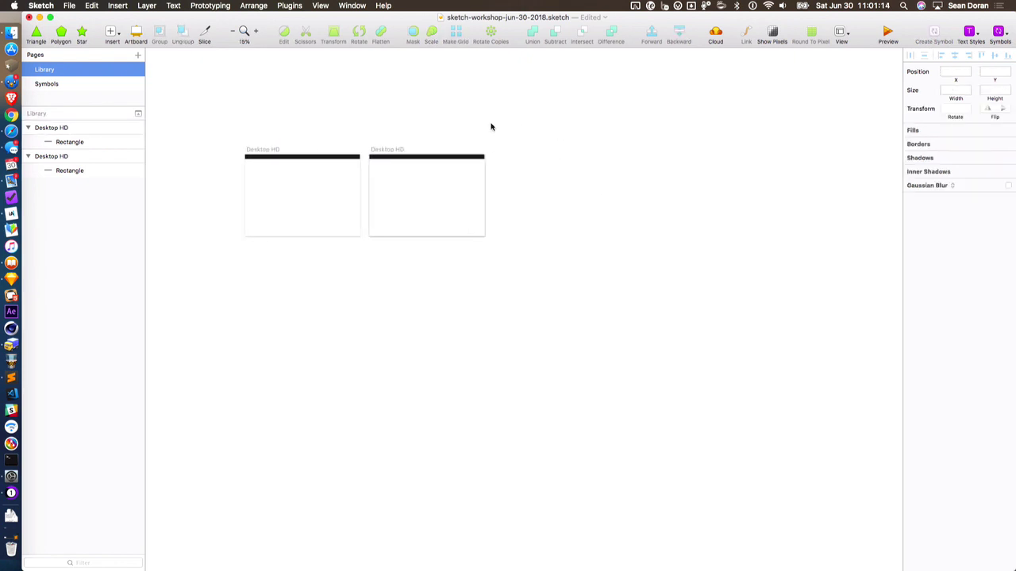
Nudge the second Desktop HD artboard slightly to the right and duplicate it to place a third one beside it
click(370, 151)
mouse_move(369, 151)
mouse_down()
mouse_move(507, 151)
mouse_move(366, 164)
mouse_move(372, 151)
mouse_up()
click(369, 145)
click(367, 151)
key(super+d)
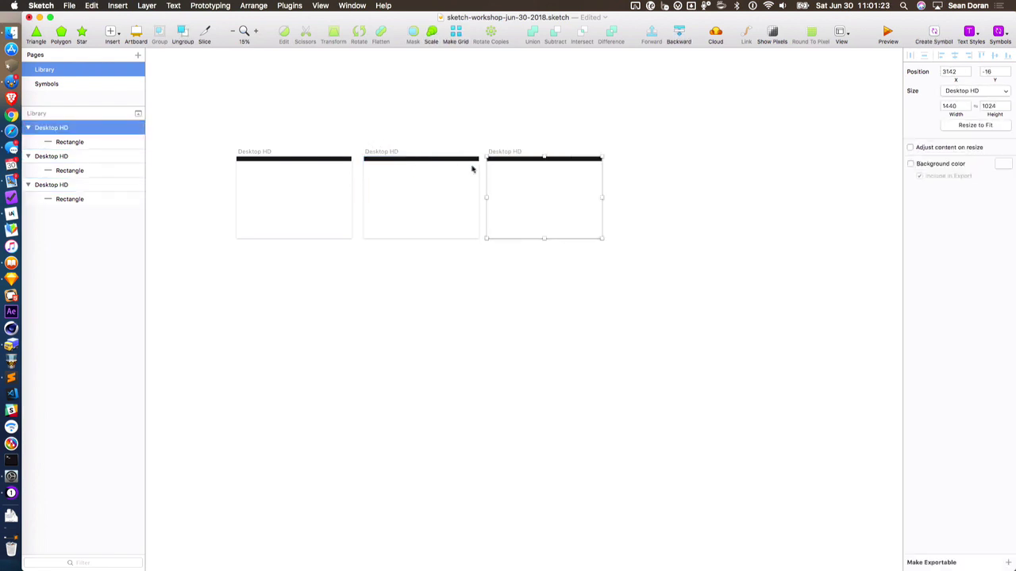
scroll(473, 167, right, 2)
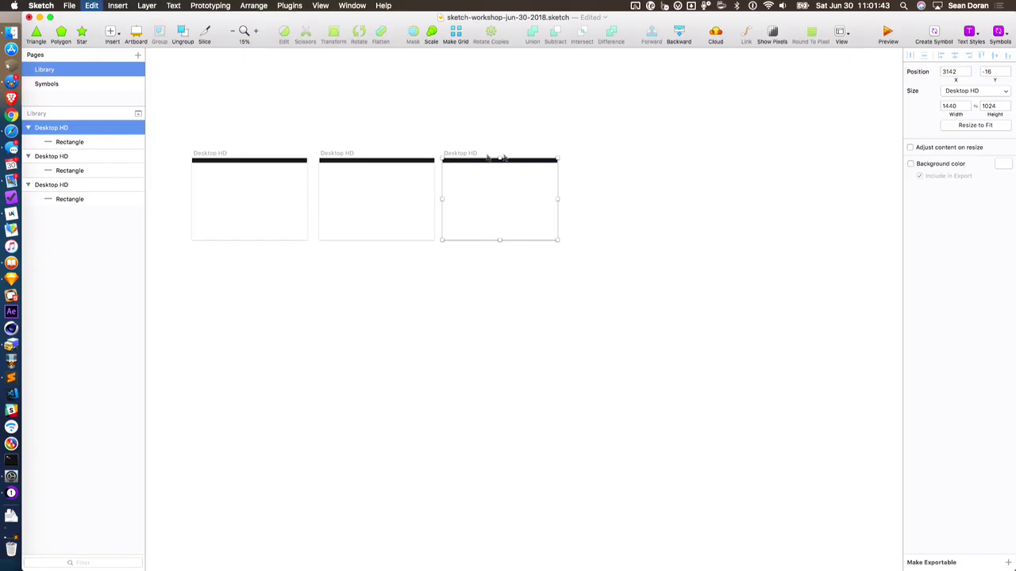
Duplicate the third Desktop HD artboard and place the copy directly below it, at about X 3142, Y 1233
key(super+d)
drag(569, 157, 450, 256)
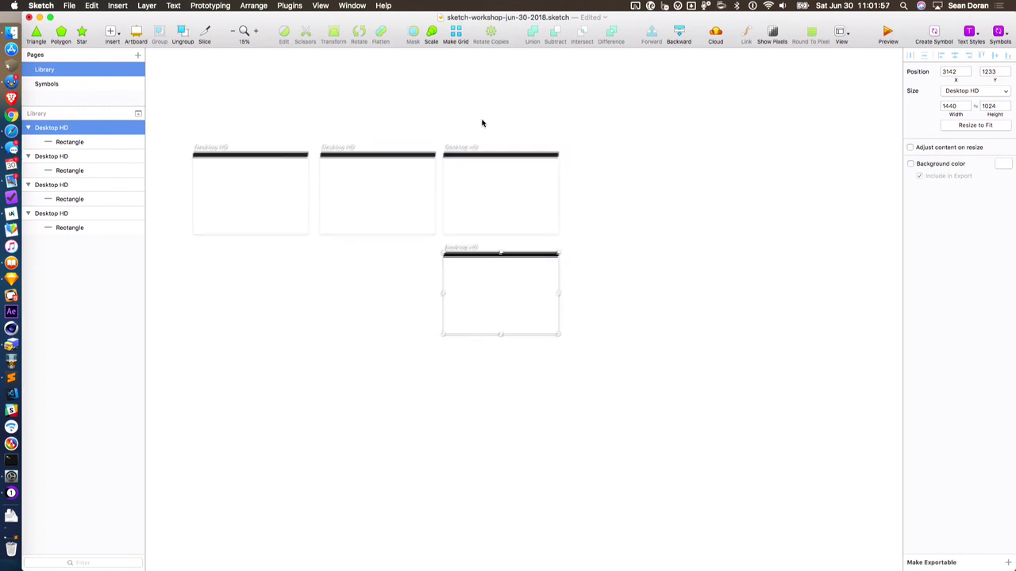
scroll(476, 127, down, 2)
Move the third artboard and the one below it far down the canvas together, undo the move, and deselect them
click(453, 135)
drag(454, 240, 468, 514)
click(492, 492)
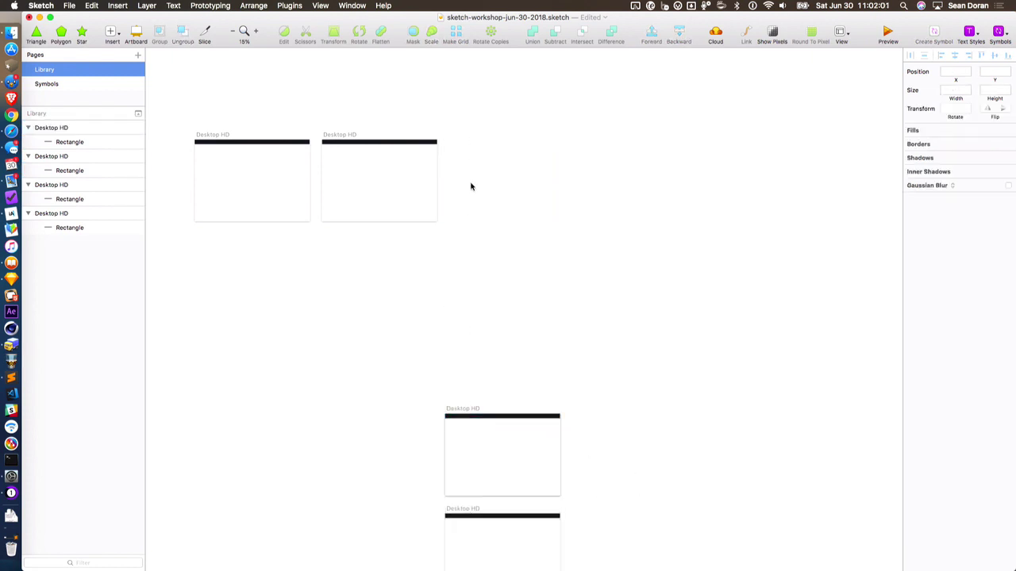
key(super+z)
click(646, 224)
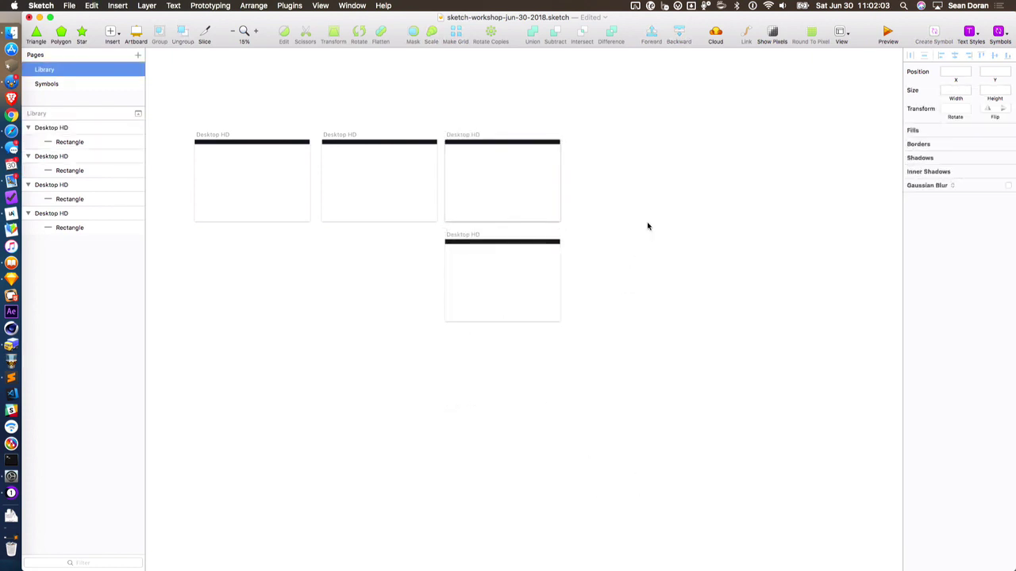
Duplicate the third Desktop HD artboard and place the copy beside it in the upper row, at about X 4806, Y -16
scroll(483, 128, left, 3)
click(491, 135)
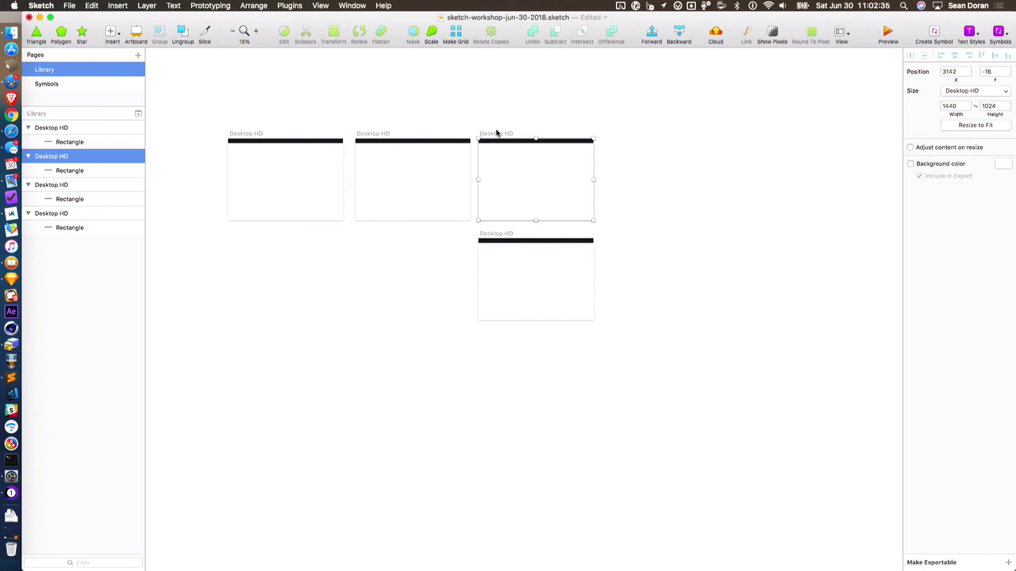
key(alt)
click(562, 125)
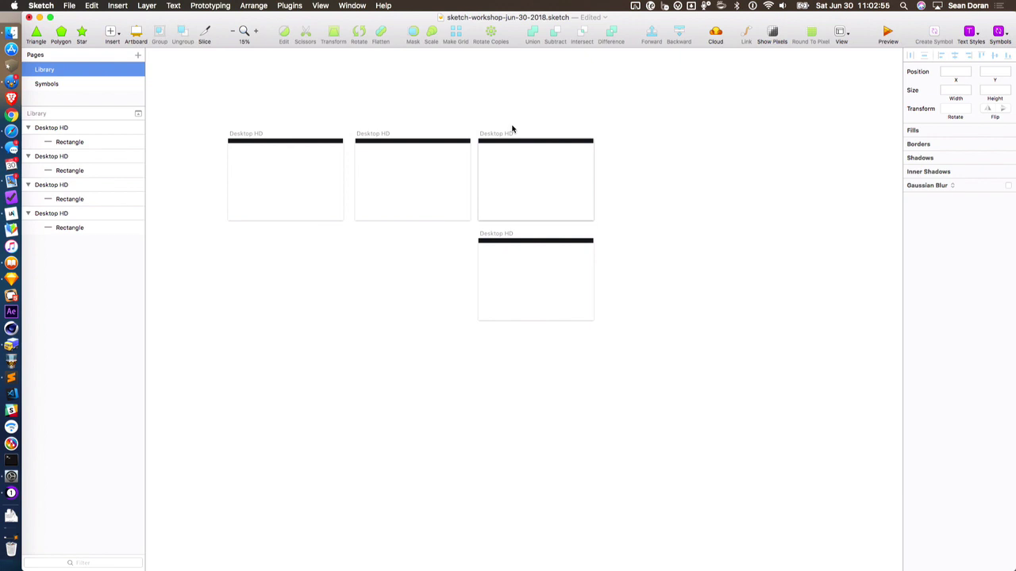
click(494, 135)
key(alt)
drag(500, 139, 626, 134)
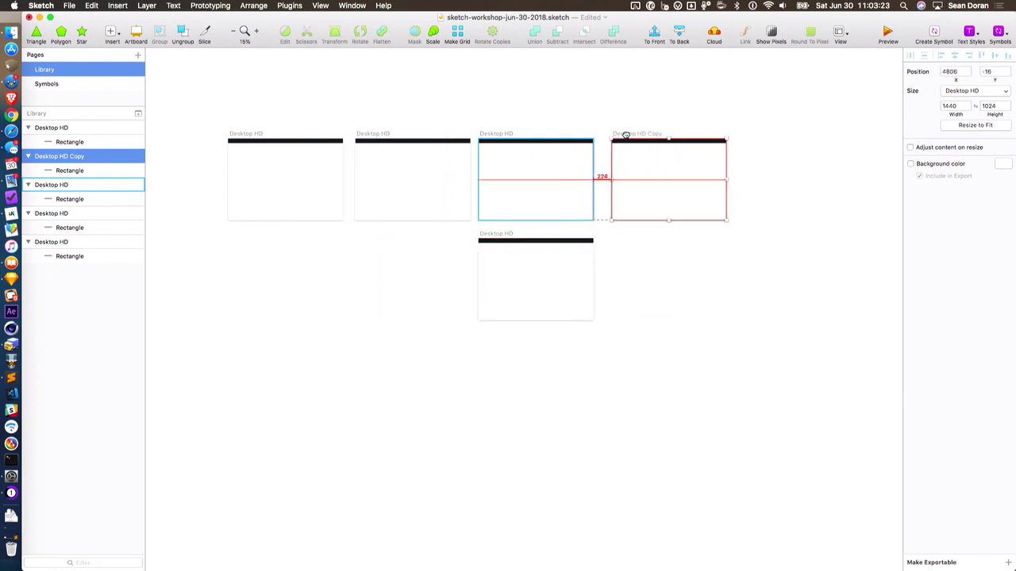
drag(626, 135, 626, 137)
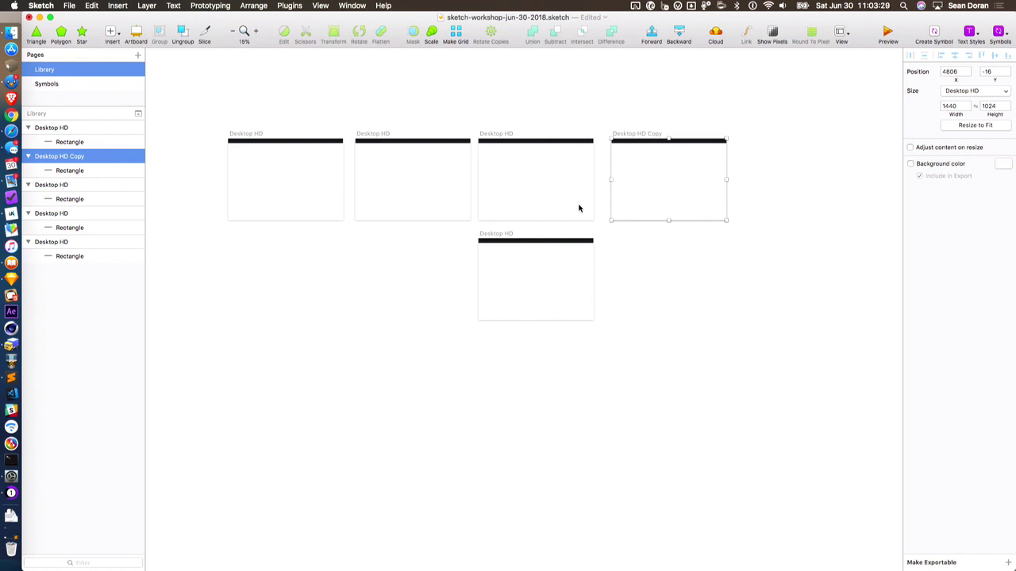
Duplicate the black header bar in the Desktop HD Copy artboard and place the copy below it, at about X -21, Y 133
scroll(622, 199, up, 3)
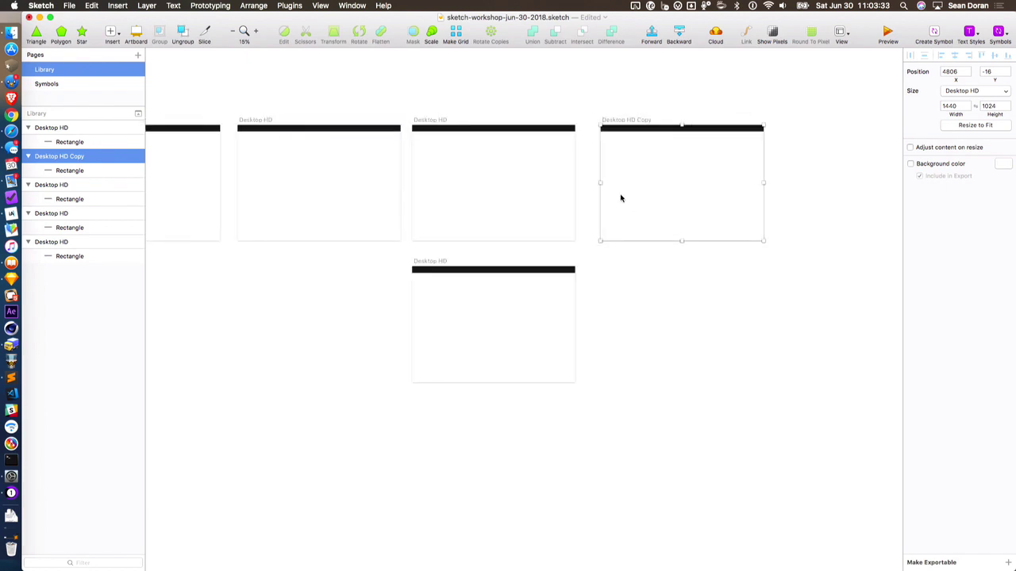
key(alt)
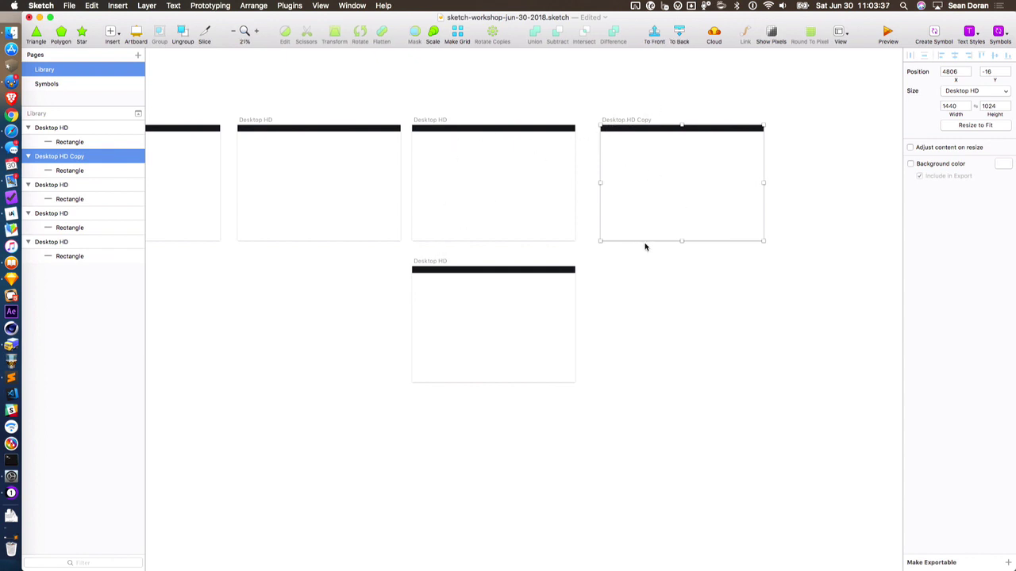
scroll(759, 174, up, 4)
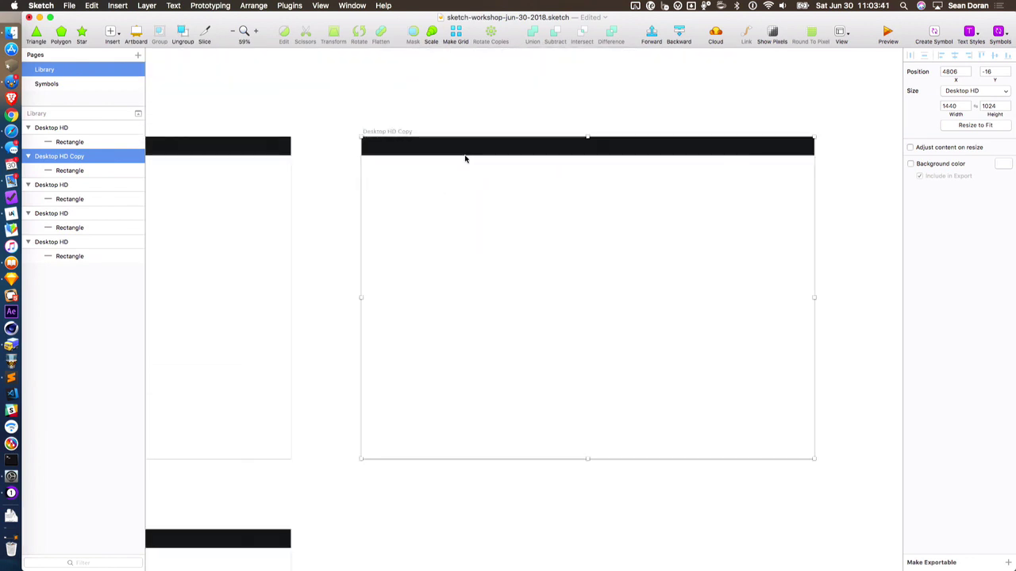
click(529, 104)
click(490, 151)
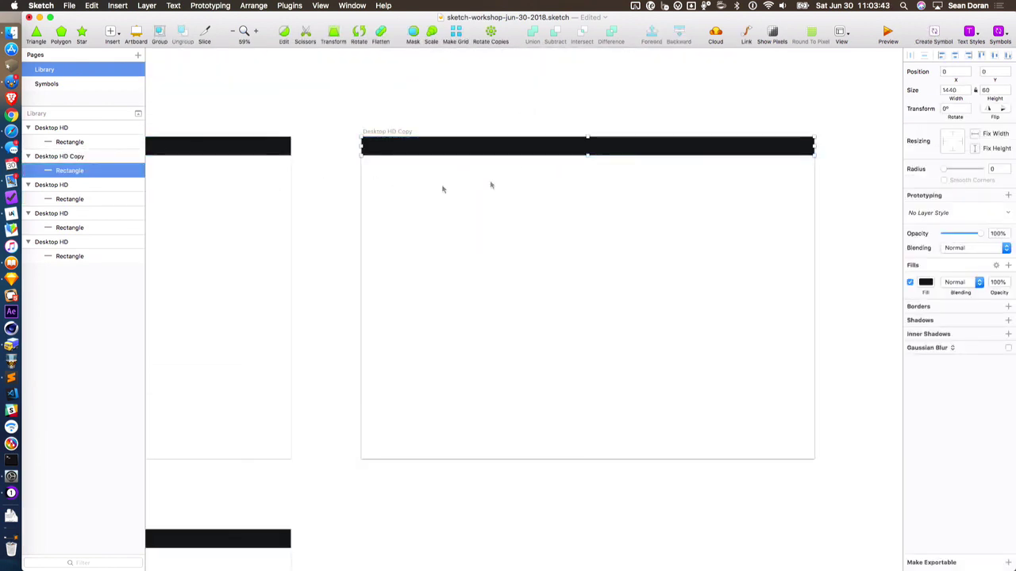
key(alt)
drag(500, 147, 537, 189)
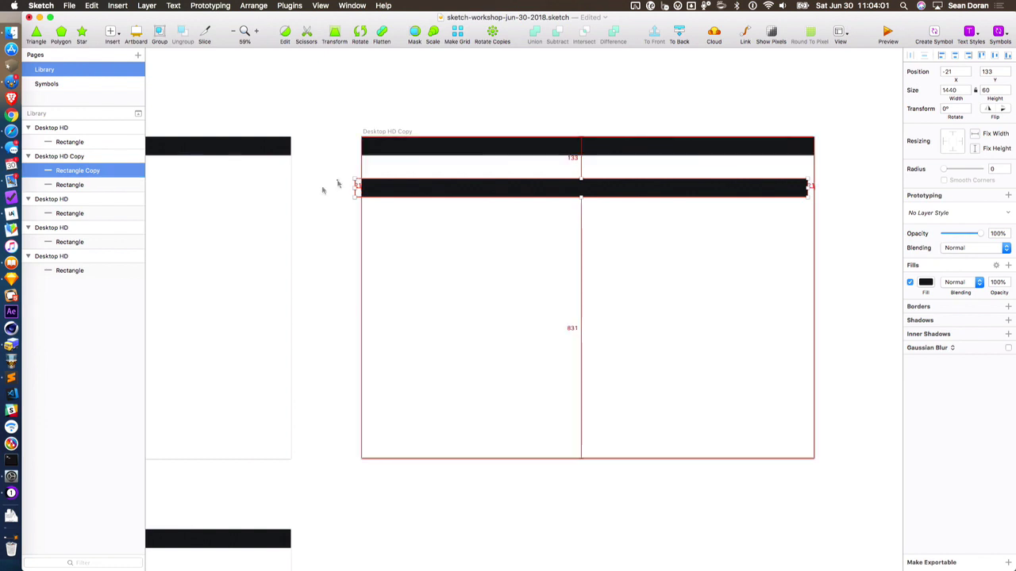
Delete the duplicated header bar from the Desktop HD Copy artboard
key(alt)
scroll(483, 266, down, 5)
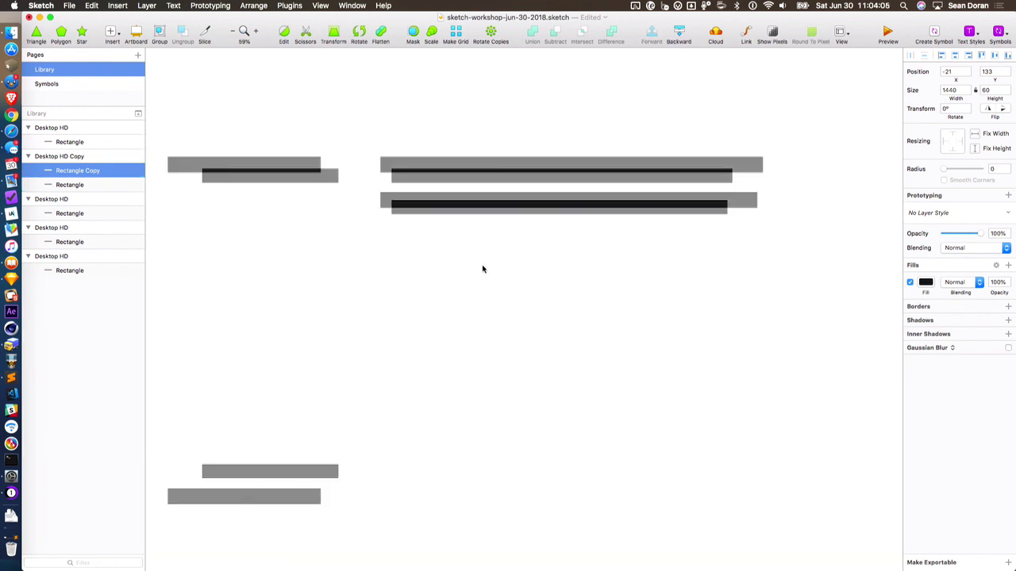
click(484, 173)
scroll(483, 173, left, 3)
click(558, 231)
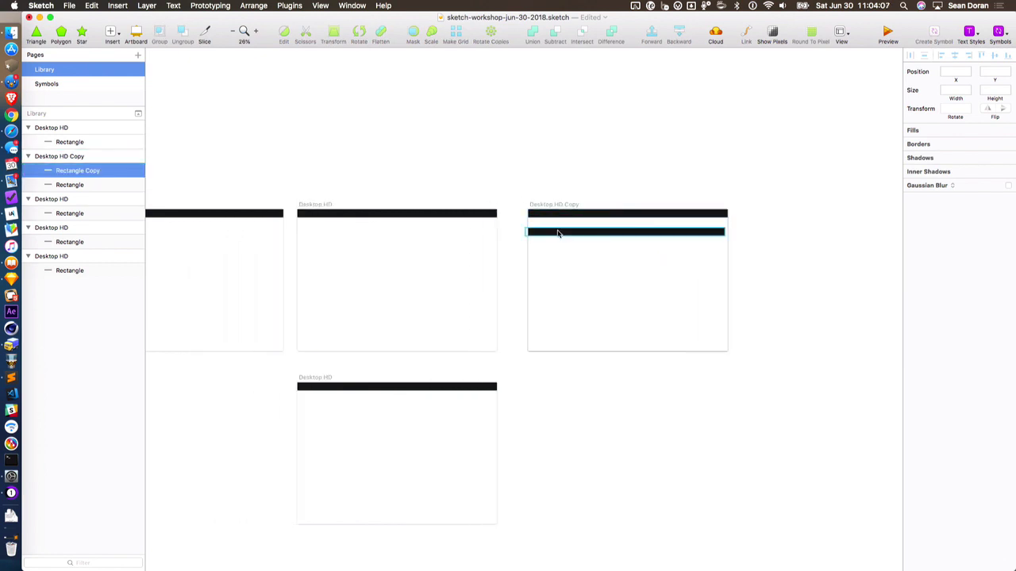
key(Delete)
scroll(558, 231, left, 2)
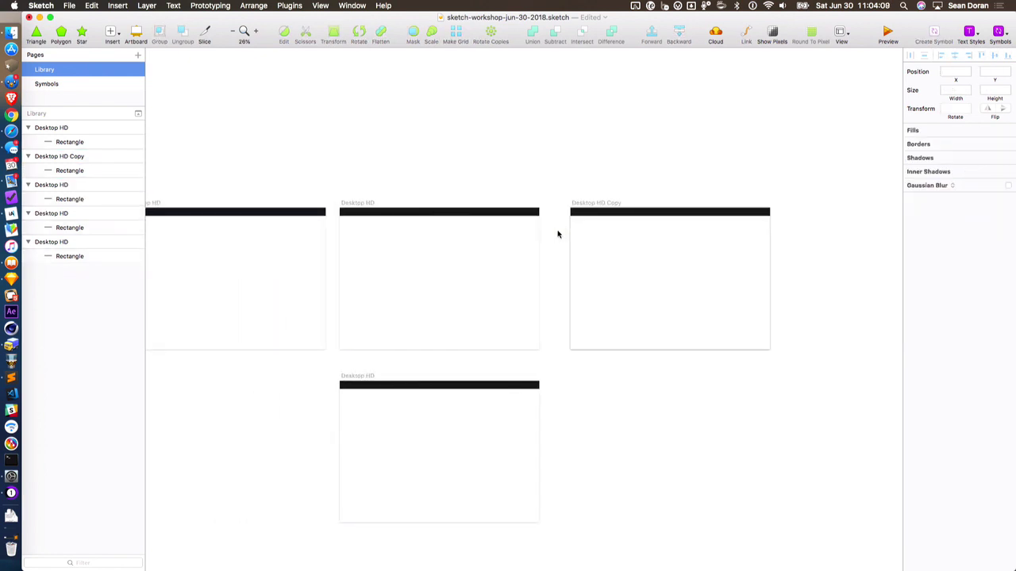
Select the lower Desktop HD artboard together with Desktop HD Copy on the canvas, and deselect them
scroll(590, 72, left, 3)
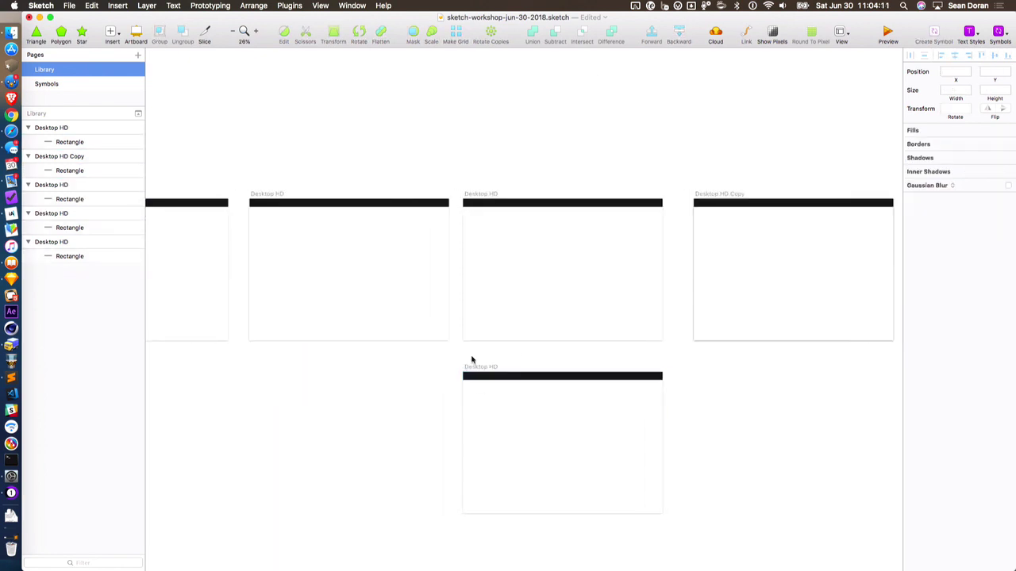
scroll(472, 363, down, 2)
click(472, 364)
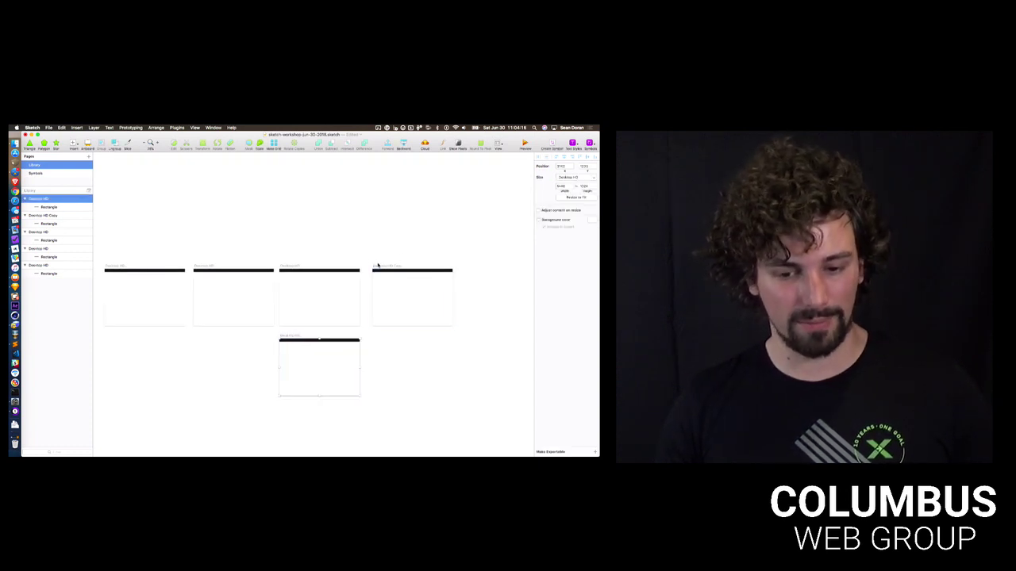
scroll(378, 266, up, 3)
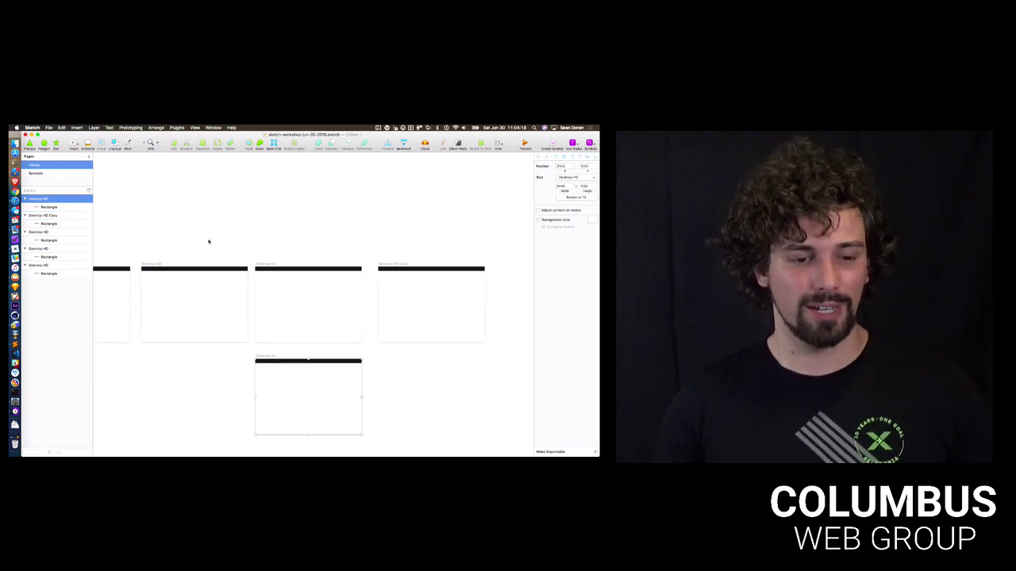
shift+click(393, 265)
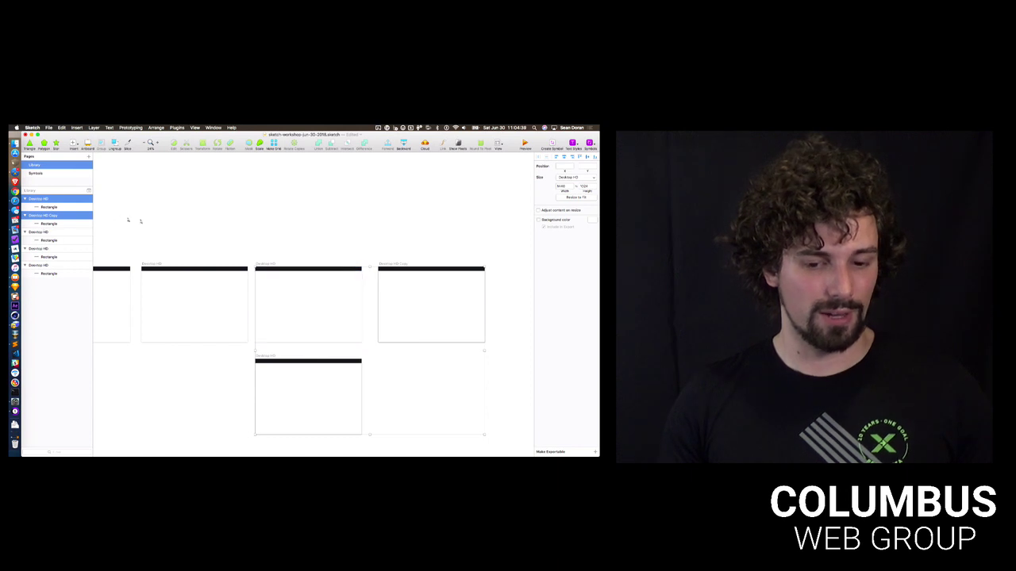
click(345, 256)
Select the third Desktop HD artboard, Desktop HD Copy, the lower artboard and the second one together on the canvas, and clear the selection
click(269, 263)
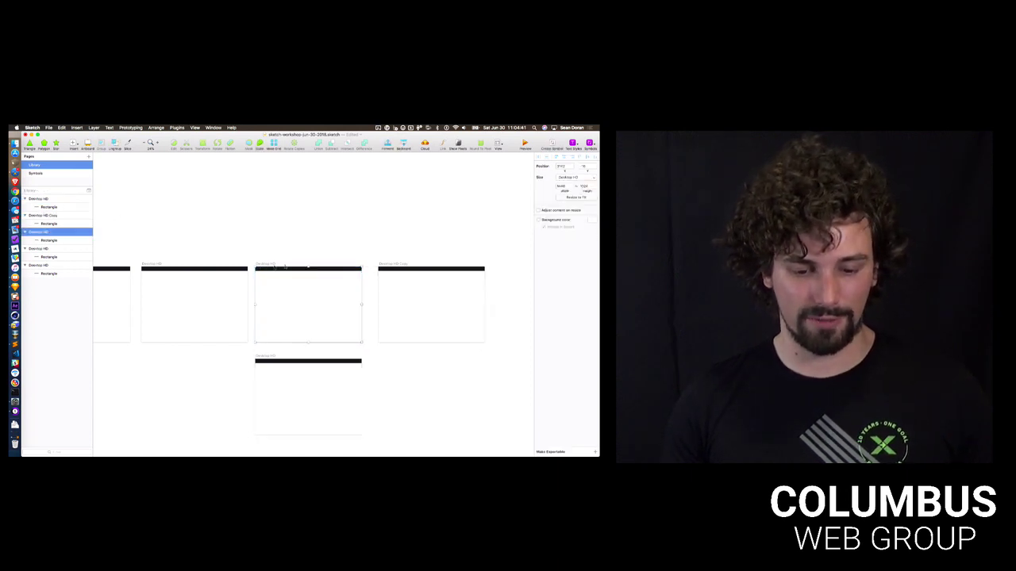
shift+click(392, 262)
shift+click(266, 356)
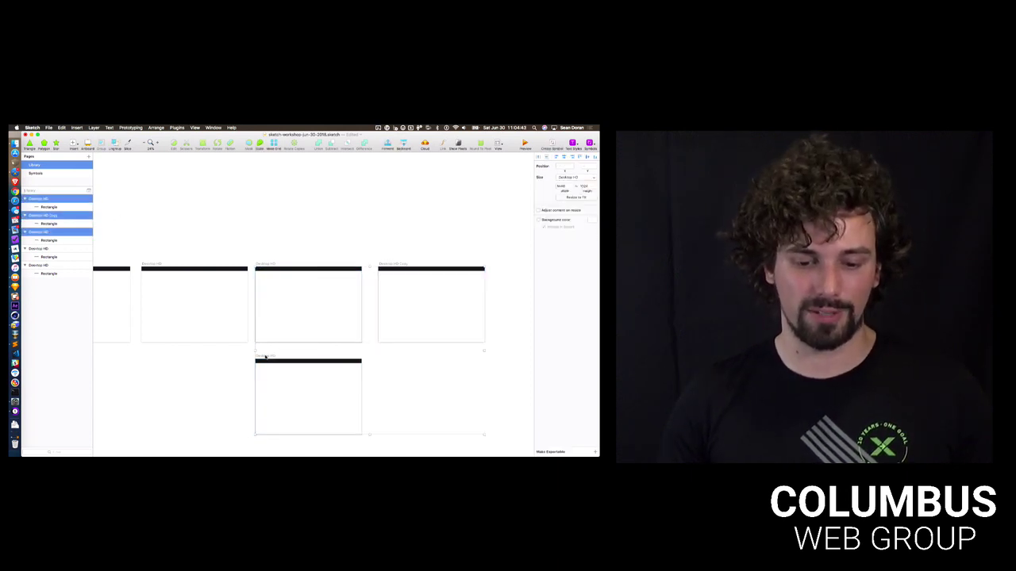
shift+click(150, 264)
click(130, 230)
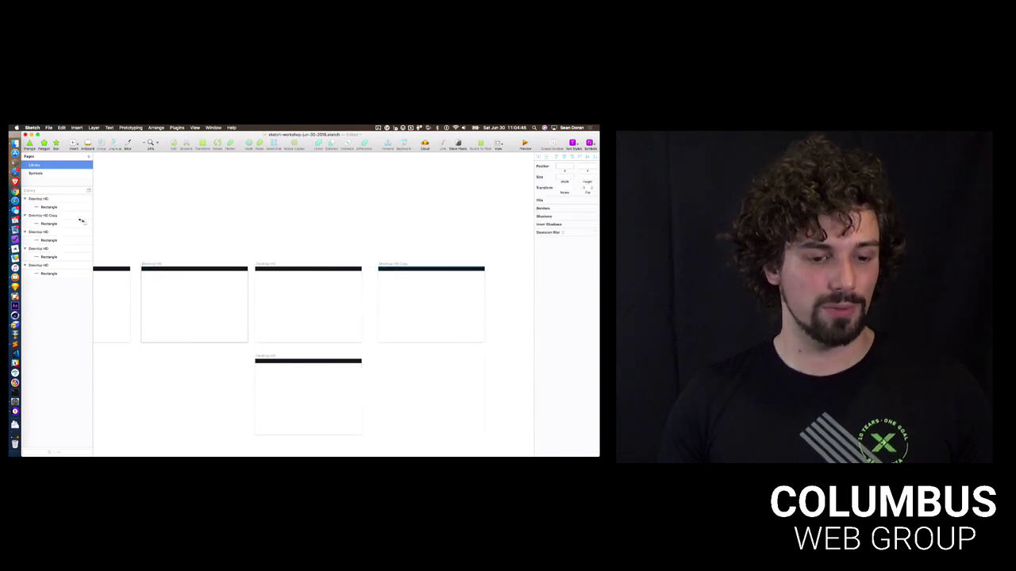
Select ranges of layers from the first listed artboard, once through the last artboard and once through the third listed, deselecting after each
click(46, 198)
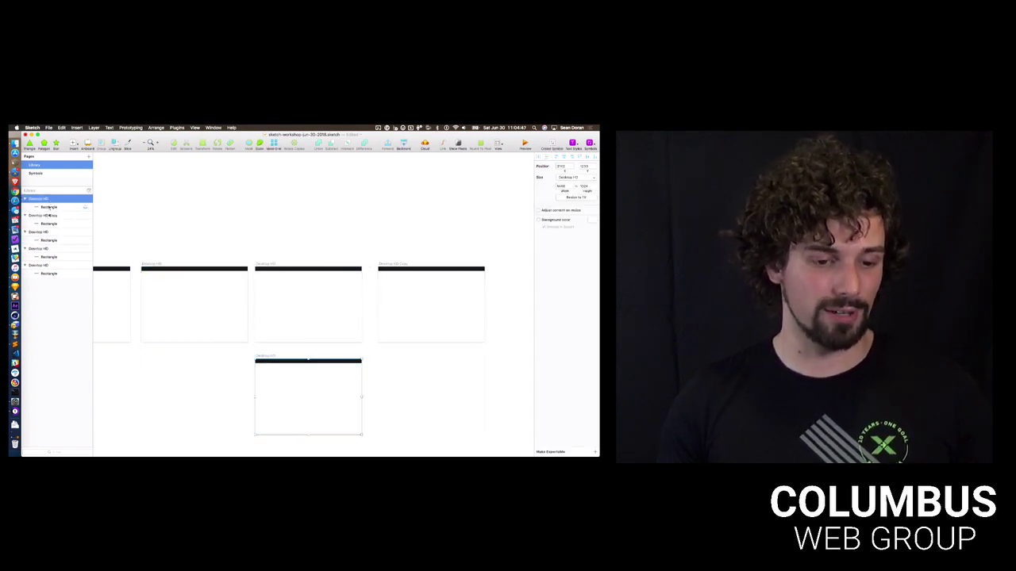
shift+click(48, 265)
click(113, 240)
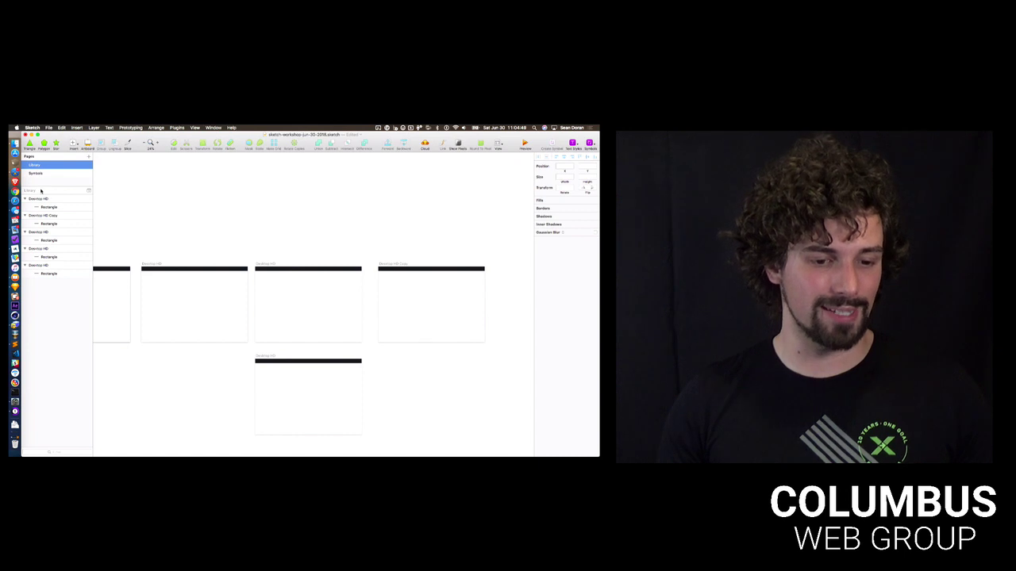
click(69, 199)
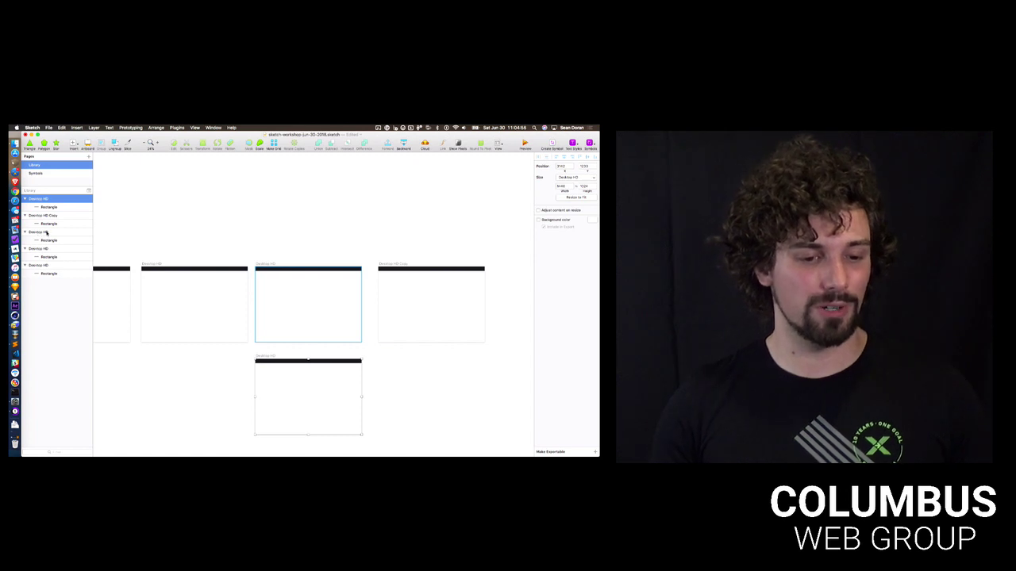
shift+click(46, 231)
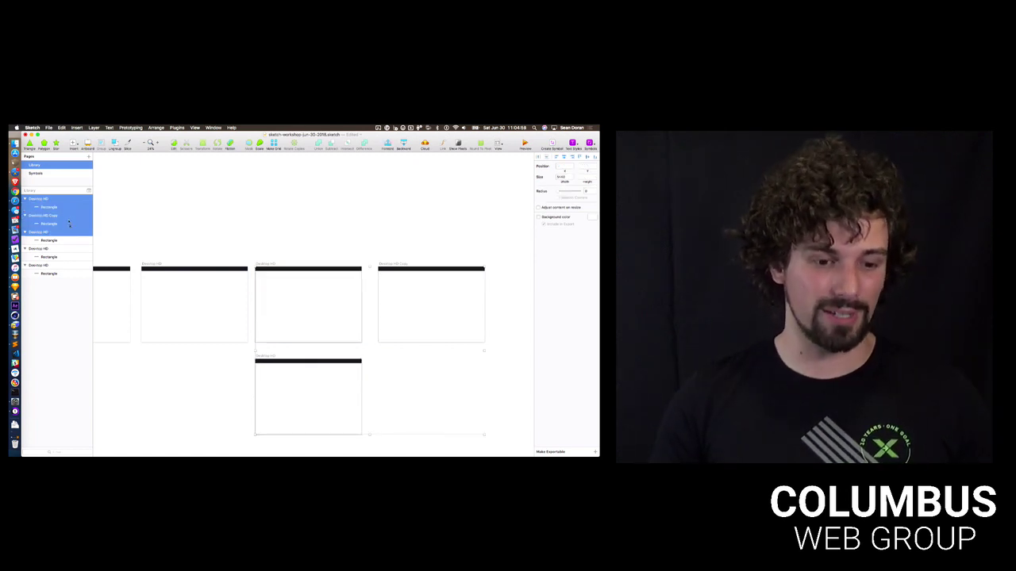
click(129, 220)
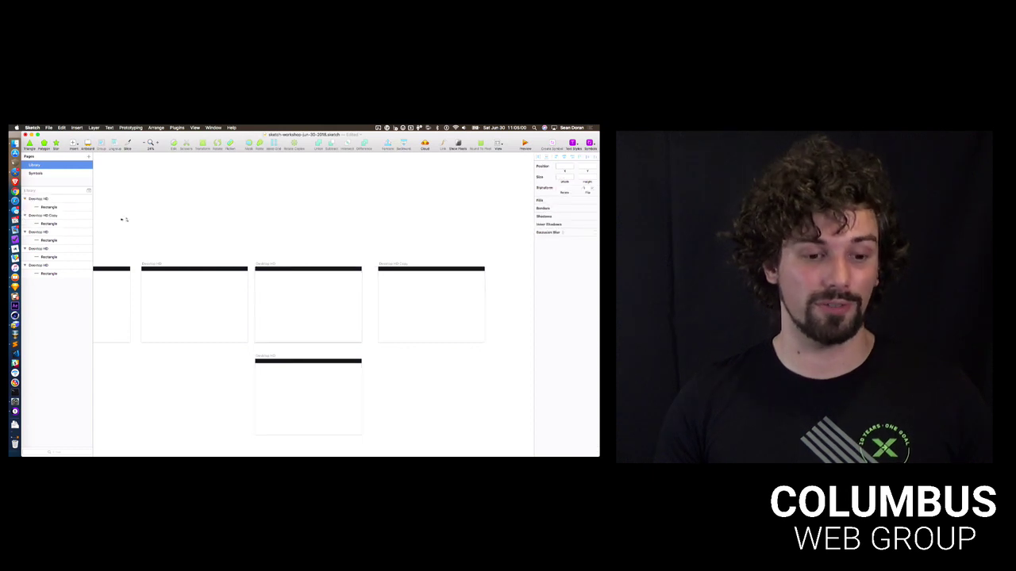
Delete the lower, third and second Desktop HD artboards as one selection, and delete the Desktop HD Copy artboard
click(51, 200)
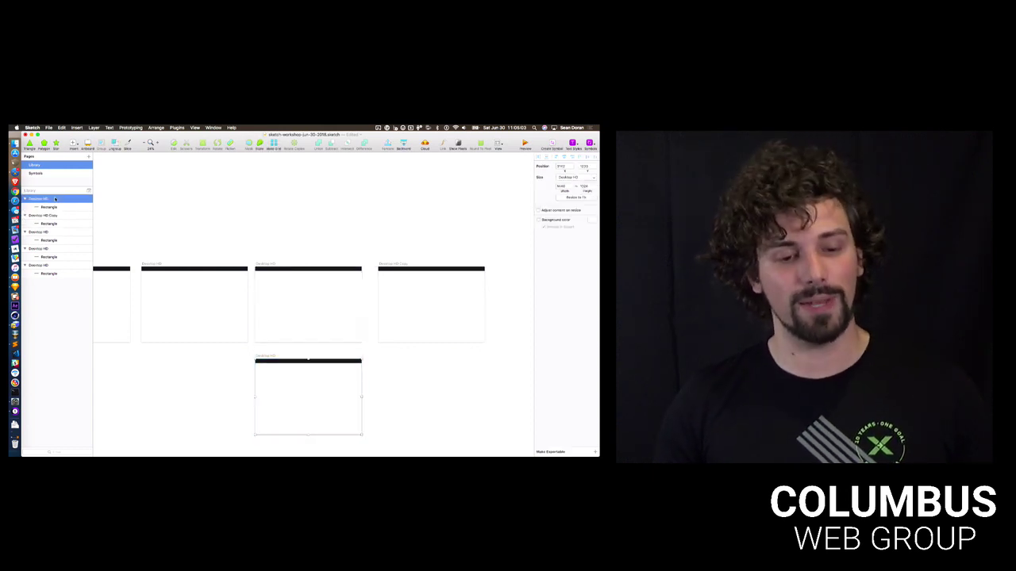
ctrl+click(48, 232)
super+click(49, 249)
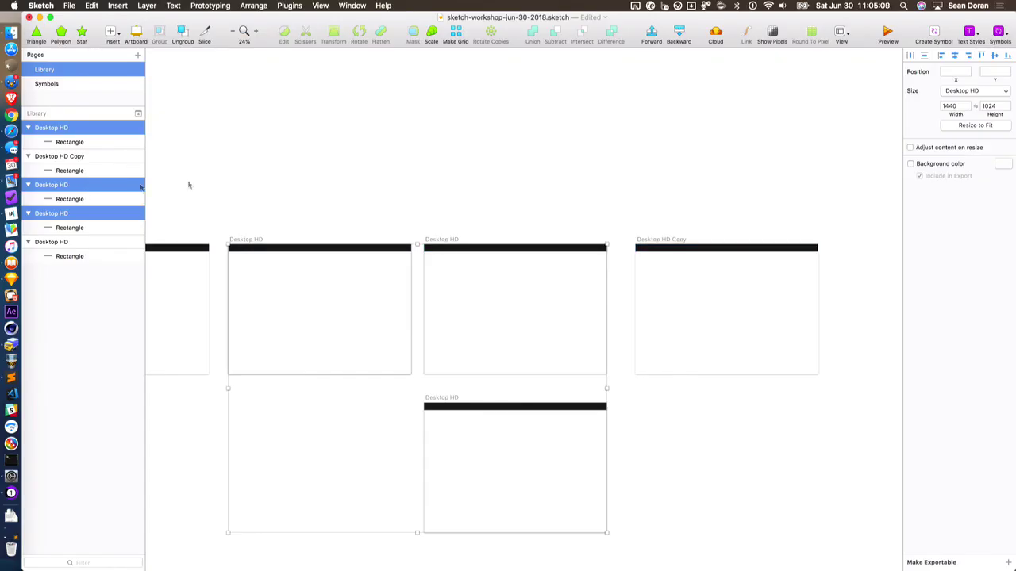
scroll(398, 191, left, 5)
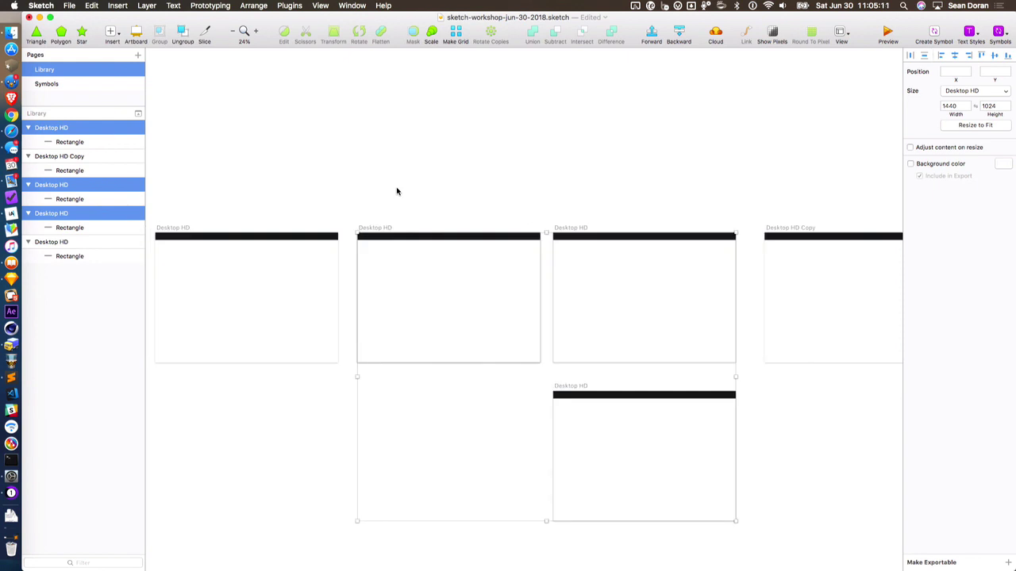
key(BackSpace)
click(774, 227)
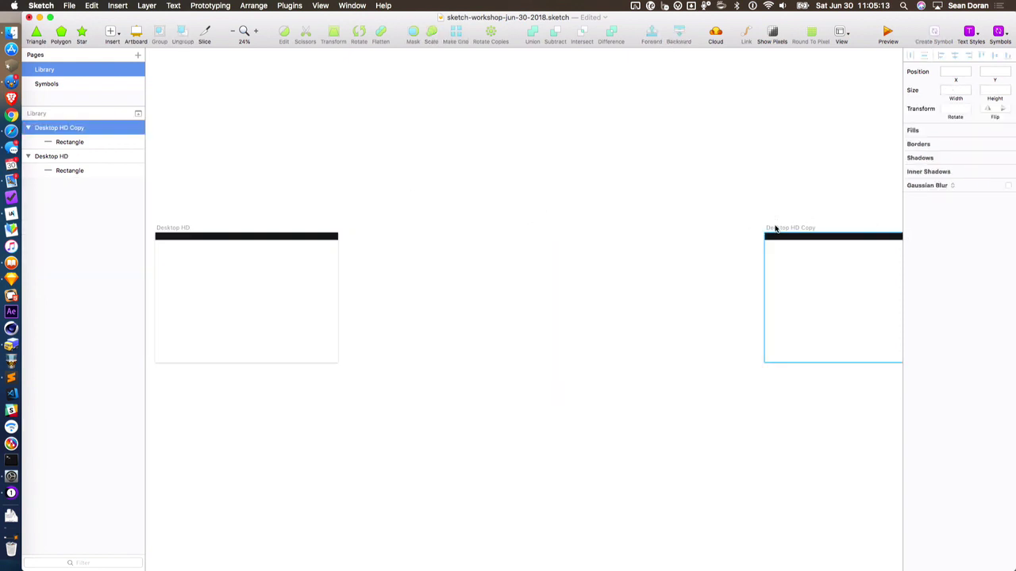
key(BackSpace)
Set the height of the black header rectangle in the Desktop HD artboard to 80 and deselect it
scroll(777, 228, left, 10)
scroll(606, 203, up, 2)
scroll(315, 167, up, 2)
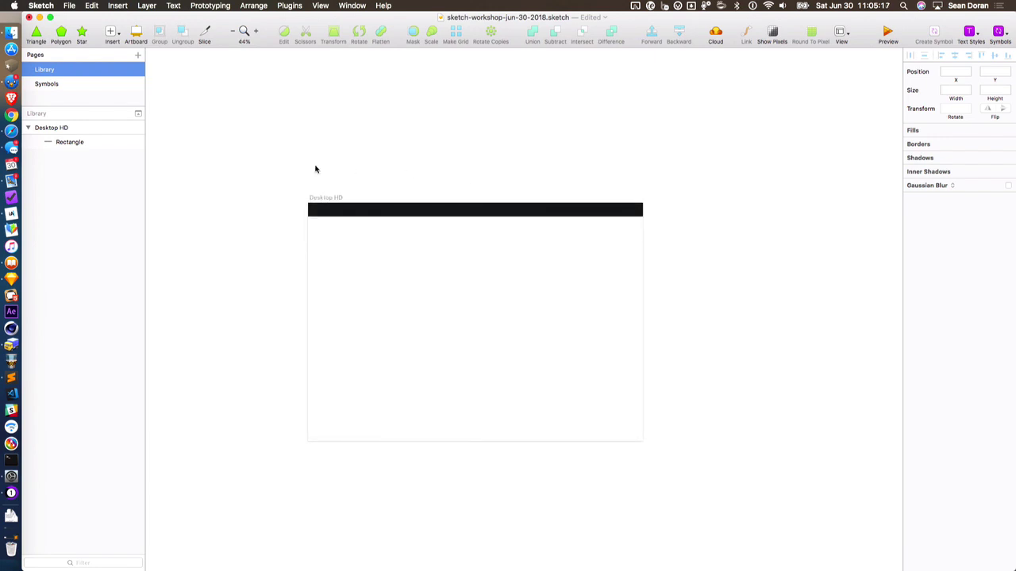
scroll(456, 168, up, 3)
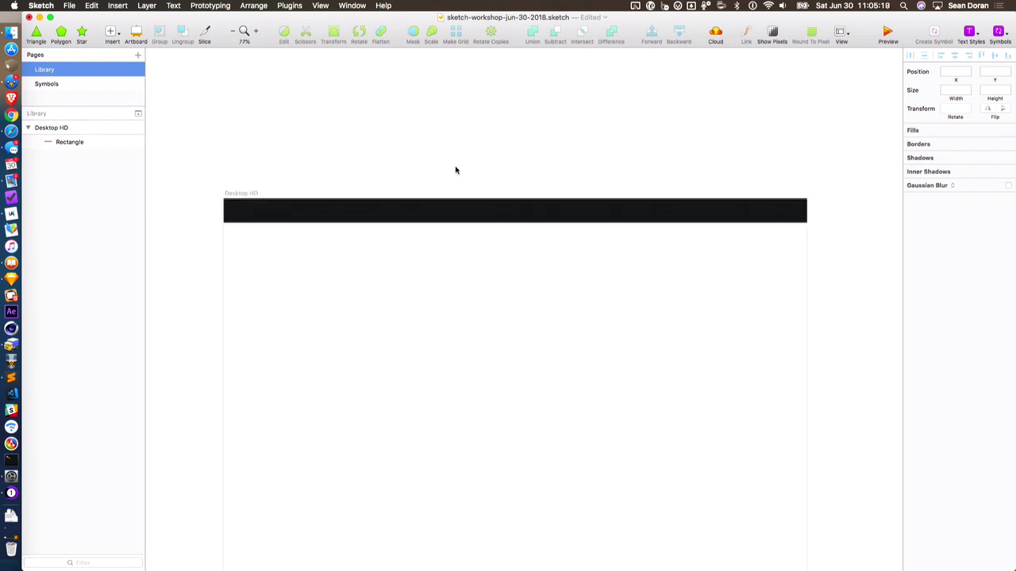
scroll(455, 168, down, 2)
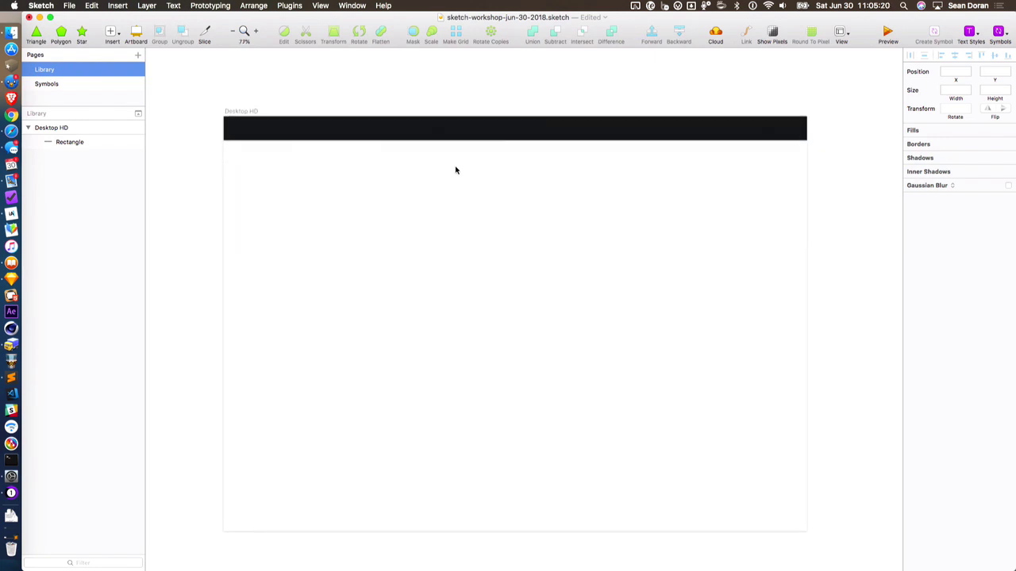
click(384, 132)
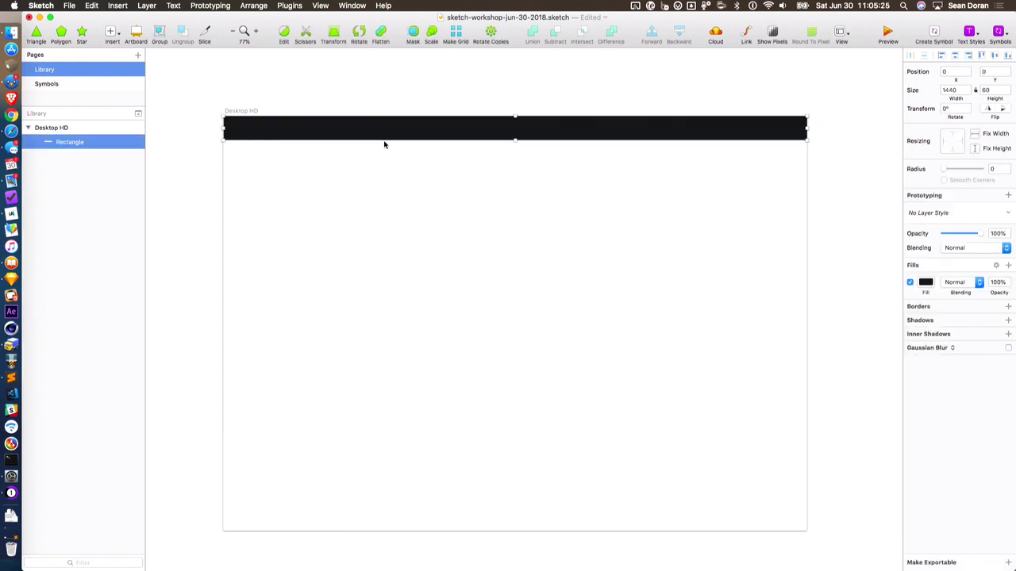
scroll(384, 145, up, 2)
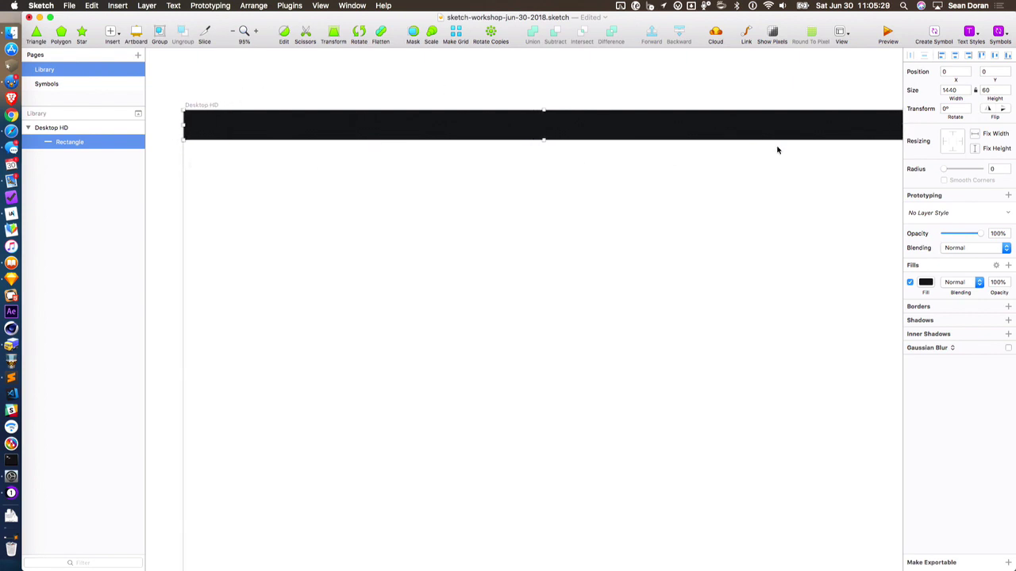
click(989, 90)
text(80)
key(Return)
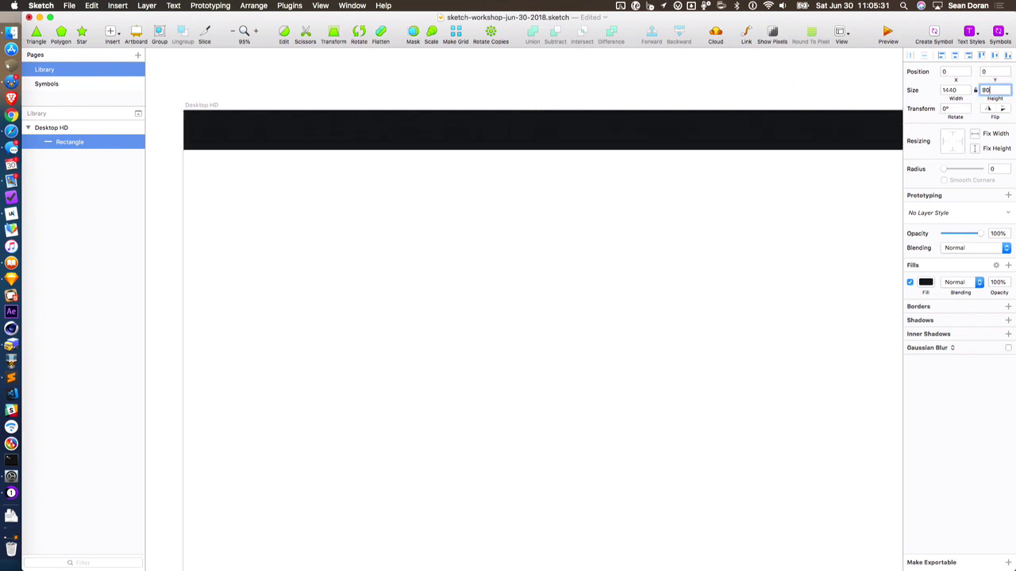
click(585, 283)
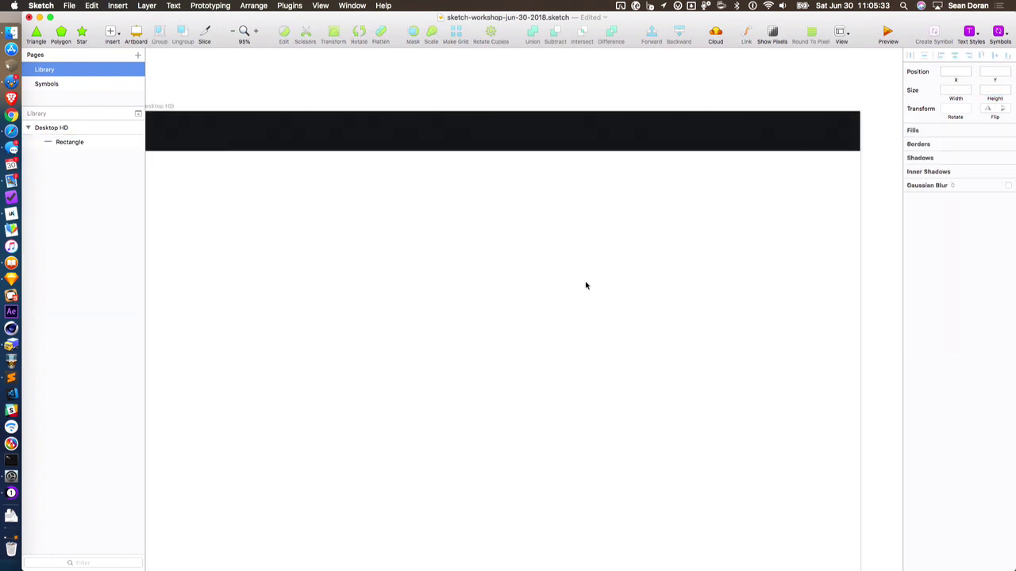
Change the fill of the black header rectangle in the Desktop HD artboard to bright blue and deselect it
click(365, 136)
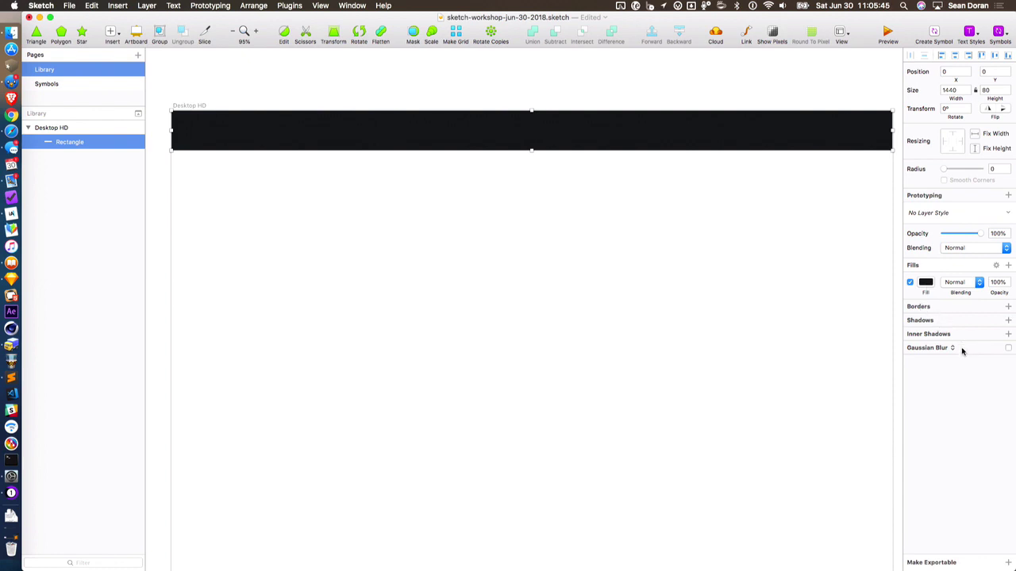
click(929, 284)
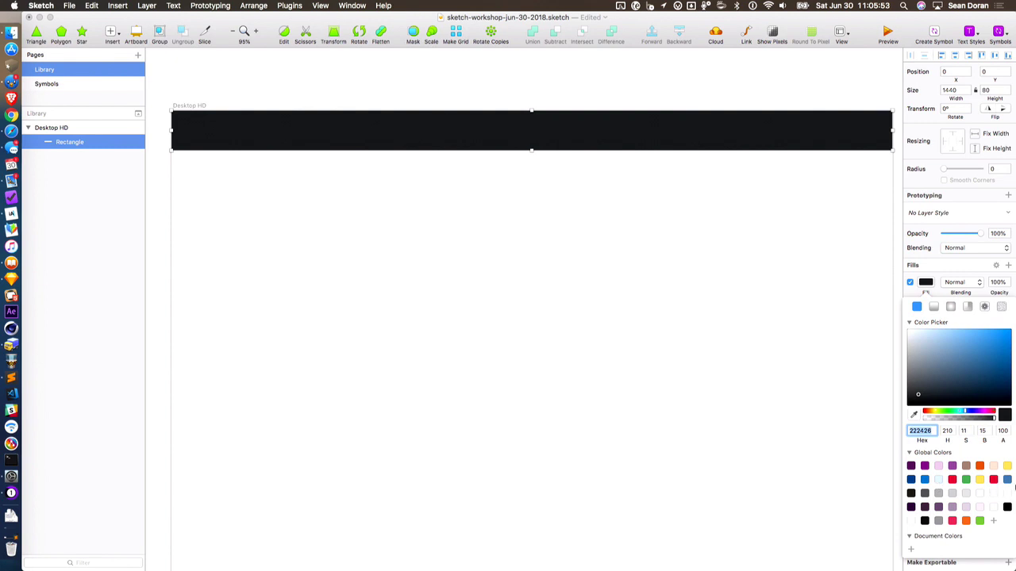
drag(950, 348, 1009, 336)
click(603, 305)
scroll(604, 305, right, 3)
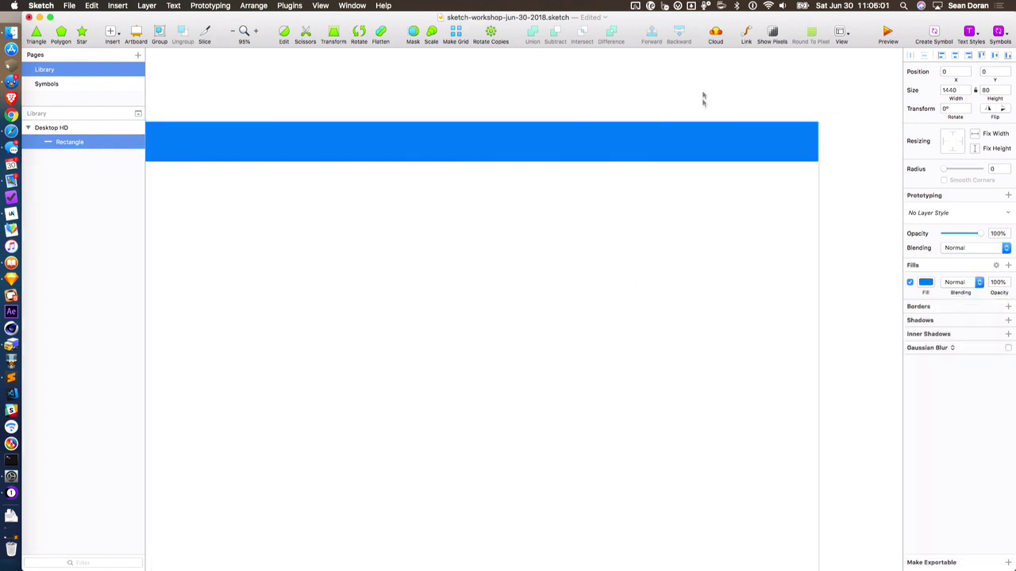
click(665, 93)
scroll(665, 94, left, 3)
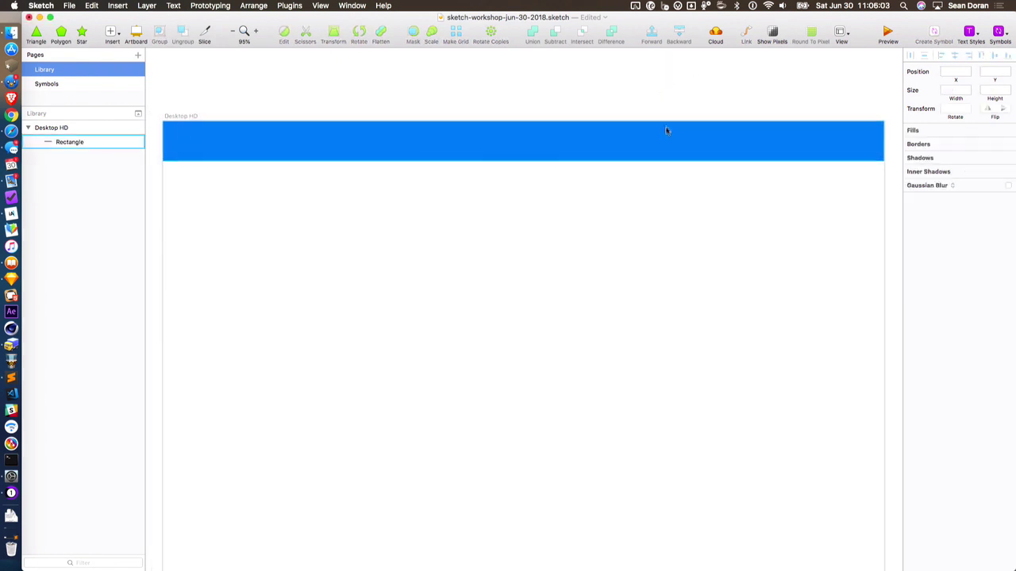
Reselect the blue header rectangle and add four linear gradient fills above its solid blue fill
click(672, 158)
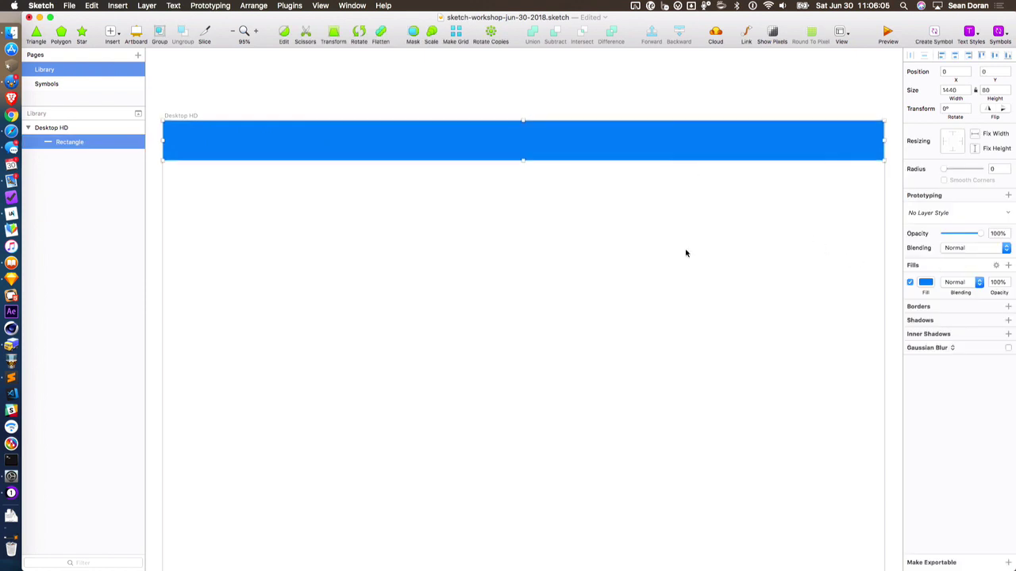
scroll(686, 252, left, 2)
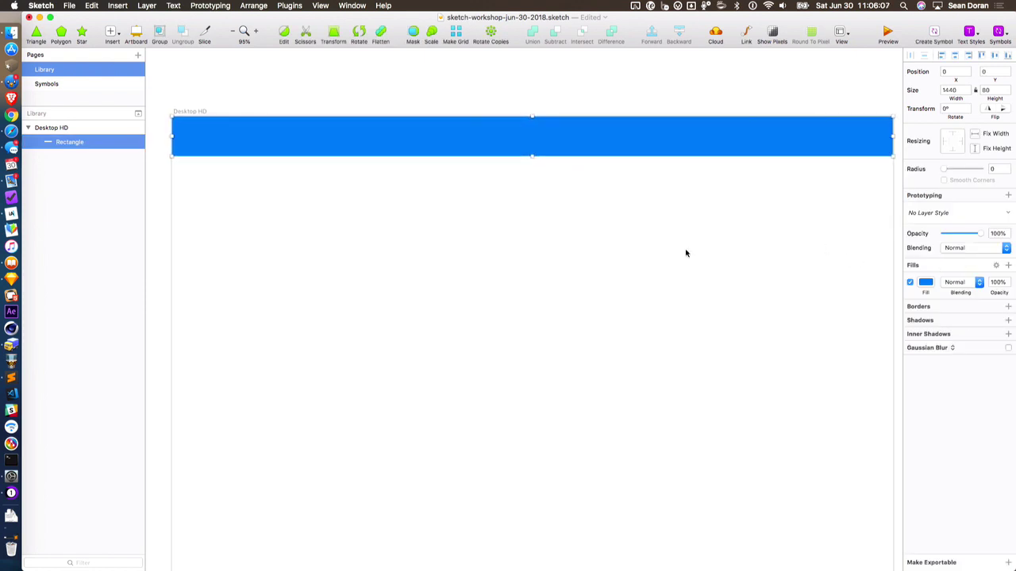
click(1008, 266)
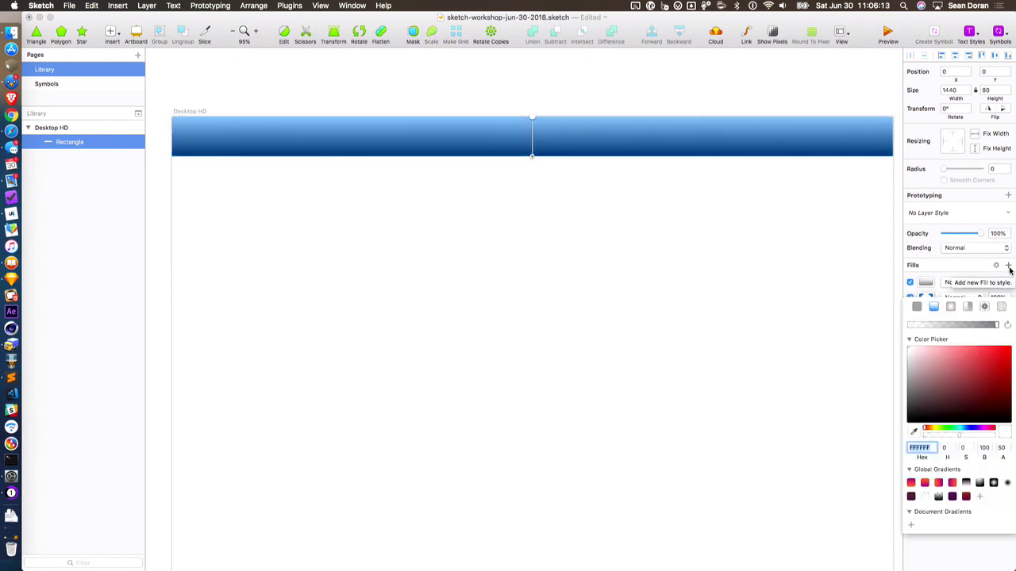
click(937, 278)
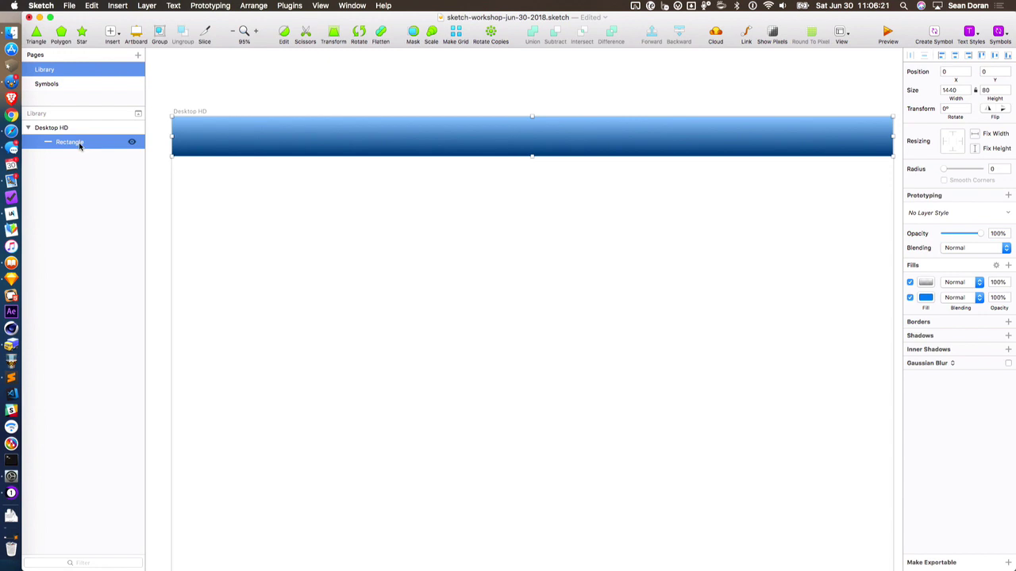
click(1008, 266)
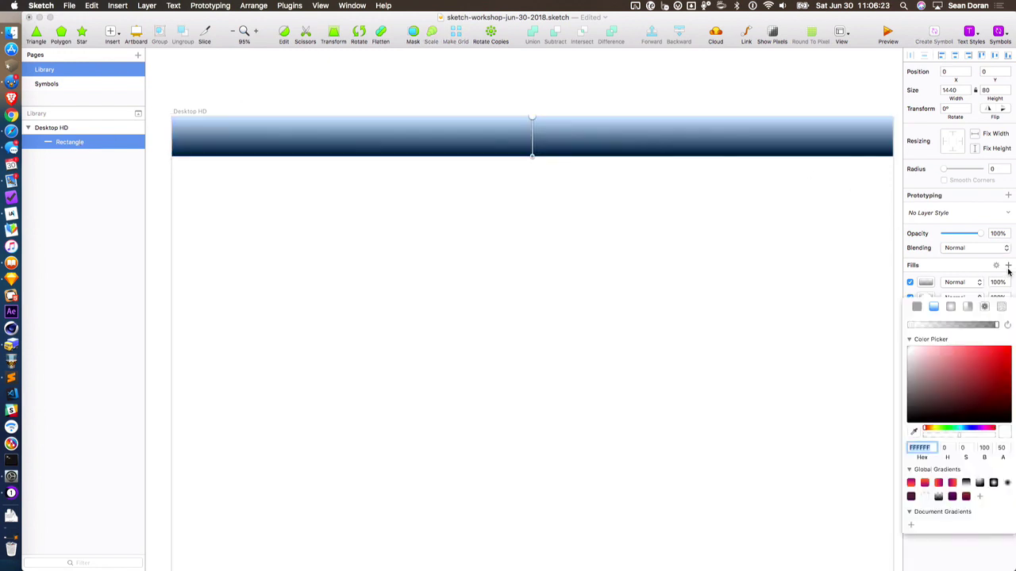
click(1008, 266)
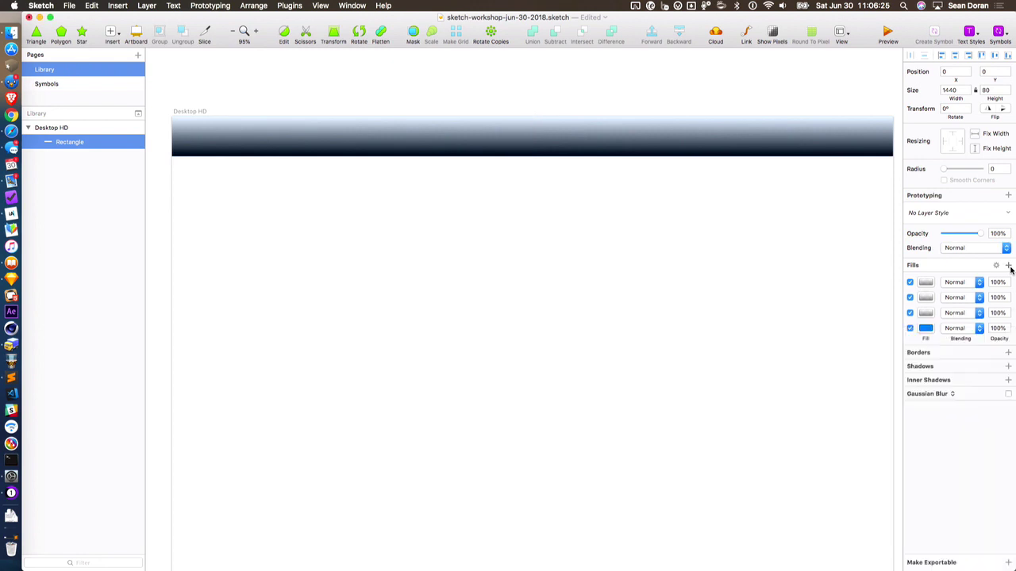
click(1008, 266)
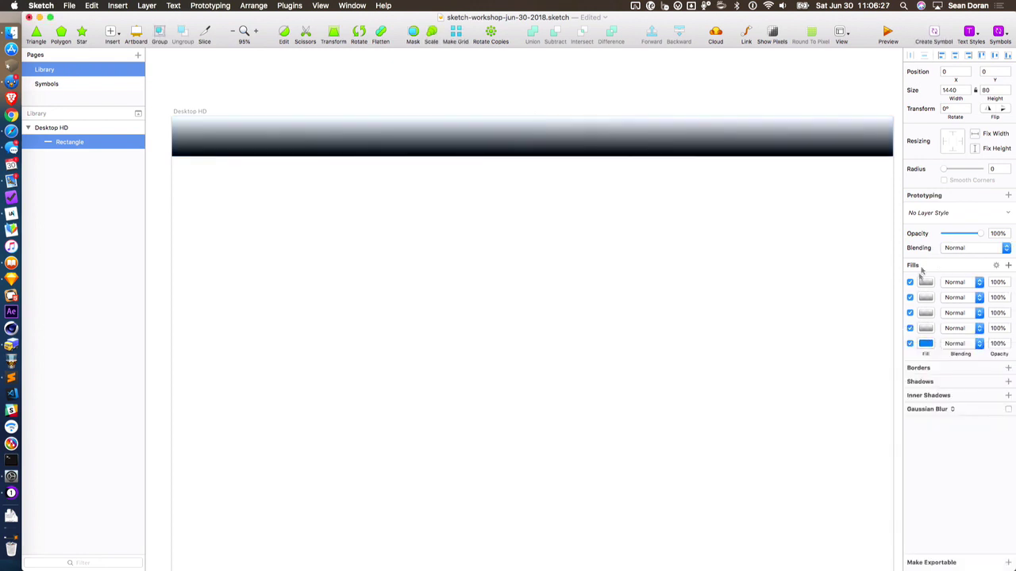
Turn off all four gradient fills of the header rectangle from the uppermost down, and toggle the blue fill off and on again
click(911, 282)
click(911, 283)
click(910, 282)
click(910, 282)
click(910, 282)
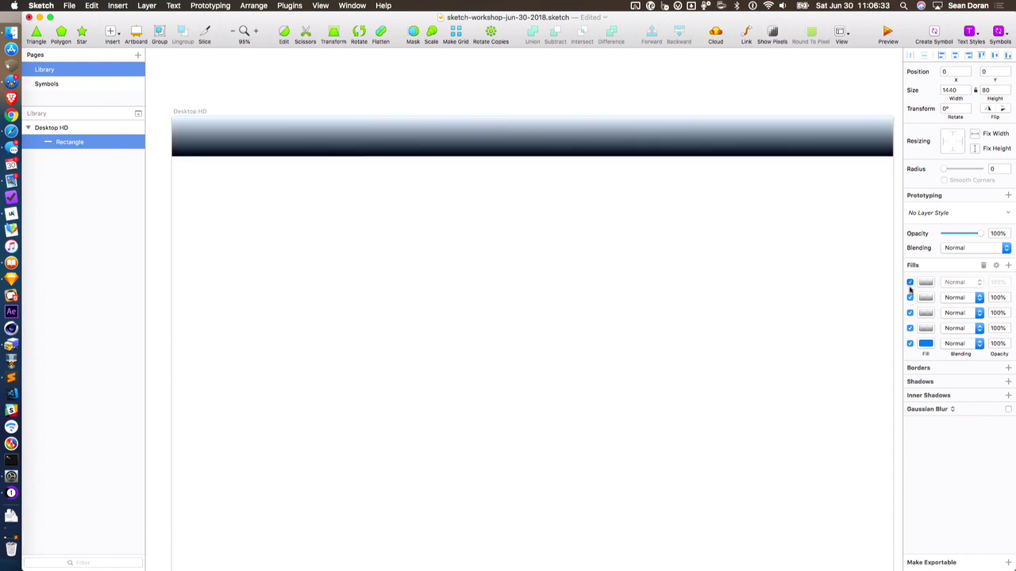
click(910, 298)
click(910, 312)
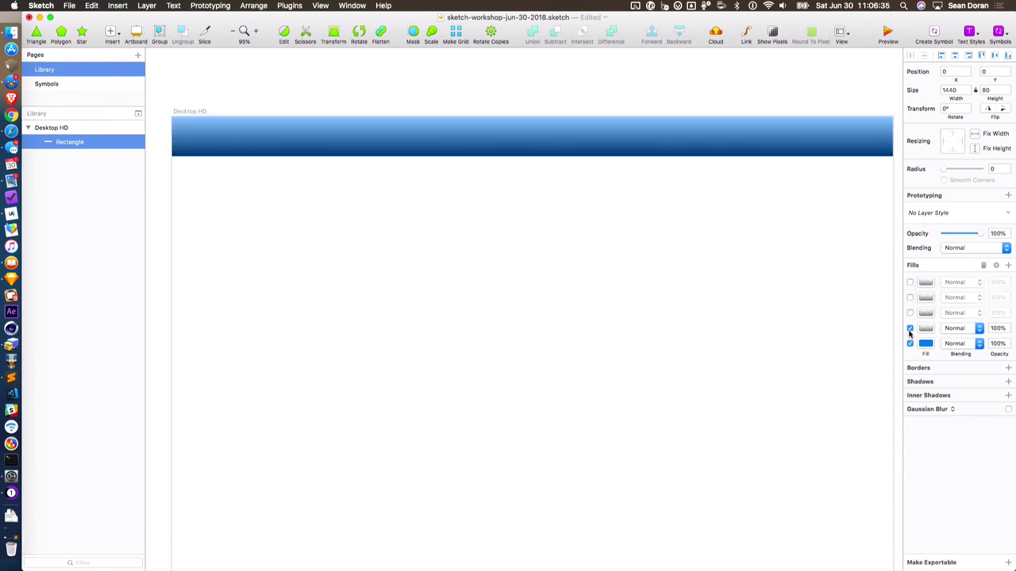
click(911, 327)
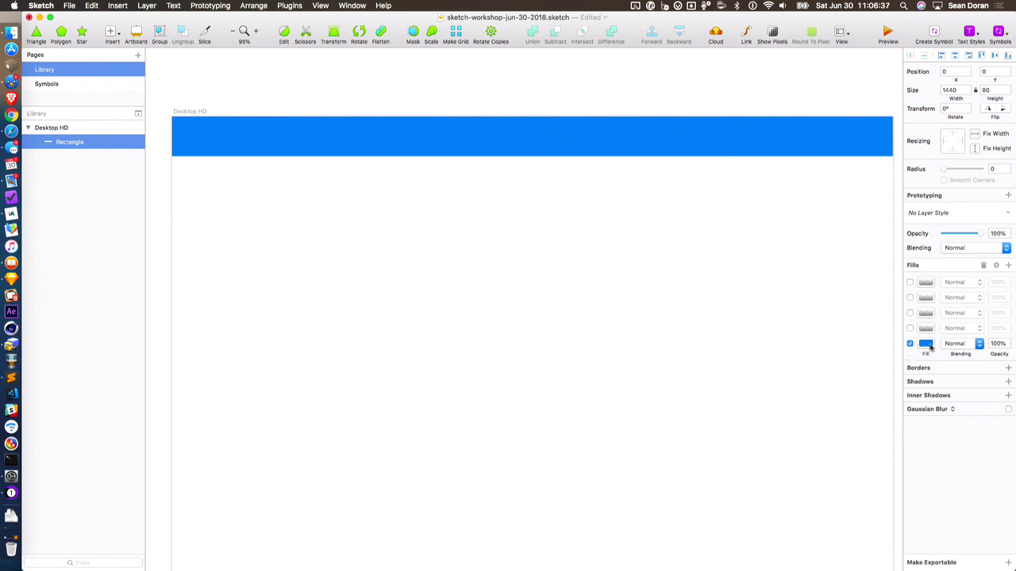
click(910, 343)
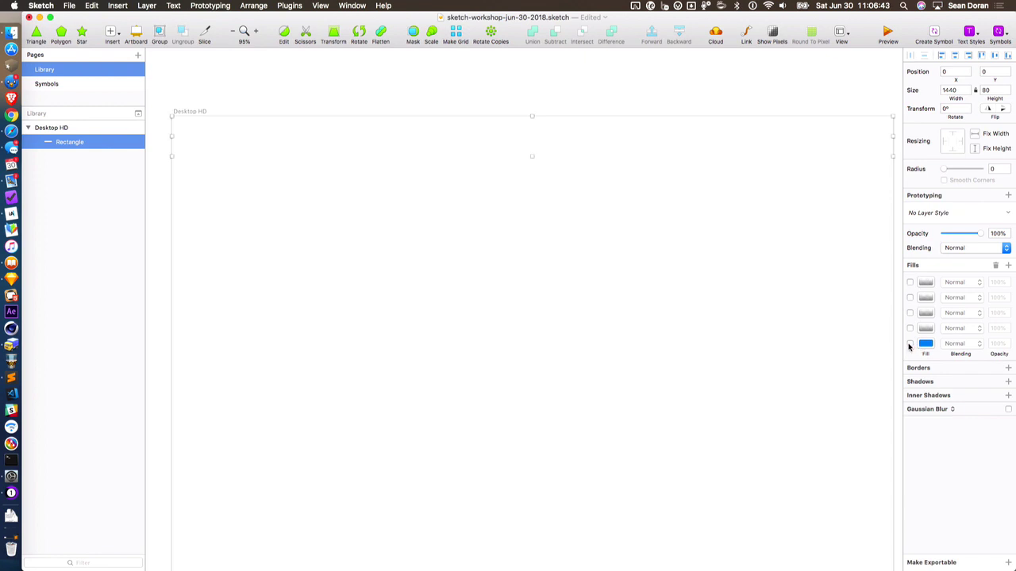
click(911, 345)
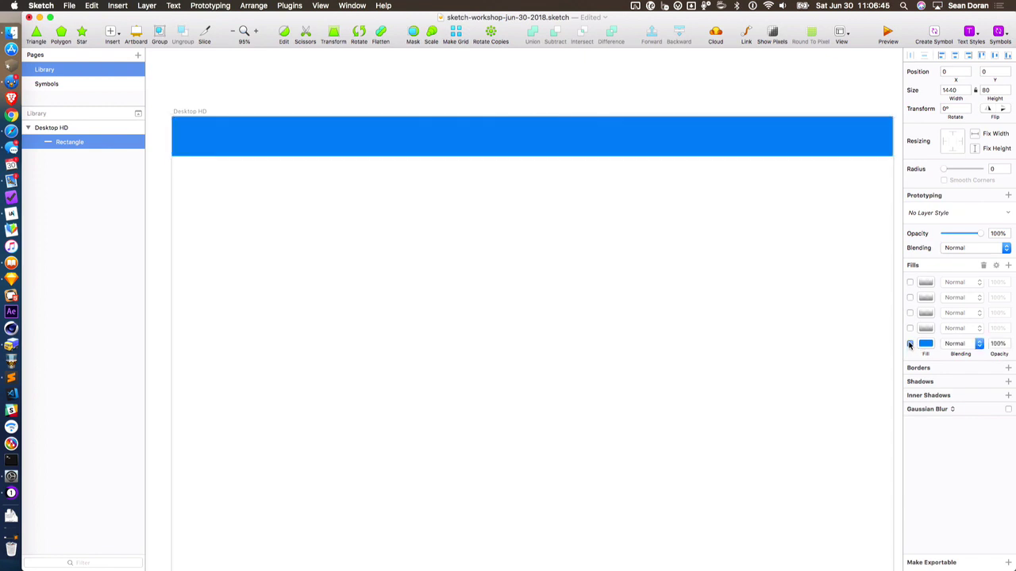
Re-enable the gradient fills, disable the upper three again and remove the unused fills from the header rectangle
click(910, 328)
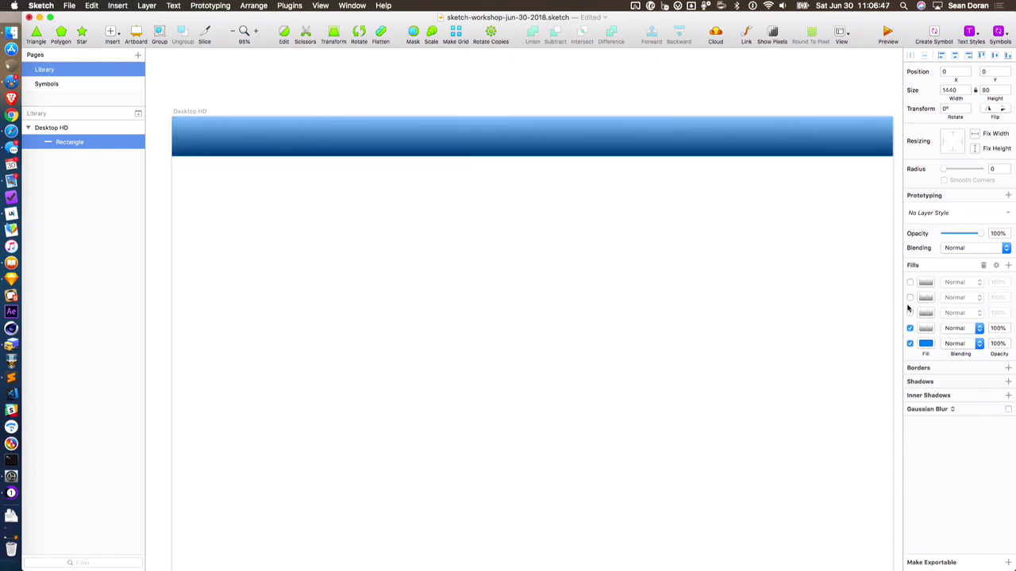
click(910, 313)
click(911, 298)
click(910, 283)
click(910, 283)
click(911, 298)
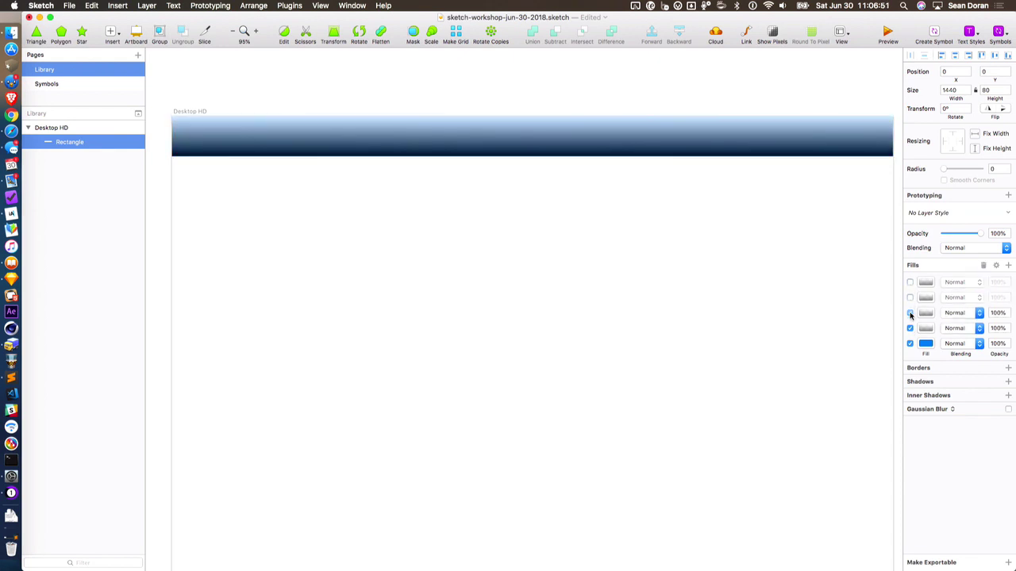
click(910, 313)
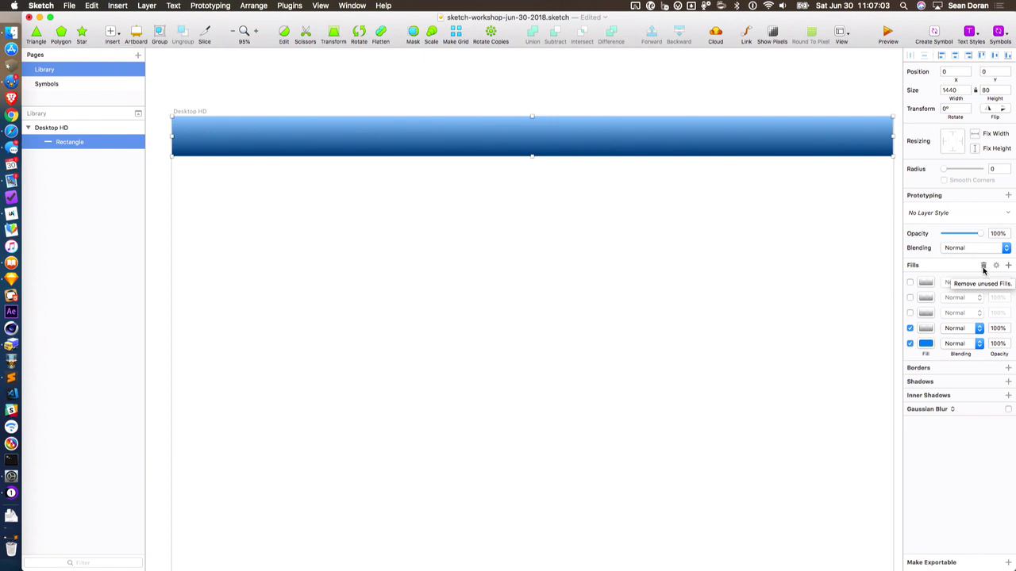
click(983, 268)
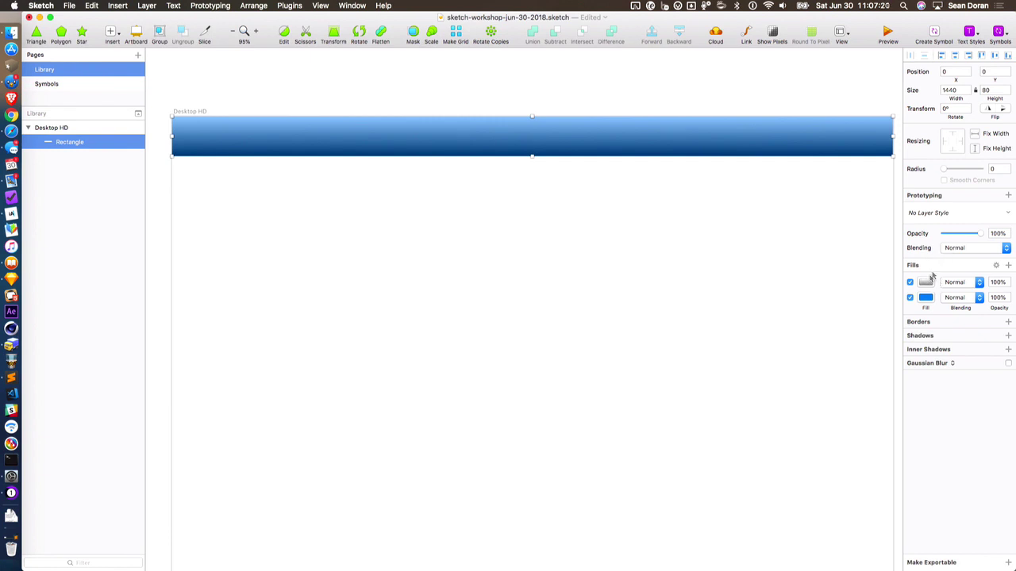
Try the header rectangle's layer opacity at 50% and restore it to 100%
click(962, 234)
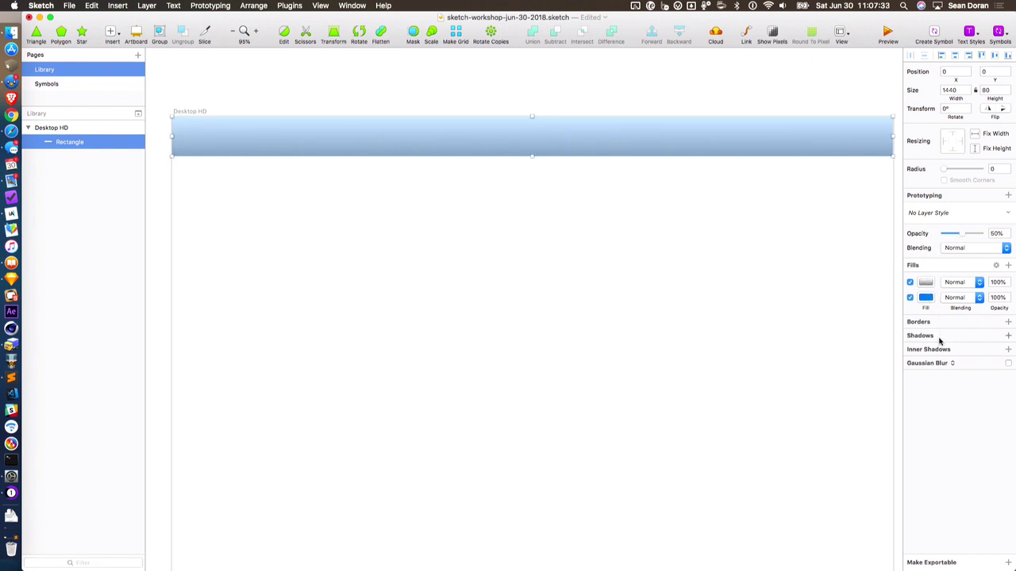
click(980, 234)
drag(980, 234, 1013, 237)
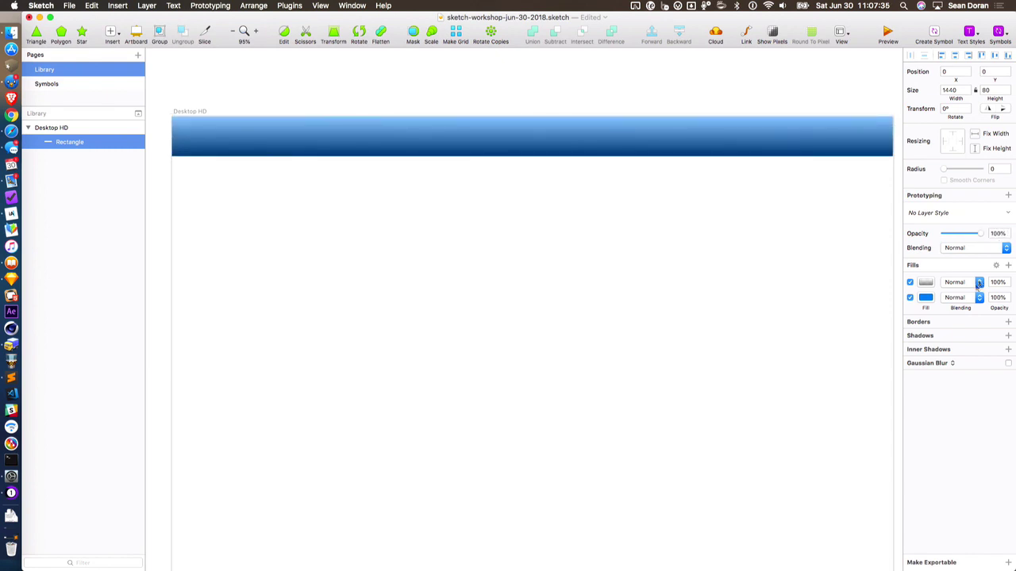
Set the opacity of the header rectangle's gradient fill to 30%
click(998, 283)
mouse_move(998, 307)
mouse_down()
mouse_move(946, 307)
mouse_move(1012, 308)
mouse_up()
mouse_move(988, 308)
mouse_down()
mouse_move(962, 305)
mouse_move(999, 310)
mouse_up()
drag(1002, 308, 968, 311)
key(super+a)
text(30)
key(Return)
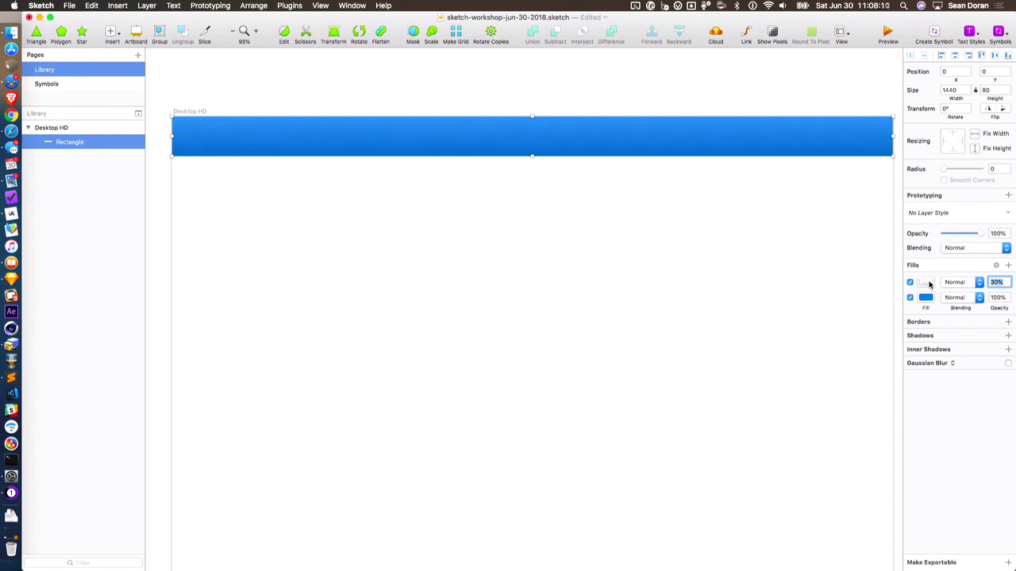
Change the header rectangle's gradient fill to a solid colour fill
click(927, 284)
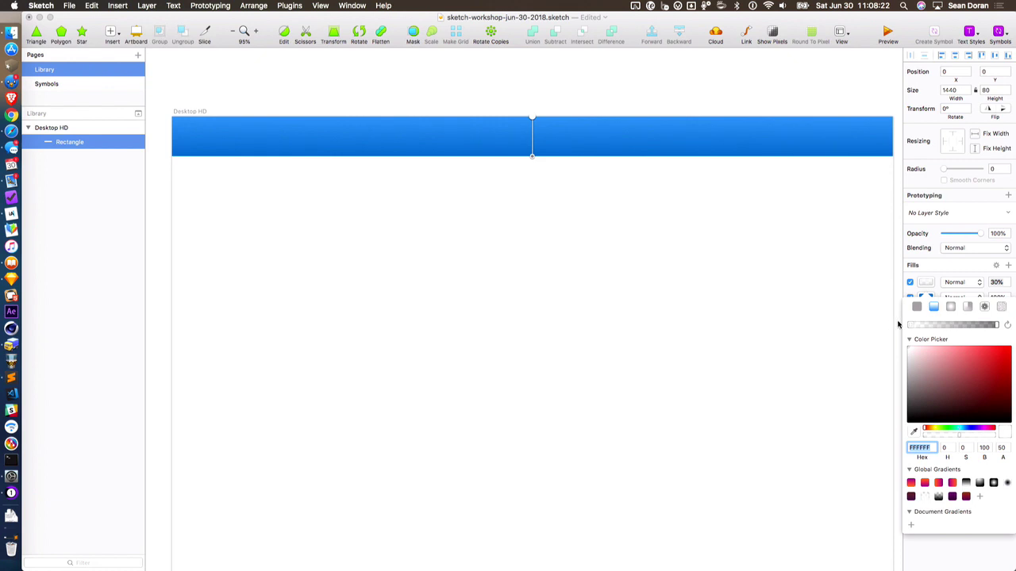
click(916, 308)
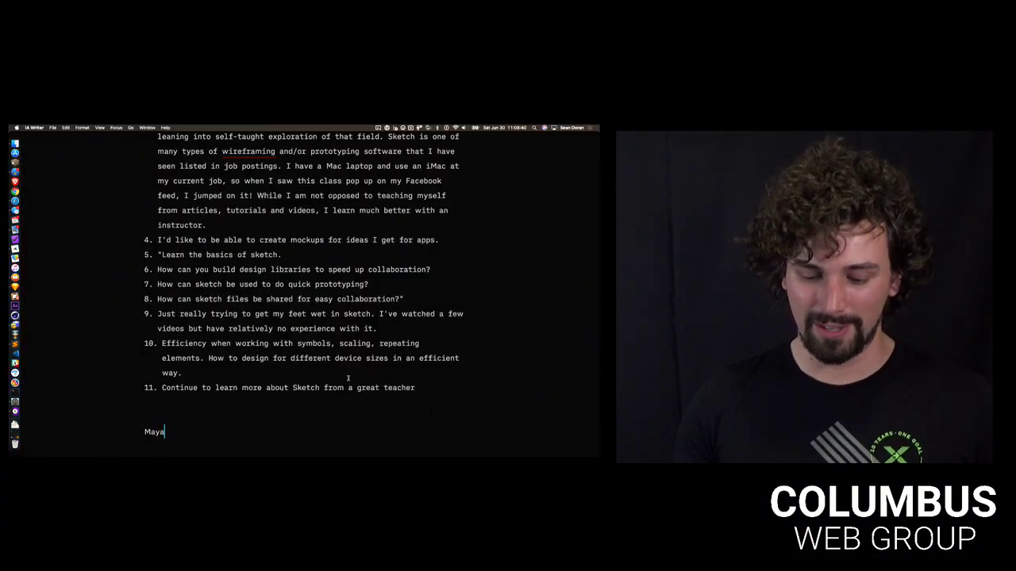
Add the line "DO THIS OR DIEEE" above the last line of the workshop notes in iA Writer
scroll(302, 286, down, 1)
key(Return)
text(DO THIS OR DI)
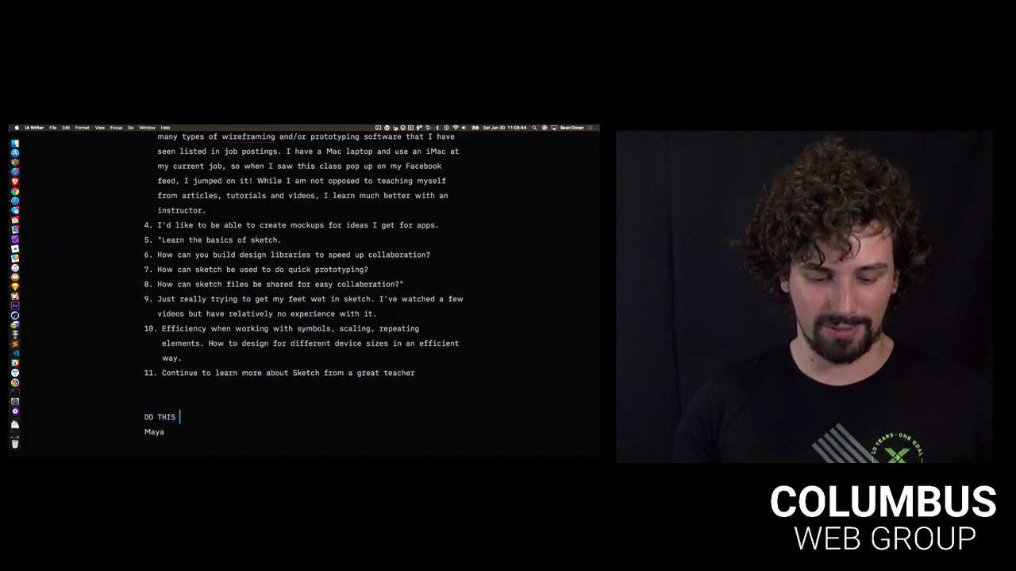
text(EEE)
key(Down)
key(shift+super+l)
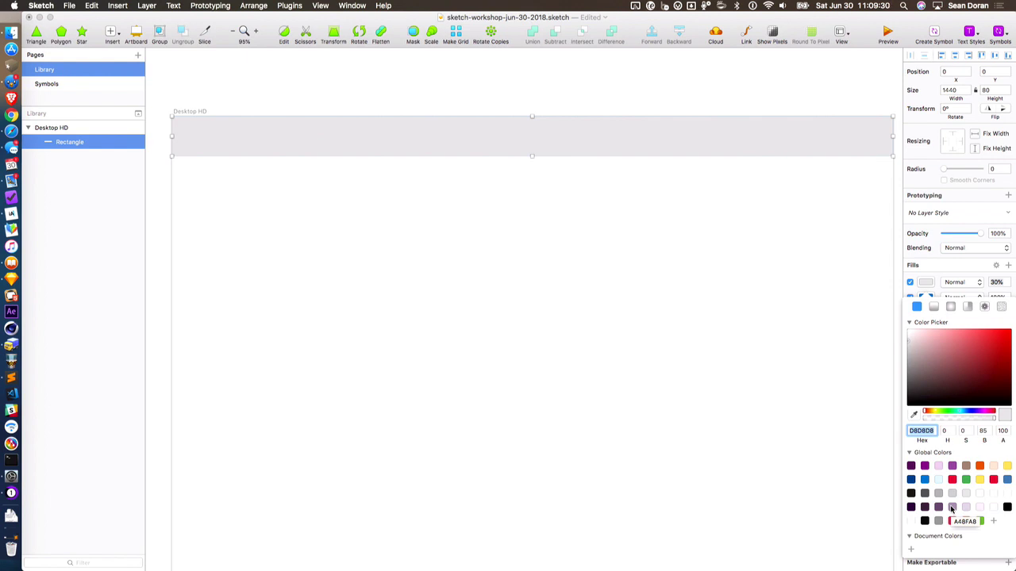
Back in Sketch, add the current grey D8D8D8 repeatedly as swatches to the Global Colors
right_click(920, 467)
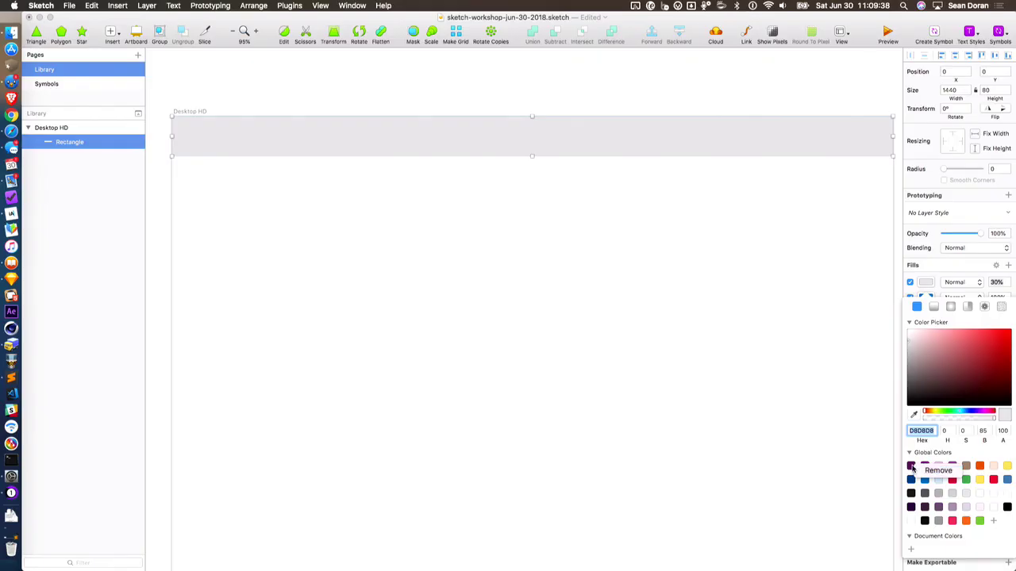
click(967, 450)
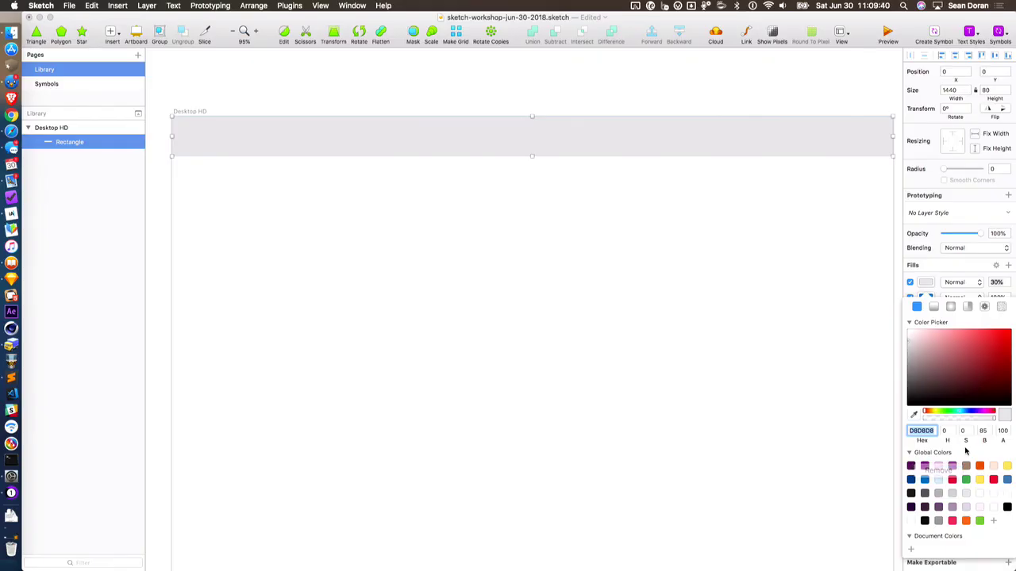
click(992, 522)
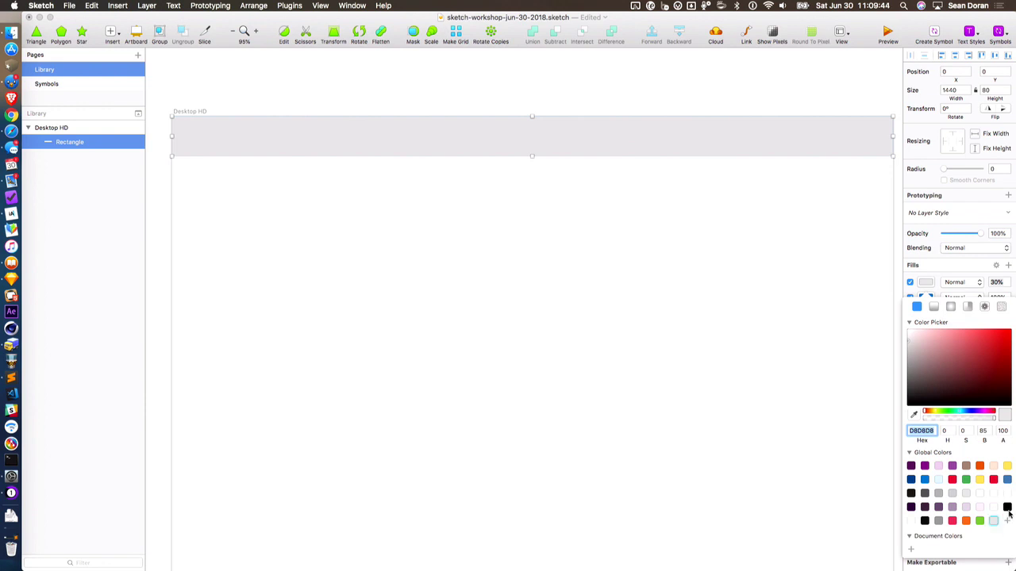
double_click(1008, 522)
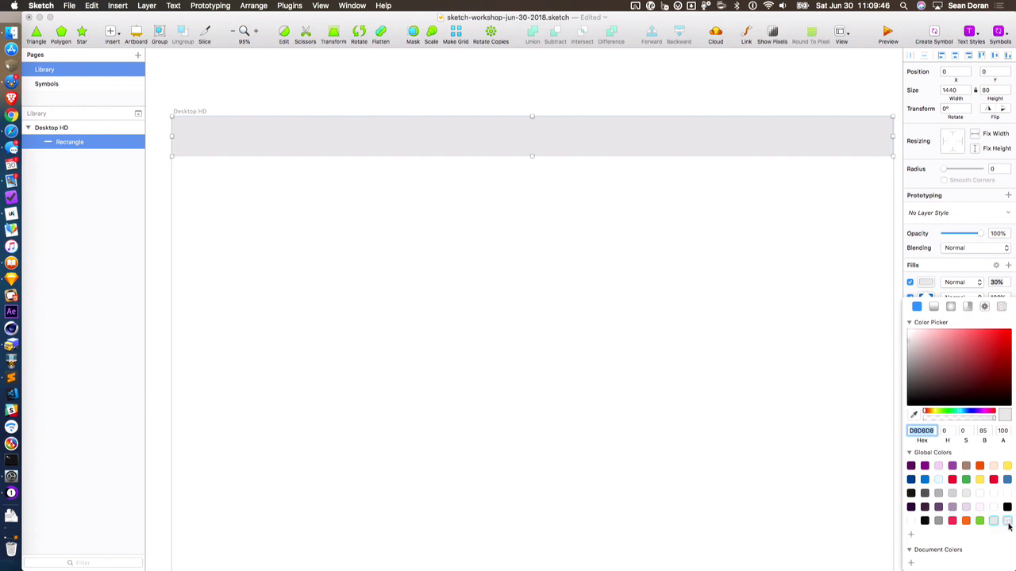
Remove the duplicate grey swatches from the Global Colors, keeping a single D8D8D8 swatch
click(926, 535)
right_click(926, 535)
click(941, 539)
right_click(912, 537)
click(936, 539)
right_click(1010, 521)
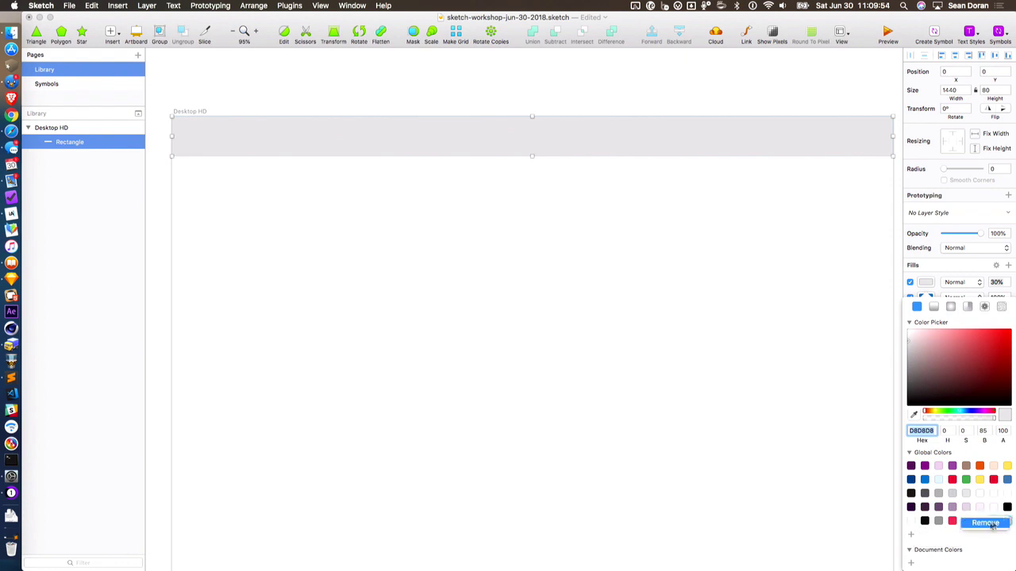
click(992, 523)
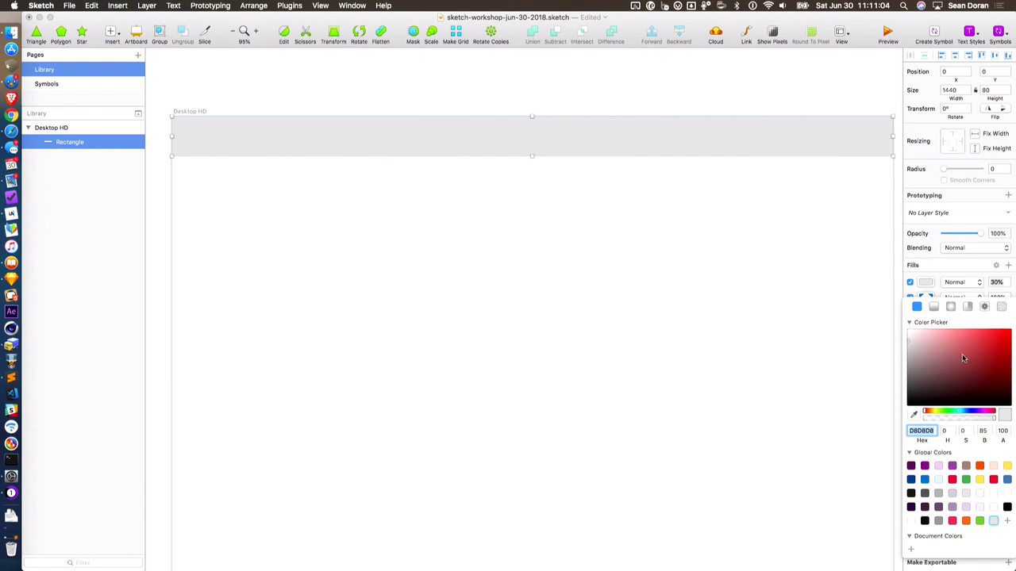
Set the header rectangle's top fill to the purple 68356B with 67% opacity
mouse_move(963, 359)
mouse_down()
mouse_move(932, 367)
mouse_move(989, 352)
mouse_move(1006, 375)
mouse_move(954, 338)
mouse_move(946, 366)
mouse_move(959, 376)
mouse_up()
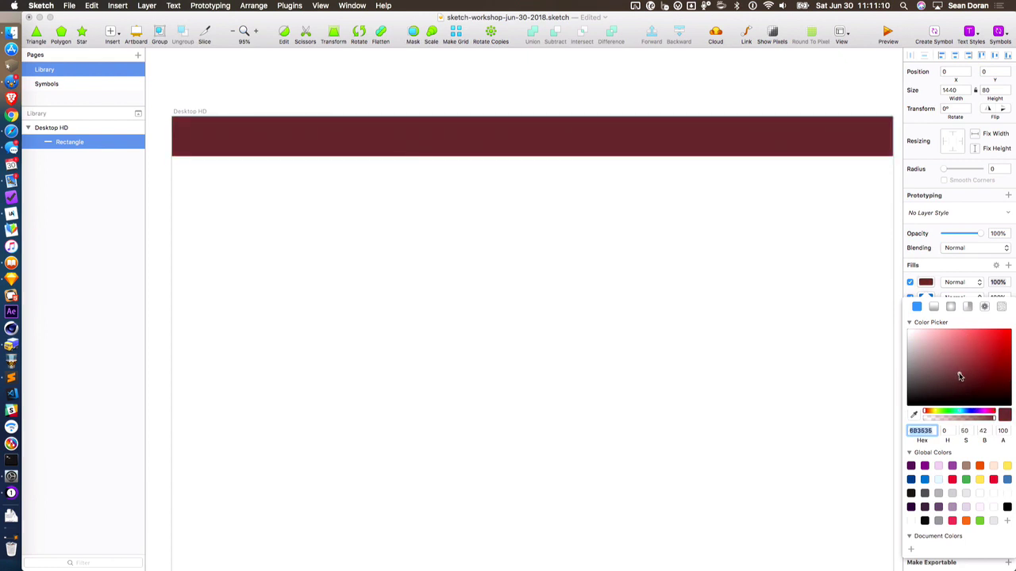
drag(926, 414, 970, 422)
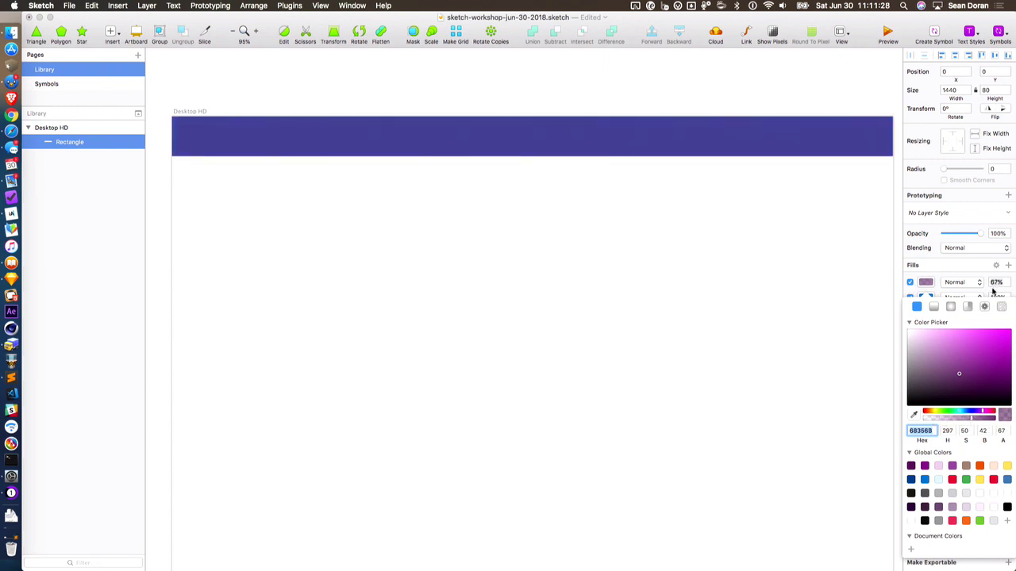
Set the purple top fill's opacity to 91%, then try a linear gradient with adjusted transparency and return the fill to solid colour
drag(963, 421, 990, 423)
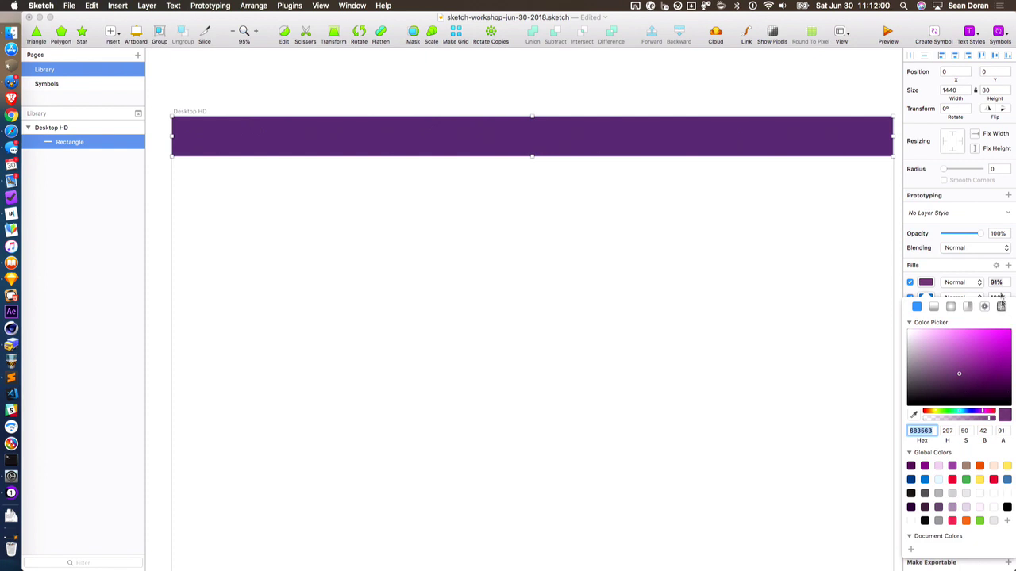
click(934, 307)
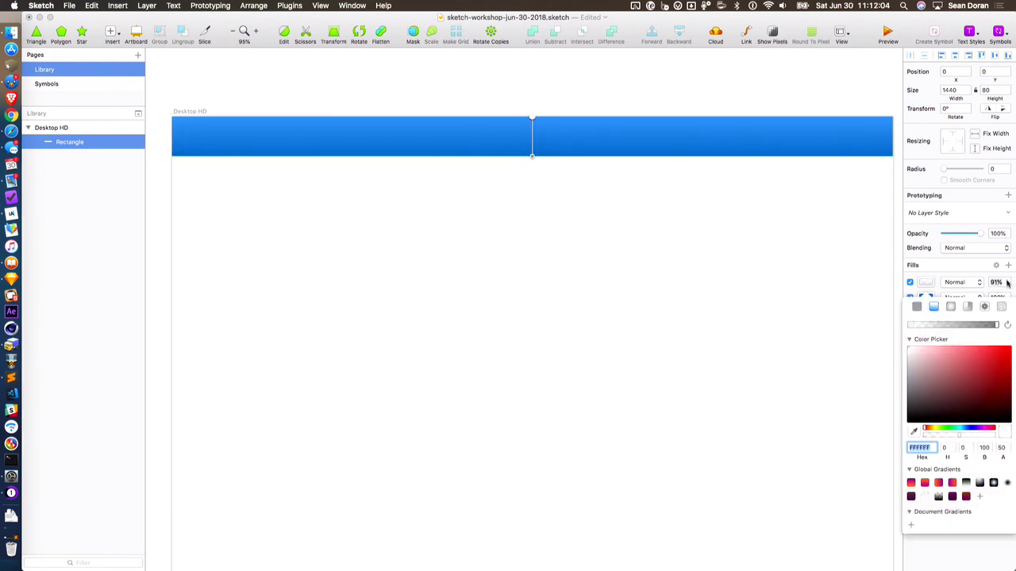
mouse_move(963, 435)
mouse_down()
mouse_move(976, 436)
mouse_move(933, 436)
mouse_move(1014, 435)
mouse_move(928, 438)
mouse_move(1014, 447)
mouse_up()
click(918, 307)
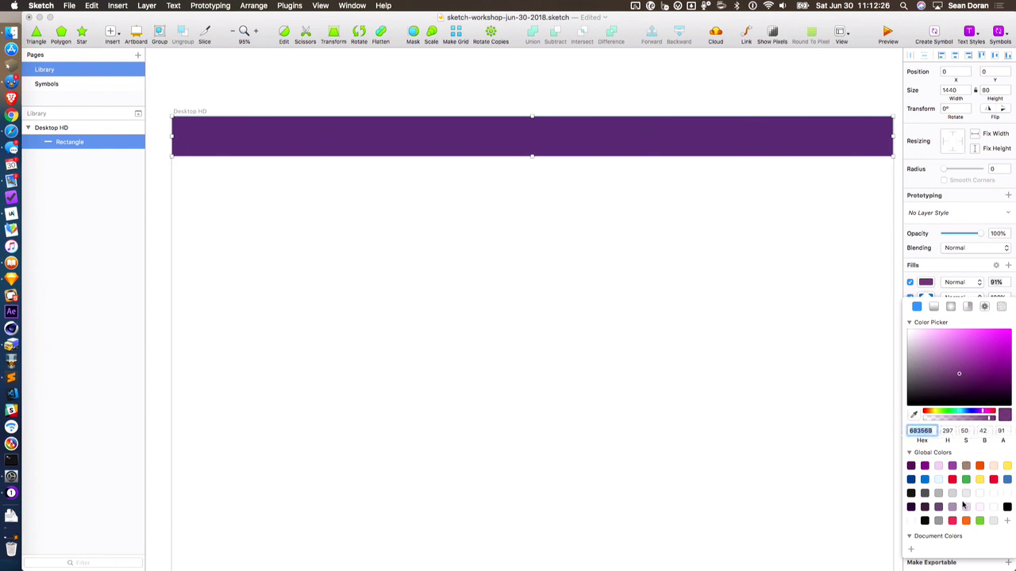
Move the document window down to expose the desktop and the Dock, keeping the header rectangle selected
click(914, 416)
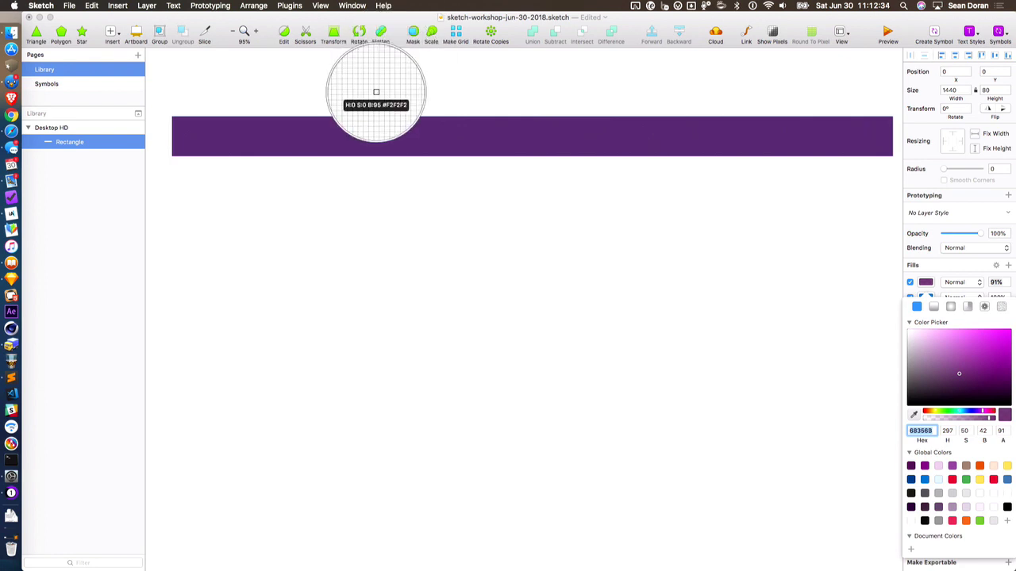
key(Escape)
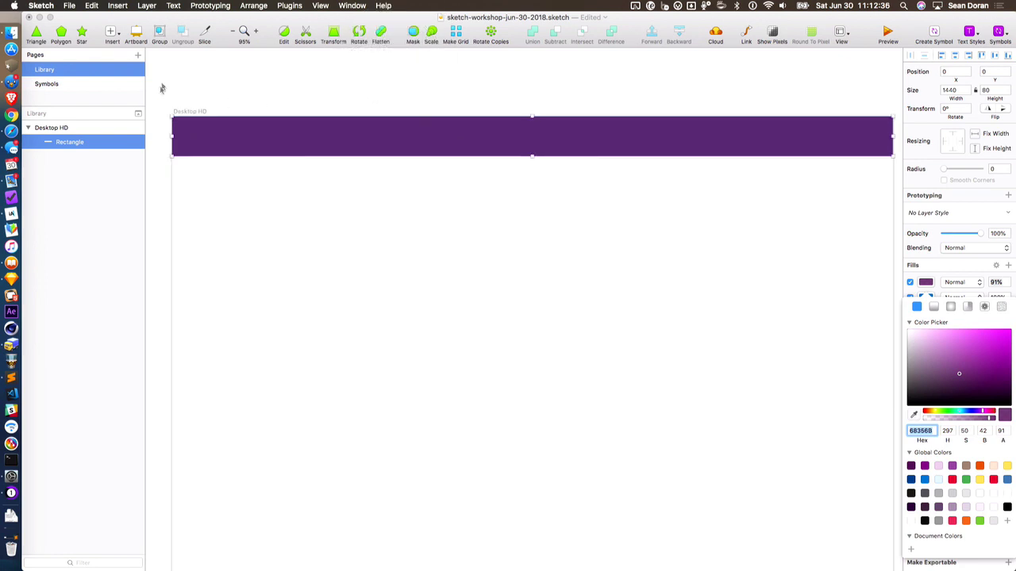
click(88, 22)
mouse_move(88, 22)
mouse_down()
mouse_move(270, 49)
mouse_move(255, 28)
mouse_up()
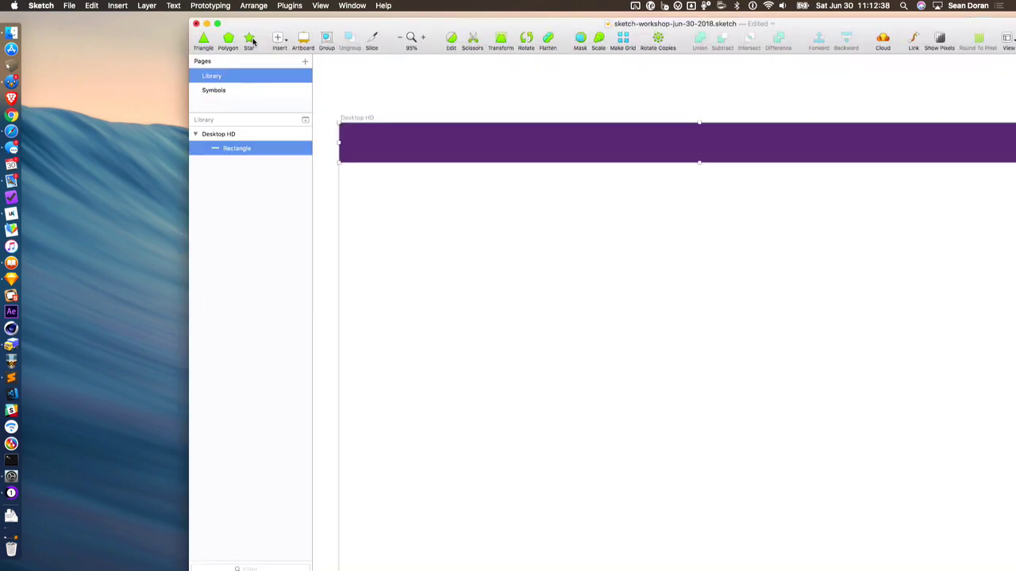
key(super+h)
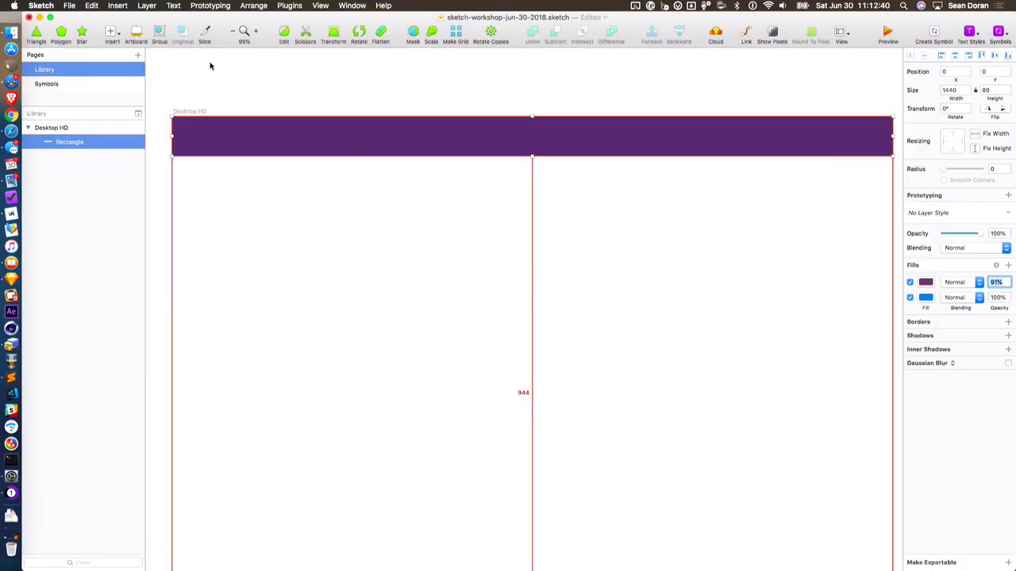
click(227, 72)
drag(77, 22, 245, 22)
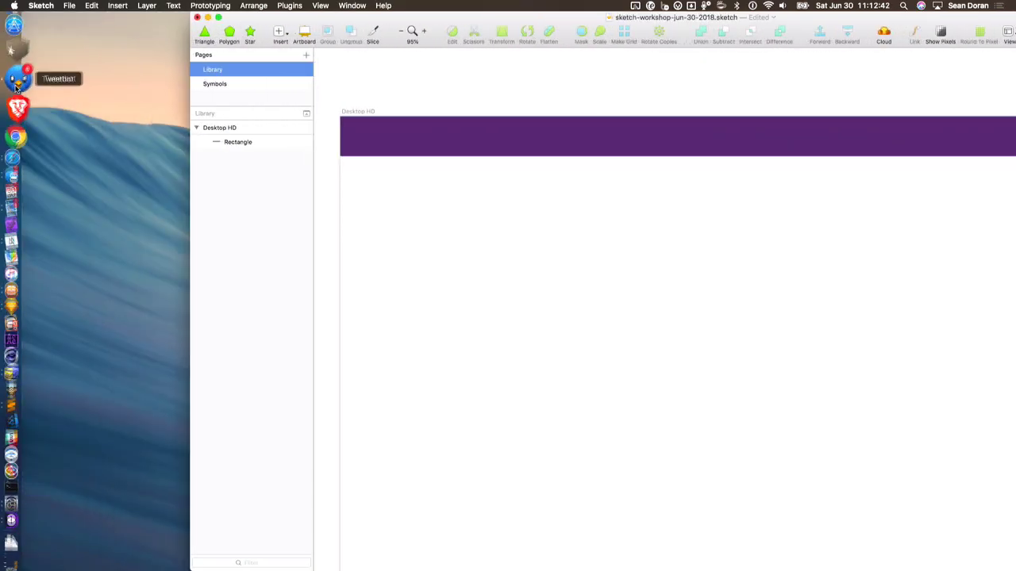
click(485, 137)
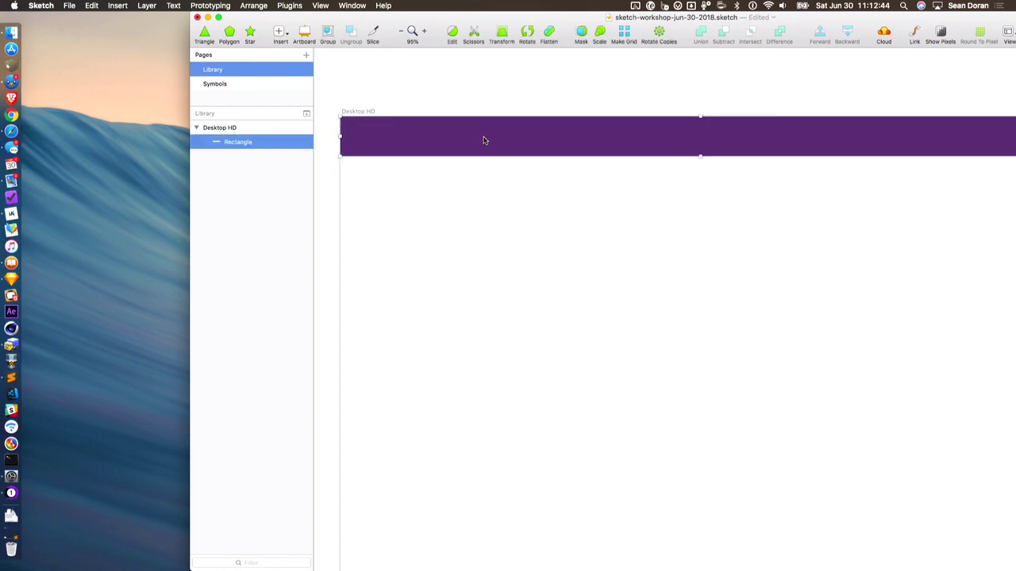
double_click(569, 22)
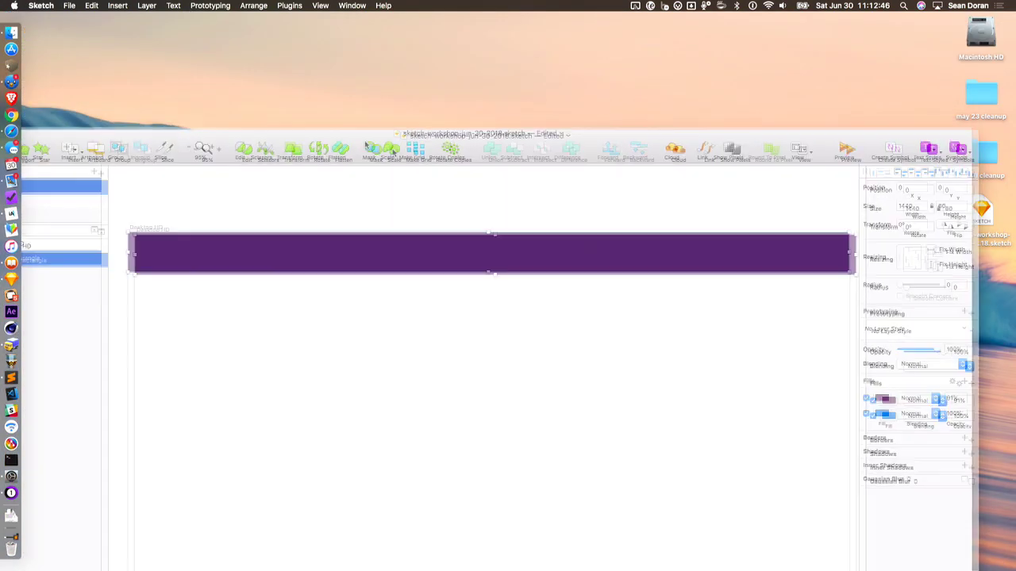
Sample the blue 3383D7 from the Tweetbot icon in the Dock as the header rectangle's top fill
click(965, 418)
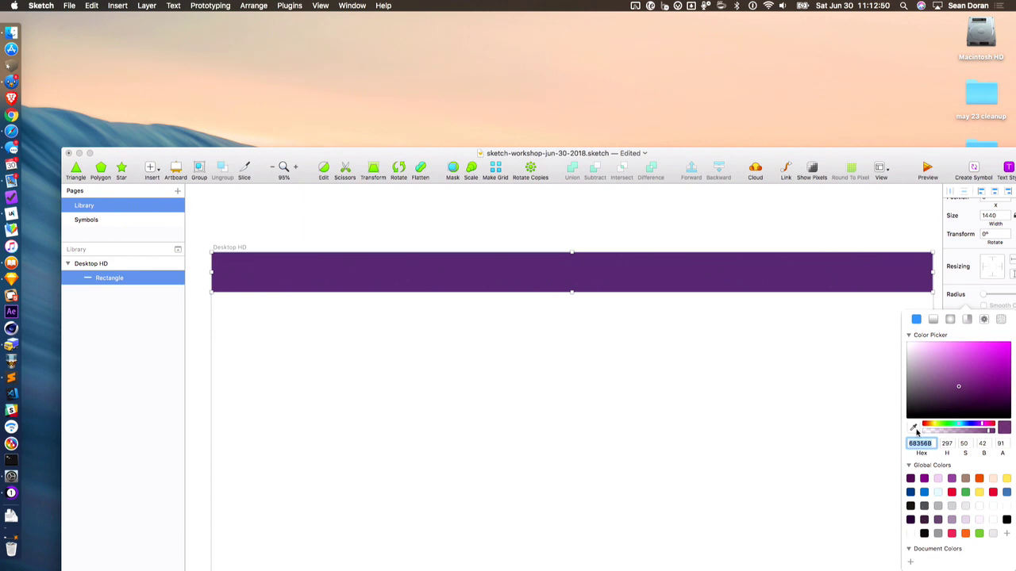
click(915, 429)
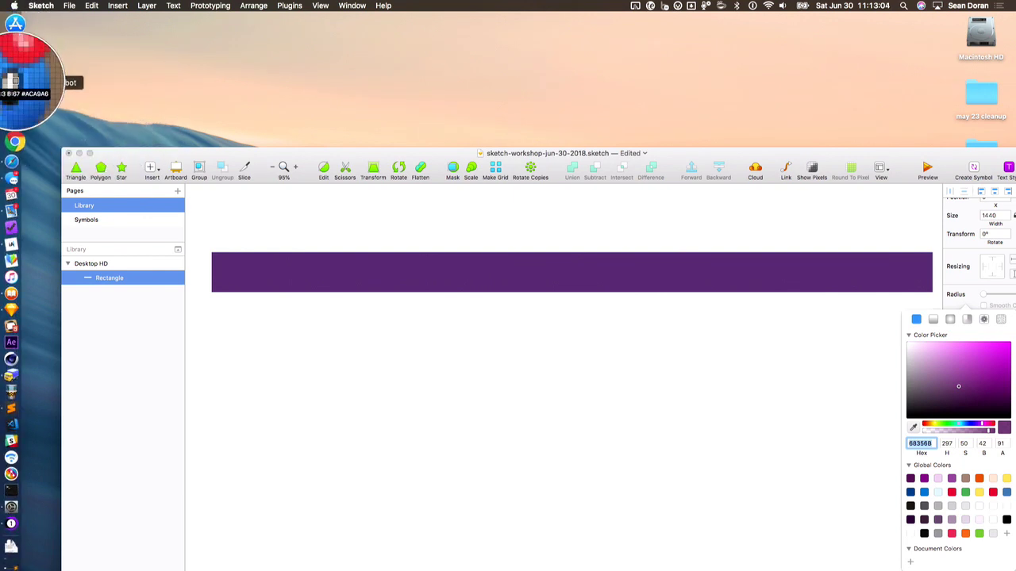
click(15, 83)
Move the document window back up and place a copy of the header rectangle just below the original, at about Y 112
drag(458, 154, 421, 36)
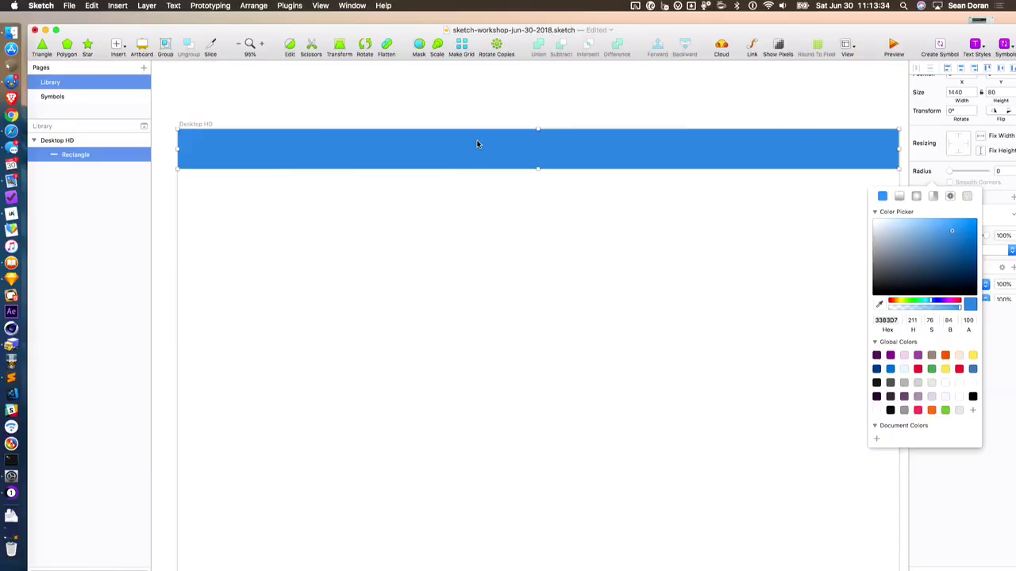
click(457, 212)
drag(426, 158, 432, 214)
Sample the lower rectangle's blue 3383D7 with the eyedropper as the original header rectangle's top fill
click(488, 143)
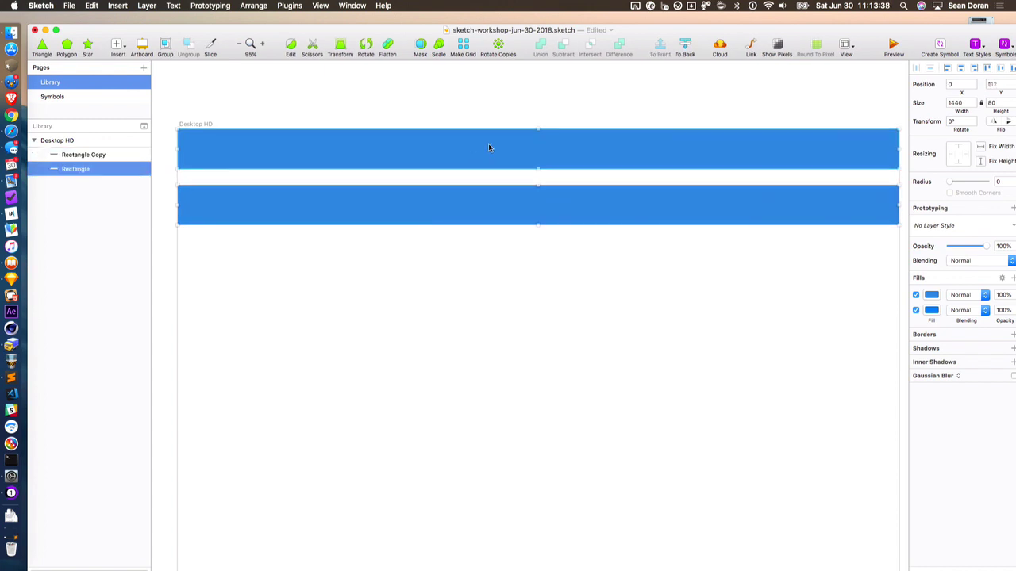
click(930, 294)
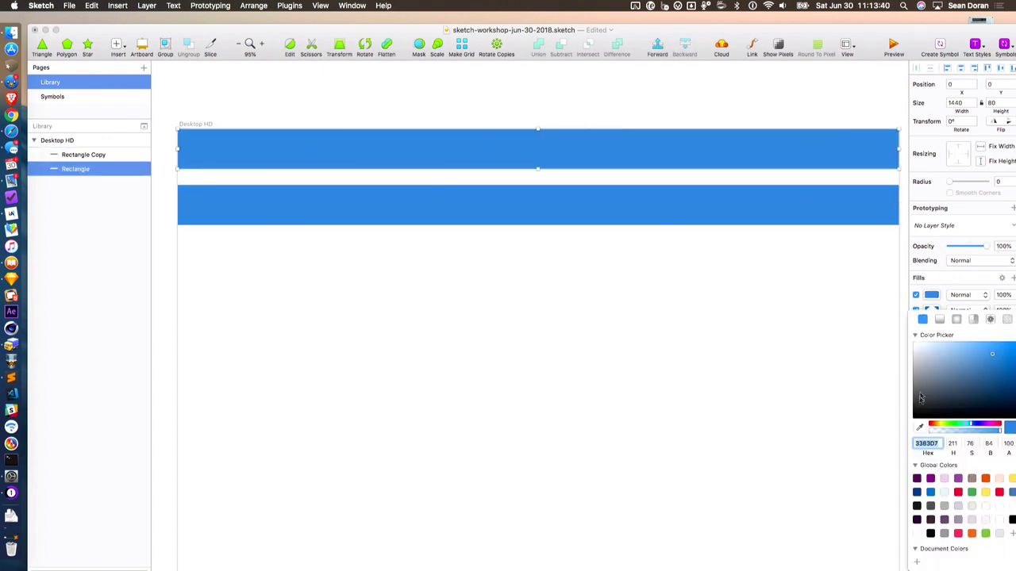
click(936, 449)
click(920, 427)
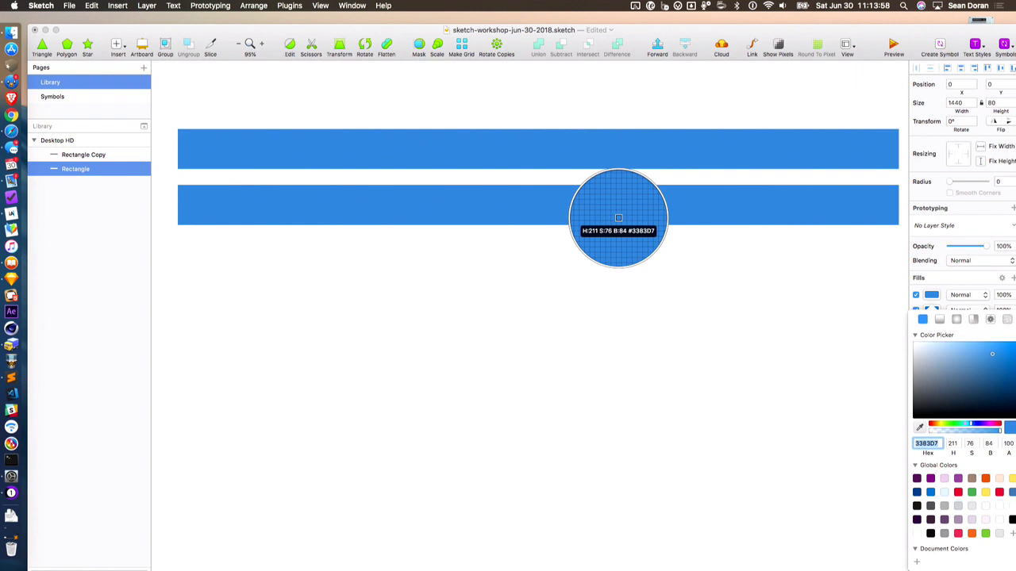
click(618, 217)
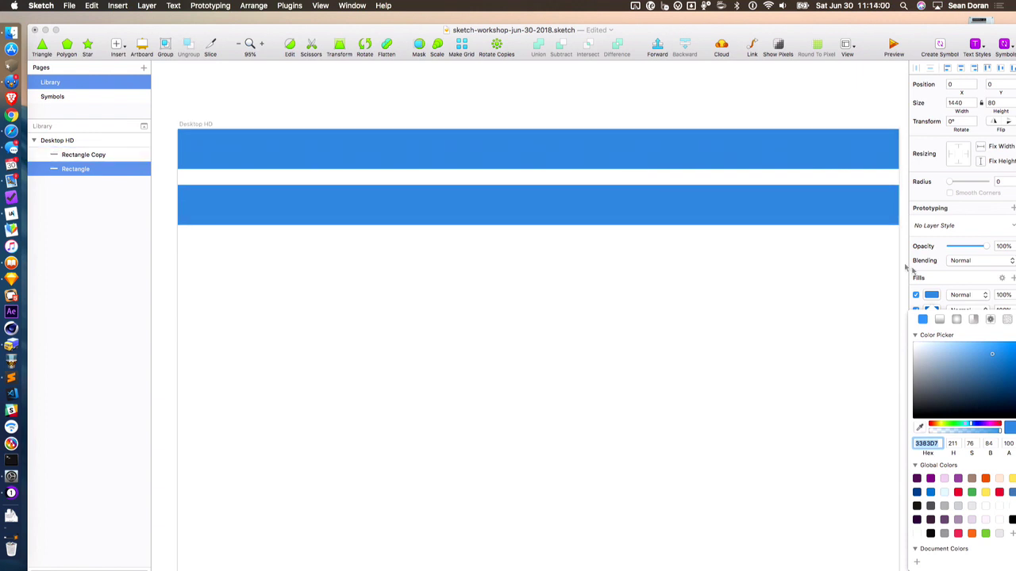
click(930, 295)
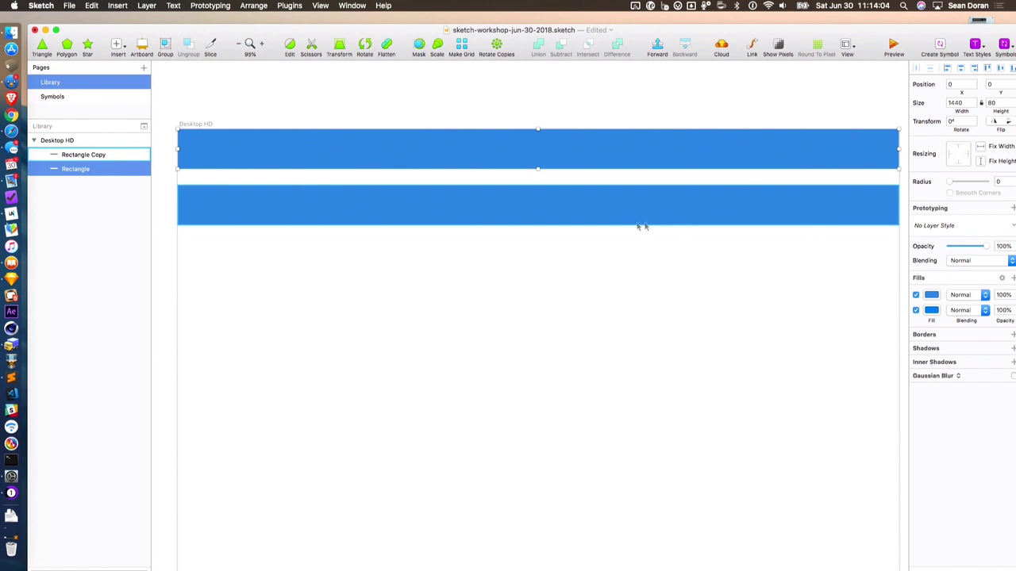
Open the application preferences
click(41, 5)
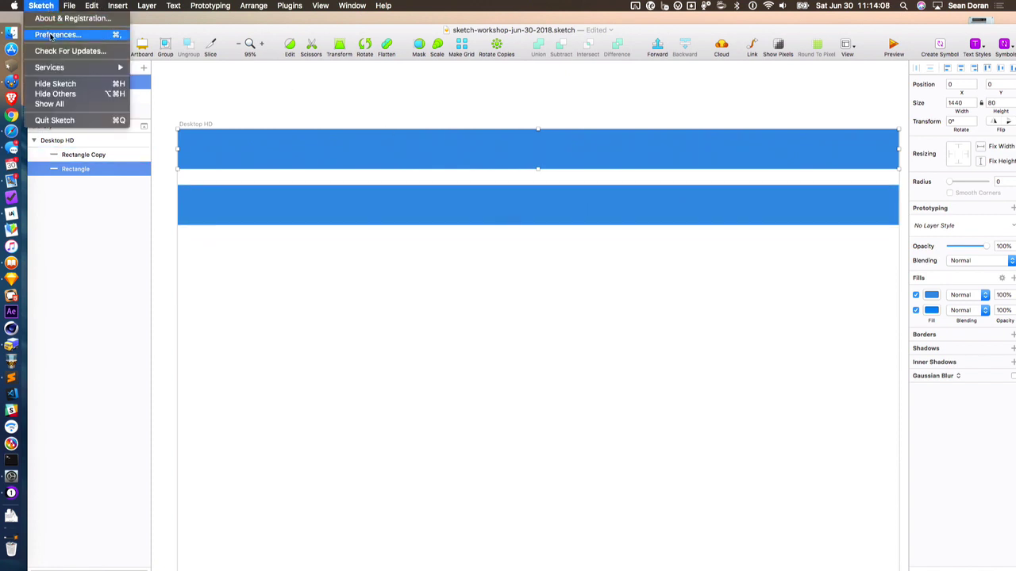
Open the general preferences and inspect the Color Profile options without changing the current choice
click(51, 35)
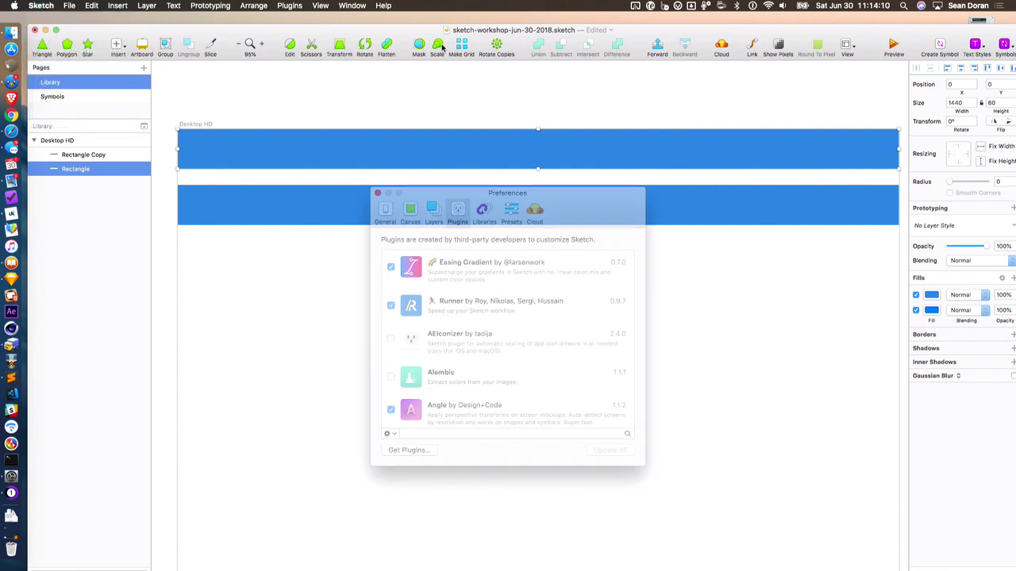
drag(617, 193, 677, 70)
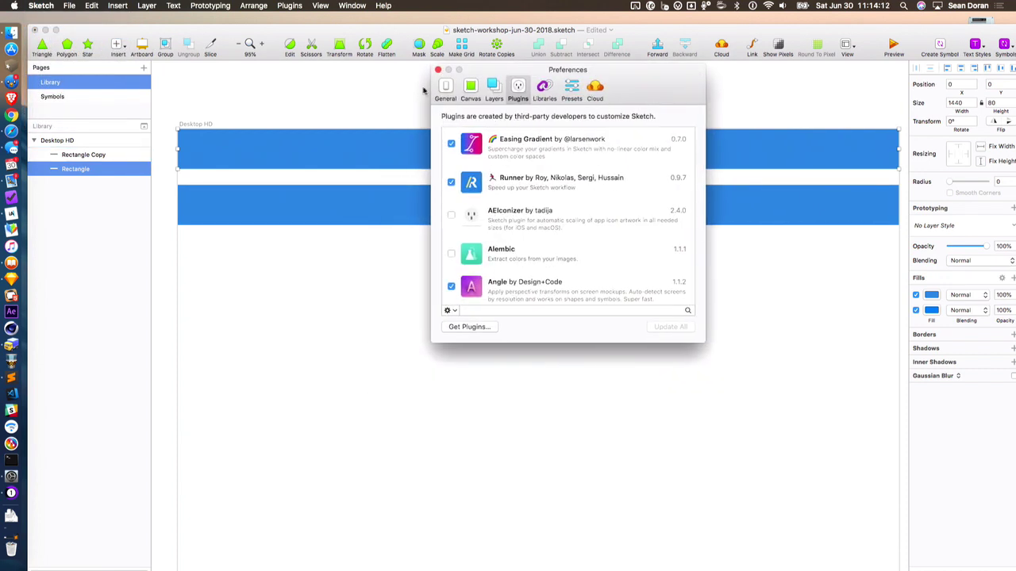
click(447, 92)
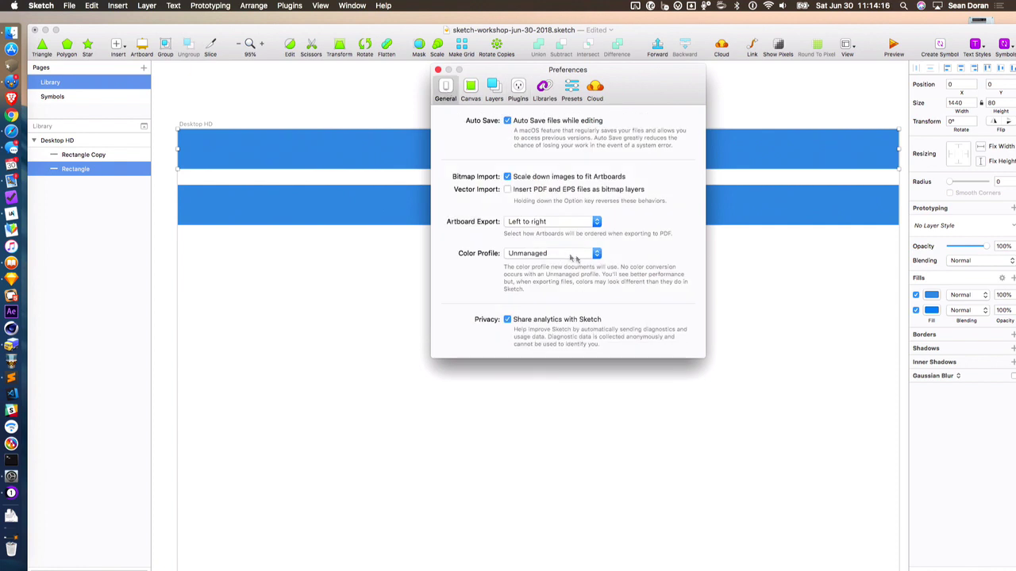
click(597, 256)
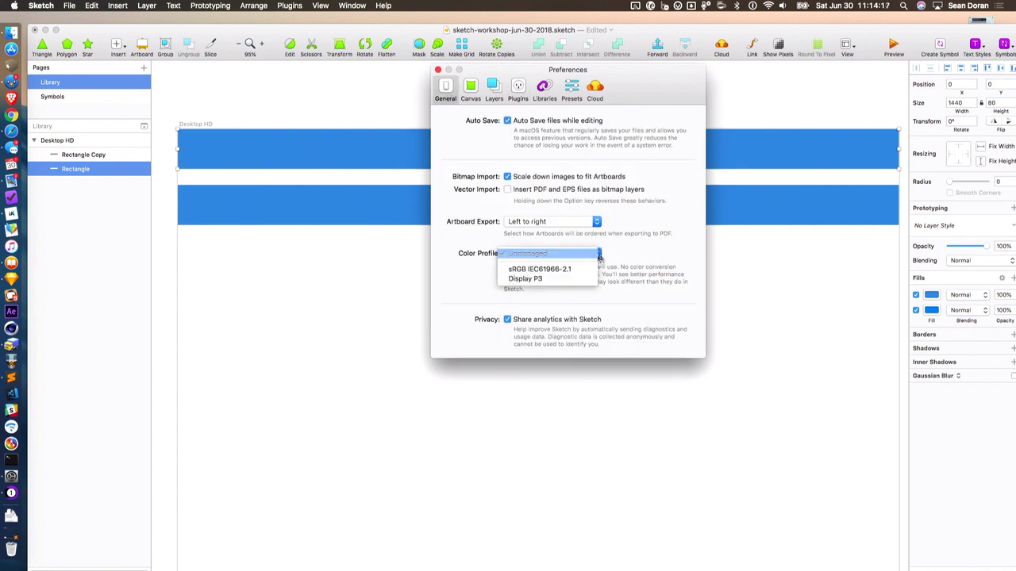
click(660, 253)
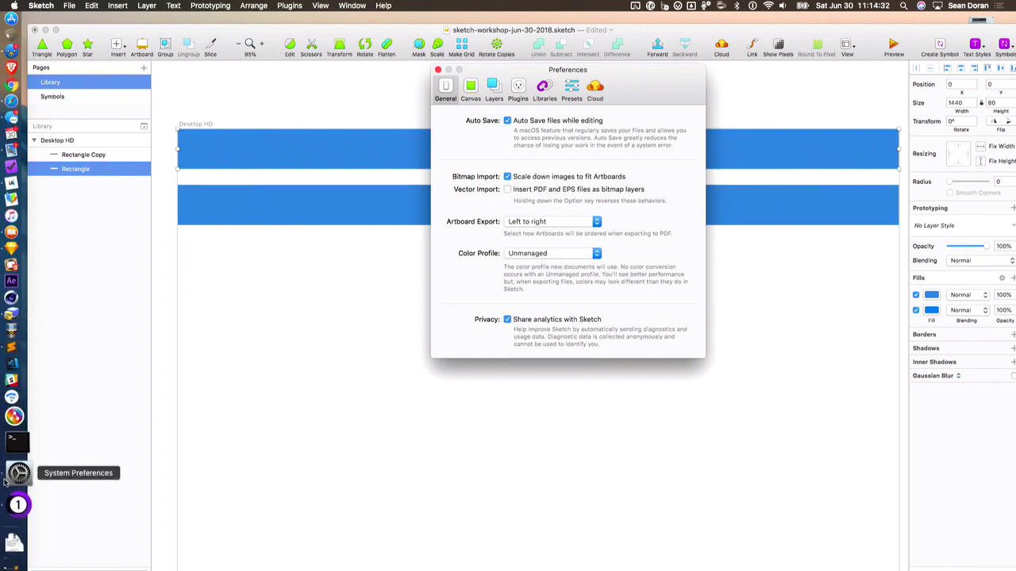
Switch to System Preferences, merge Desktop 2 into Desktop 1 by removing it, and minimize the iBooks window
click(8, 479)
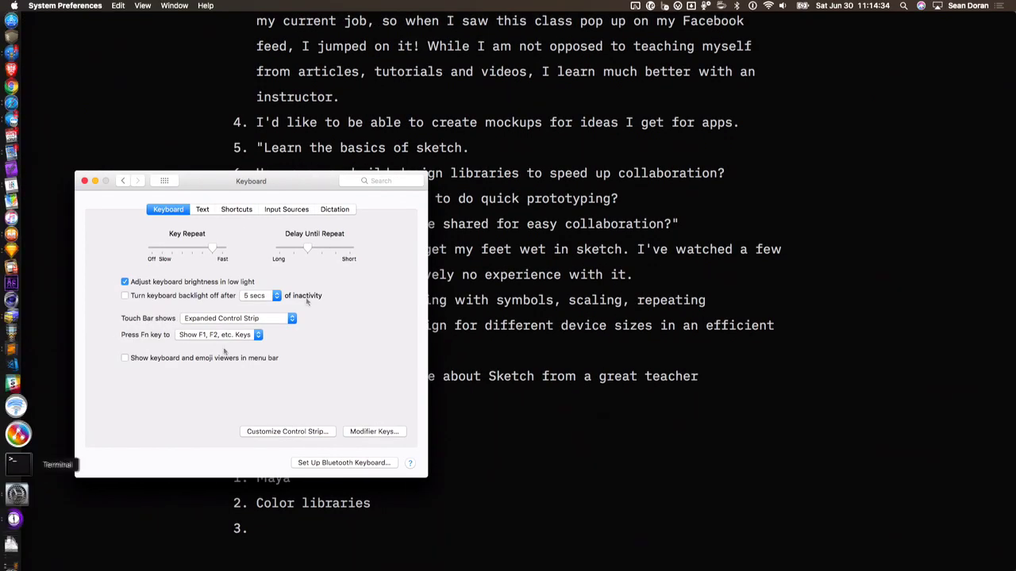
key(ctrl+Up)
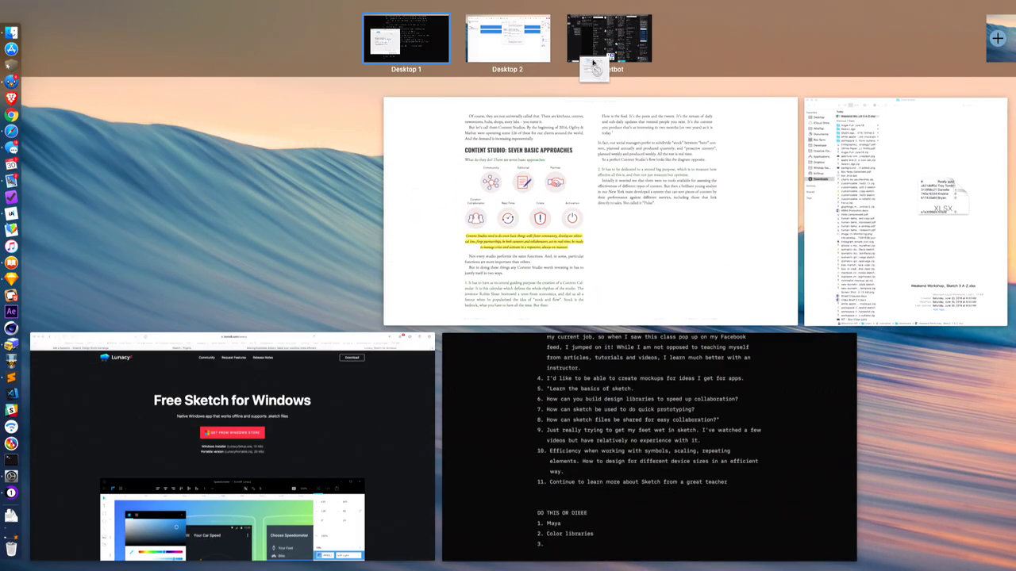
click(366, 14)
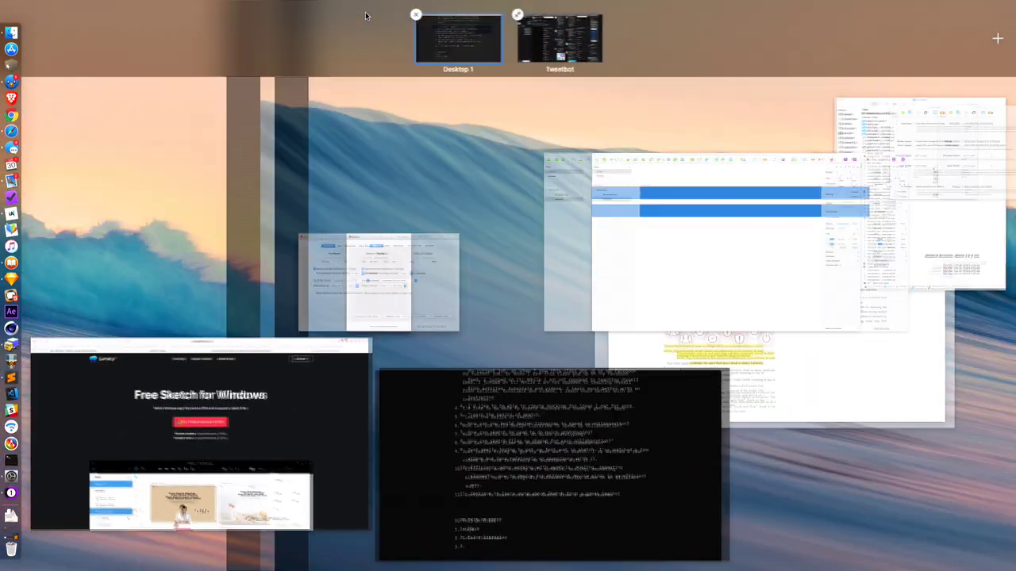
click(794, 381)
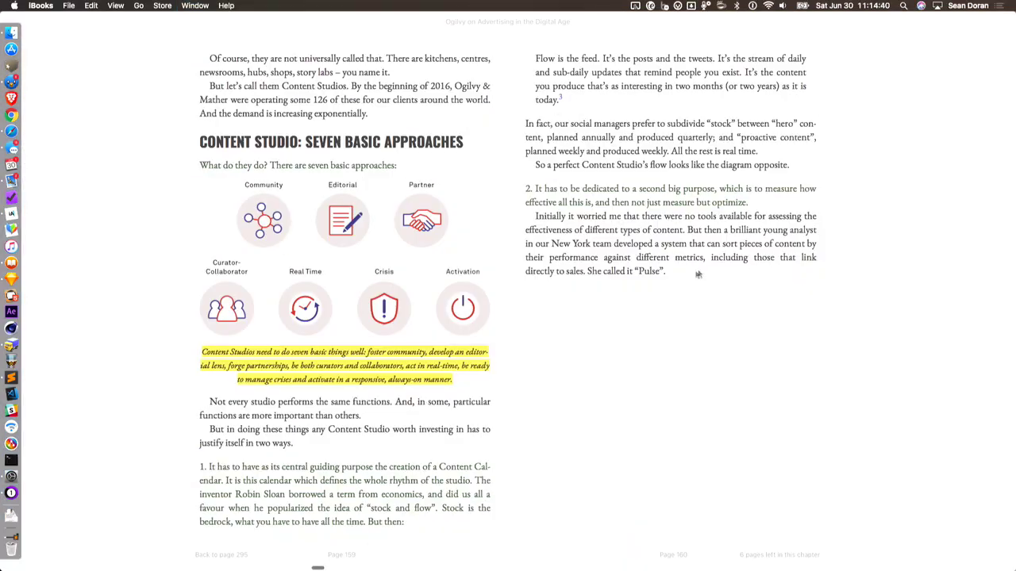
key(ctrl+Up)
key(ctrl+Up)
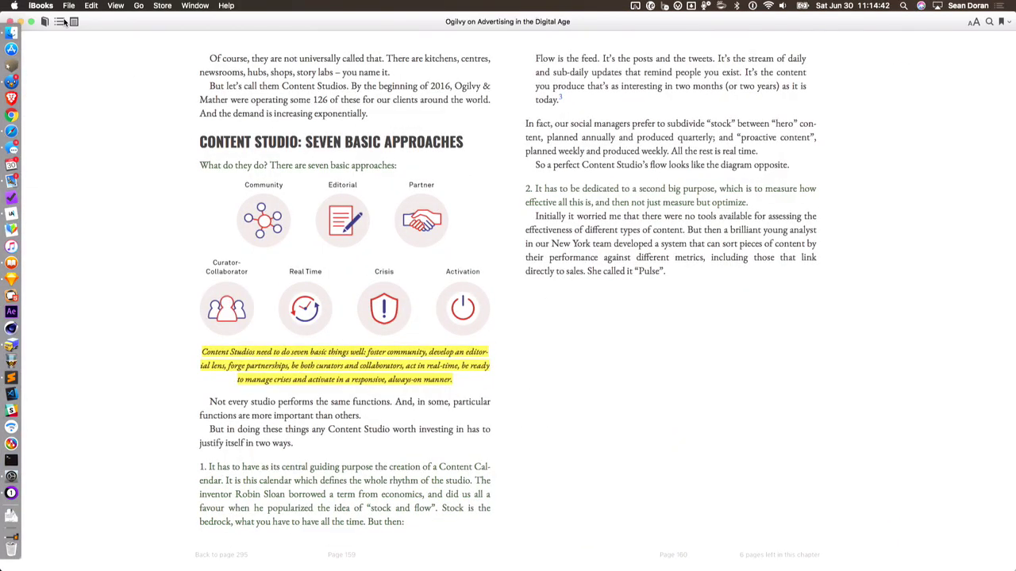
click(20, 22)
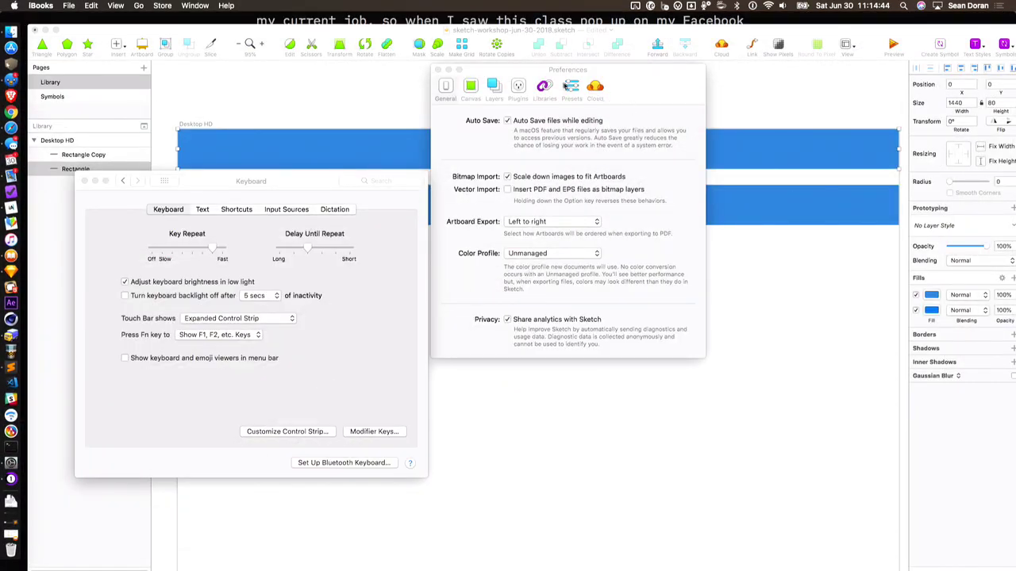
Show the Color settings of the BMD USMR display in System Preferences
drag(240, 186, 488, 103)
click(410, 99)
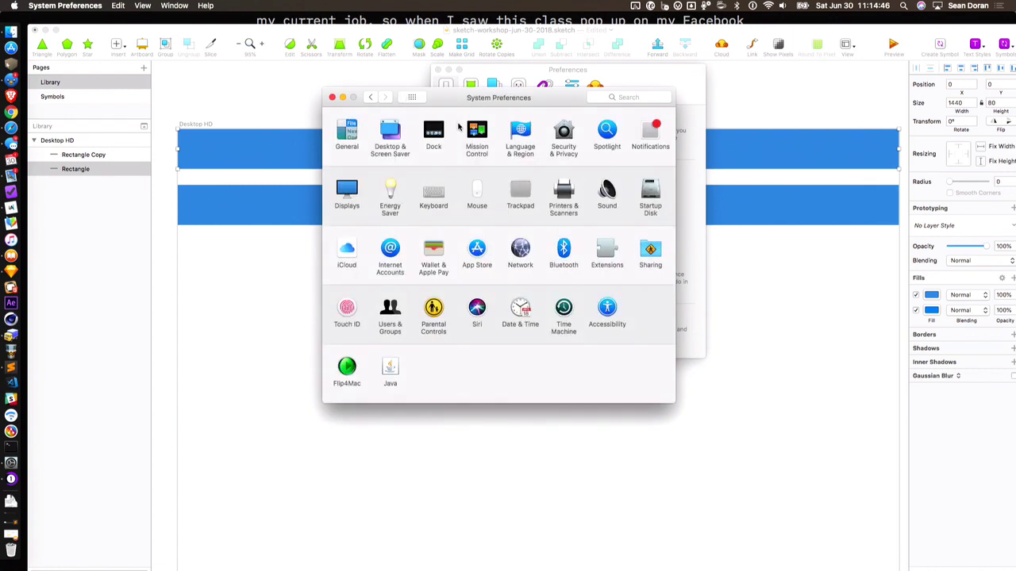
click(355, 192)
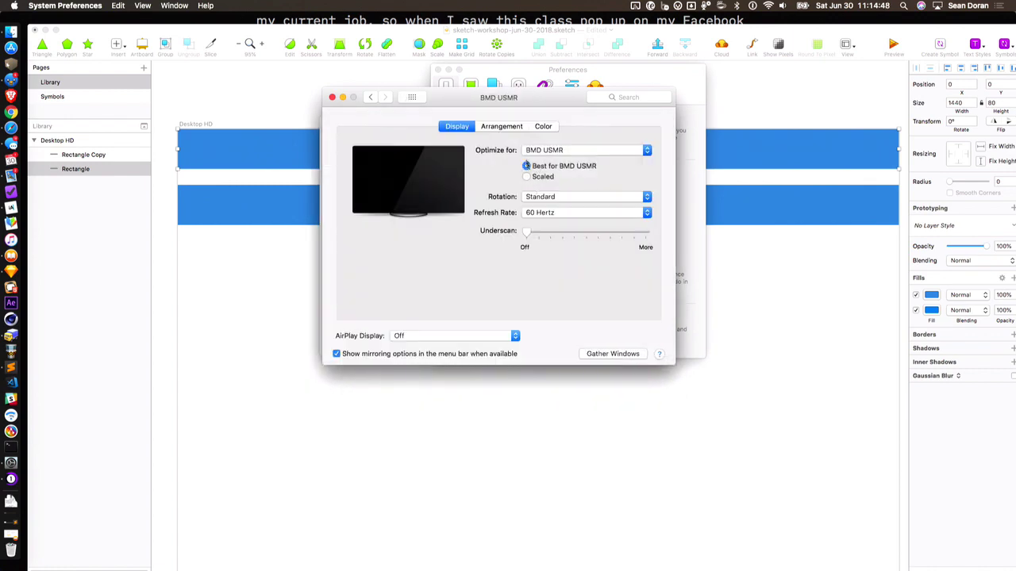
click(543, 128)
drag(547, 100, 498, 91)
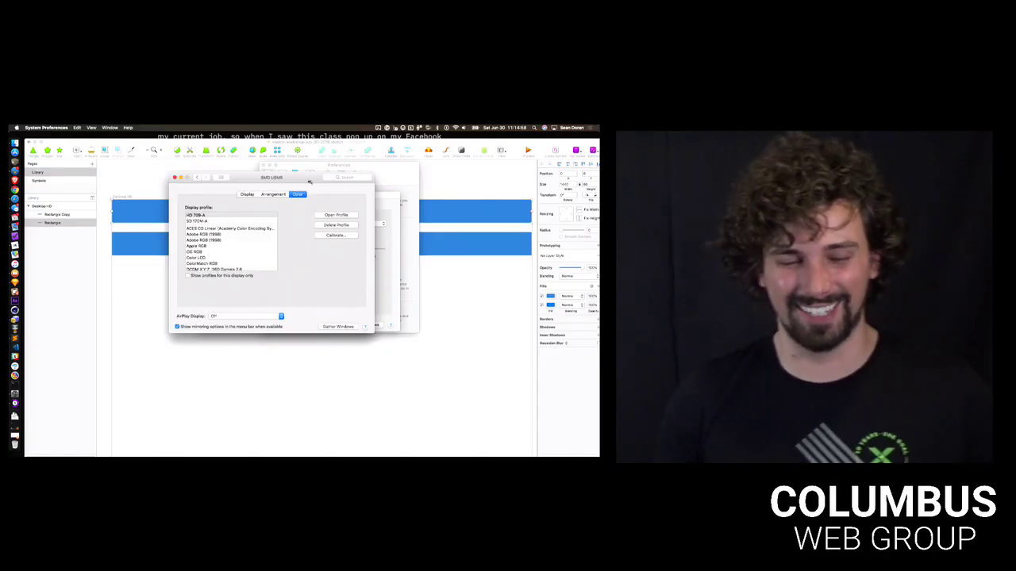
Look through the display profile list with HD 709-A selected, and close the System Preferences and Sketch preferences windows
drag(289, 189, 289, 191)
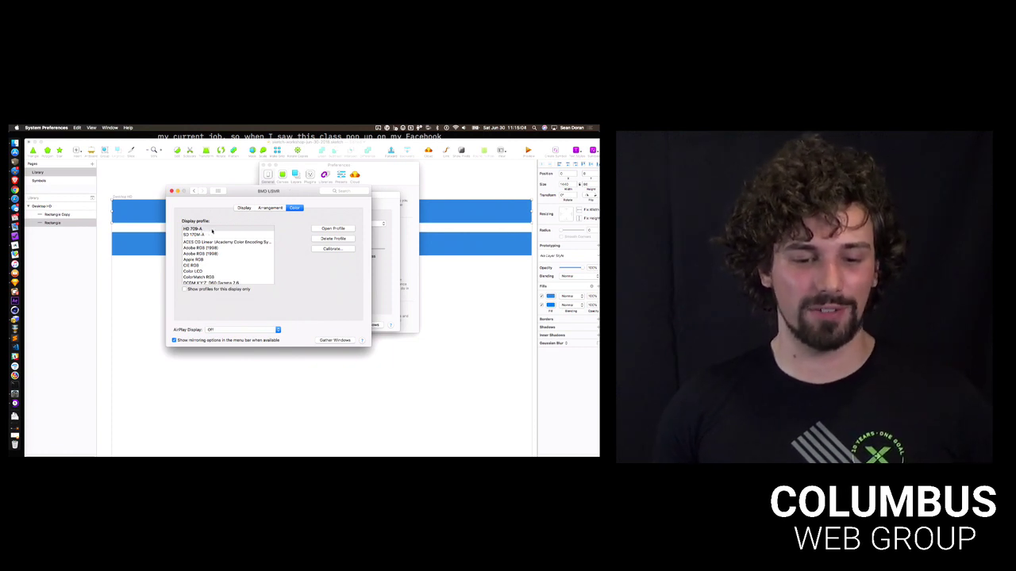
click(212, 230)
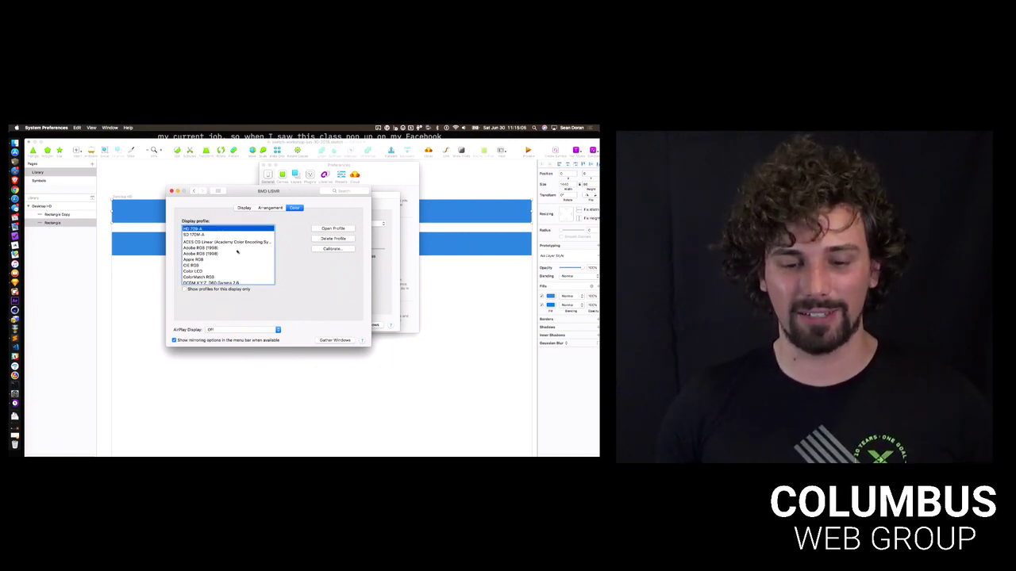
scroll(219, 262, down, 2)
scroll(218, 263, up, 2)
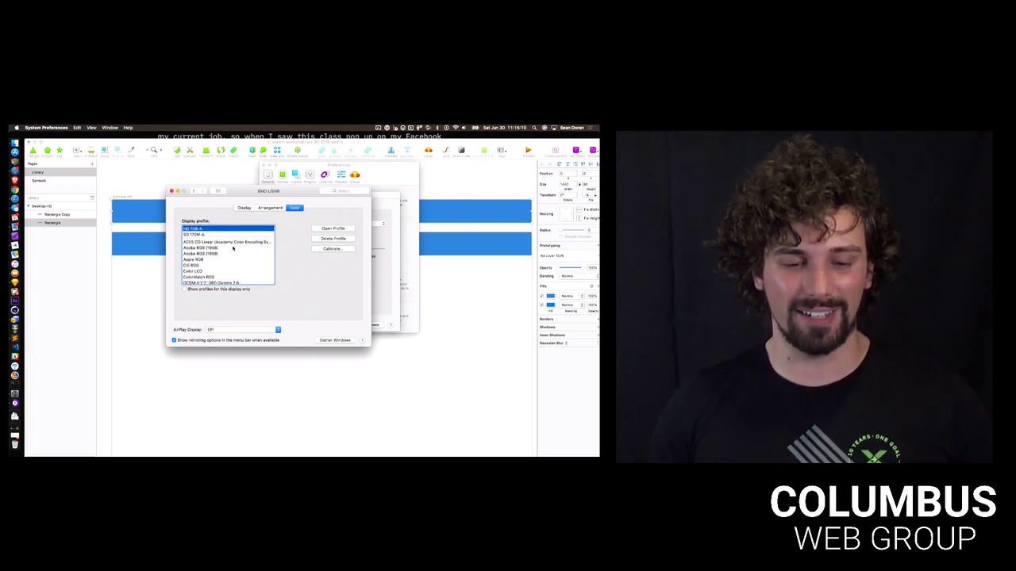
drag(237, 193, 184, 252)
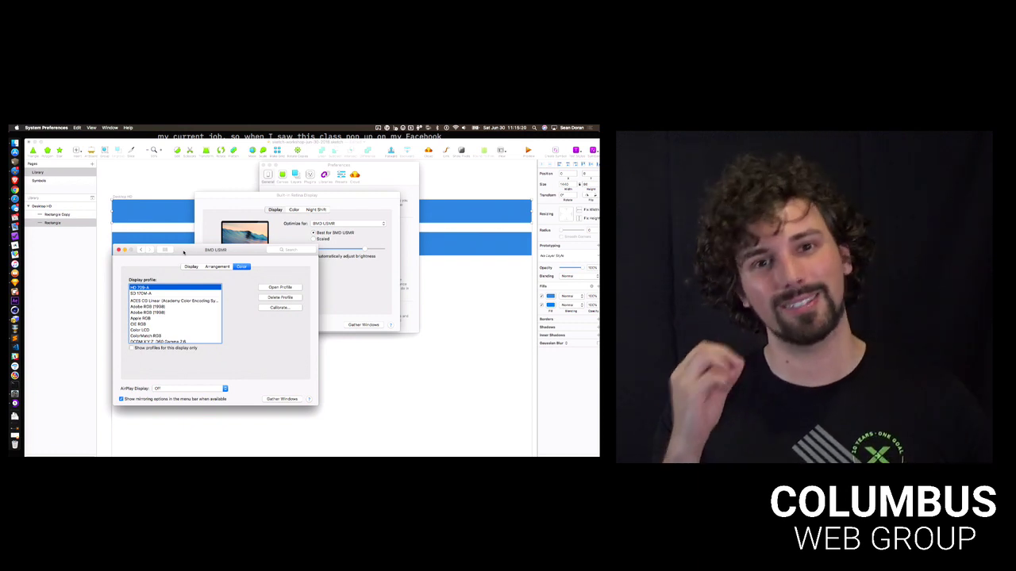
drag(184, 252, 194, 192)
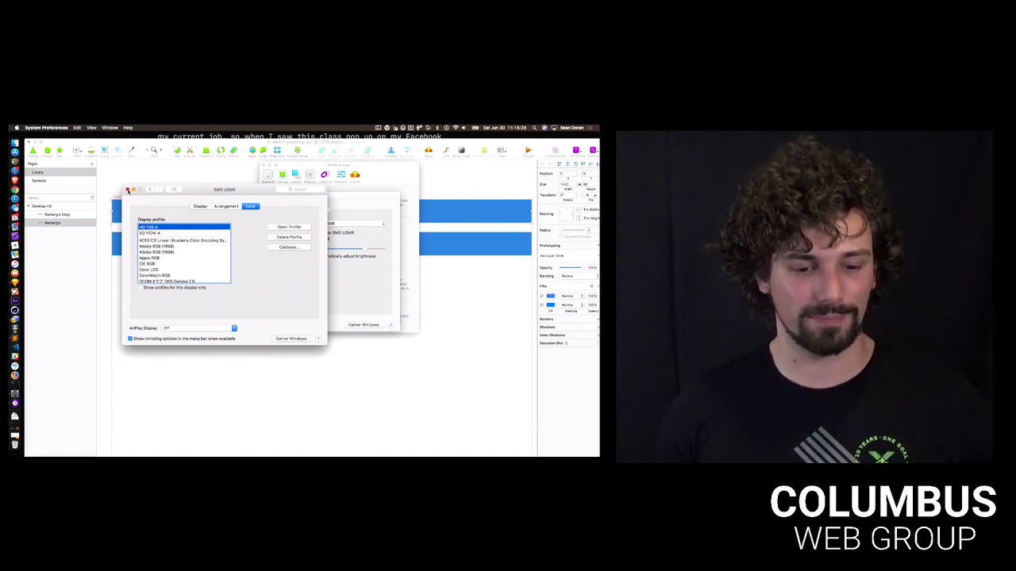
click(127, 190)
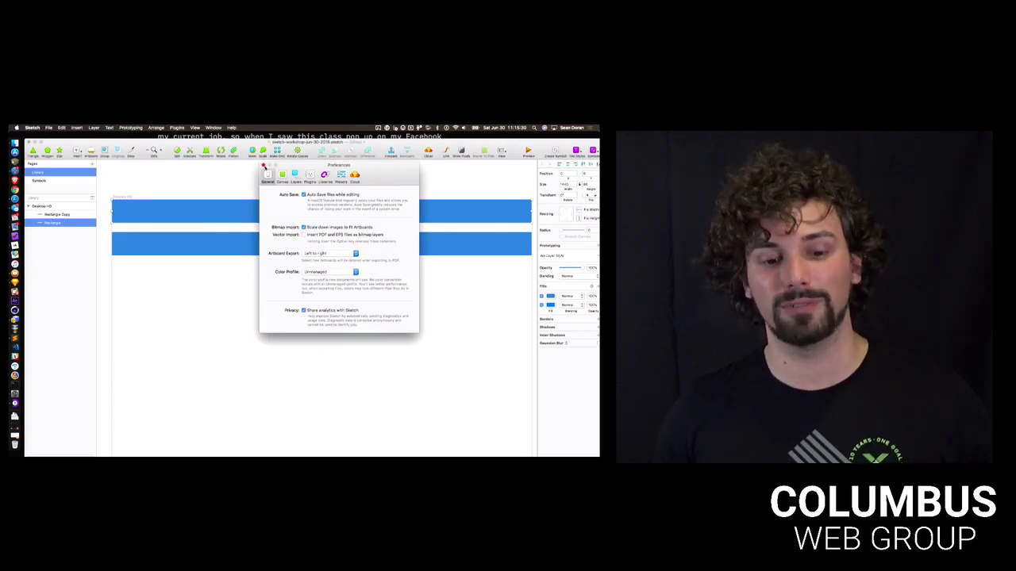
click(264, 166)
Try global colors on the upper fill of the top rectangle, ending with purple 8A2288
scroll(341, 185, right, 5)
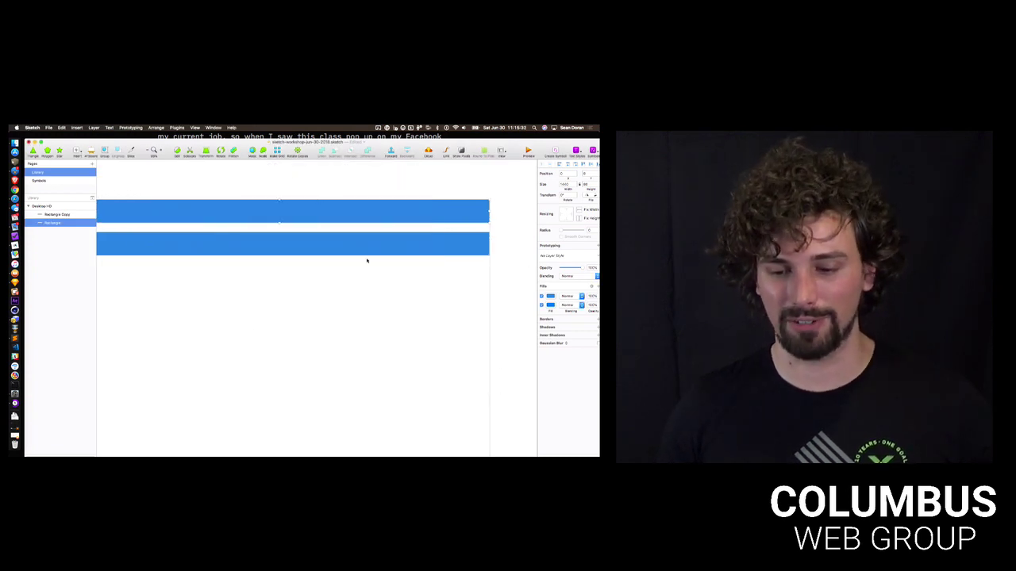
scroll(367, 261, left, 5)
click(550, 305)
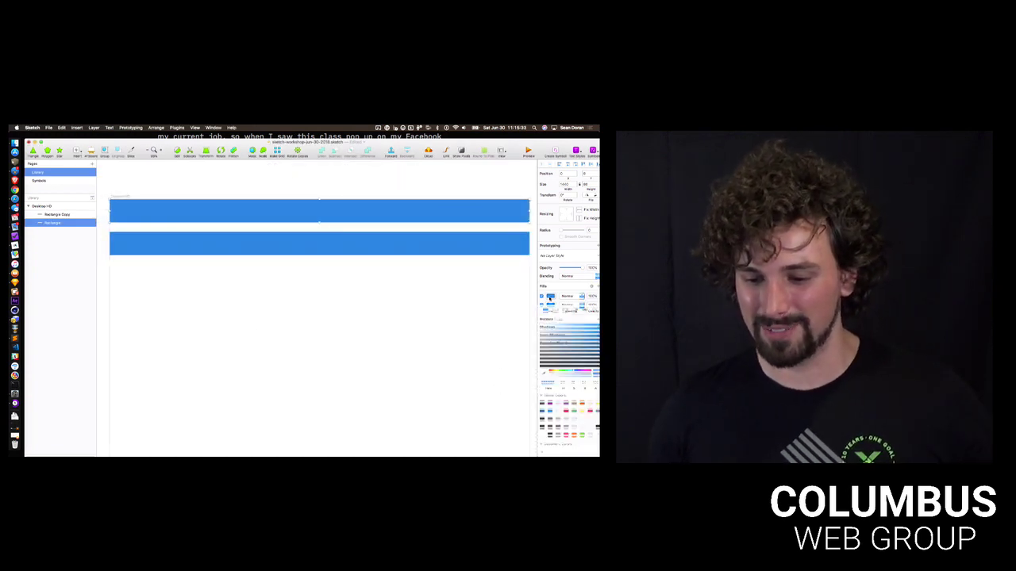
click(558, 411)
click(550, 411)
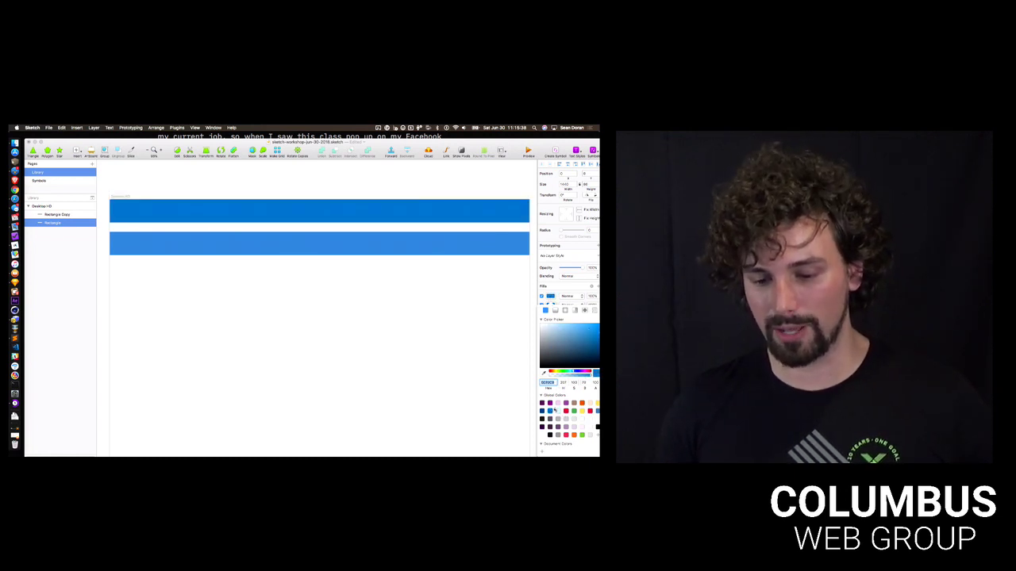
click(558, 403)
click(550, 403)
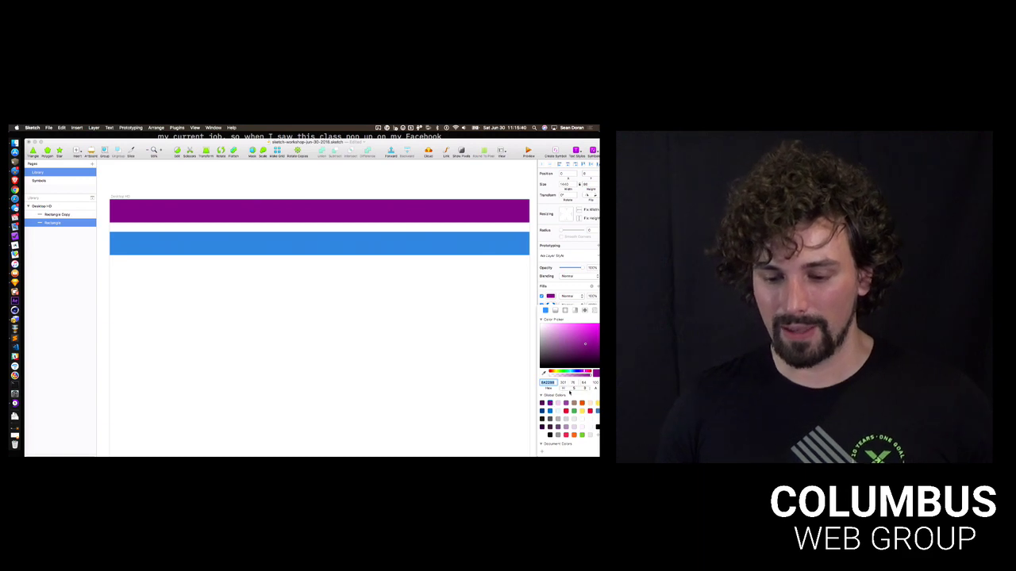
click(532, 320)
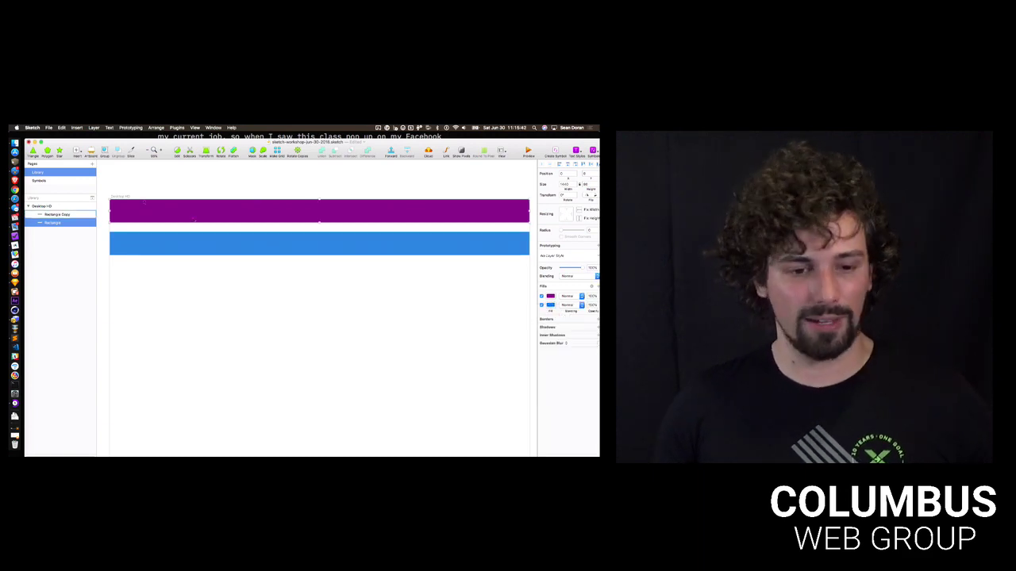
Enlarge the document window and change the top rectangle's purple fill to indigo 3E50C7 by adjusting hue, saturation and brightness
double_click(54, 142)
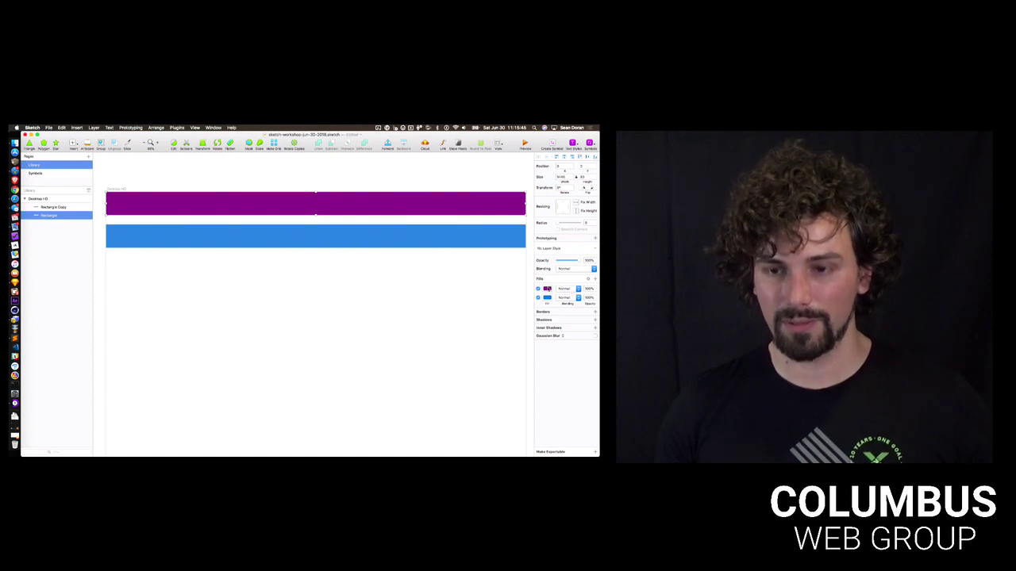
click(547, 289)
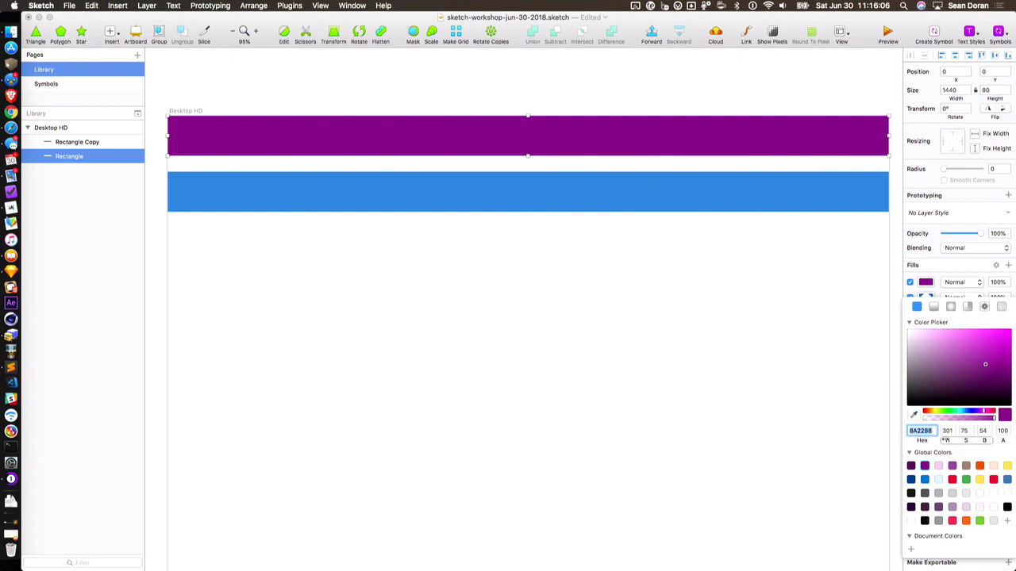
click(982, 412)
mouse_move(982, 413)
mouse_down()
mouse_move(937, 417)
mouse_move(969, 415)
mouse_up()
drag(985, 364, 929, 365)
text(36418A)
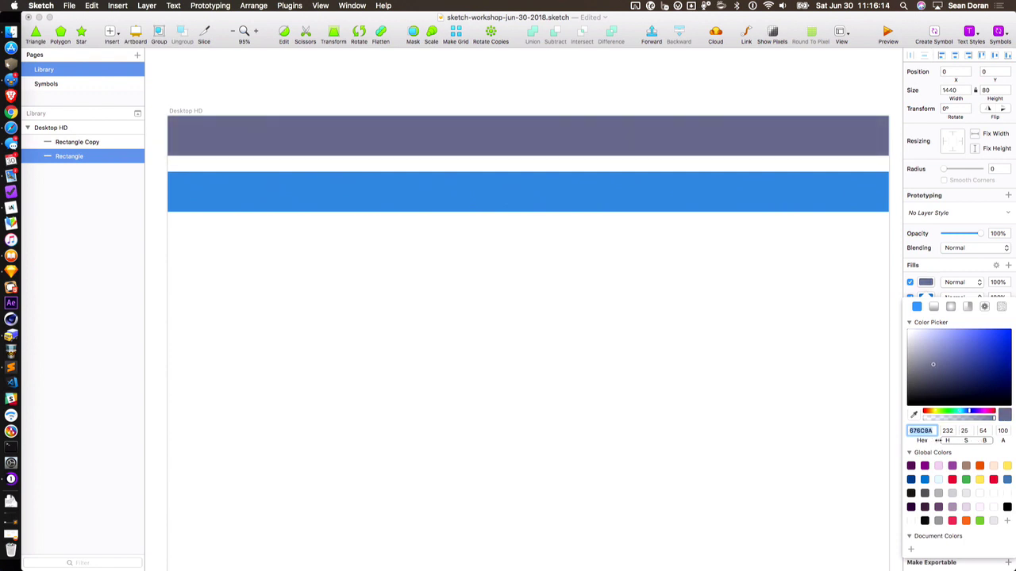
key(Return)
mouse_move(986, 441)
mouse_down()
mouse_move(1008, 440)
mouse_move(980, 440)
mouse_move(989, 441)
mouse_up()
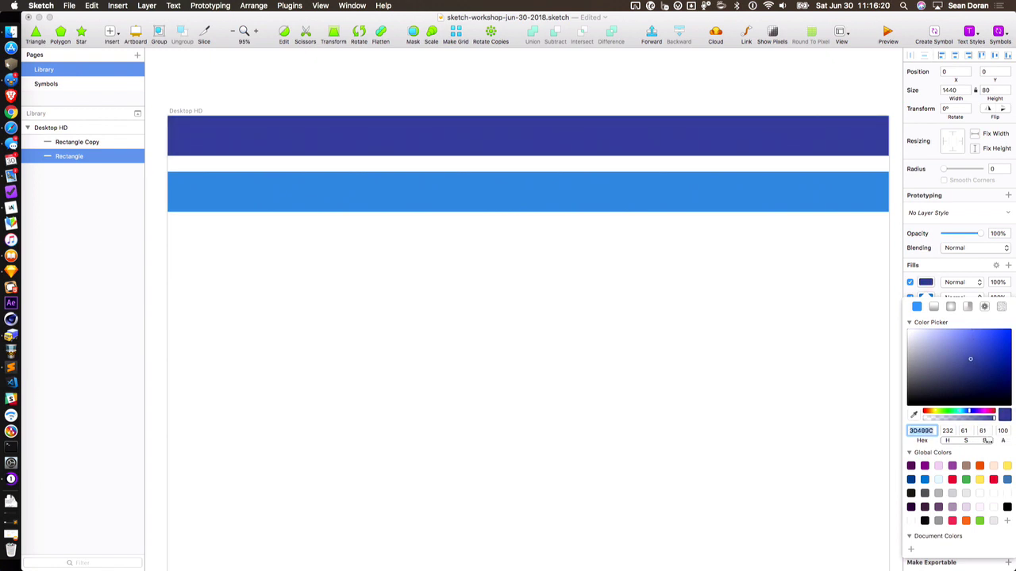
click(979, 356)
drag(984, 439, 989, 440)
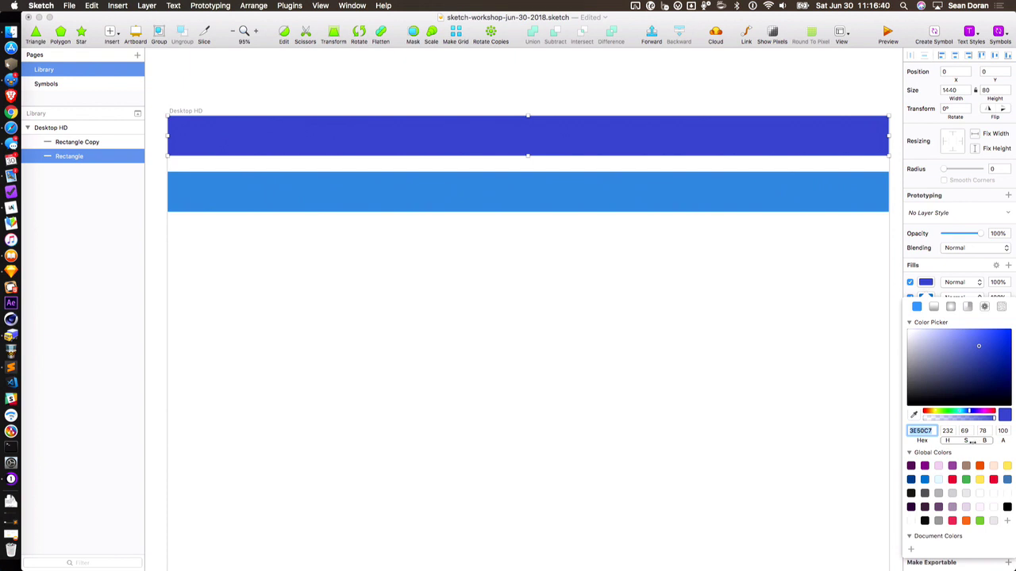
click(975, 443)
click(975, 447)
click(974, 446)
click(975, 446)
click(975, 441)
click(976, 442)
click(975, 442)
click(975, 441)
click(976, 441)
click(975, 441)
click(973, 440)
click(973, 441)
click(973, 441)
click(973, 440)
click(957, 440)
click(968, 441)
click(984, 440)
click(955, 440)
Examine the list of frequently used document colors for the top rectangle's fill
click(1005, 419)
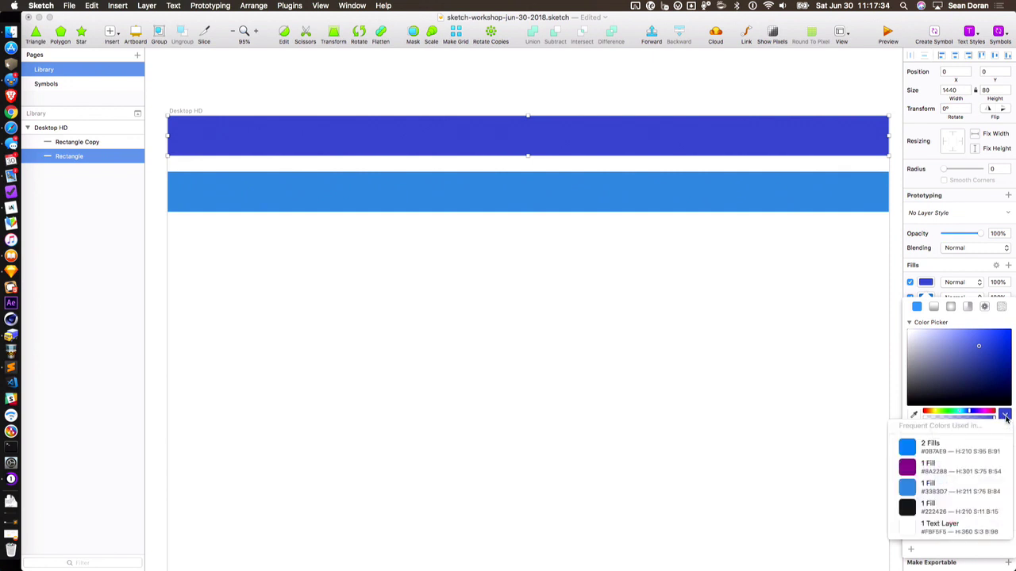
click(1006, 418)
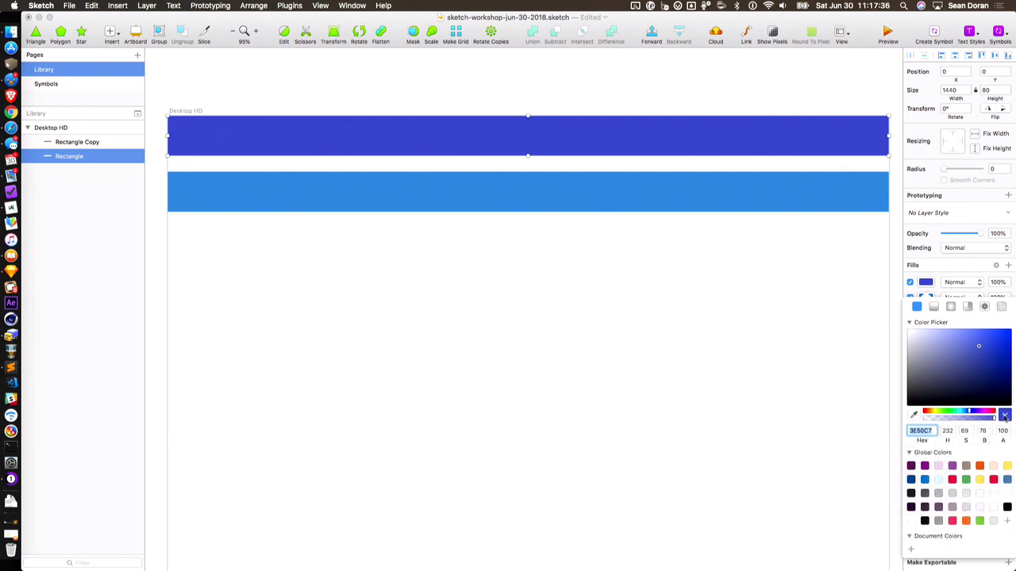
click(1005, 417)
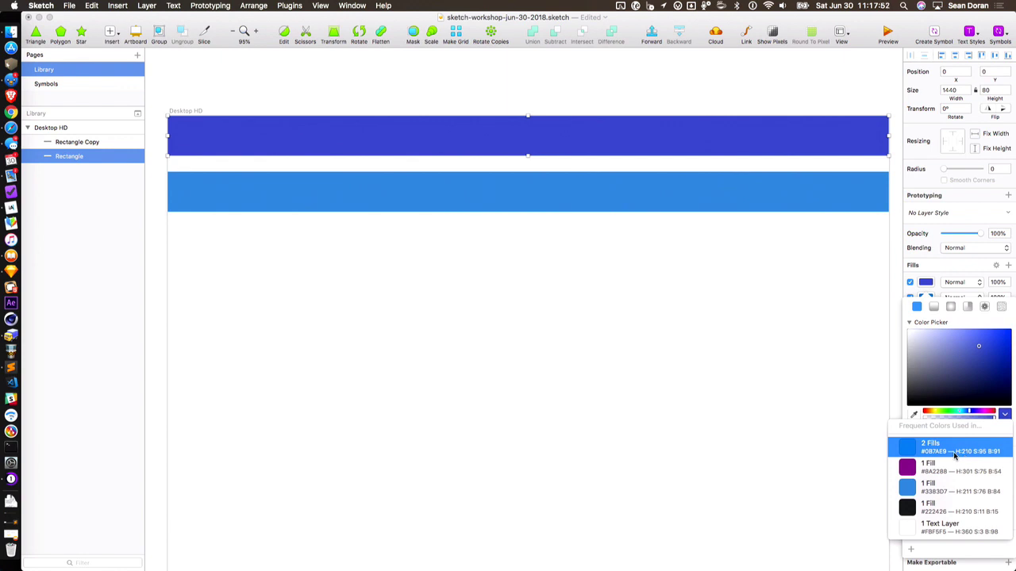
click(1010, 414)
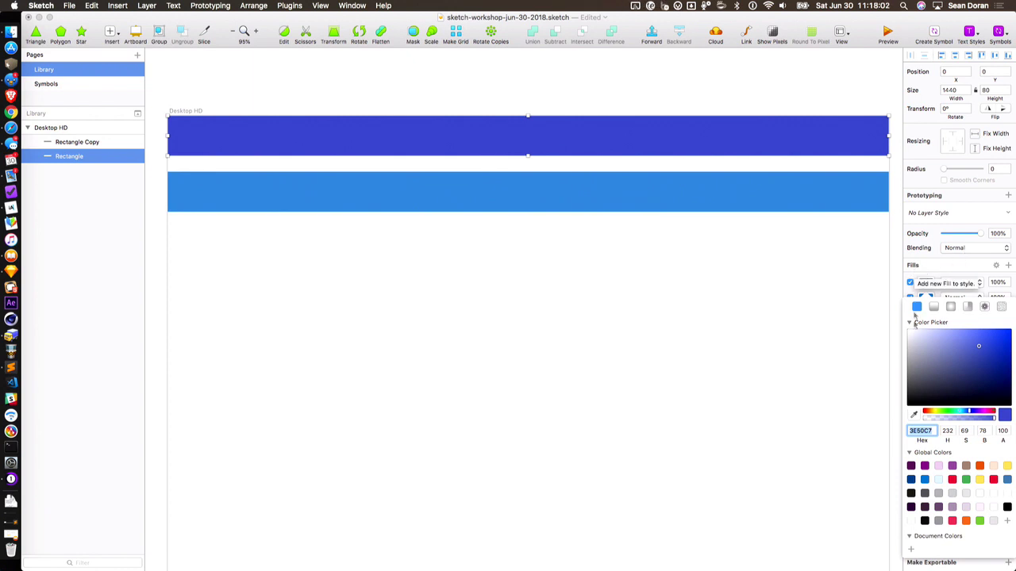
Sample the light gray DCDCDC from the interface with the eyedropper as the top rectangle's fill
click(913, 415)
click(915, 420)
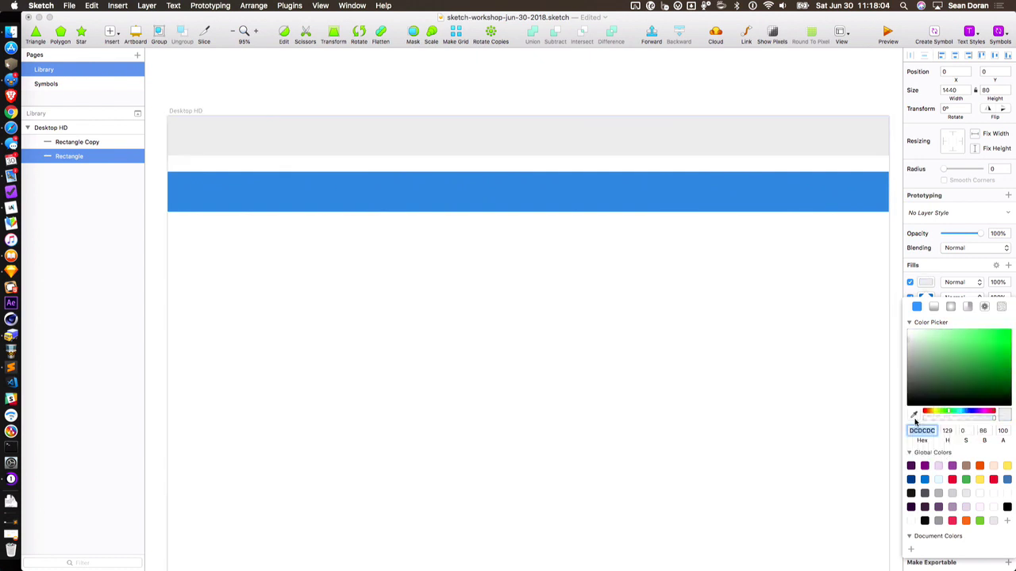
Draw a rectangle about 196 by 145 below the blue bar, near the center of the artboard
click(920, 283)
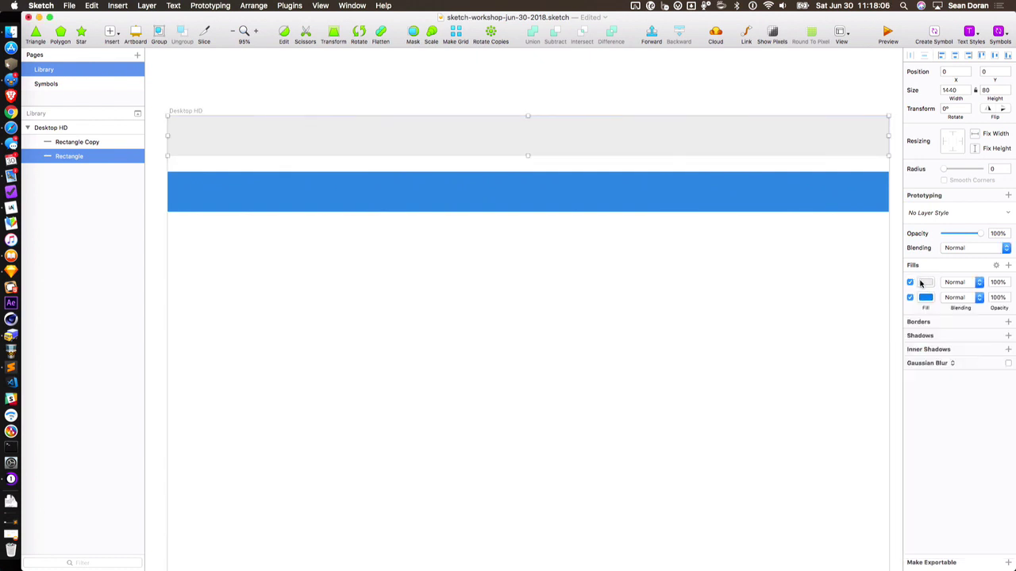
click(587, 243)
key(r)
drag(494, 268, 593, 341)
Sample the top bar's light gray as the new rectangle's fill and move the rectangle slightly up and to the right
key(ctrl+c)
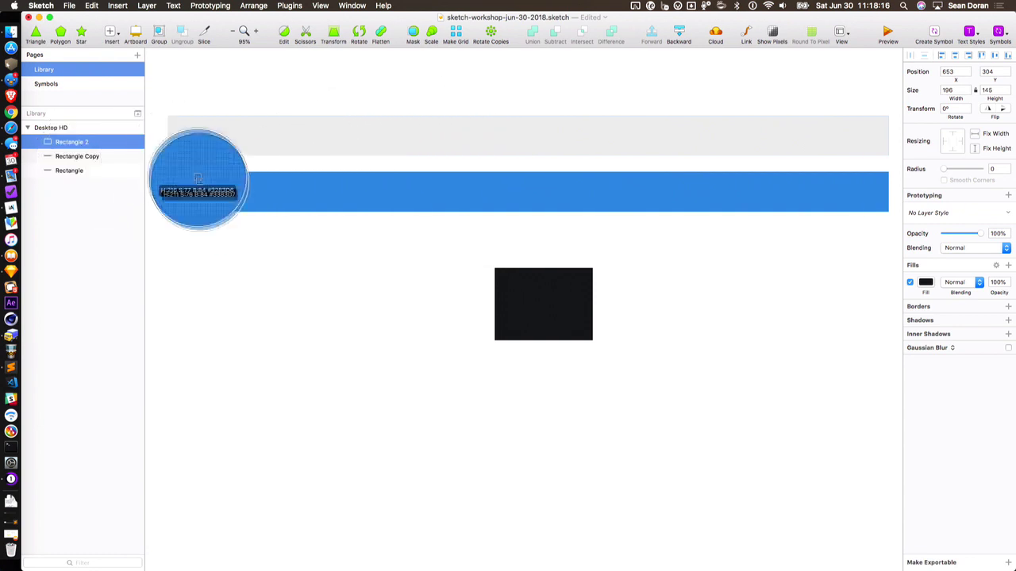
click(199, 178)
key(ctrl+c)
click(735, 135)
click(560, 309)
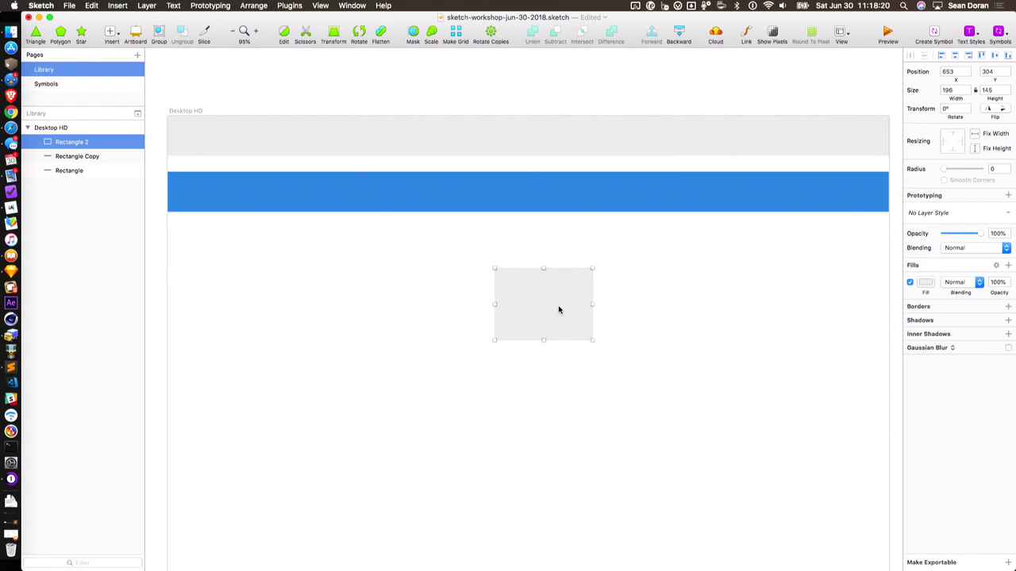
click(632, 314)
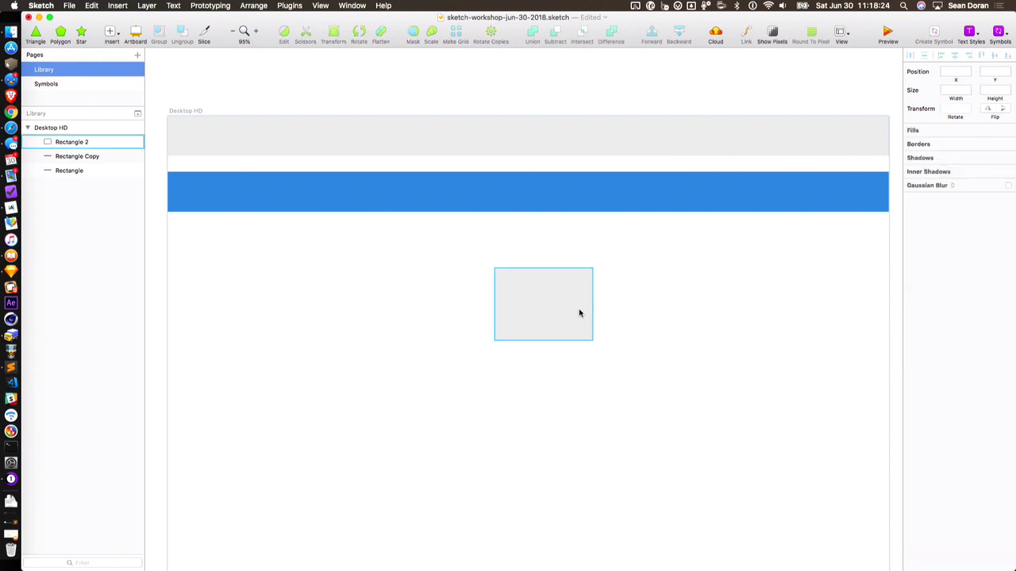
drag(569, 315, 598, 298)
Draw a second rectangle about 172 by 139 to the left of the light gray one
click(674, 326)
key(r)
drag(335, 284, 421, 352)
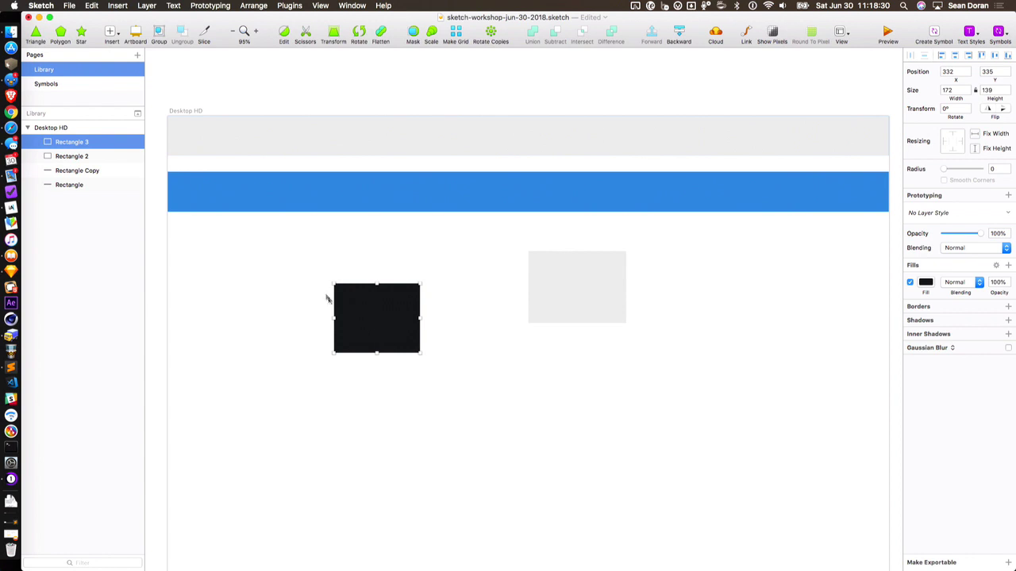
Insert a larger rectangle, about 291 by 229, below the small light gray rectangle
click(110, 30)
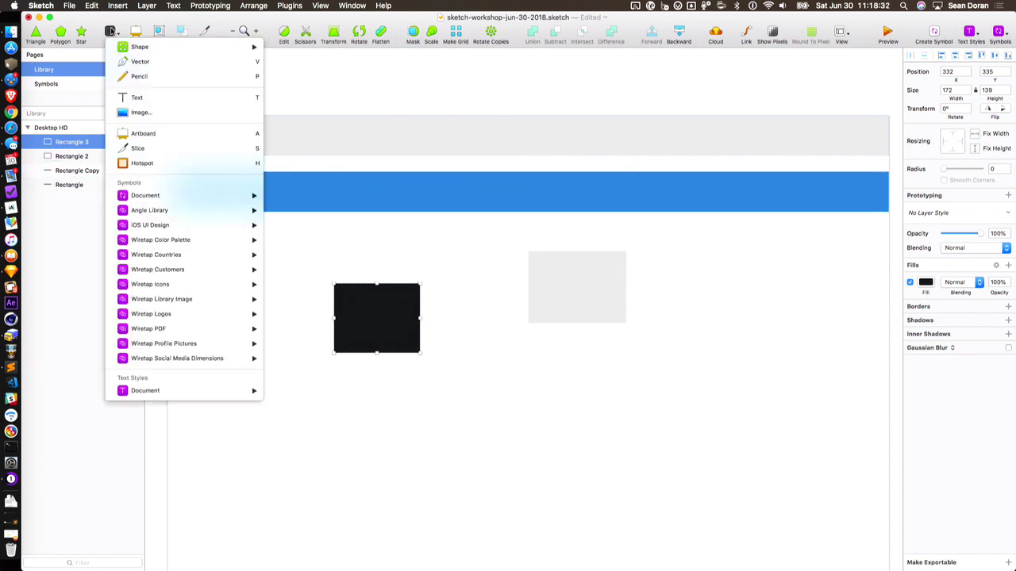
mouse_move(168, 53)
click(112, 34)
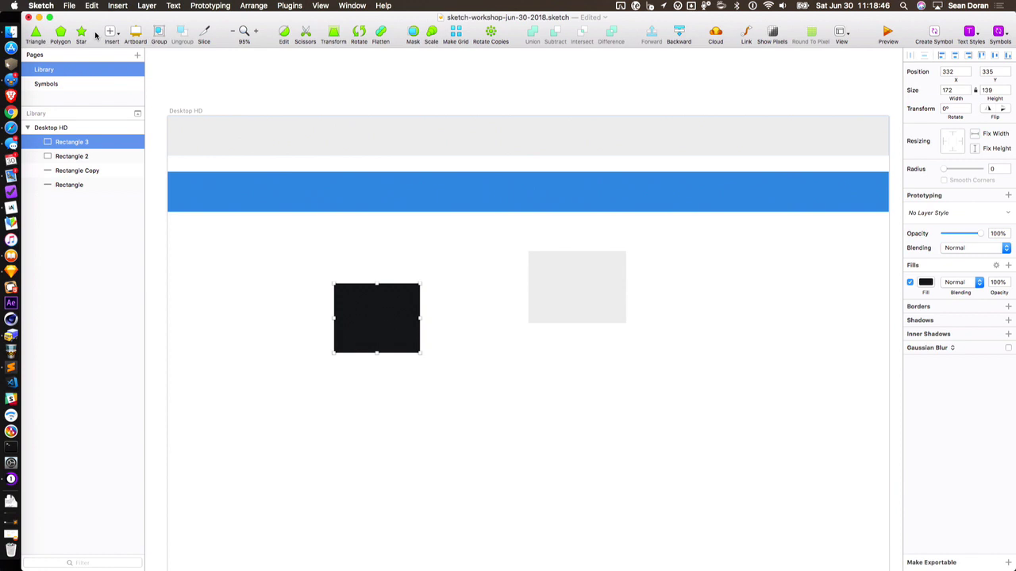
click(111, 33)
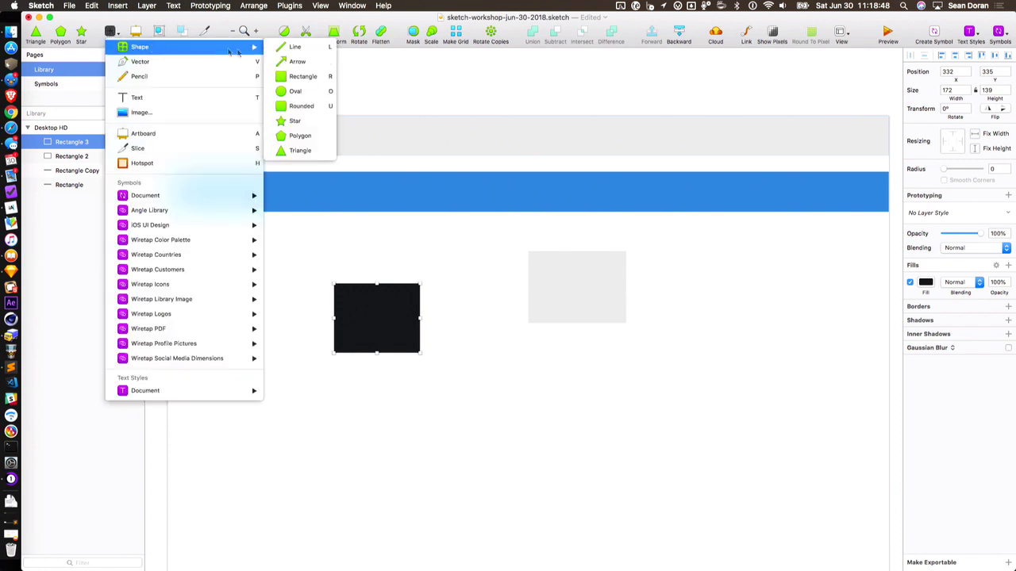
click(303, 76)
drag(480, 334, 625, 447)
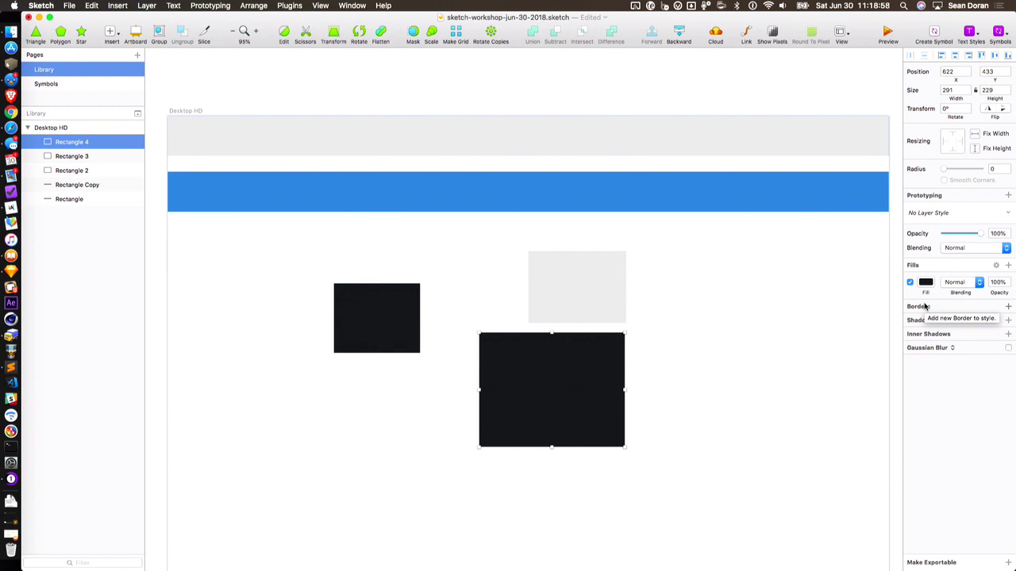
Add a border to the large dark rectangle and disable that border
scroll(778, 302, down, 2)
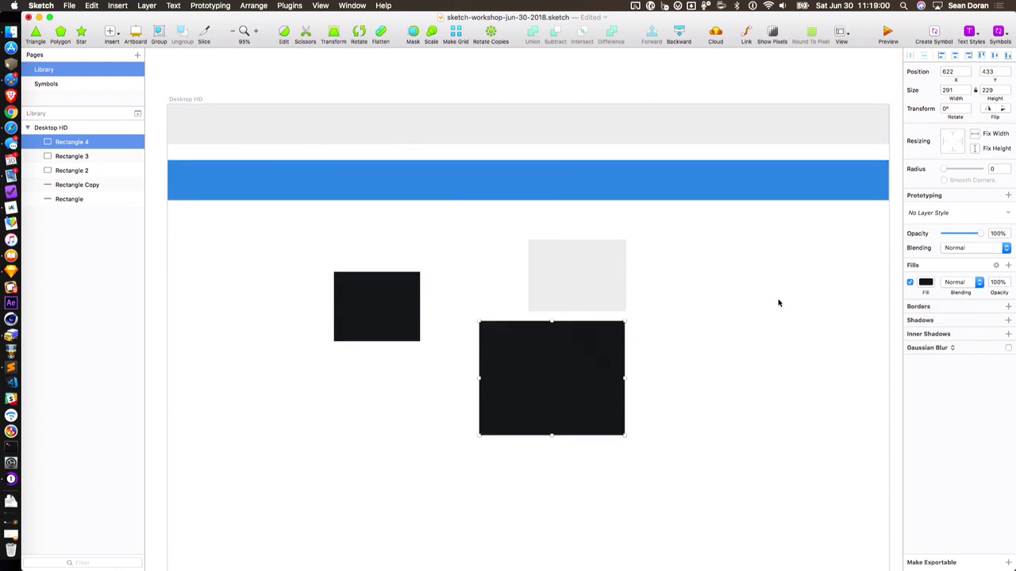
click(941, 313)
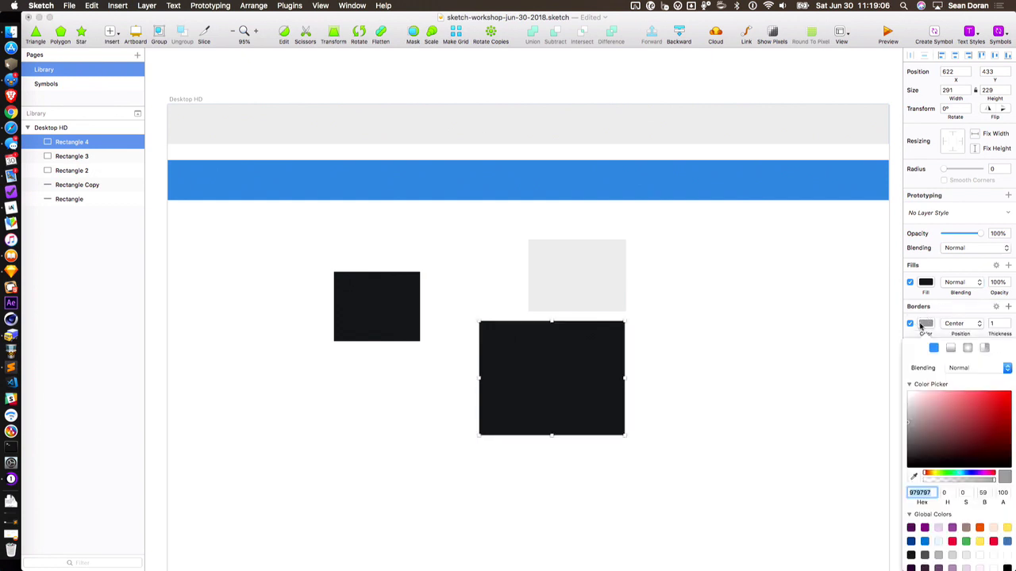
click(915, 324)
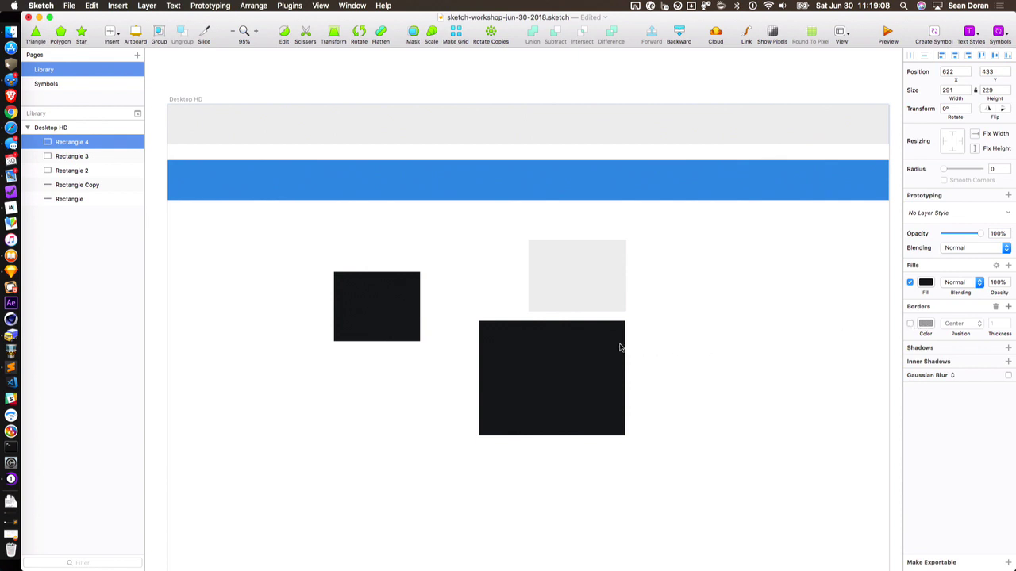
Set the small dark rectangle's style as the default style for new shapes
click(407, 319)
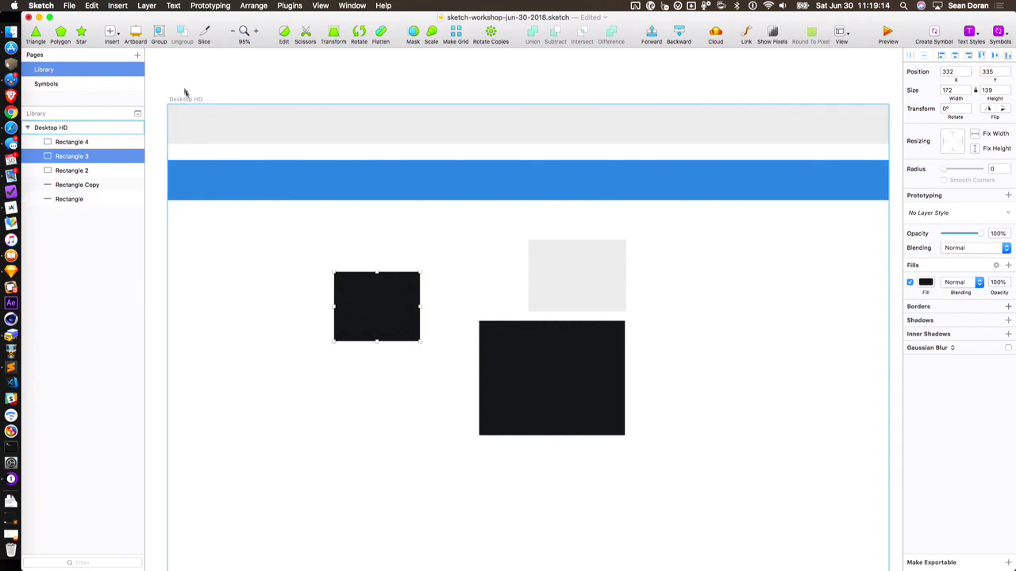
click(149, 7)
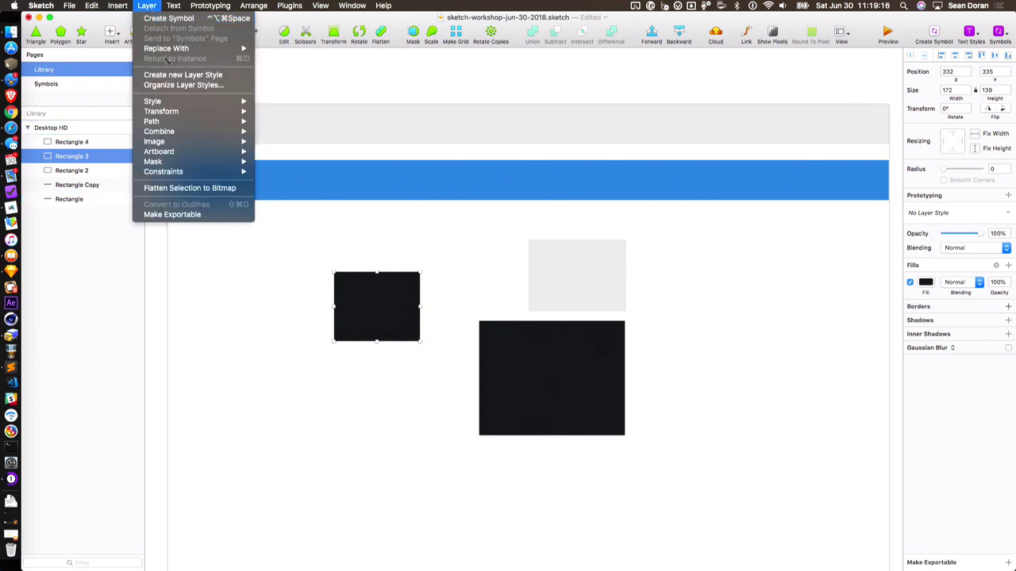
mouse_move(176, 111)
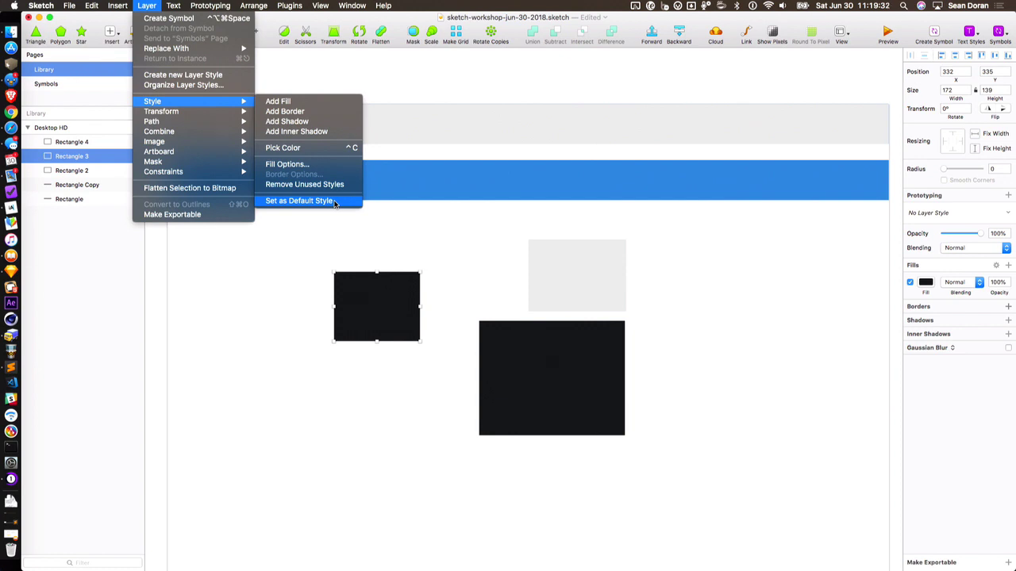
click(299, 201)
Delete the large dark rectangle below the light gray one
click(501, 267)
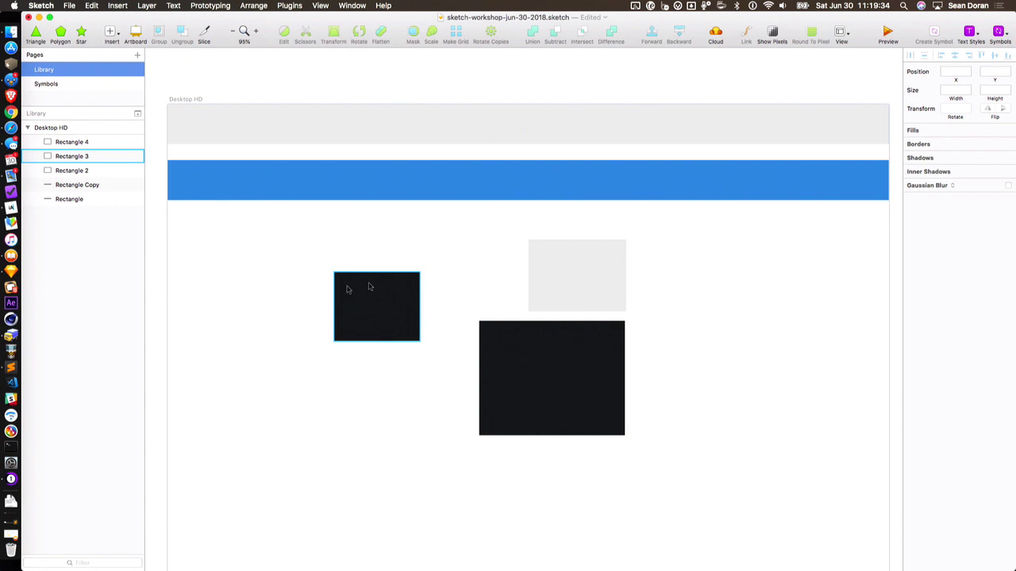
click(620, 395)
key(Delete)
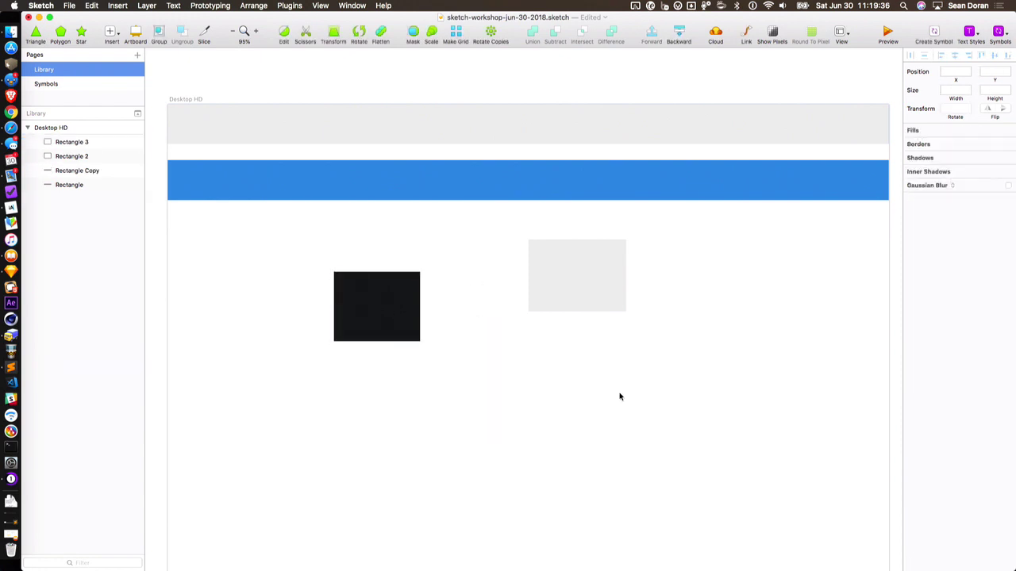
Change the small dark rectangle's fill to a linear gradient running from pale blue-gray at the top to dark blue at the bottom
click(412, 320)
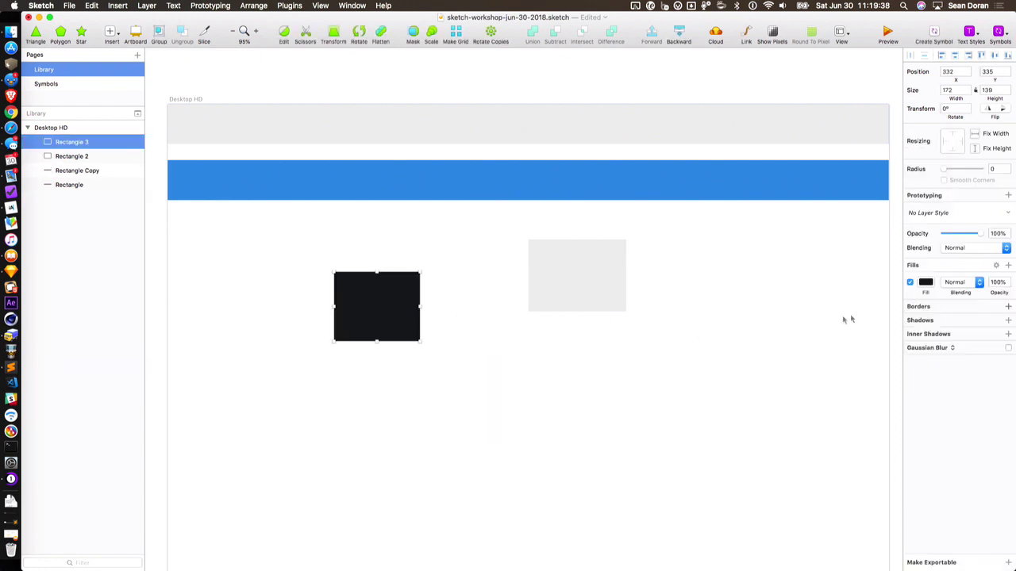
click(927, 284)
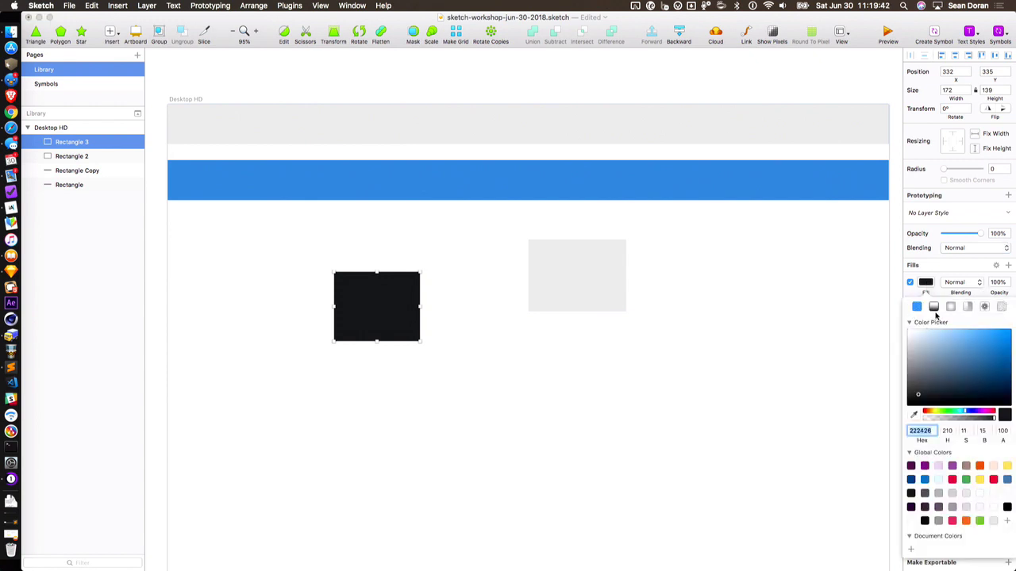
click(934, 307)
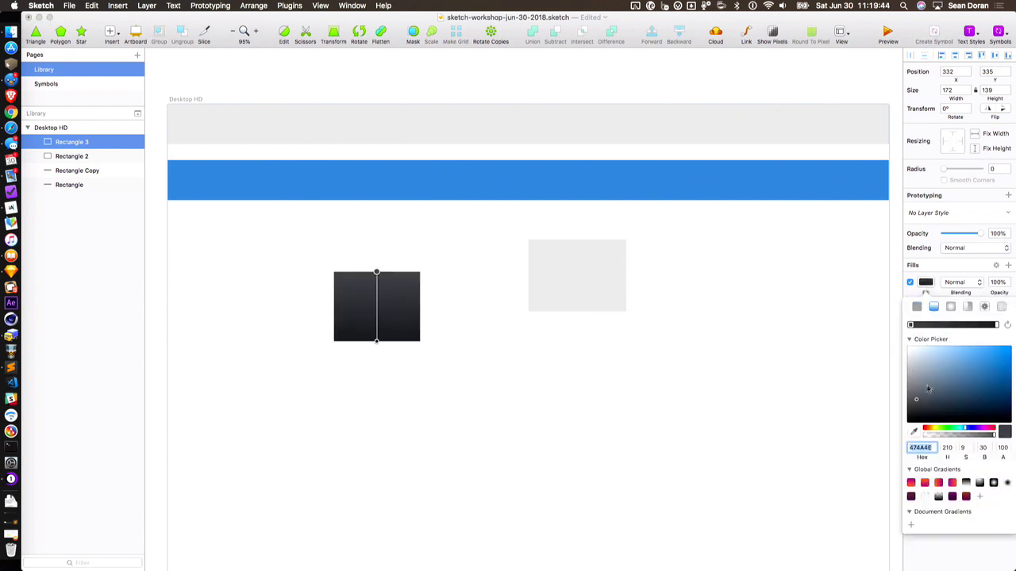
drag(940, 390, 915, 357)
click(997, 326)
drag(976, 362, 998, 382)
Add four intermediate stops to the blue gradient, recolor one to a muted gray-blue and adjust their spacing
click(975, 326)
click(957, 325)
click(928, 325)
click(940, 325)
click(957, 325)
drag(968, 379, 921, 367)
drag(977, 325, 982, 325)
click(924, 325)
drag(925, 327, 935, 327)
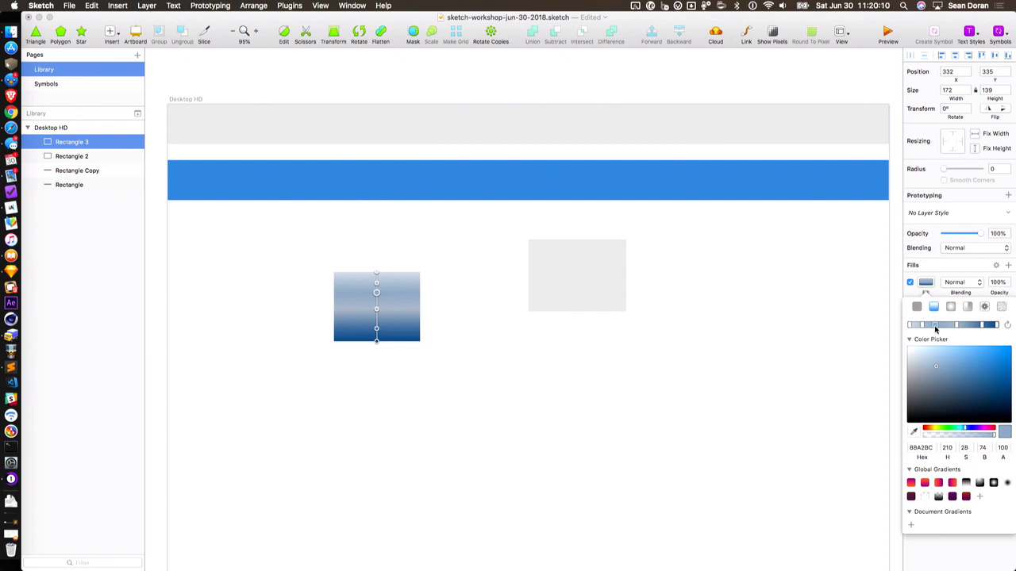
Reposition the blue gradient's intermediate stops, snapping the middle one to 60 and 70 percent along the gradient
mouse_move(958, 329)
mouse_down()
mouse_move(941, 327)
mouse_move(955, 328)
mouse_up()
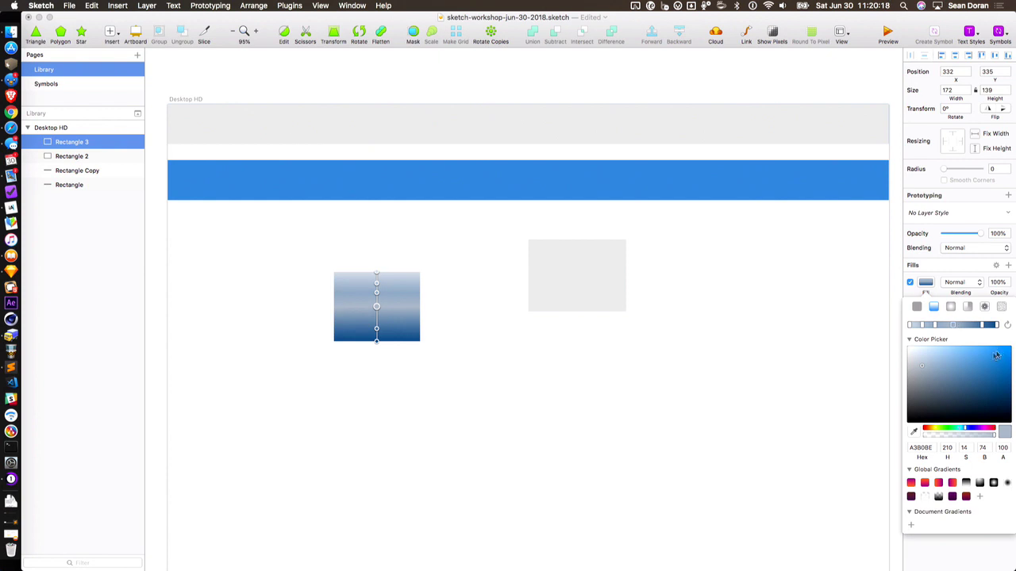
key(6)
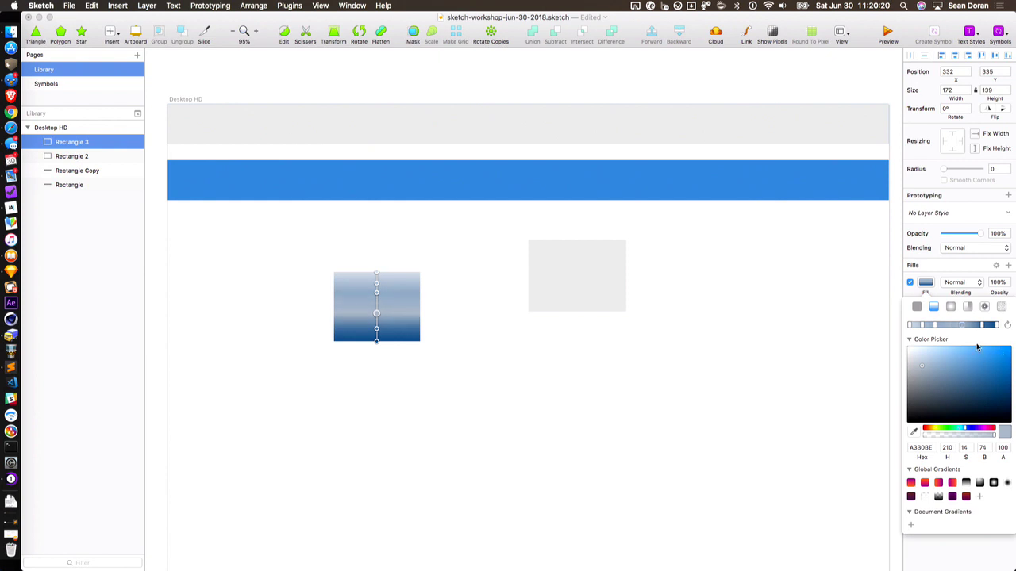
key(7)
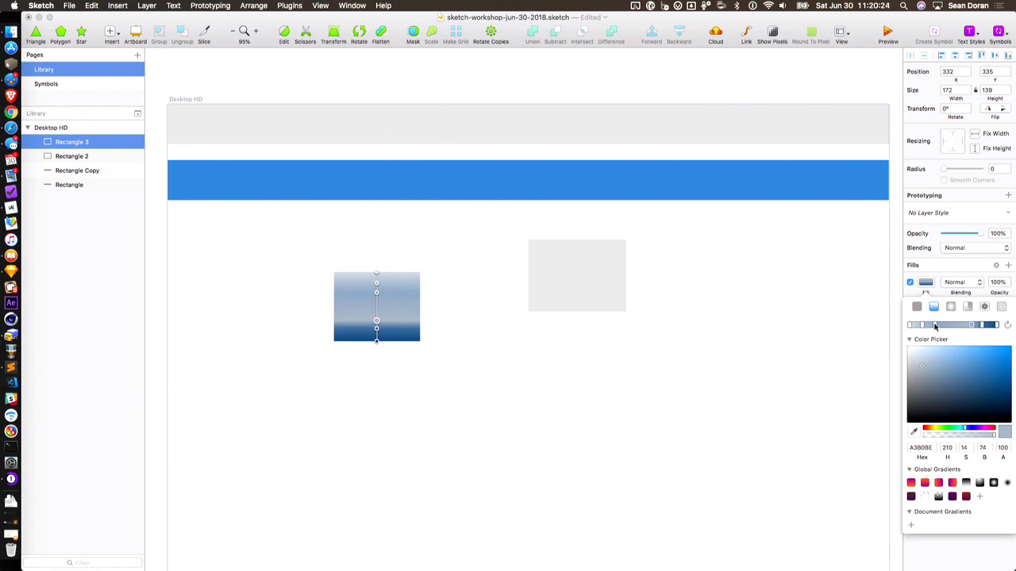
drag(936, 326, 925, 326)
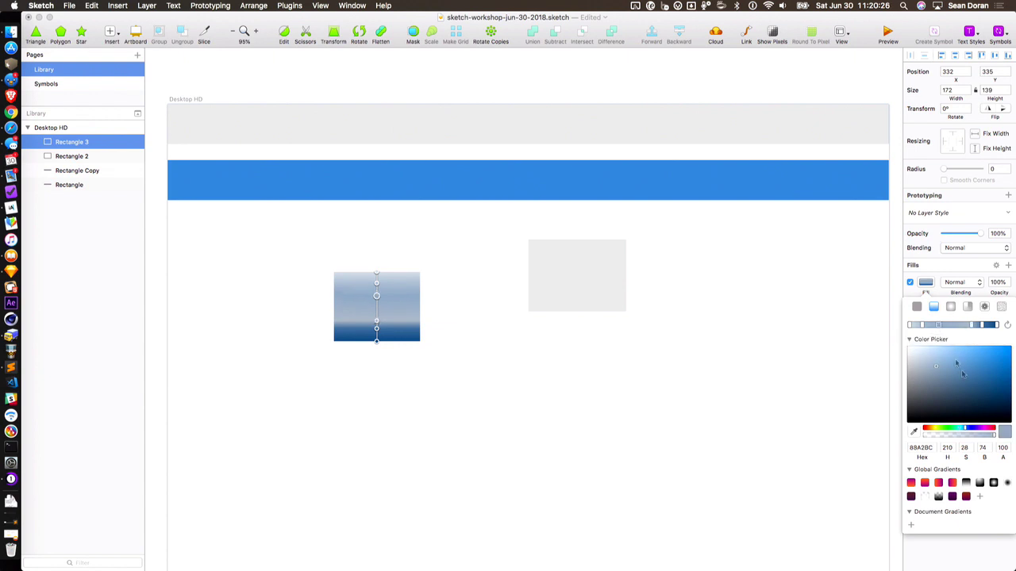
click(922, 327)
drag(922, 327, 982, 329)
click(982, 326)
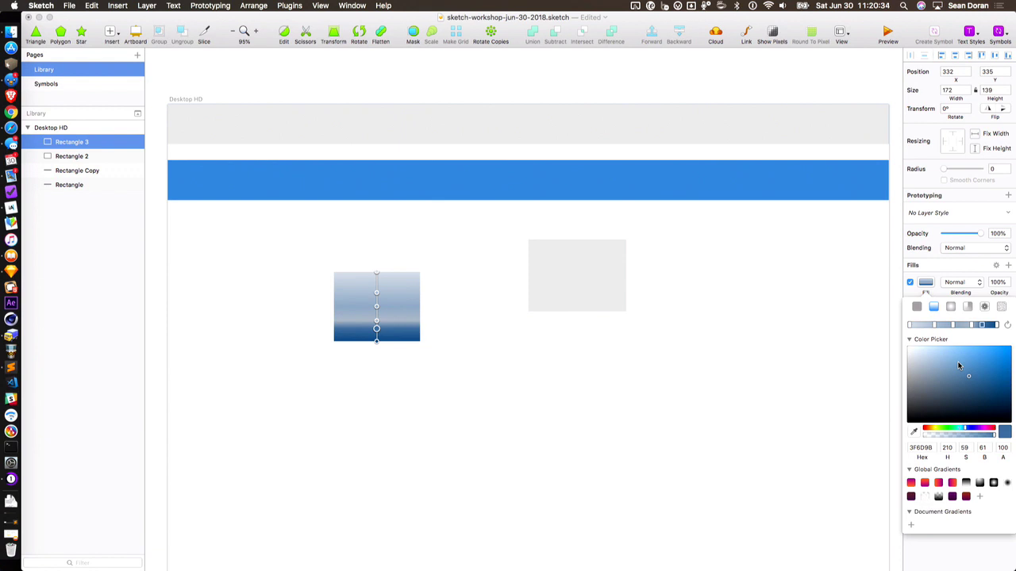
Try the global gradients on the rectangle's fill, ending with the horizontal purple, red and orange one
click(911, 483)
click(925, 483)
click(952, 483)
click(952, 485)
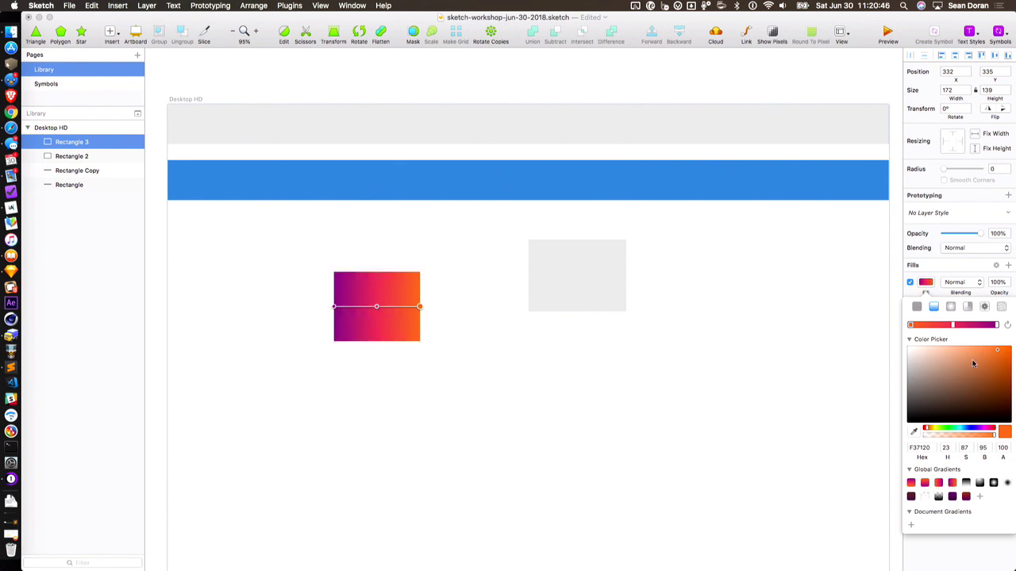
Rotate the gradient in 90-degree increments until it runs vertically from orange at the top to purple at the bottom
click(1006, 326)
click(1006, 326)
click(1006, 326)
click(1006, 326)
click(1007, 326)
click(1007, 327)
click(1006, 326)
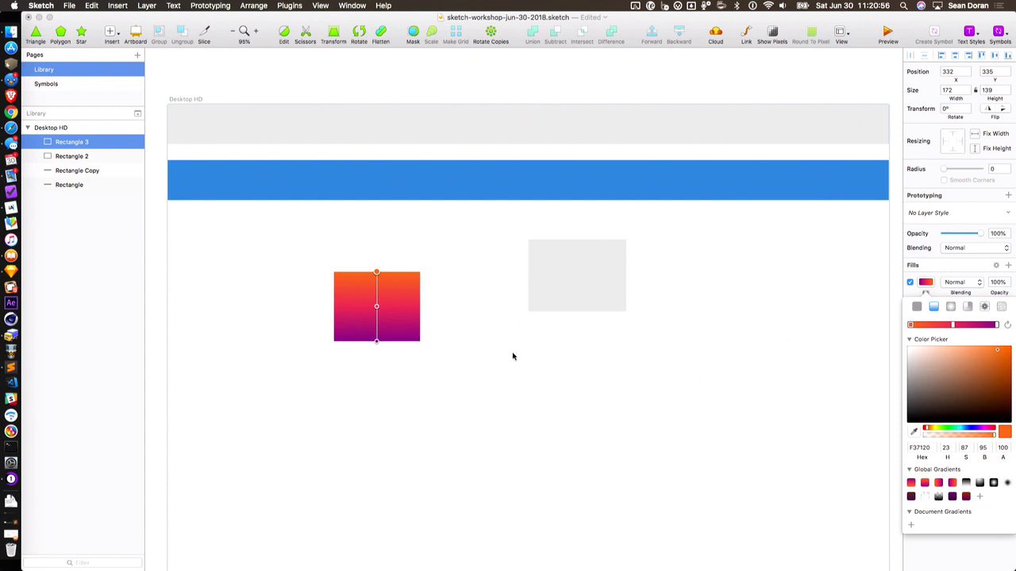
Angle the gradient diagonally from beyond the rectangle's upper-right corner to its lower-left corner, and move the rectangle to about X 406, Y 324
drag(378, 274, 406, 297)
drag(376, 342, 349, 328)
drag(404, 297, 403, 322)
click(372, 308)
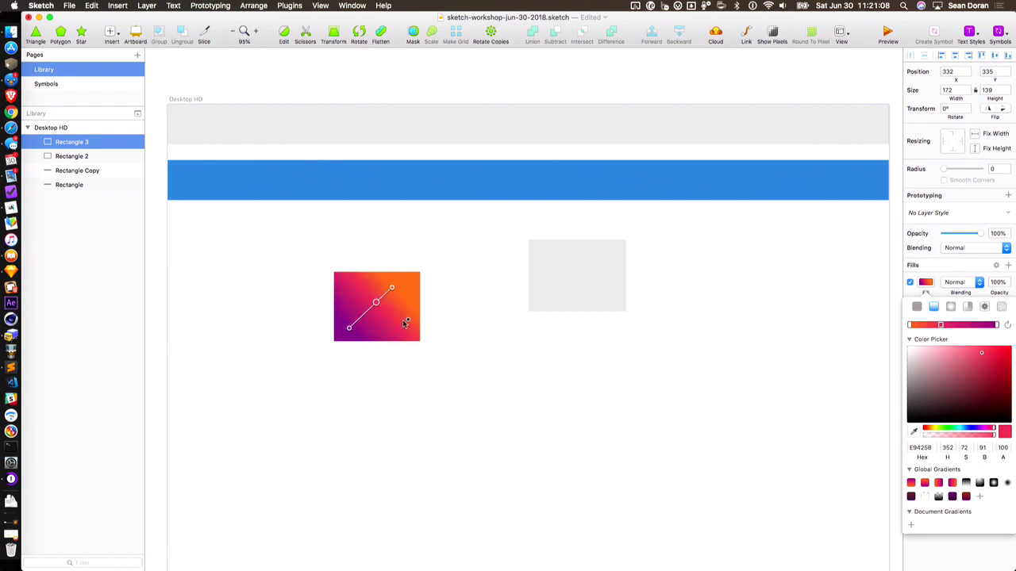
drag(391, 287, 432, 264)
drag(349, 328, 336, 343)
click(396, 371)
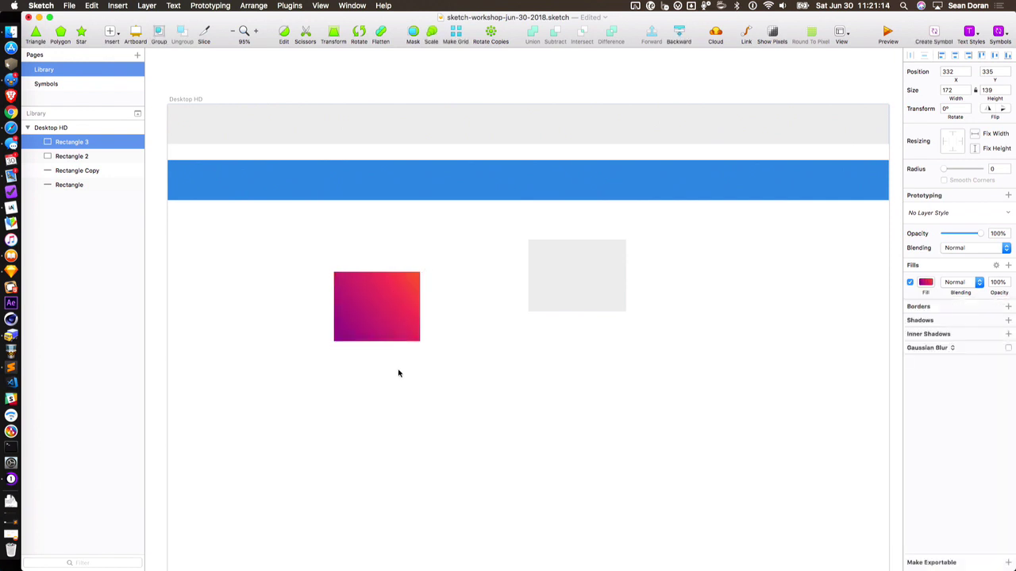
drag(389, 318, 424, 313)
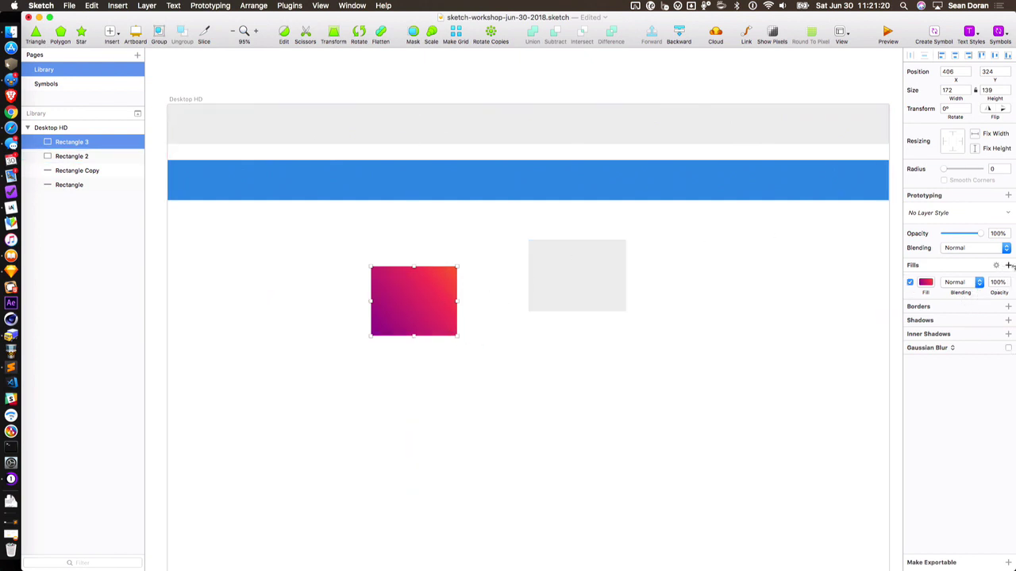
Add a solid fill above the rectangle's gradient with Multiply blending and the color 915E5E
click(1008, 265)
click(925, 283)
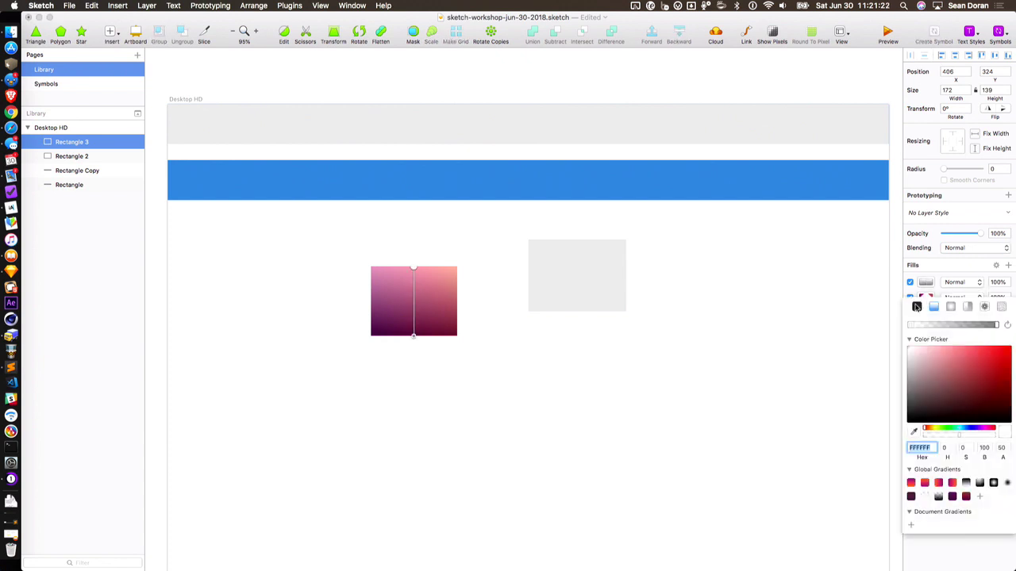
drag(992, 343, 925, 412)
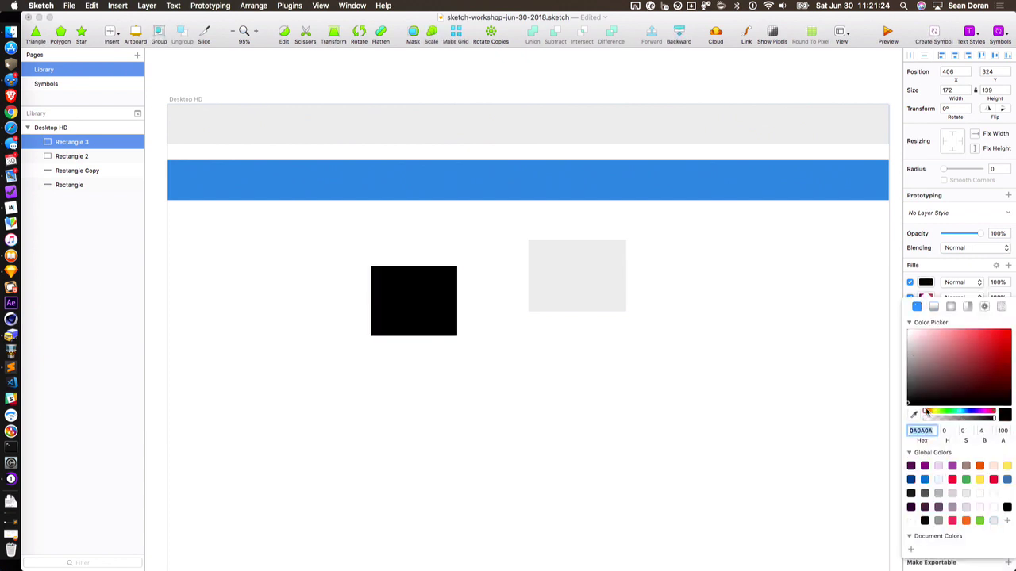
click(969, 288)
click(957, 305)
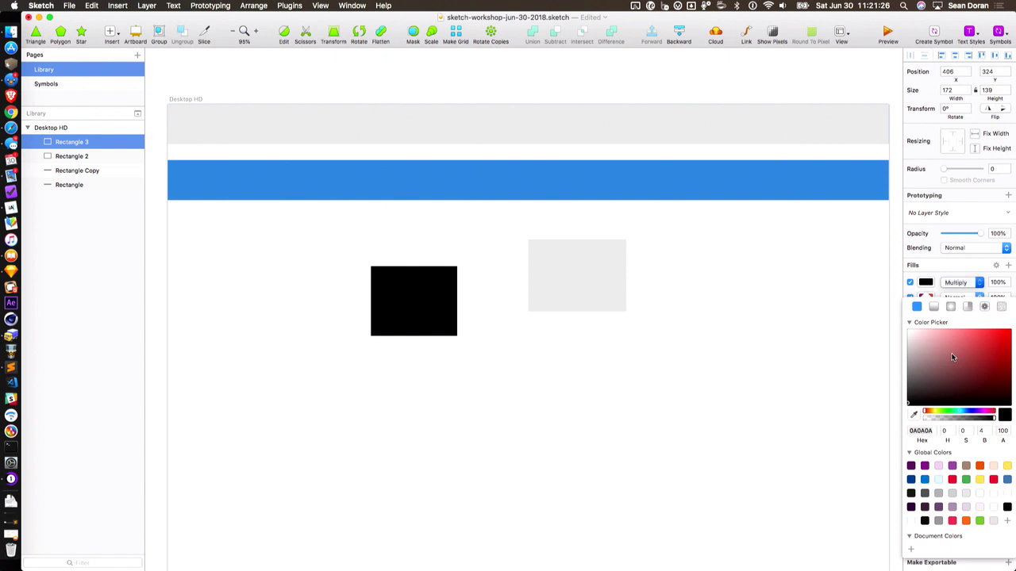
drag(925, 362, 944, 364)
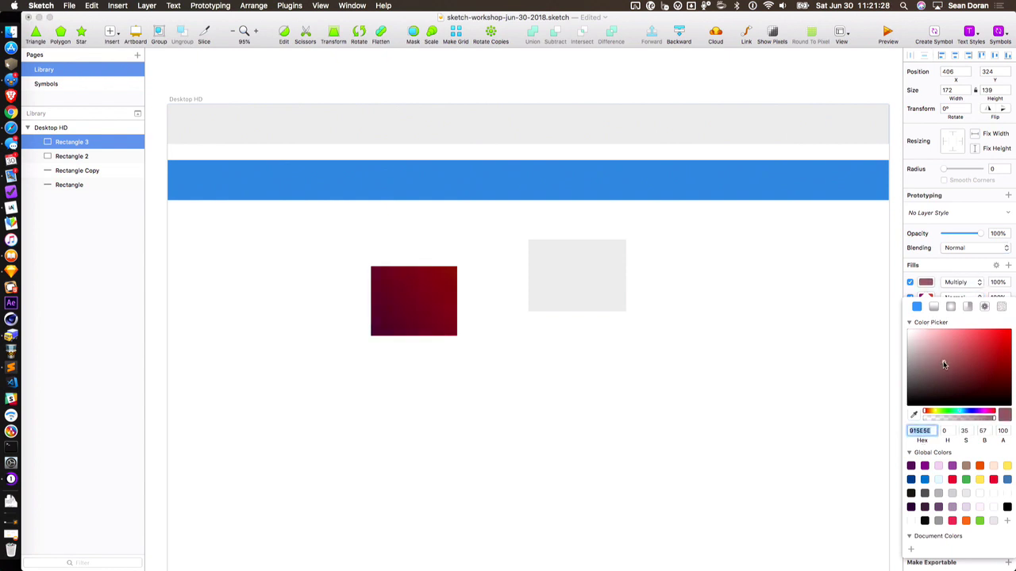
Try Screen and Difference blending on the gradient rectangle's upper fill, and change that fill's color to ECE4E4
click(952, 287)
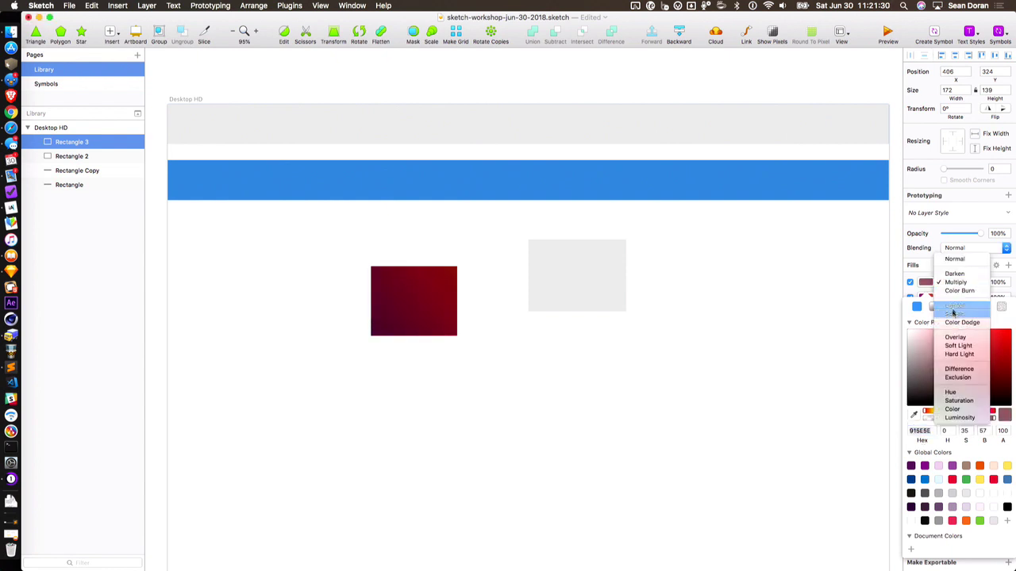
click(952, 315)
click(958, 282)
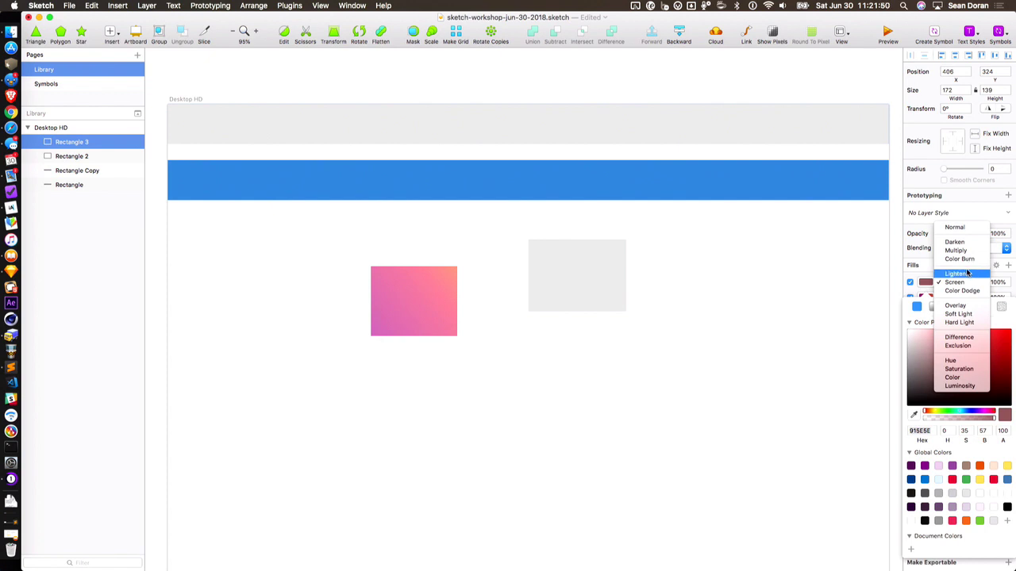
click(959, 337)
click(935, 342)
drag(935, 342, 910, 337)
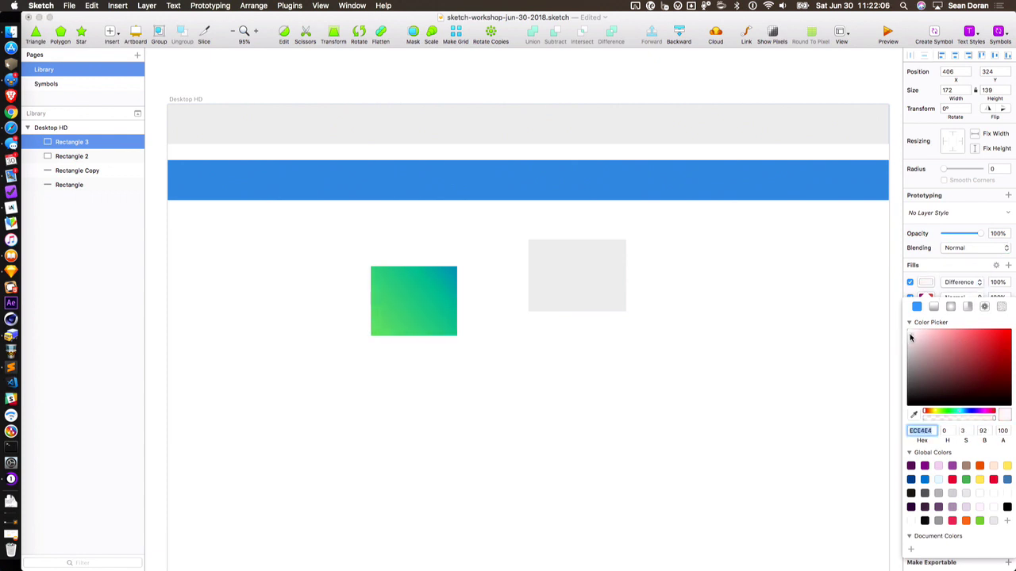
Compare Hue, Soft Light and Overlay blending on the upper fill, ending with Hard Light
click(957, 282)
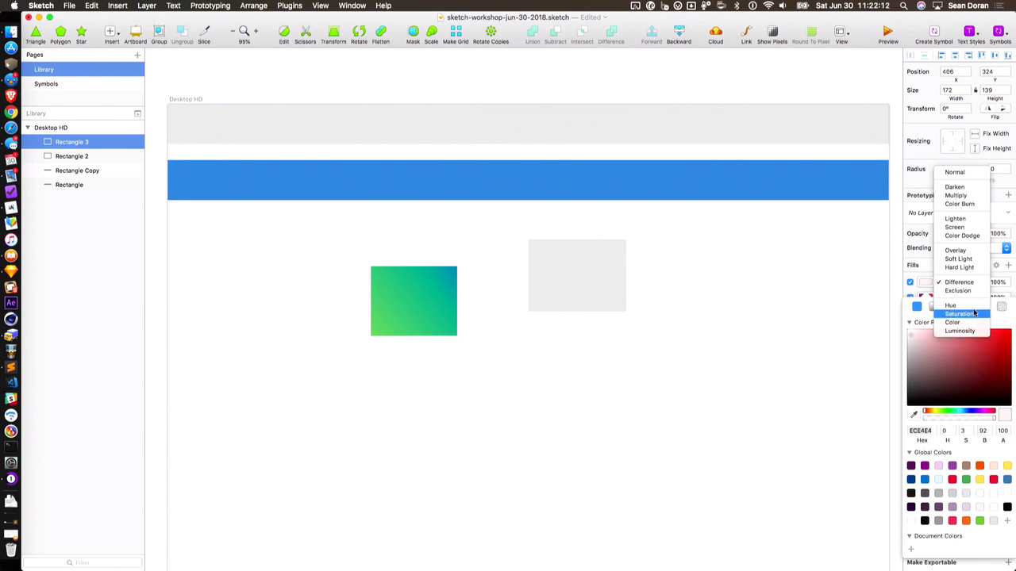
click(957, 305)
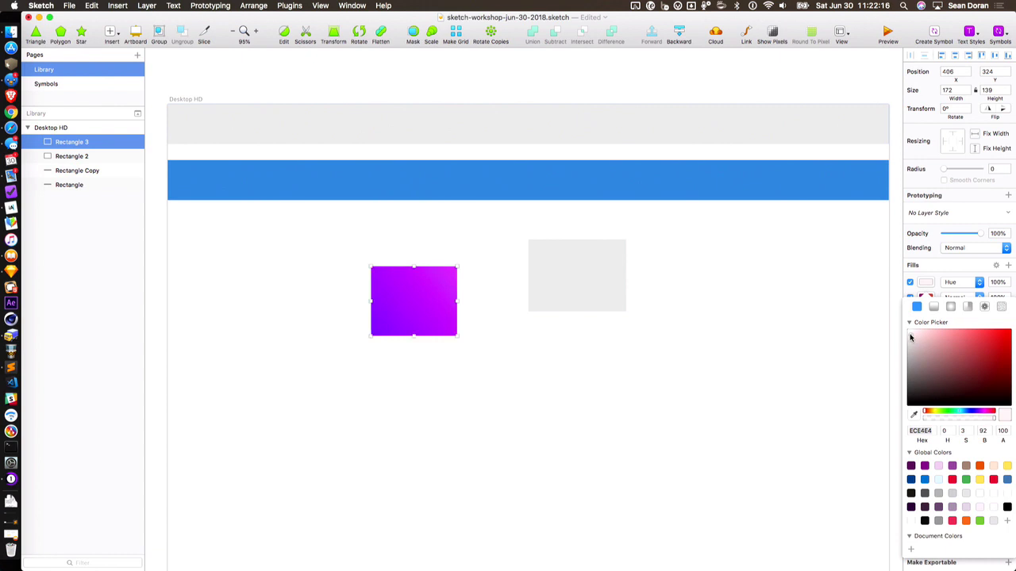
click(956, 283)
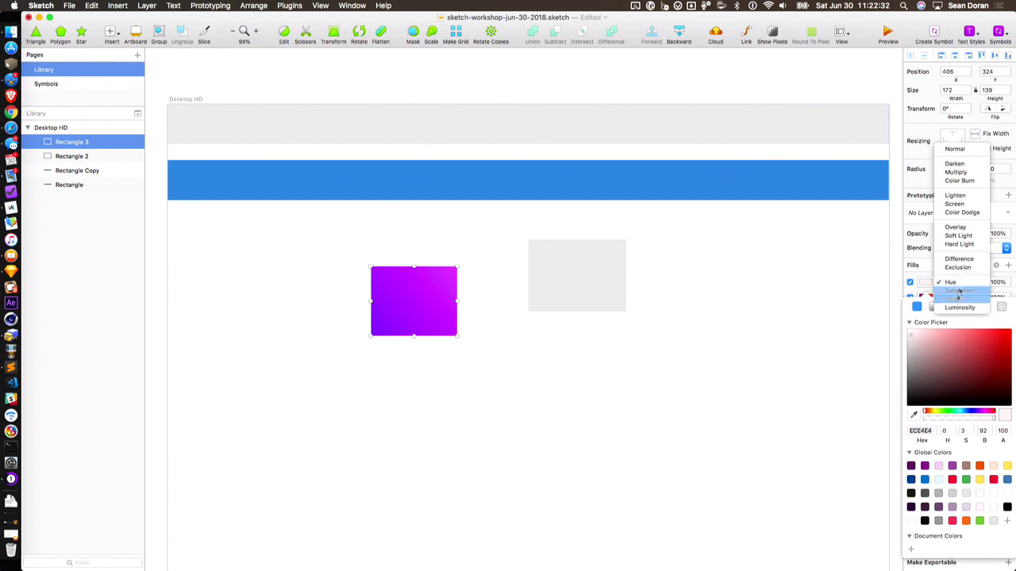
click(958, 235)
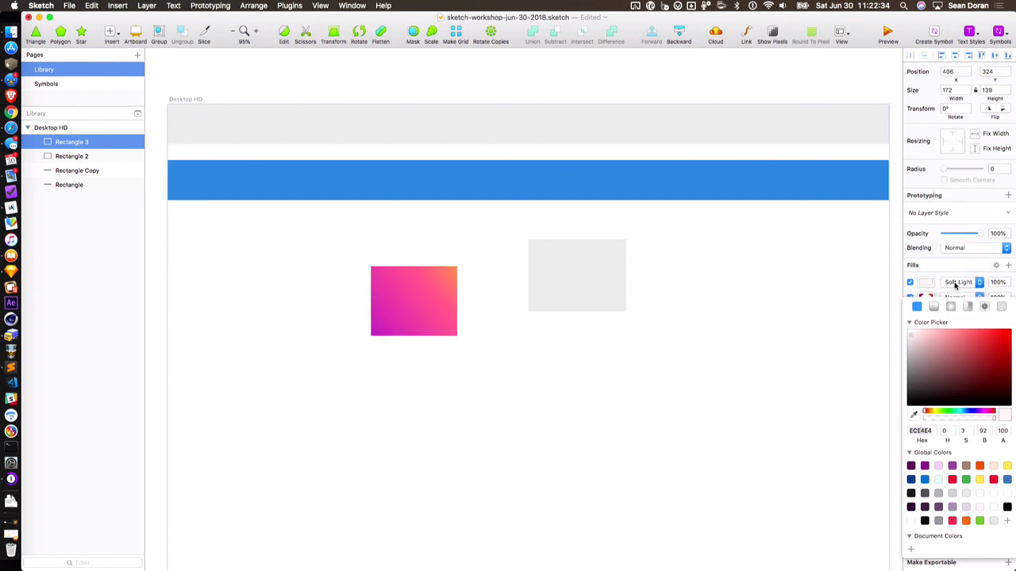
click(957, 284)
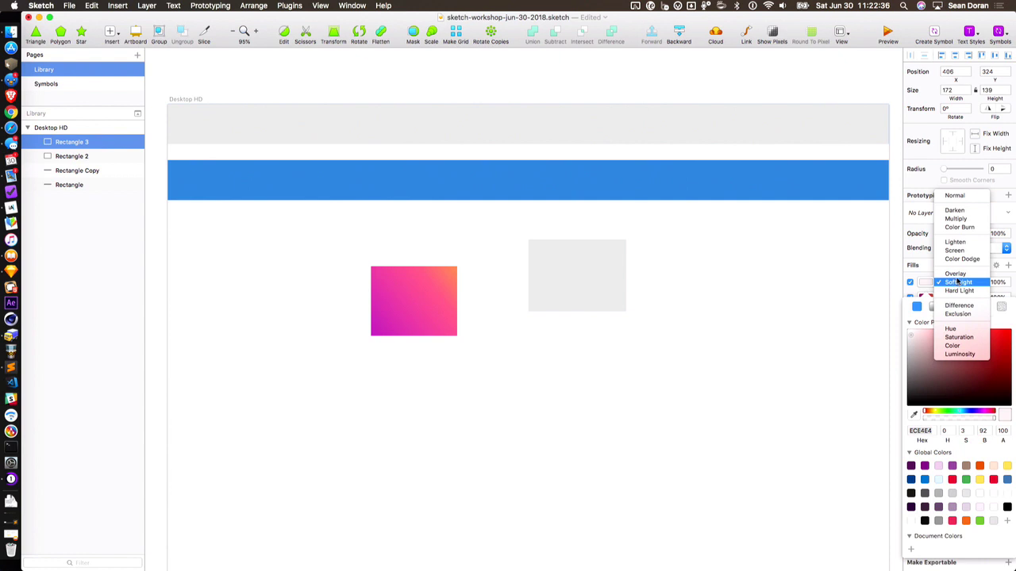
click(961, 275)
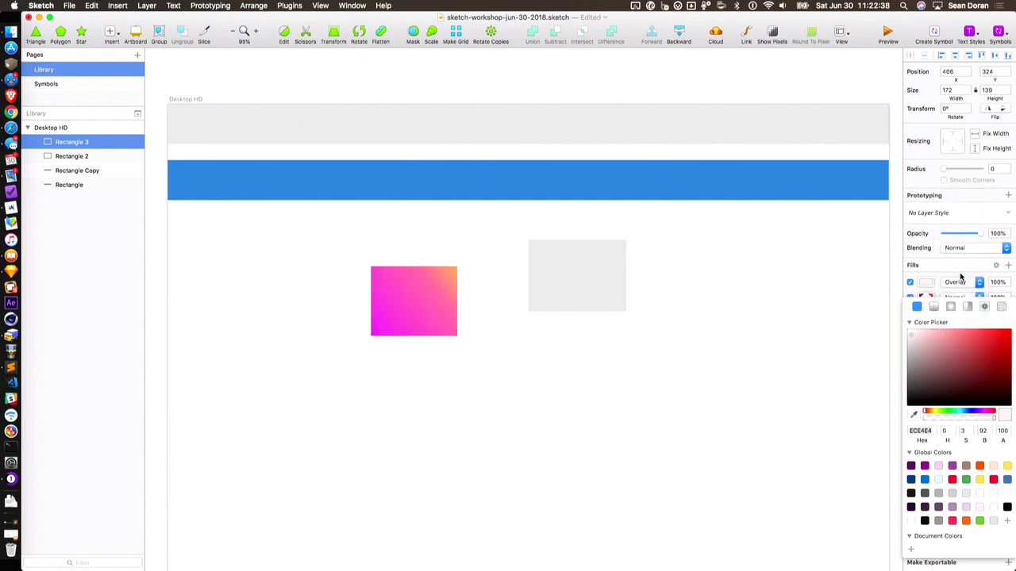
click(960, 281)
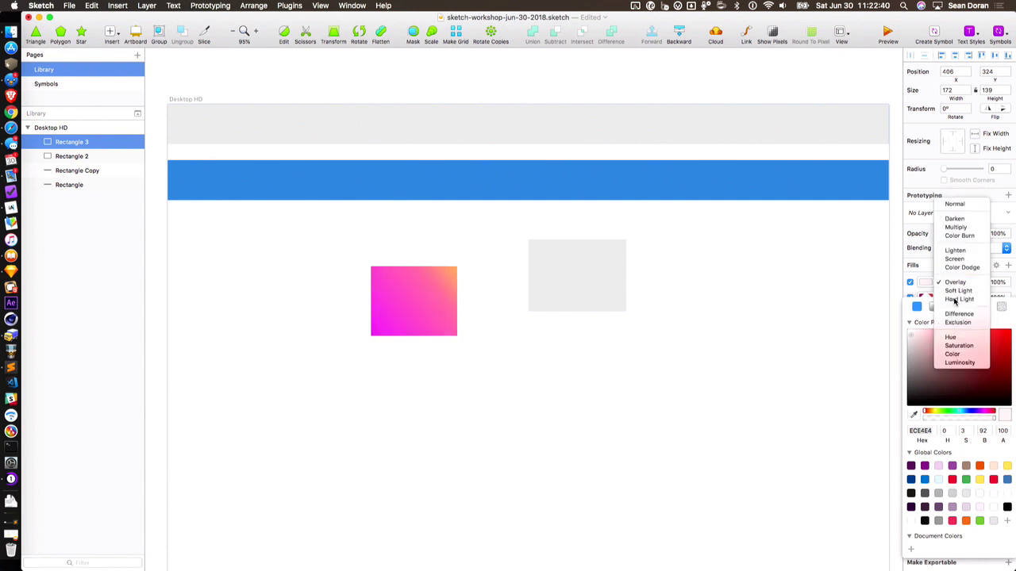
click(956, 299)
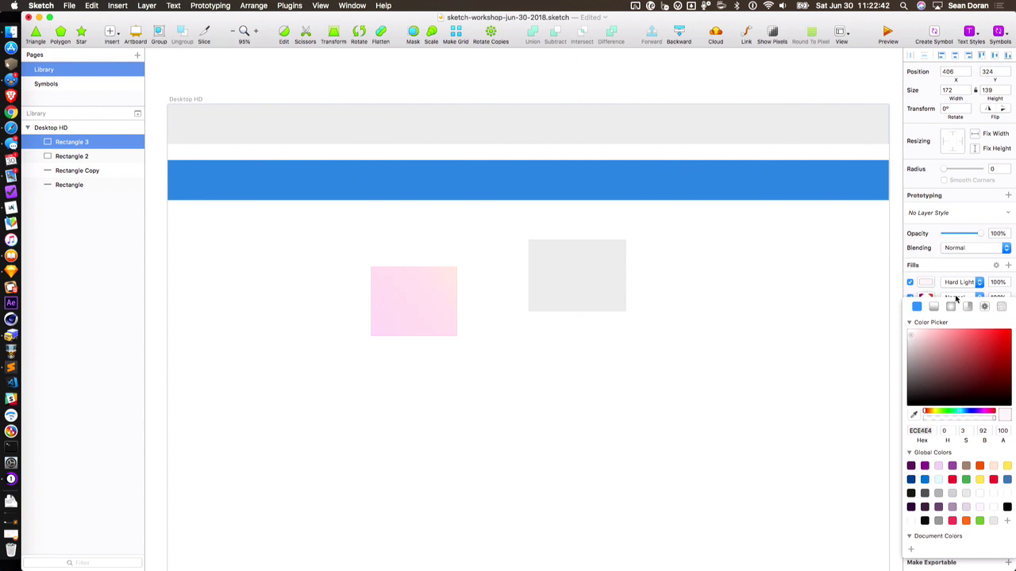
Change the upper fill to a radial gradient centered near the rectangle's middle, with its radius kept inside the rectangle and angled toward the lower right
click(924, 286)
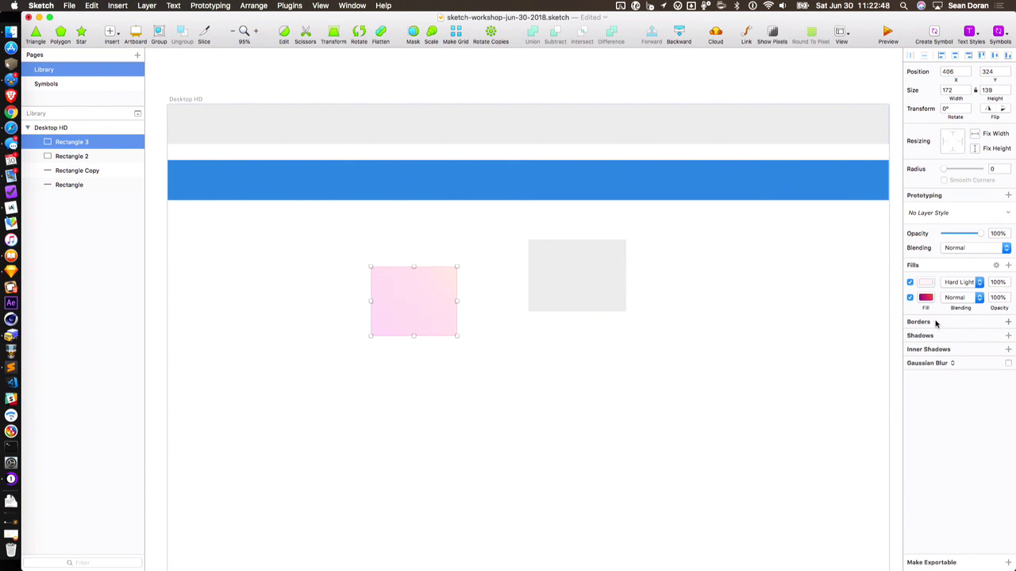
click(925, 284)
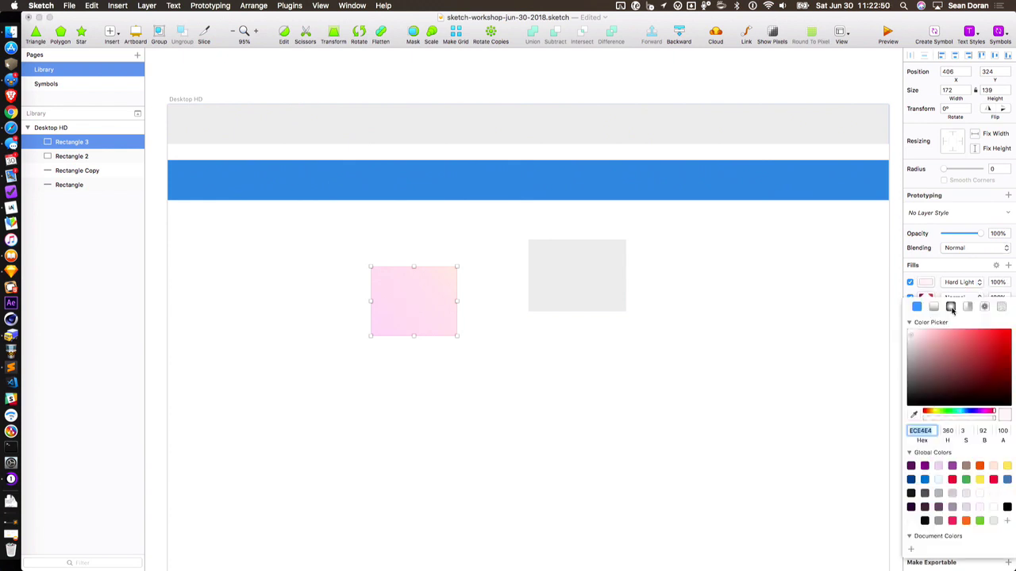
click(952, 308)
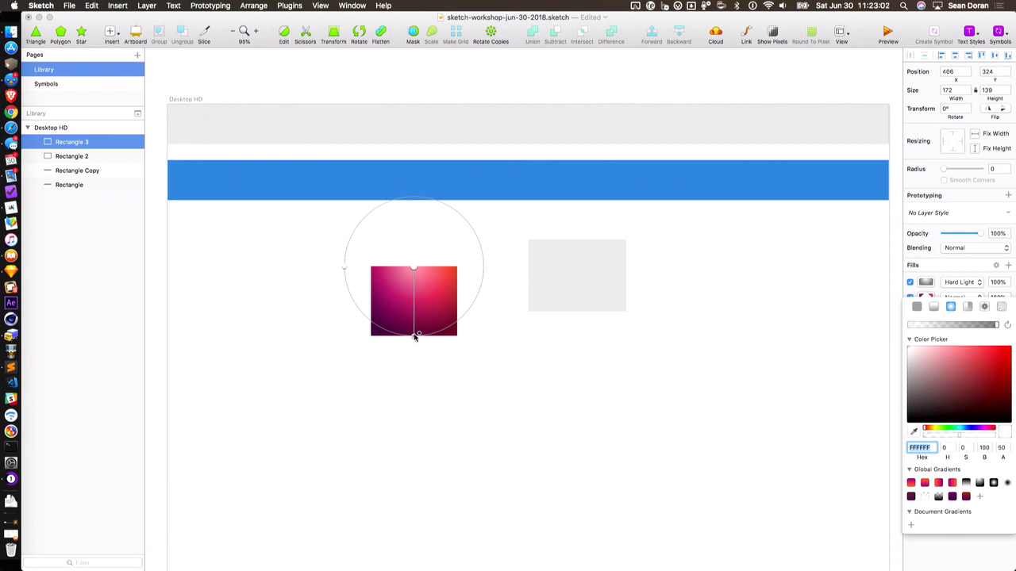
drag(413, 339, 414, 307)
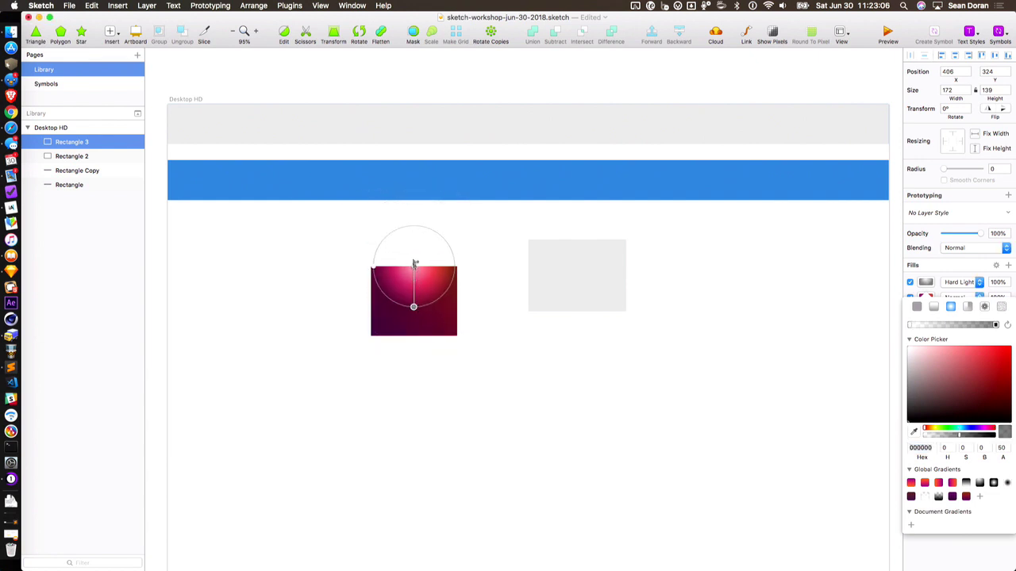
drag(414, 268, 417, 299)
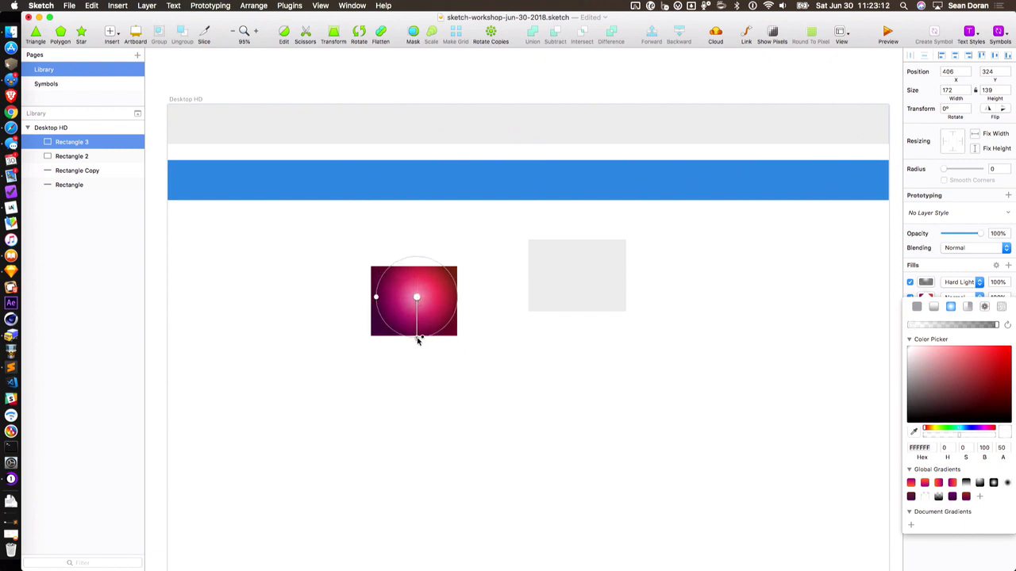
drag(418, 339, 446, 314)
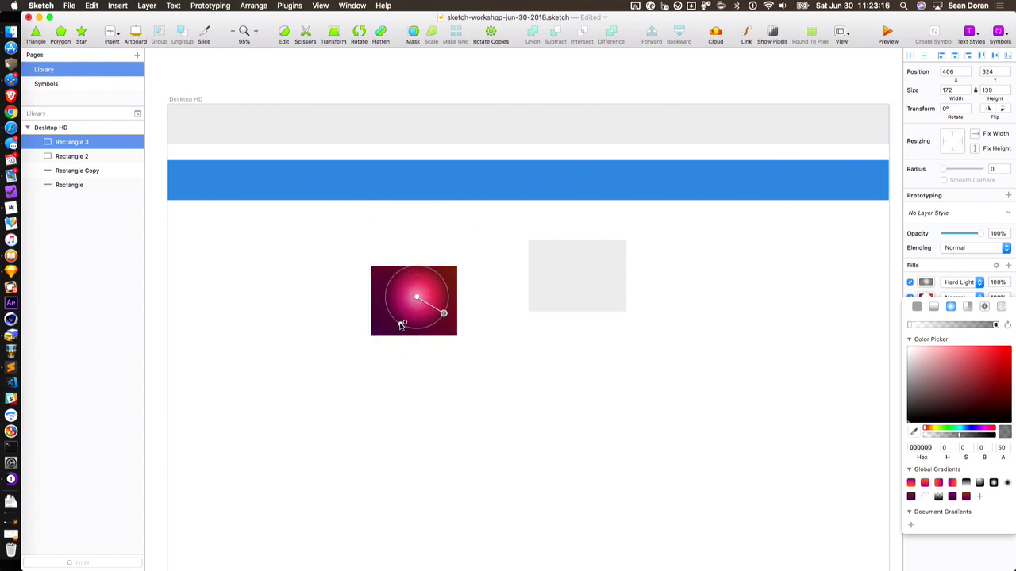
Stretch the radial gradient into a tall ellipse with a horizontal axis, and move its center to the rectangle's upper-left corner
drag(410, 312, 377, 376)
drag(445, 316, 482, 297)
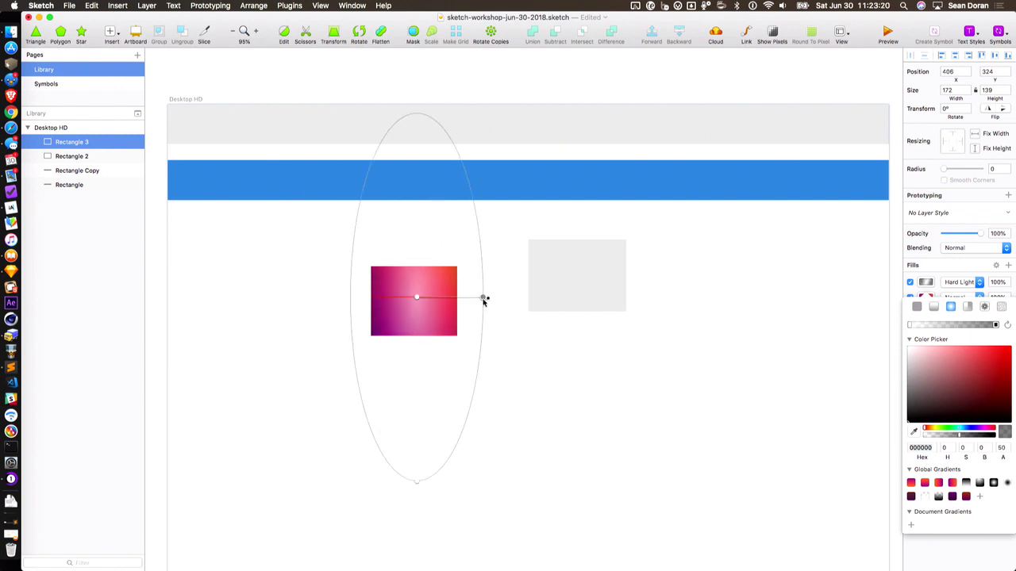
click(417, 297)
mouse_move(417, 298)
mouse_down()
mouse_move(369, 268)
mouse_move(356, 277)
mouse_move(360, 263)
mouse_move(379, 305)
mouse_move(360, 313)
mouse_move(400, 294)
mouse_move(382, 273)
mouse_move(403, 295)
mouse_up()
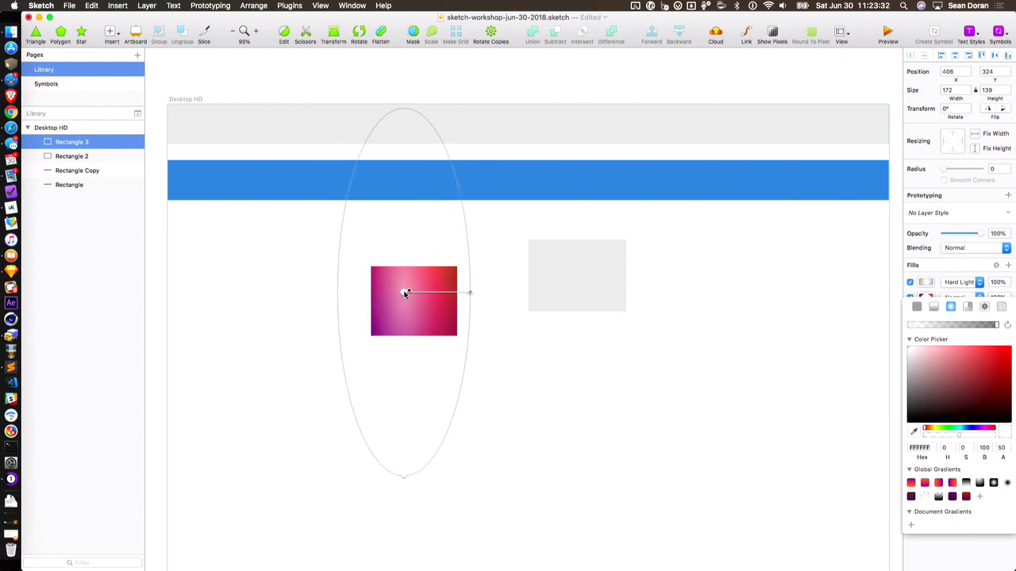
drag(404, 293, 367, 266)
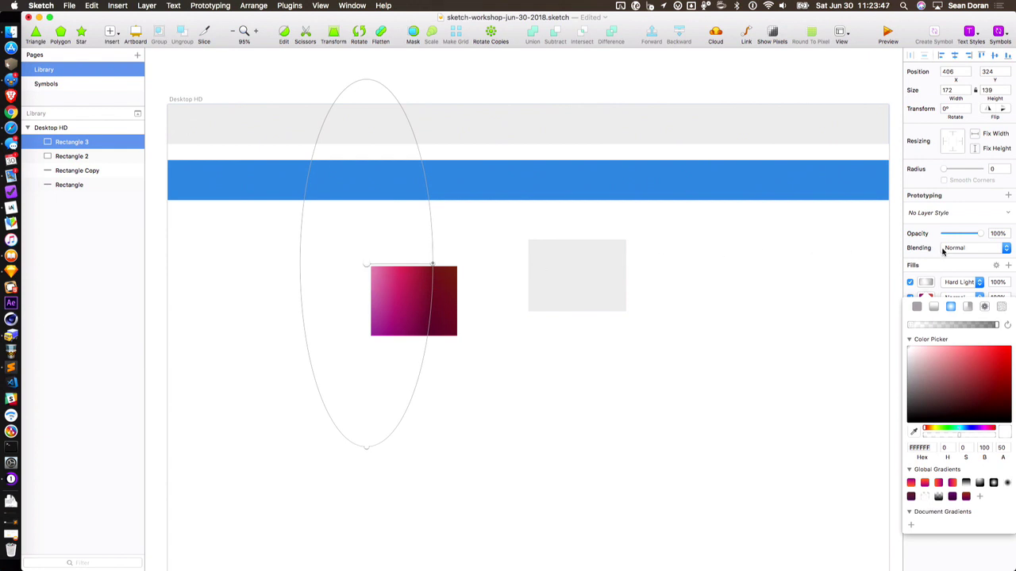
Change the upper fill to an angular gradient and add color stops at its upper left, upper right and lower edge
click(968, 307)
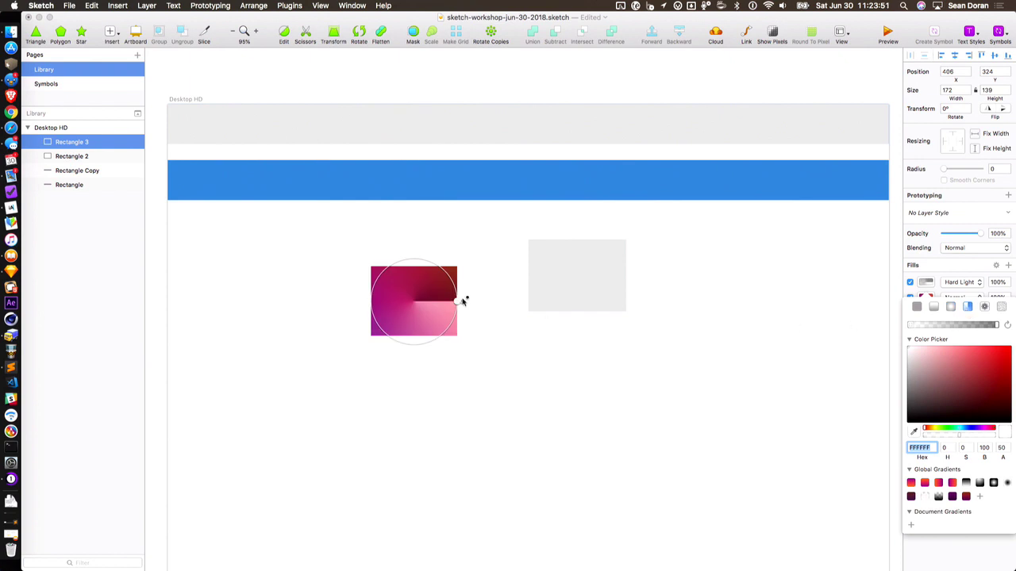
click(463, 303)
drag(463, 303, 392, 265)
click(435, 265)
click(425, 344)
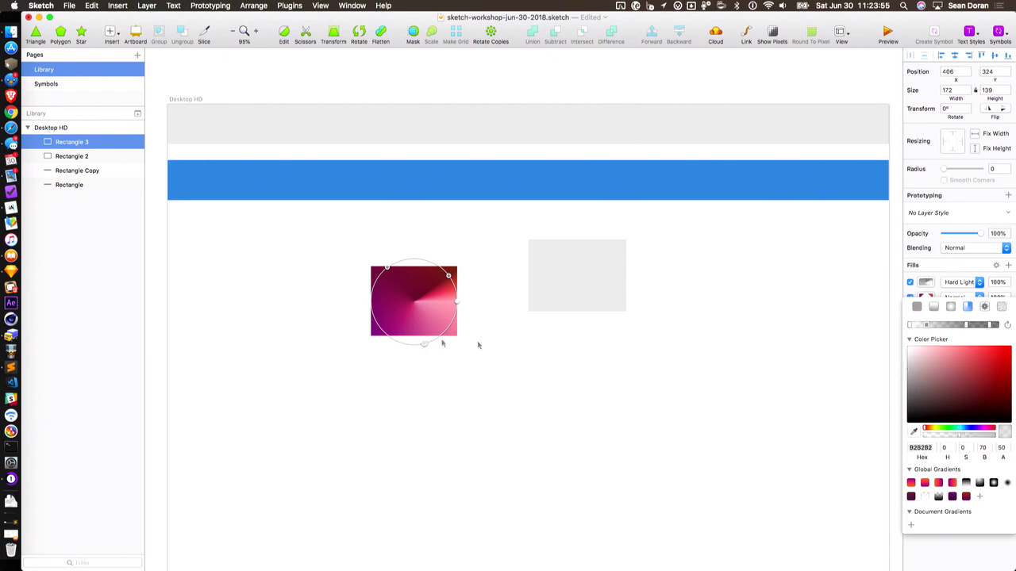
Change the upper fill to a pattern fill and try the global images, ending with the checkerboard
click(984, 306)
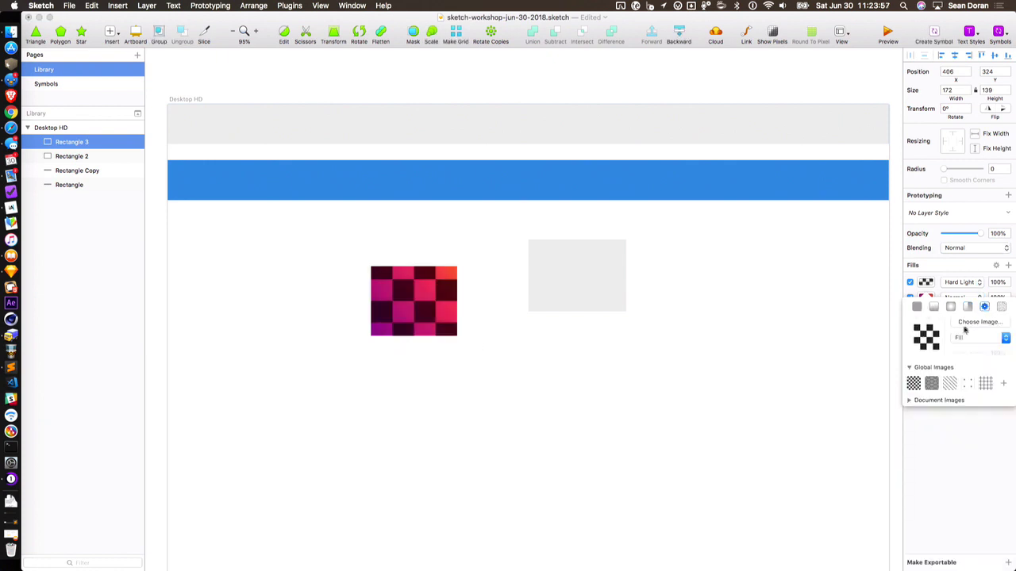
click(933, 384)
click(950, 384)
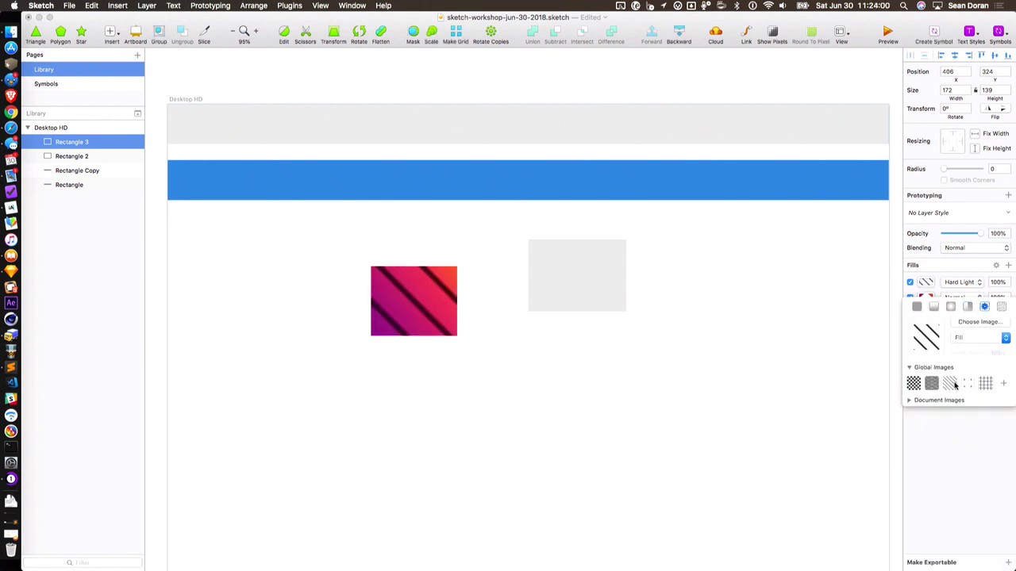
click(969, 384)
click(987, 385)
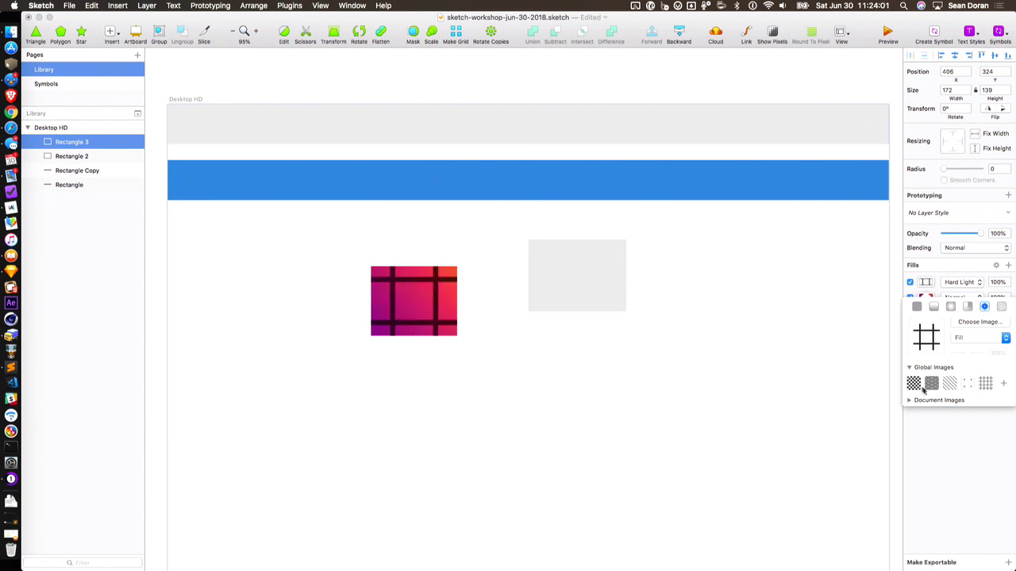
click(913, 384)
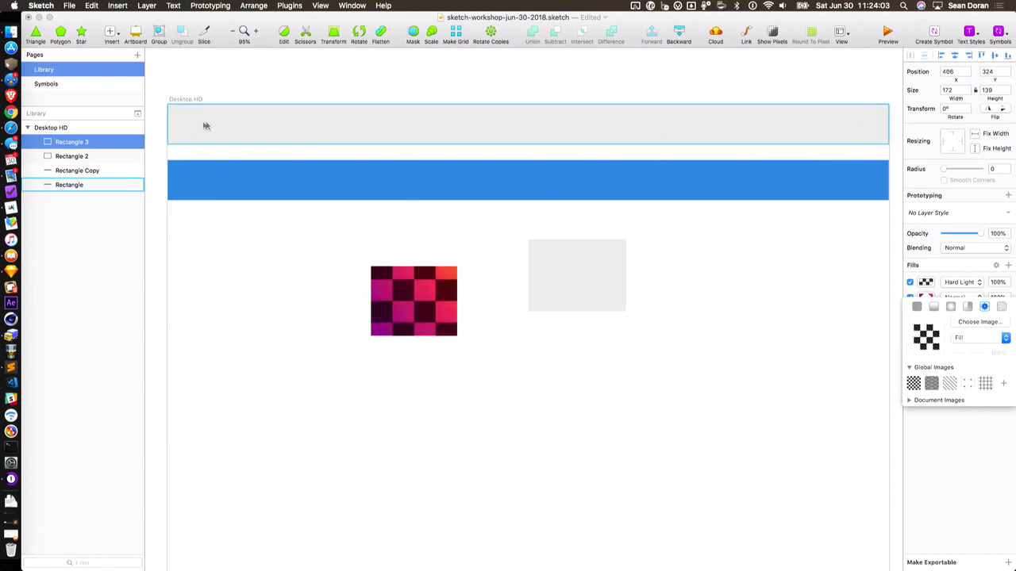
Use the Lunacy logo from the Safari page as the pattern image, and move the rectangle to X 422, Y 335
click(16, 128)
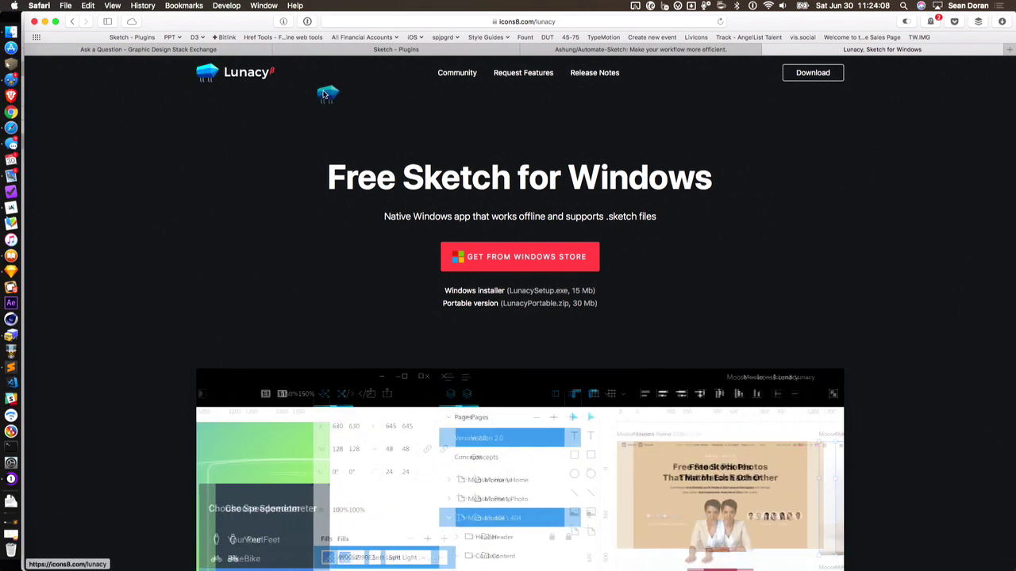
key(super+Tab)
drag(774, 275, 926, 337)
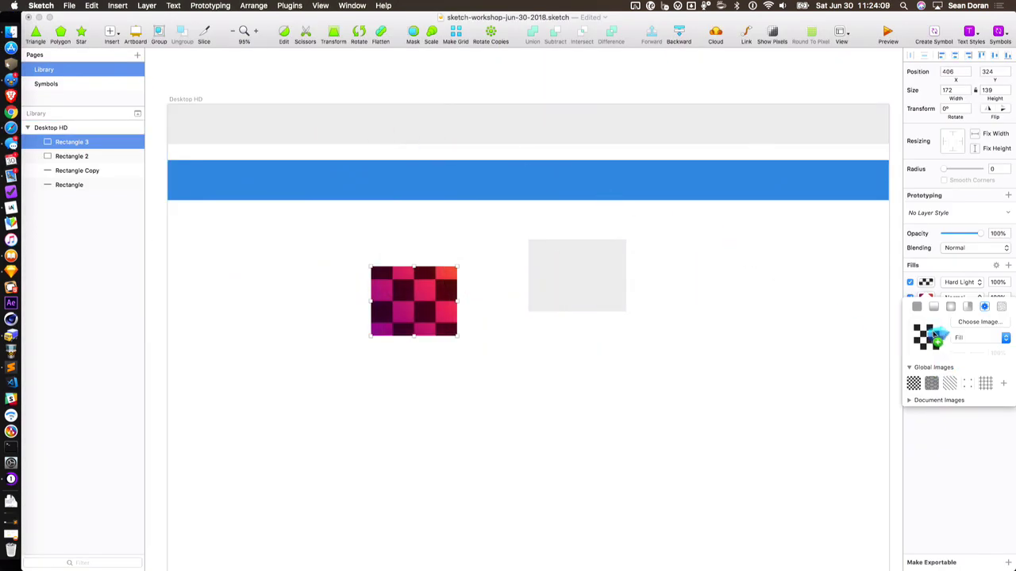
click(565, 327)
mouse_move(418, 296)
mouse_down()
mouse_move(400, 303)
mouse_move(426, 302)
mouse_up()
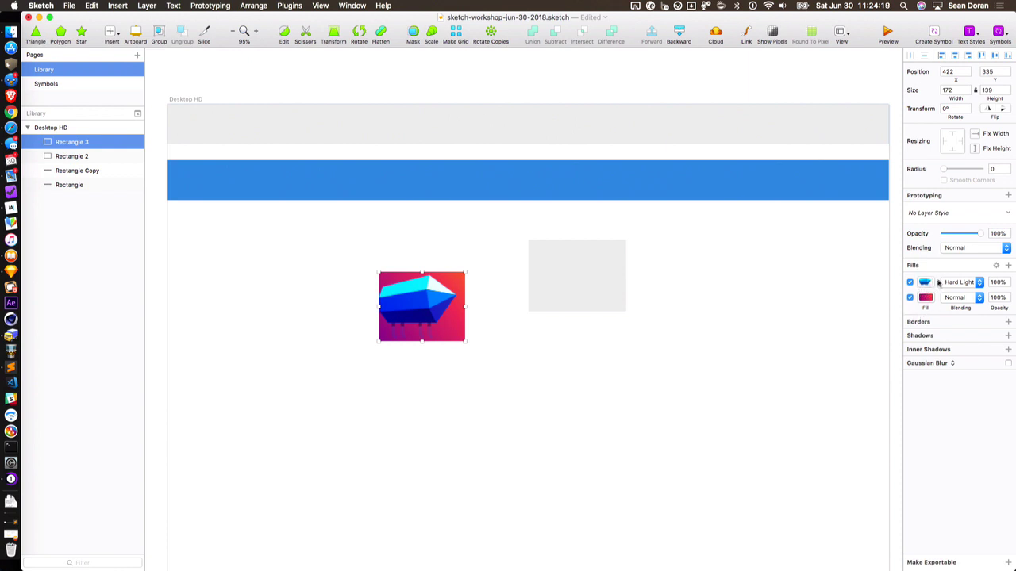
Bring the Lunacy logo from Safari onto the Sketch artboard as an image layer, placed below the grey rectangle
key(super+Tab)
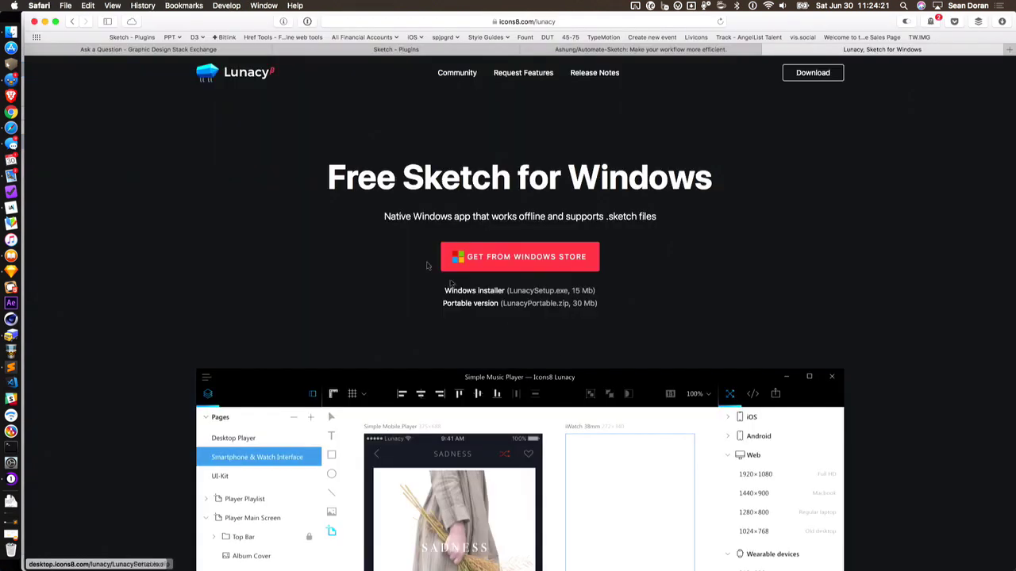
mouse_move(203, 73)
mouse_down()
mouse_move(328, 177)
mouse_move(711, 375)
mouse_up()
key(super+Tab)
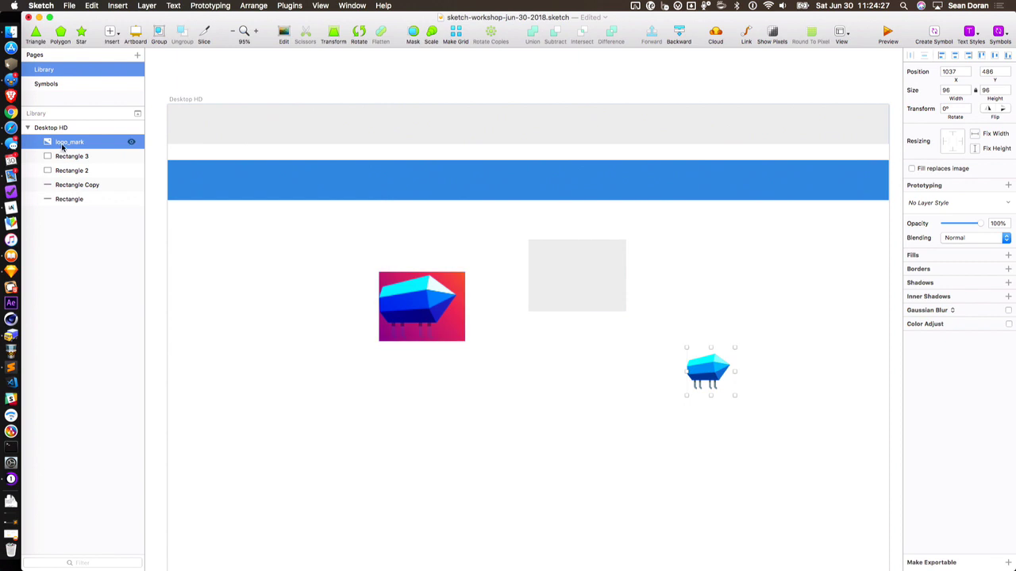
drag(710, 369, 577, 361)
Change the gradient rectangle's upper fill to Black noise with 7% intensity
click(424, 313)
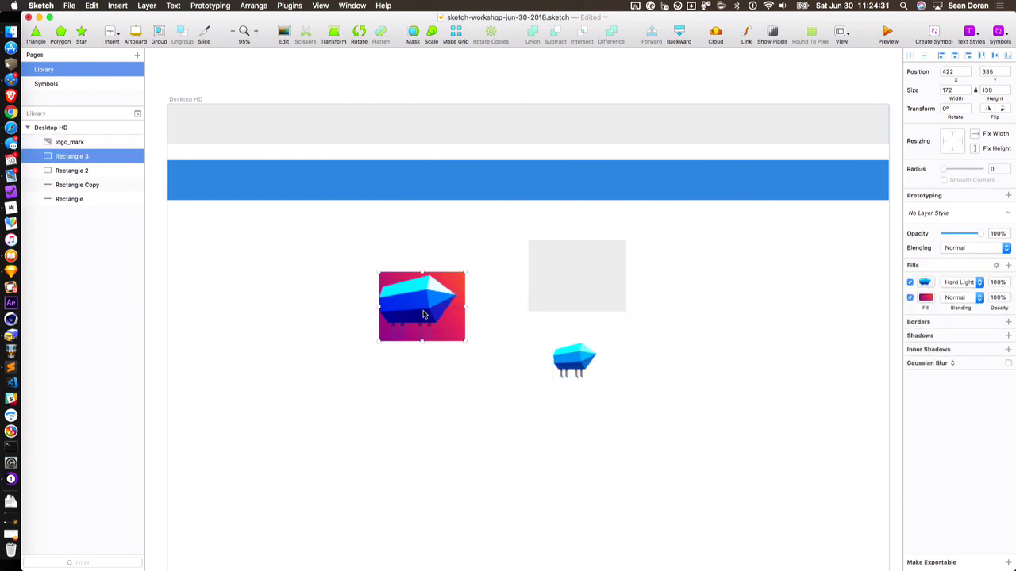
click(924, 283)
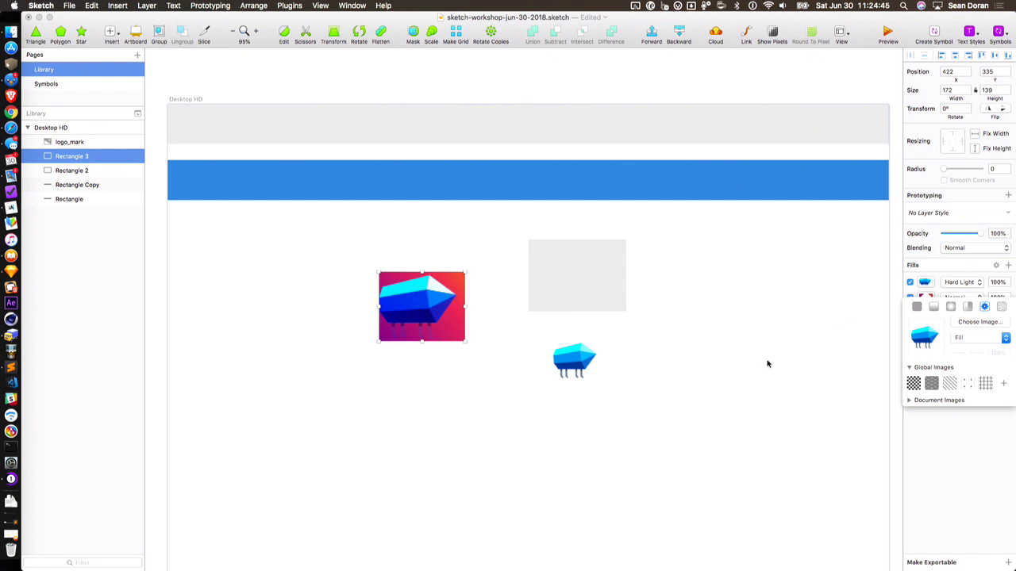
click(1003, 309)
mouse_move(953, 339)
mouse_down()
mouse_move(944, 341)
mouse_move(956, 340)
mouse_up()
click(958, 322)
click(961, 335)
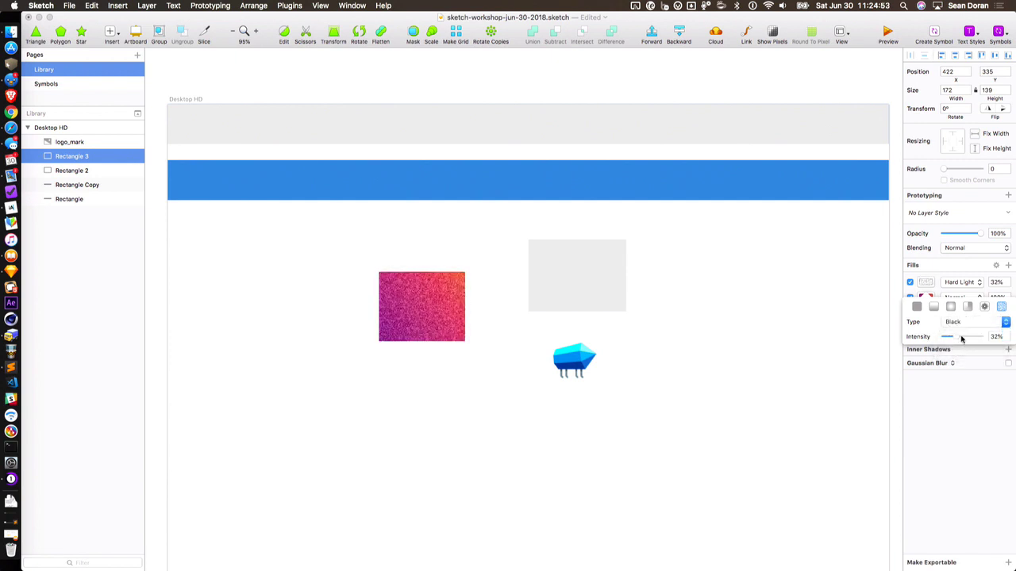
drag(956, 337, 946, 338)
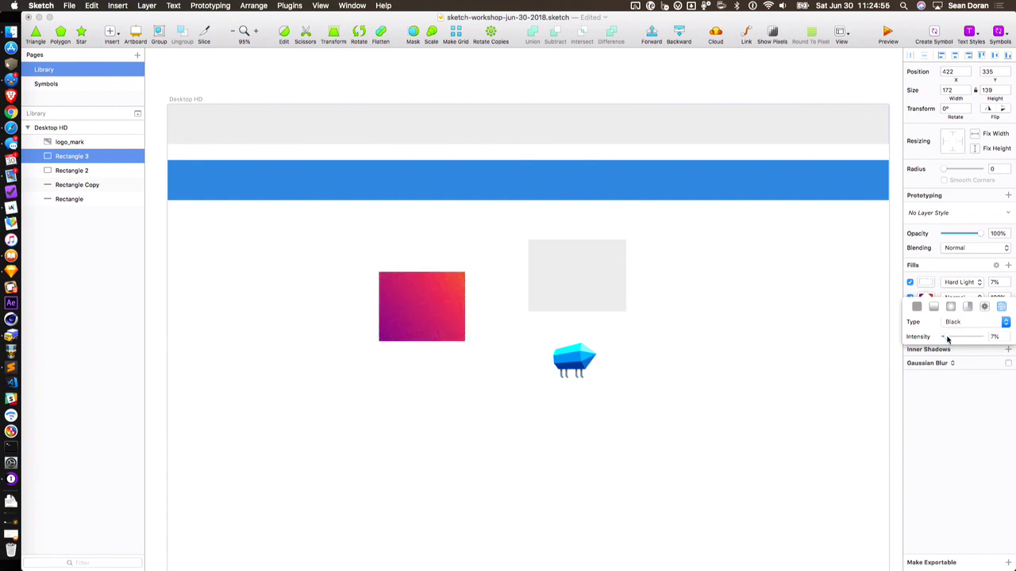
Turn off the upper noise fill on the gradient rectangle and leave all layers and the artboard deselected
click(911, 283)
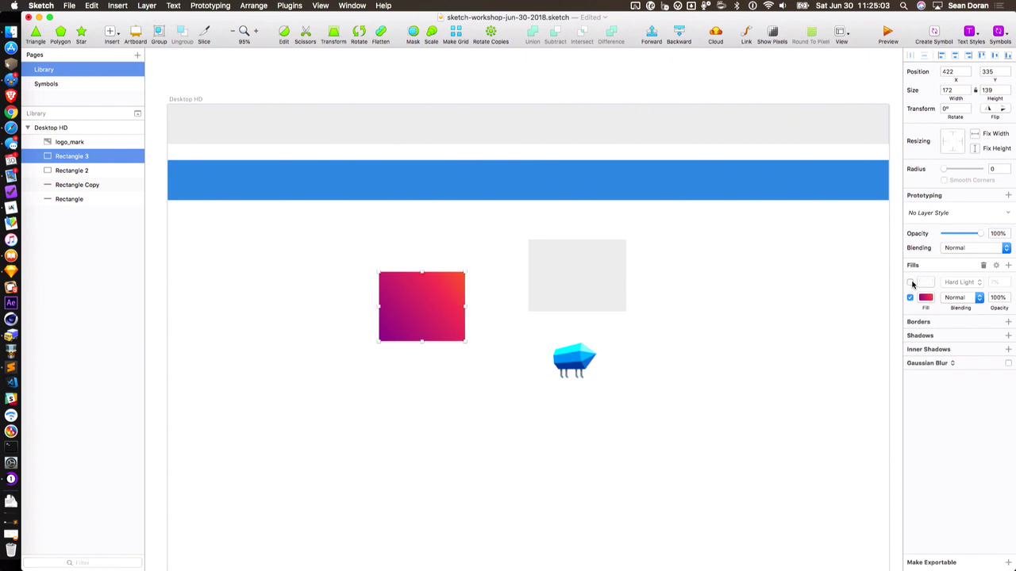
click(777, 296)
scroll(777, 295, down, 5)
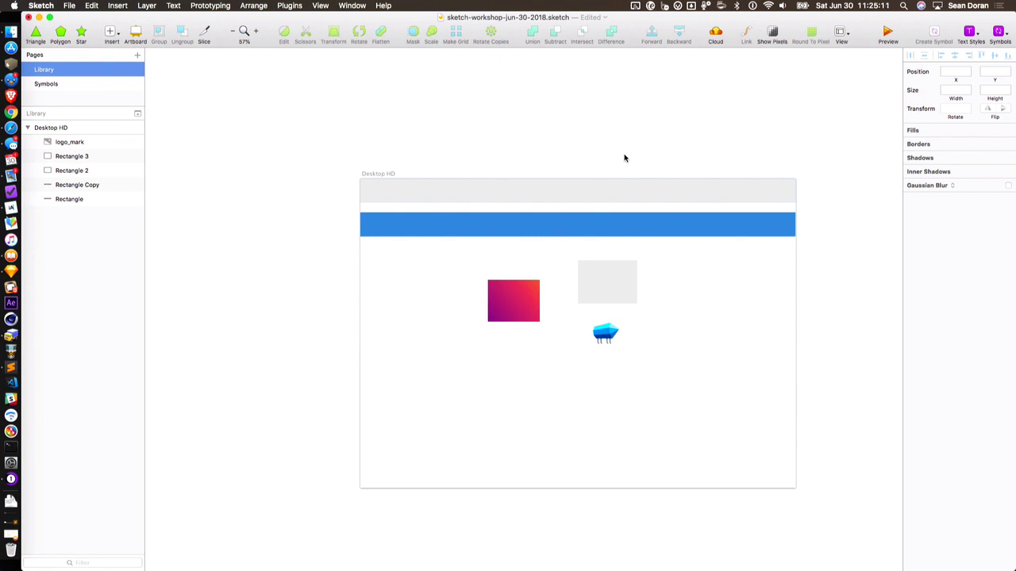
scroll(625, 158, right, 3)
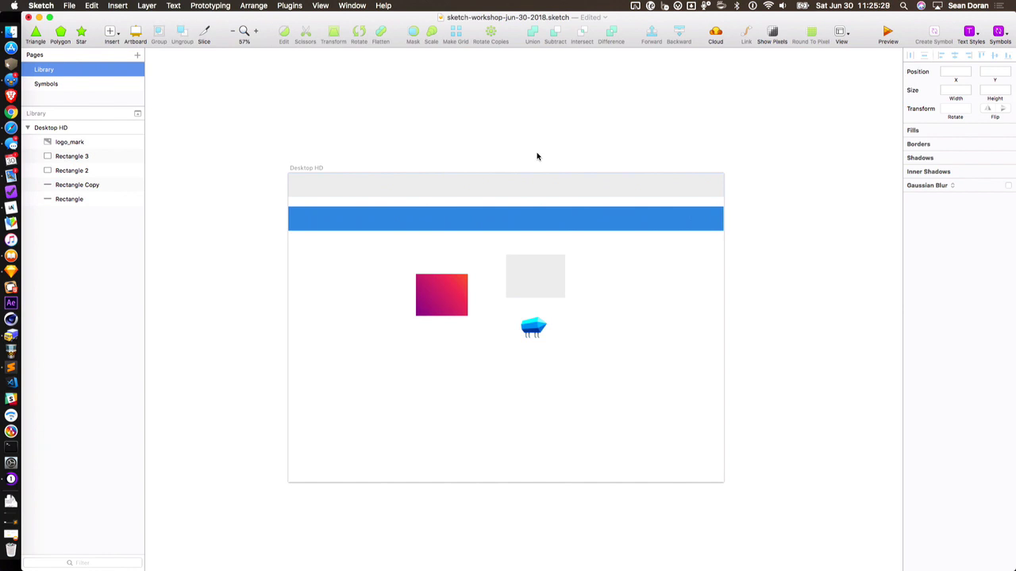
click(295, 168)
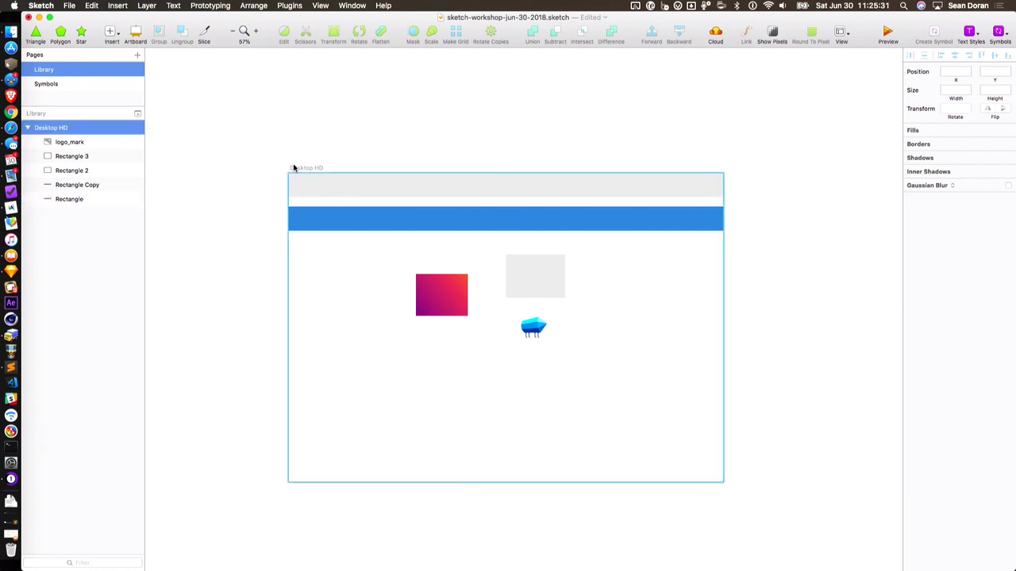
click(401, 163)
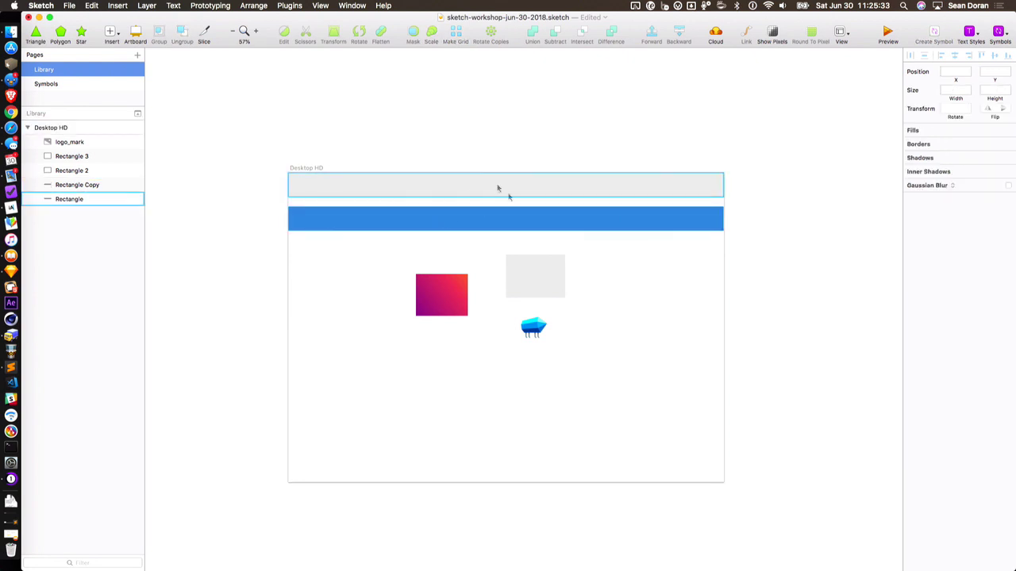
Add the text "SHARED LIBRARY" on the grey bar across the upper edge of the Desktop HD artboard
key(t)
click(544, 185)
text(SHARED LIBRARY)
key(Escape)
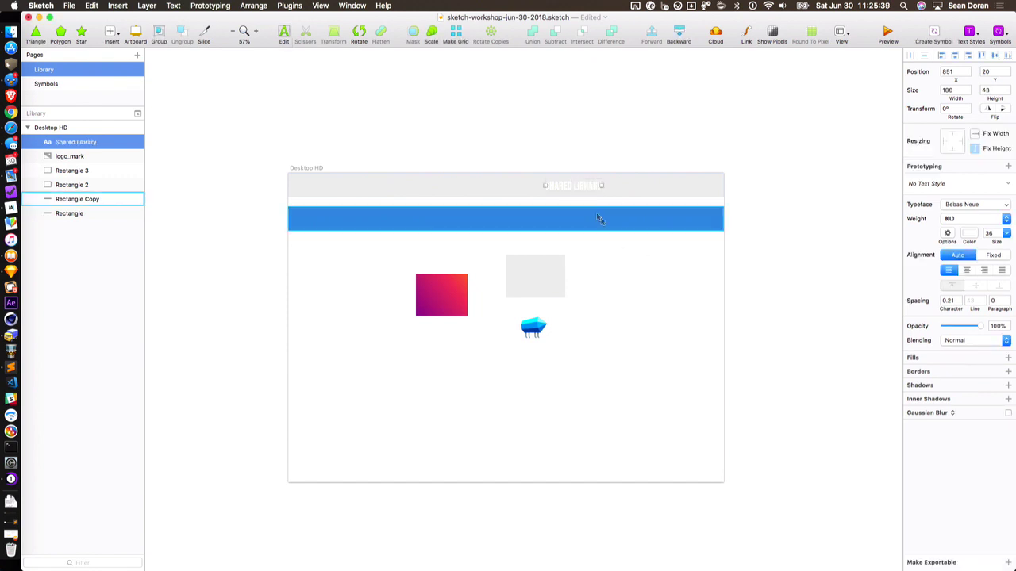
click(648, 302)
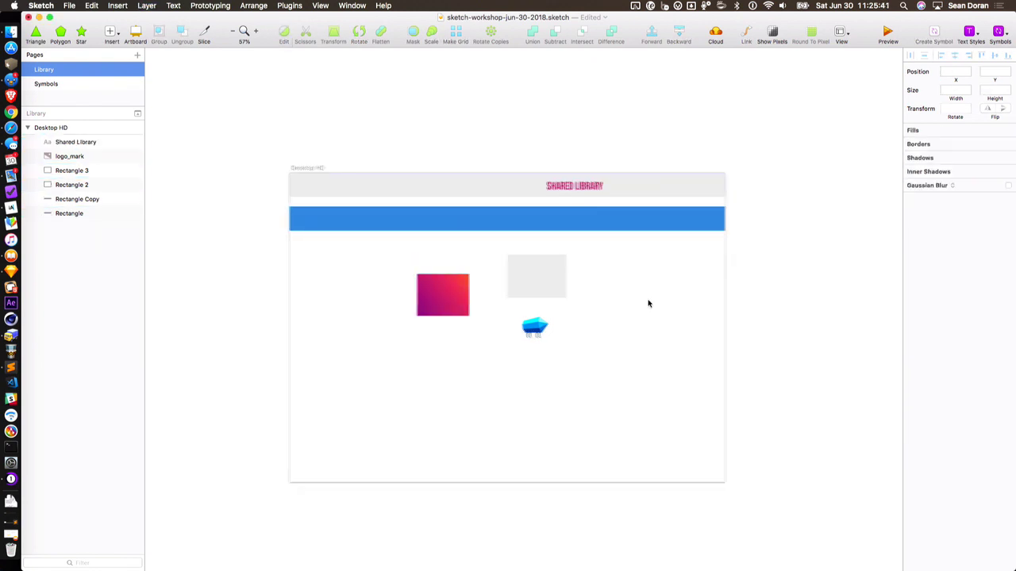
Select the whole artboard, then instead select the blue bar, gradient rectangle, grey rectangle and logo together
scroll(649, 302, left, 2)
click(322, 169)
scroll(572, 223, right, 3)
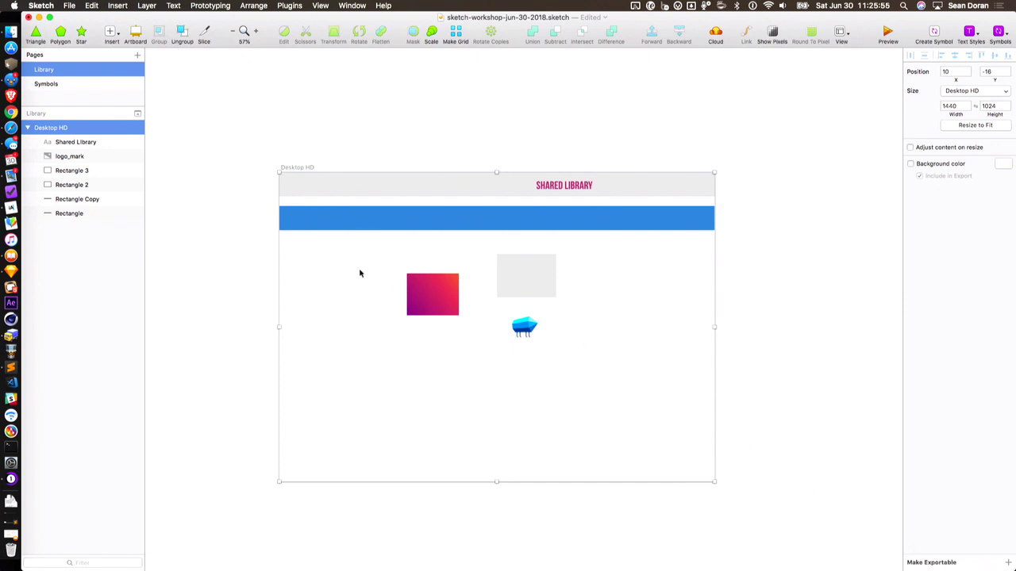
click(299, 229)
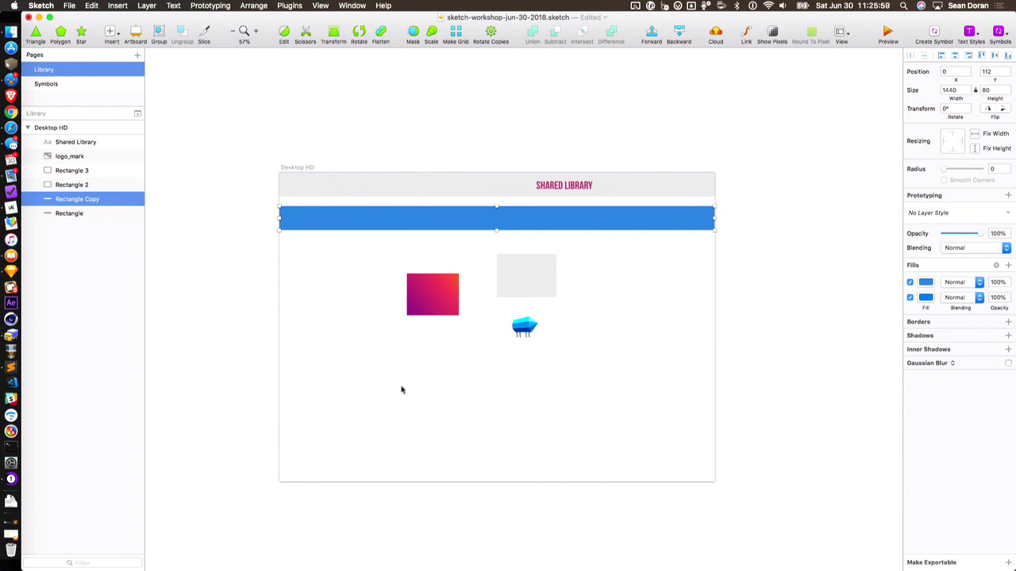
shift+click(424, 309)
shift+click(508, 269)
shift+click(525, 324)
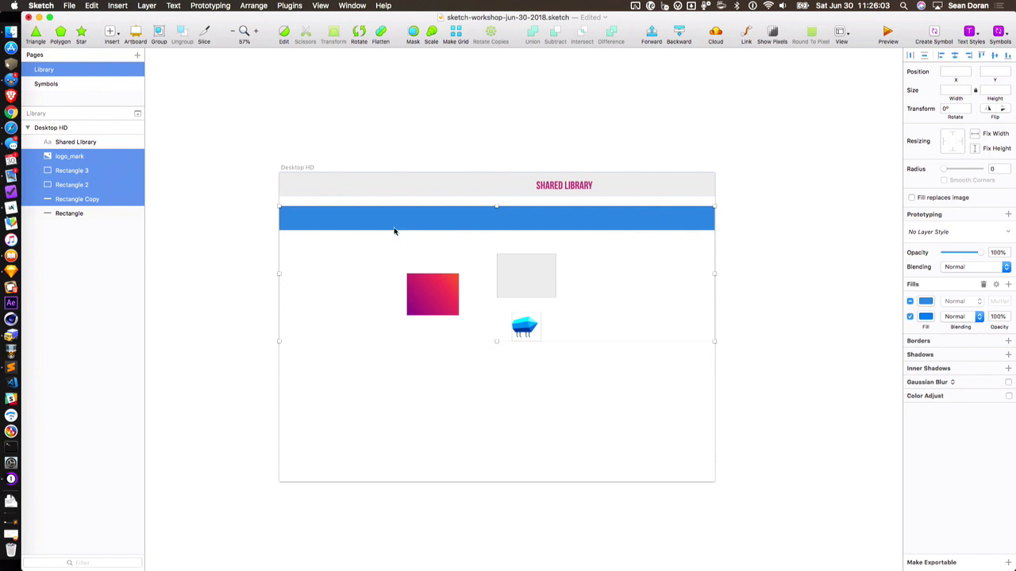
Duplicate the Desktop HD artboard beside the original and select both artboards
click(292, 167)
key(super+d)
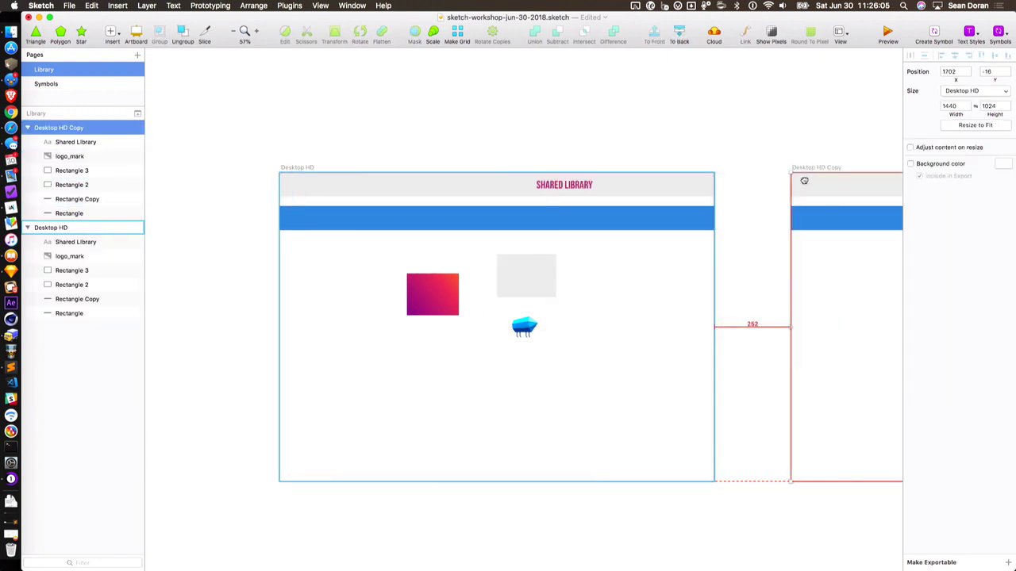
scroll(281, 156, right, 3)
shift+click(204, 168)
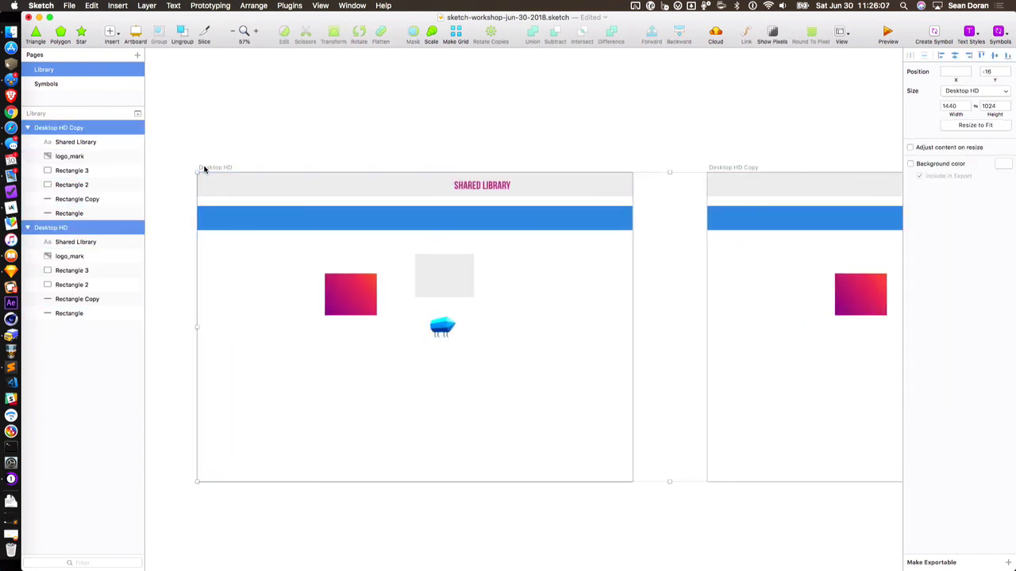
scroll(204, 169, right, 2)
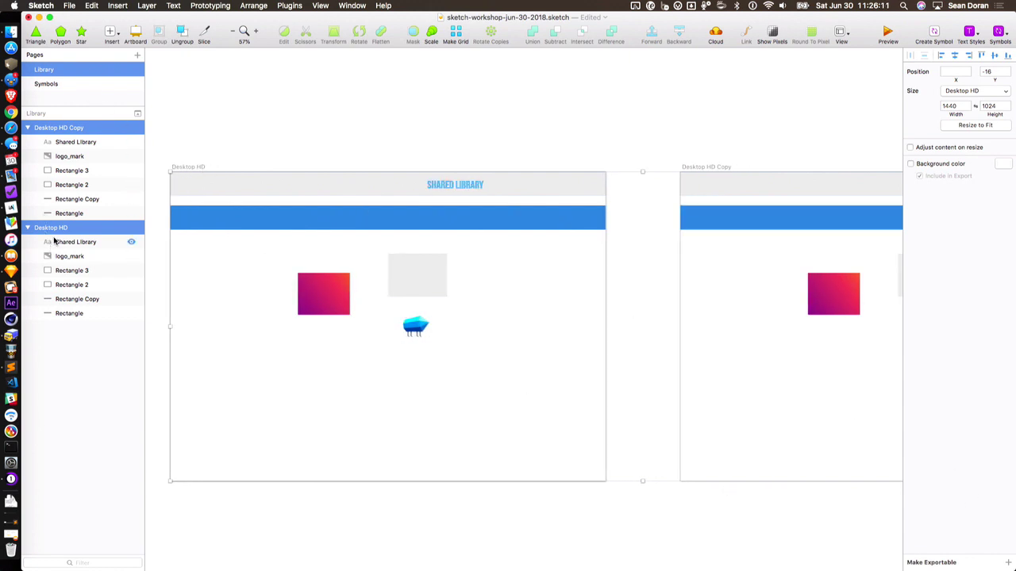
Make both artboards exportable and try different export sizes, ending with a fixed height of 400h
click(937, 561)
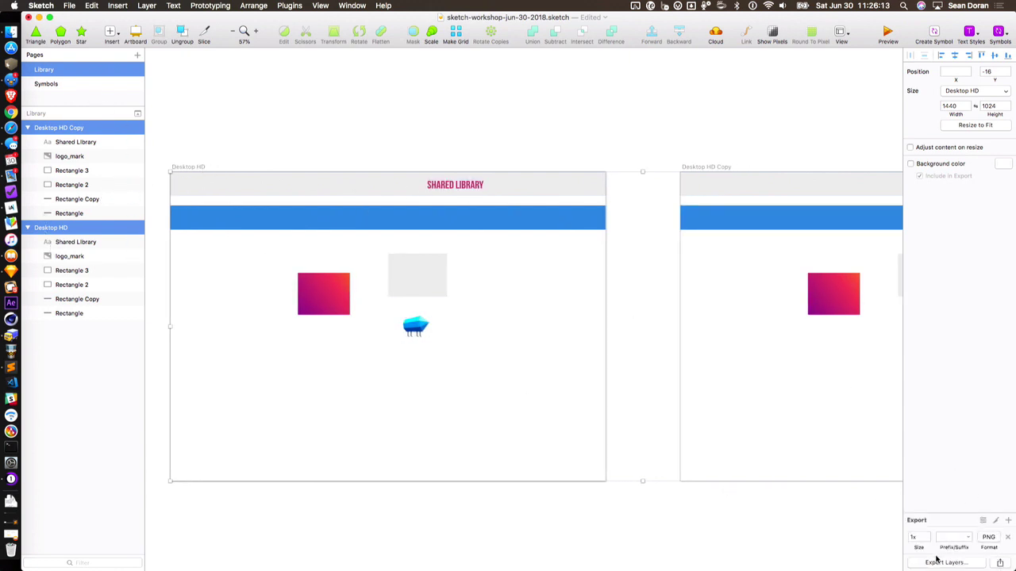
click(918, 537)
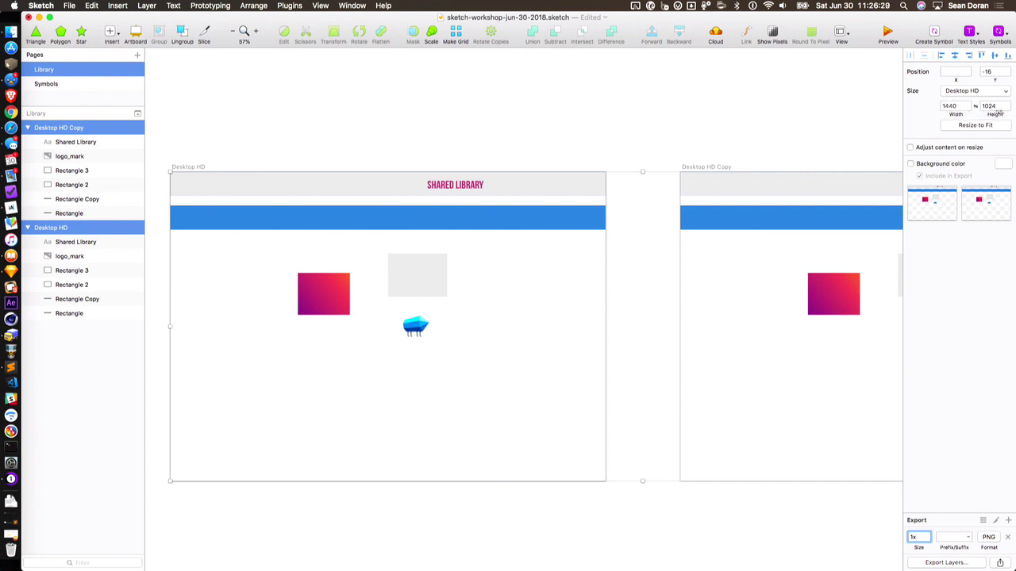
double_click(919, 538)
text(2)
key(BackSpace)
text(.2)
key(BackSpace)
key(BackSpace)
key(BackSpace)
key(BackSpace)
text(00w)
key(Return)
text(400h)
Look at the prefix/suffix setting and the available file formats of the 400h export
click(945, 538)
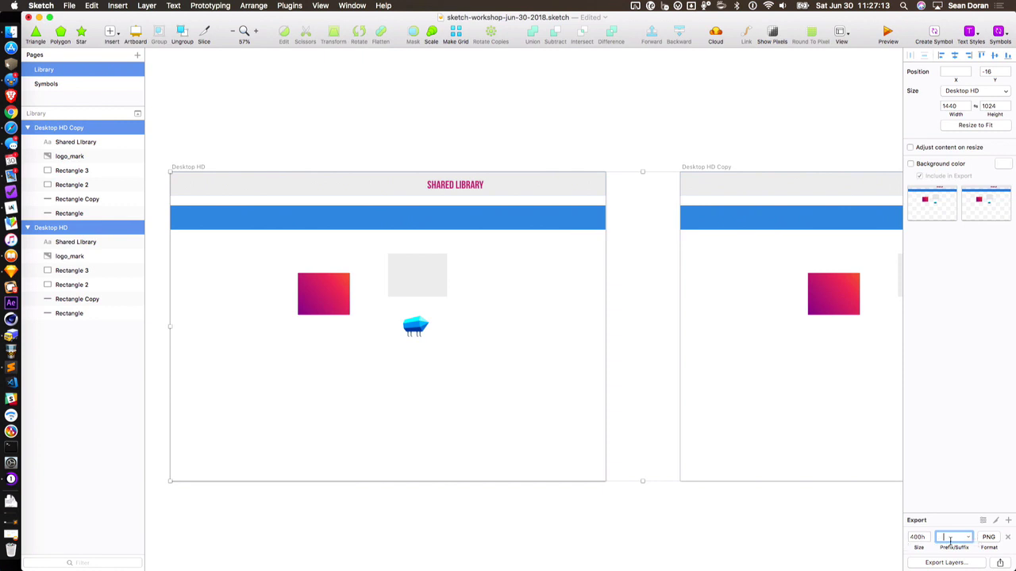
click(986, 541)
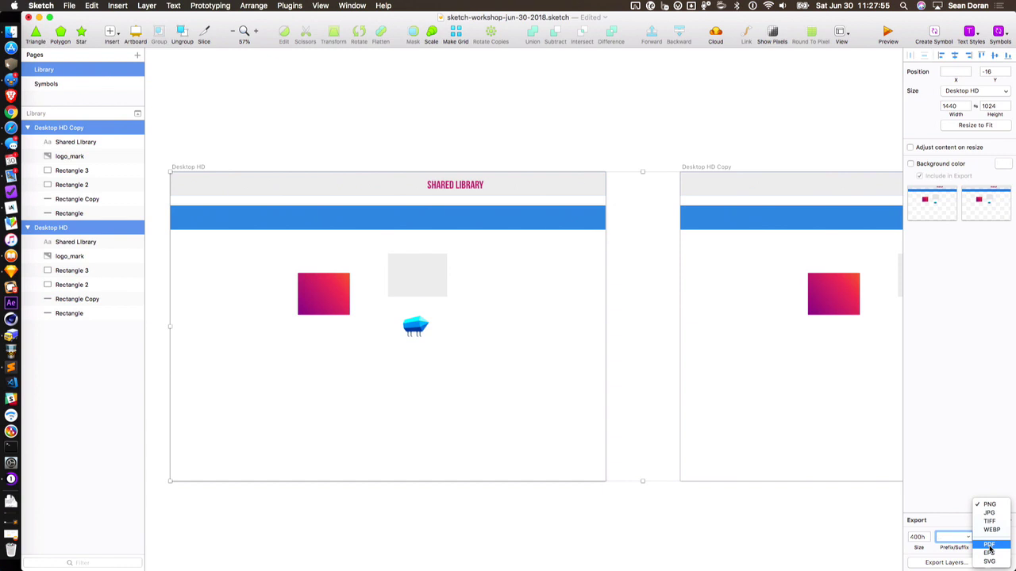
key(Escape)
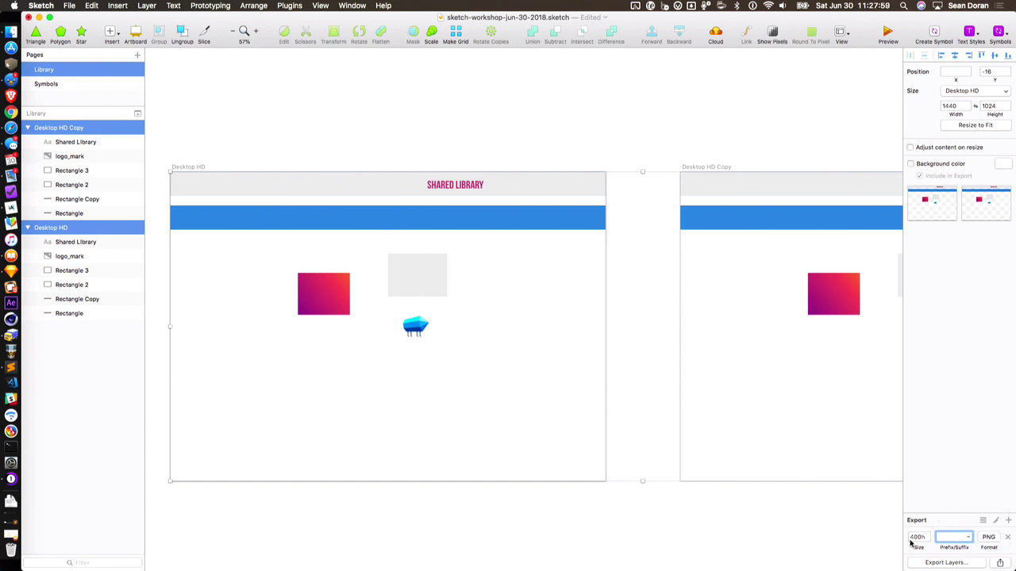
Add eight more PNG export sizes to the artboards: 1x, 2x, 3x, 1.5x and four at 0.5x
click(1006, 521)
click(1008, 505)
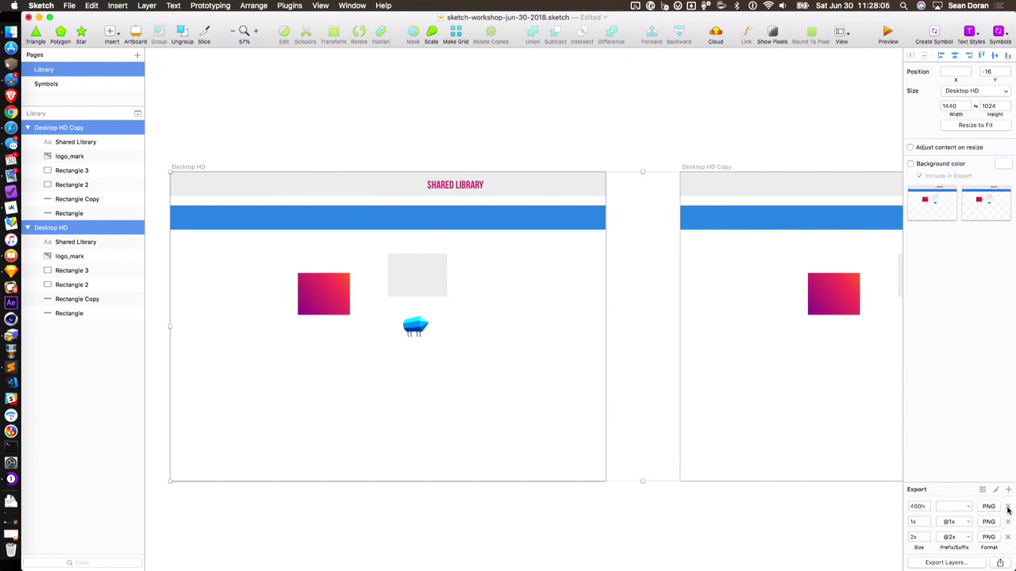
click(1008, 490)
click(1008, 473)
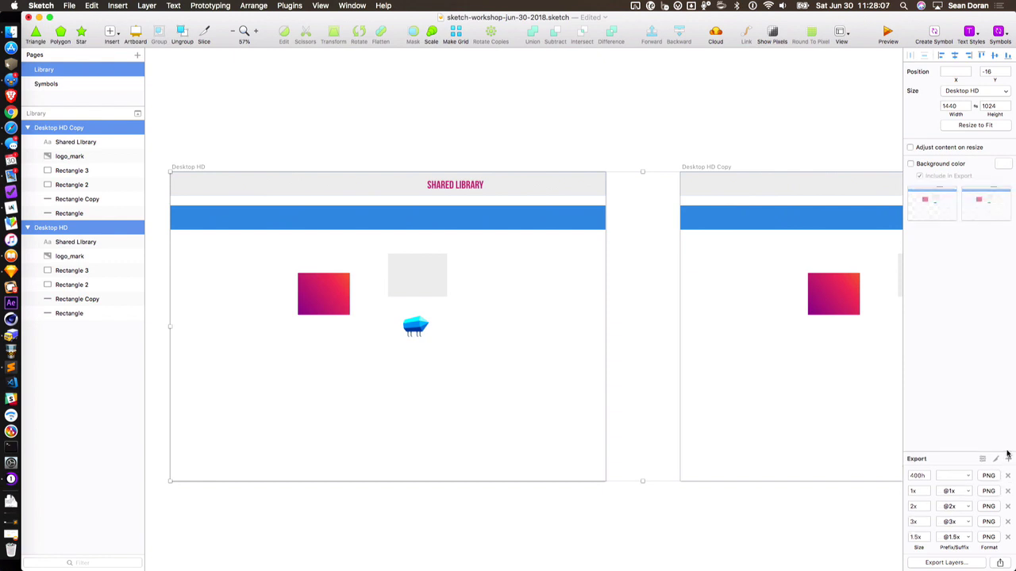
click(1008, 459)
click(1008, 444)
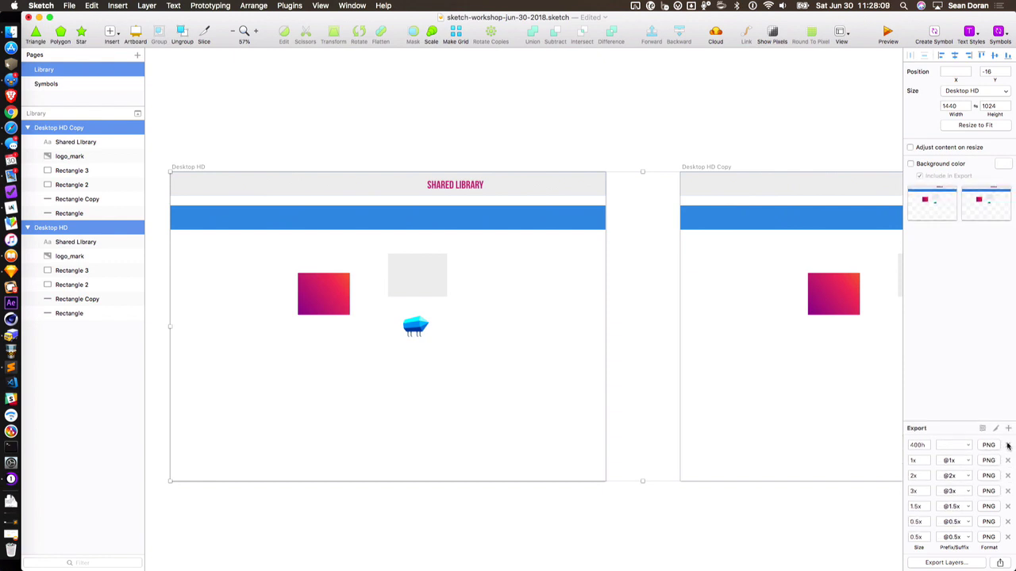
click(1008, 428)
click(1008, 412)
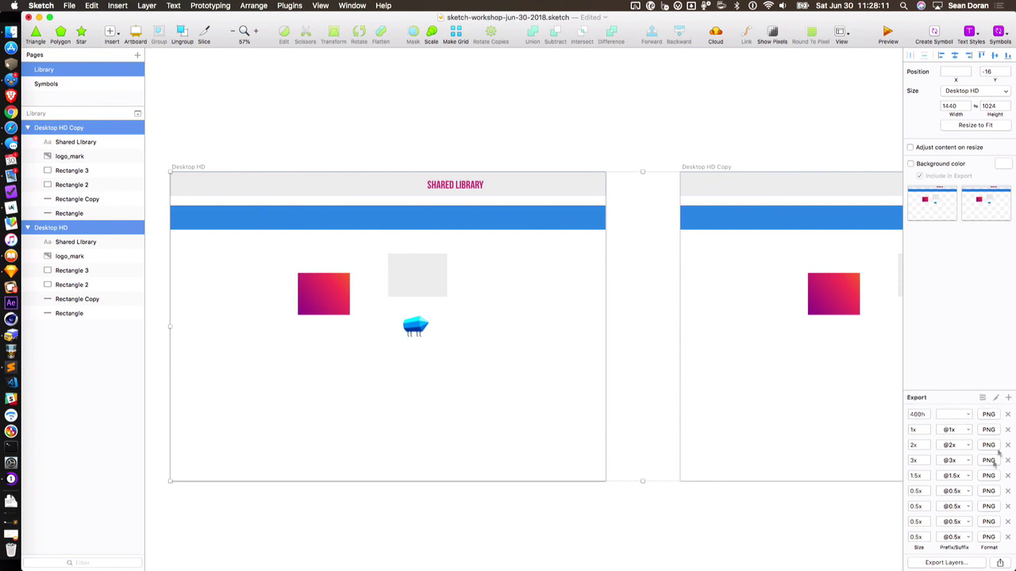
Go through the size values from 1x to 0.5x and the 1x suffix in the export list
click(914, 429)
click(915, 446)
click(919, 460)
click(917, 476)
click(917, 490)
click(956, 429)
Apply the Web - PNG export preset to both artboards and check the prefix and suffix choices of its 2x size
click(983, 401)
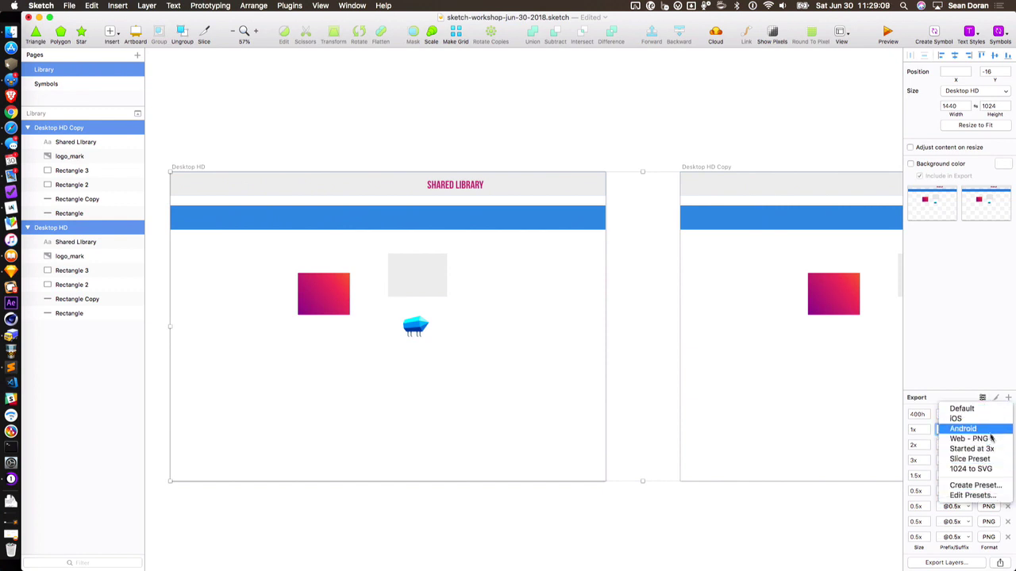
click(977, 440)
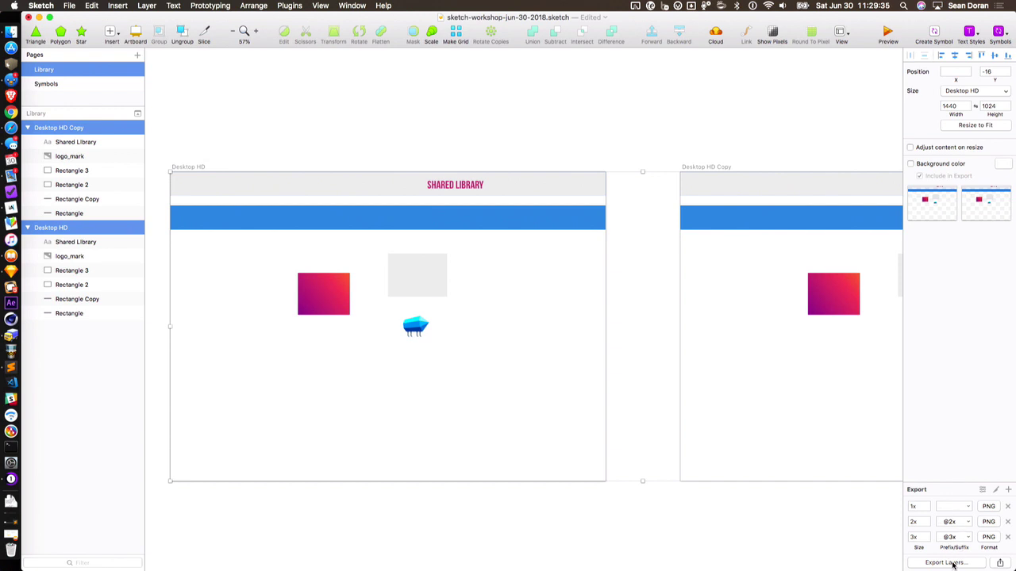
click(969, 522)
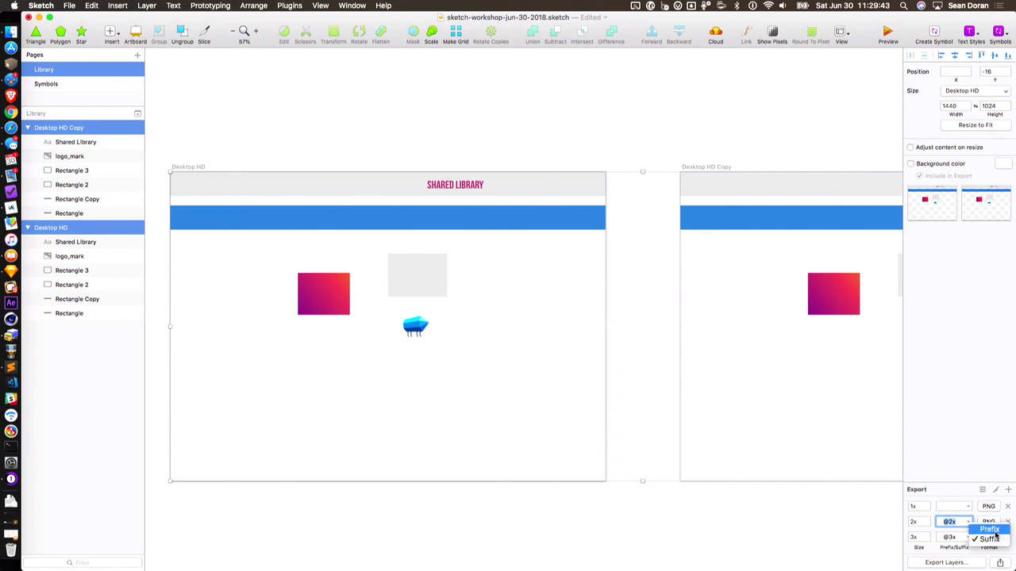
click(937, 462)
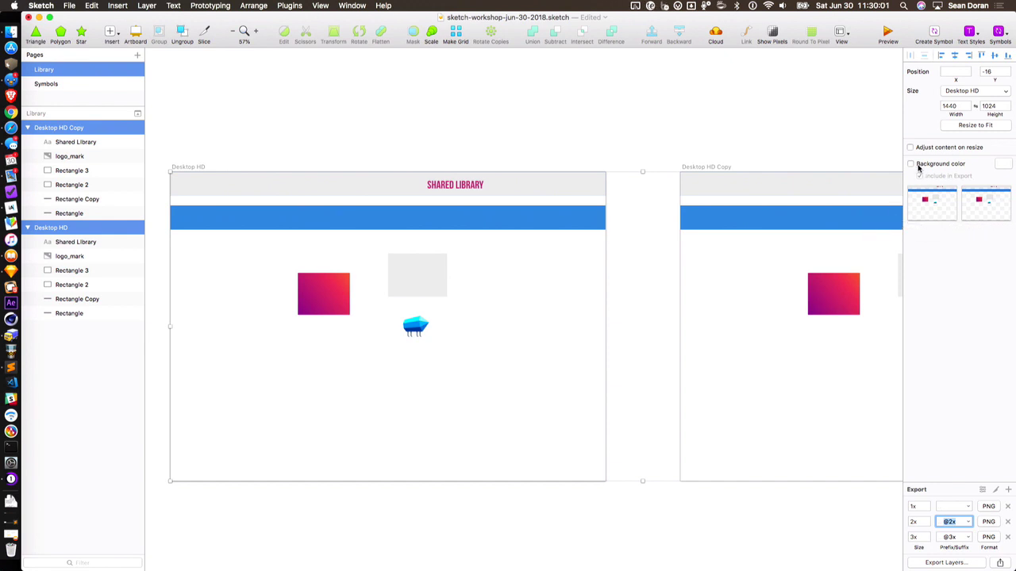
Enable a background color on both artboards and set it to black, 000000
click(911, 164)
scroll(746, 300, right, 1)
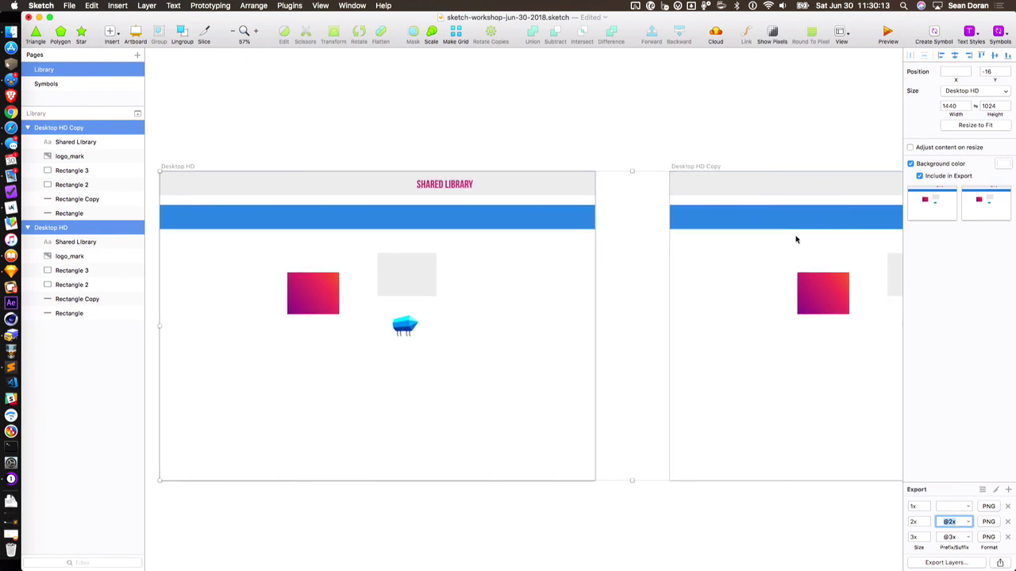
click(1004, 164)
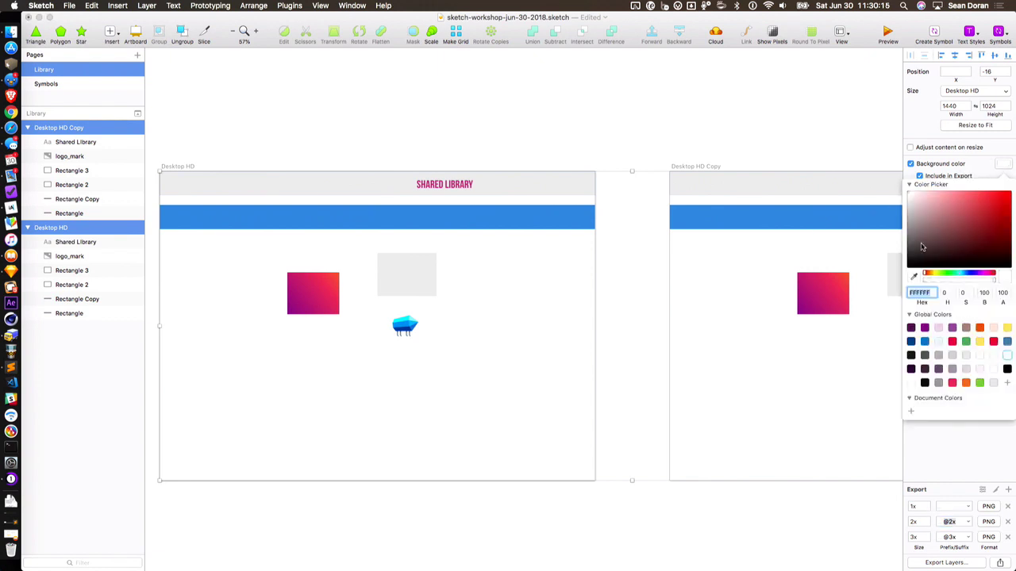
drag(940, 238, 905, 278)
key(Tab)
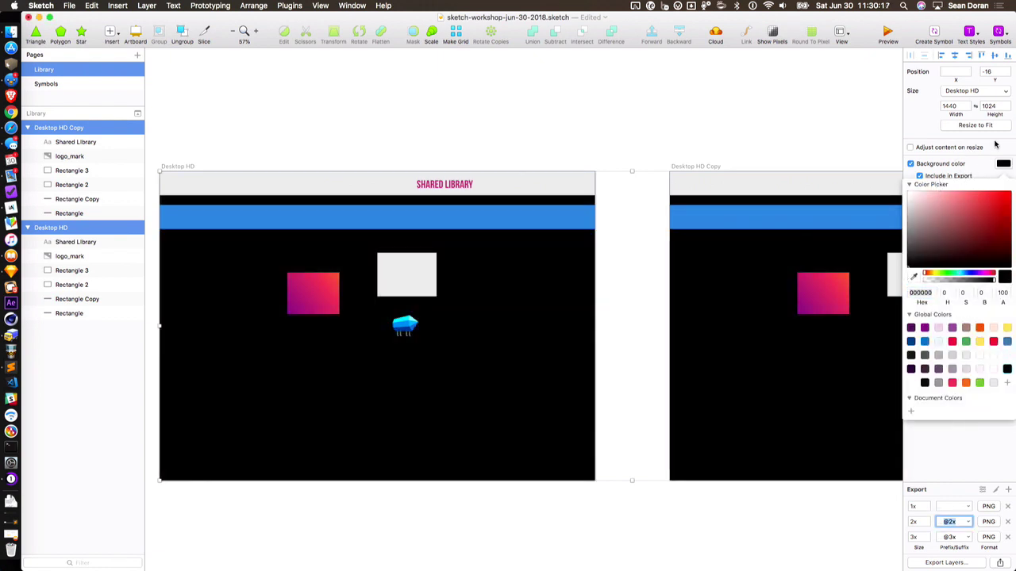
click(1002, 166)
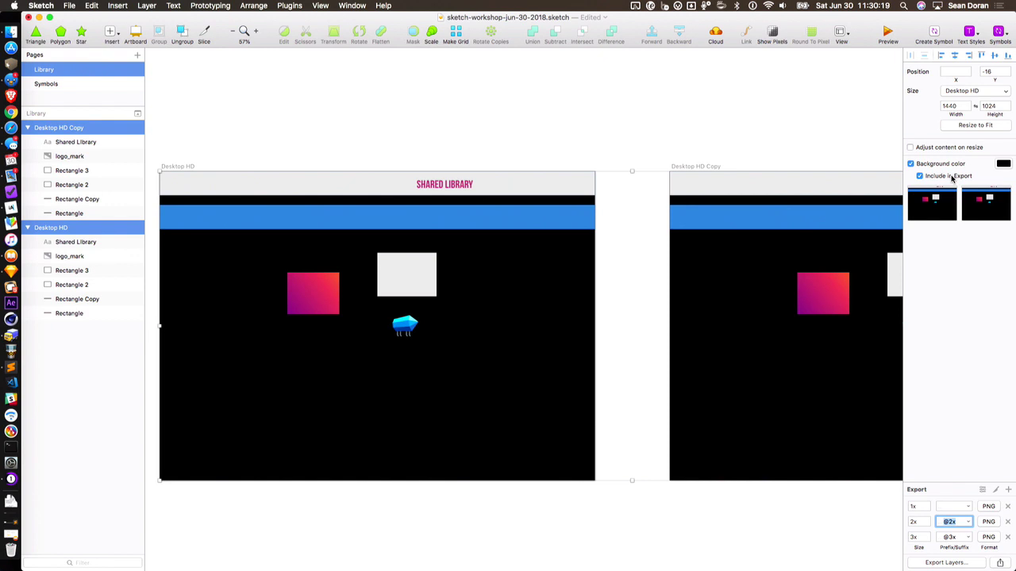
Toggle including the background in the export off and on again, and set the artboards' background color back to white
click(953, 177)
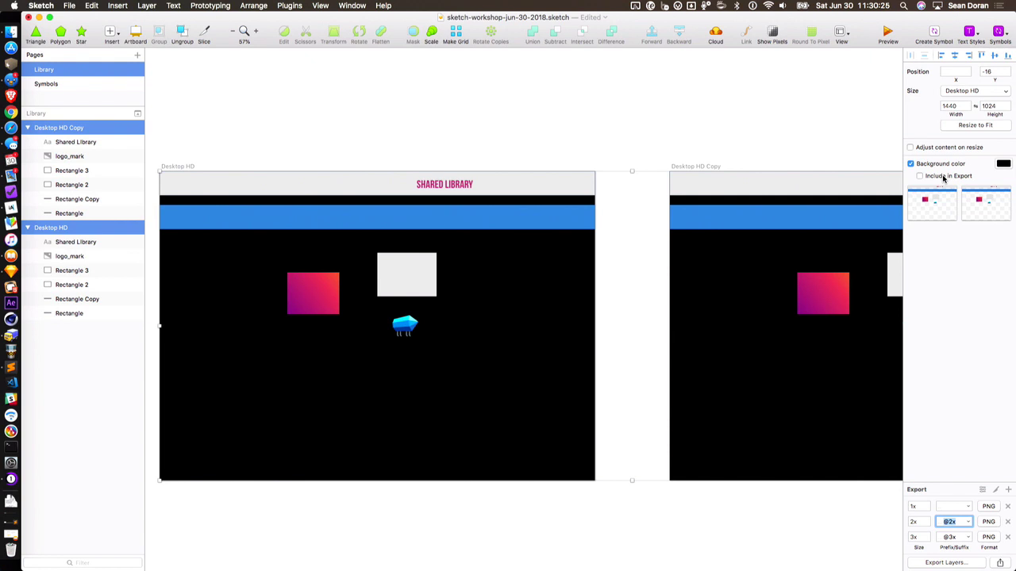
click(945, 177)
click(1003, 164)
drag(966, 208, 857, 188)
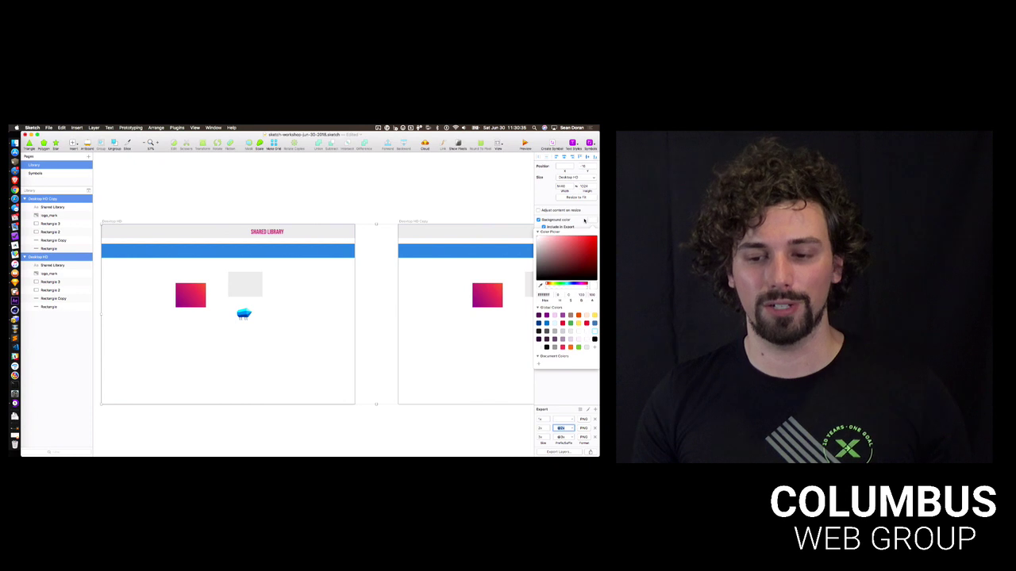
click(589, 221)
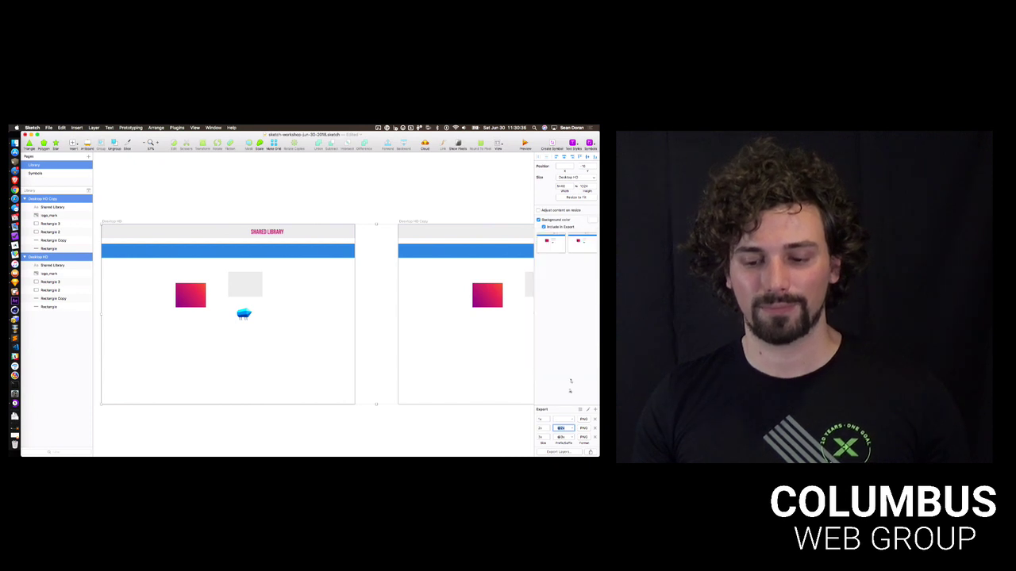
Export both artboards to the Desktop folder
click(558, 451)
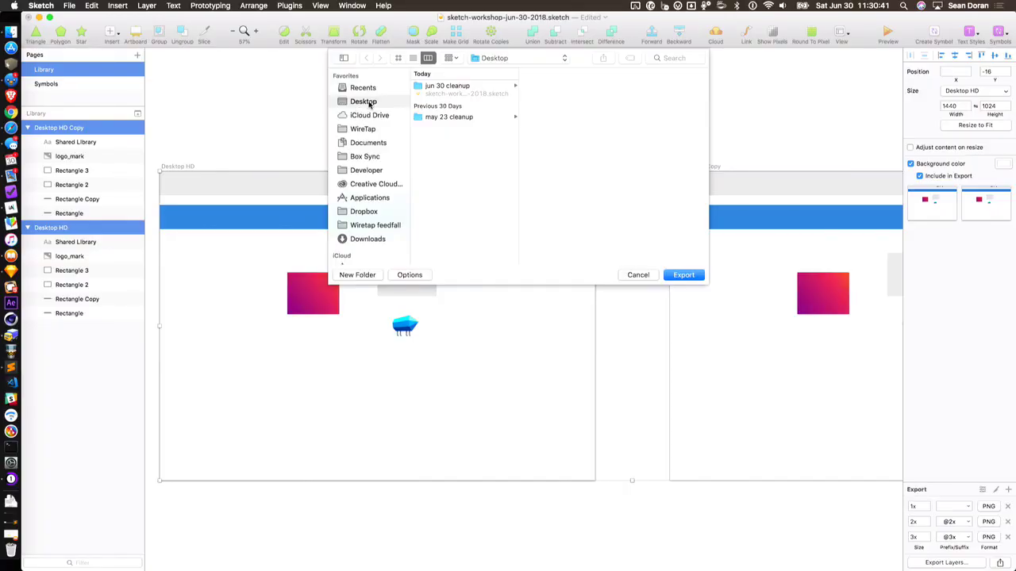
click(684, 276)
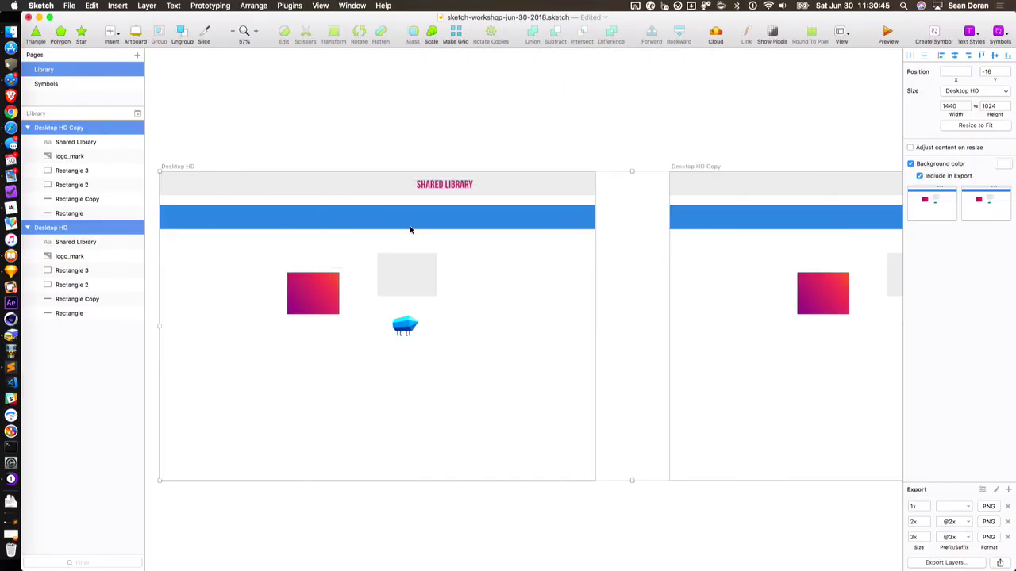
Show the desktop and preview the exported Desktop HD and Desktop HD Copy PNG files one after another
key(F11)
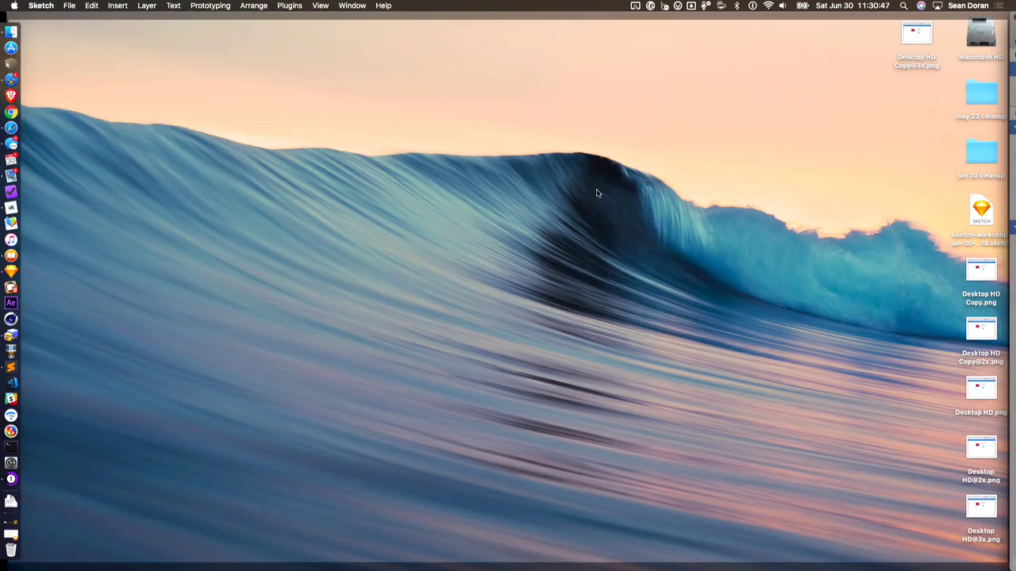
click(972, 273)
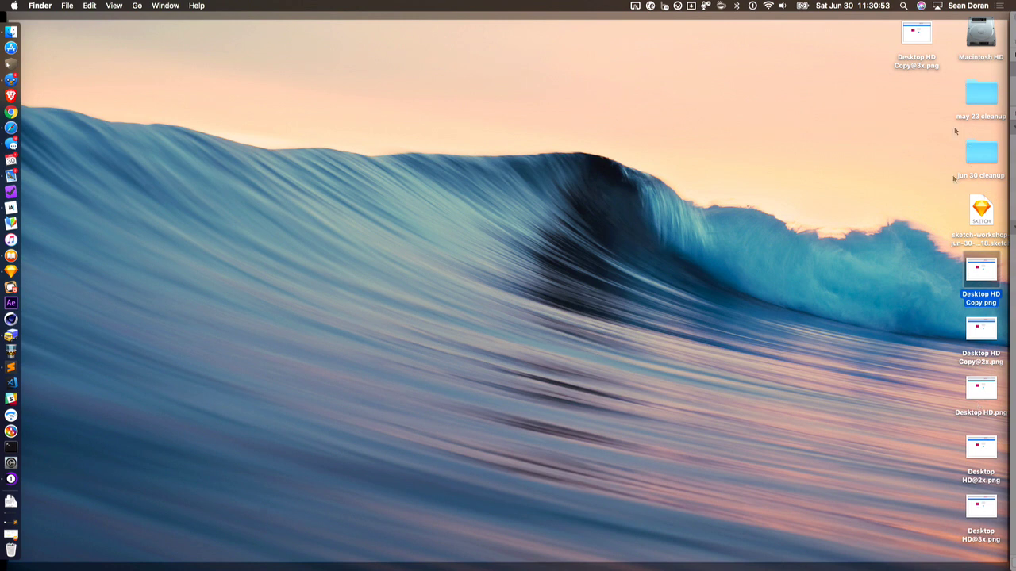
key(space)
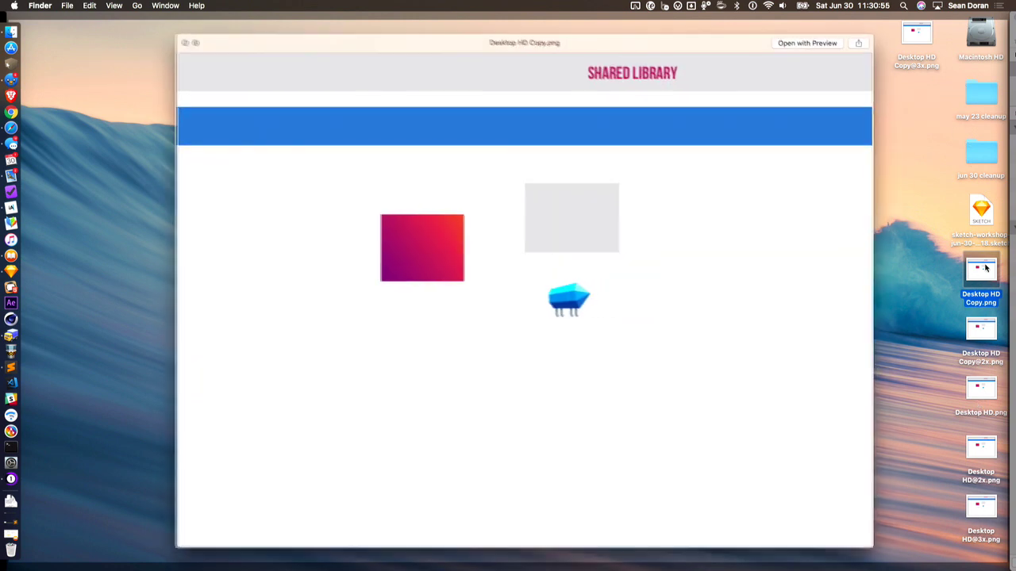
key(Down)
key(Down)
key(Down)
key(Down)
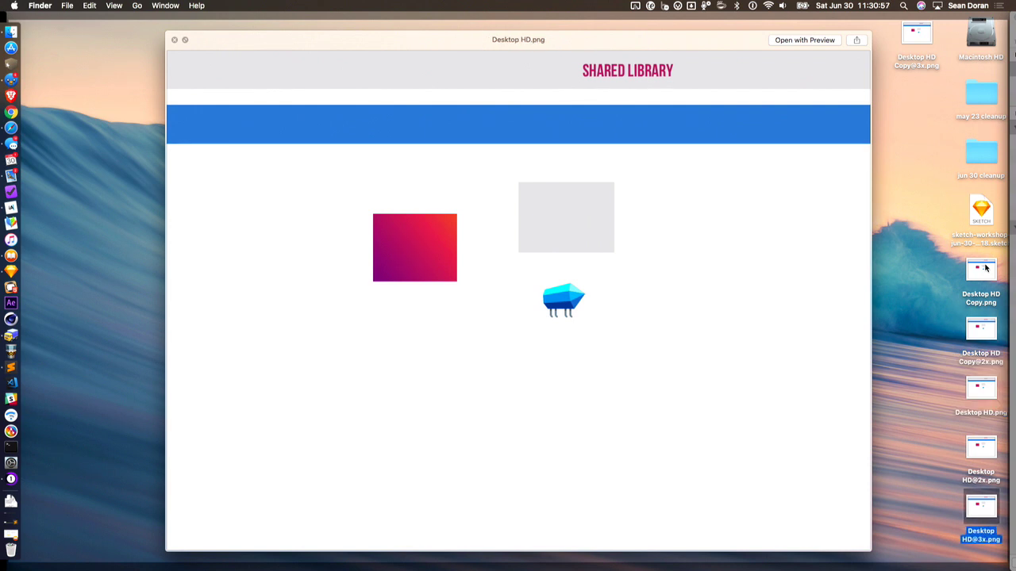
key(Up)
key(Up)
key(Up)
key(space)
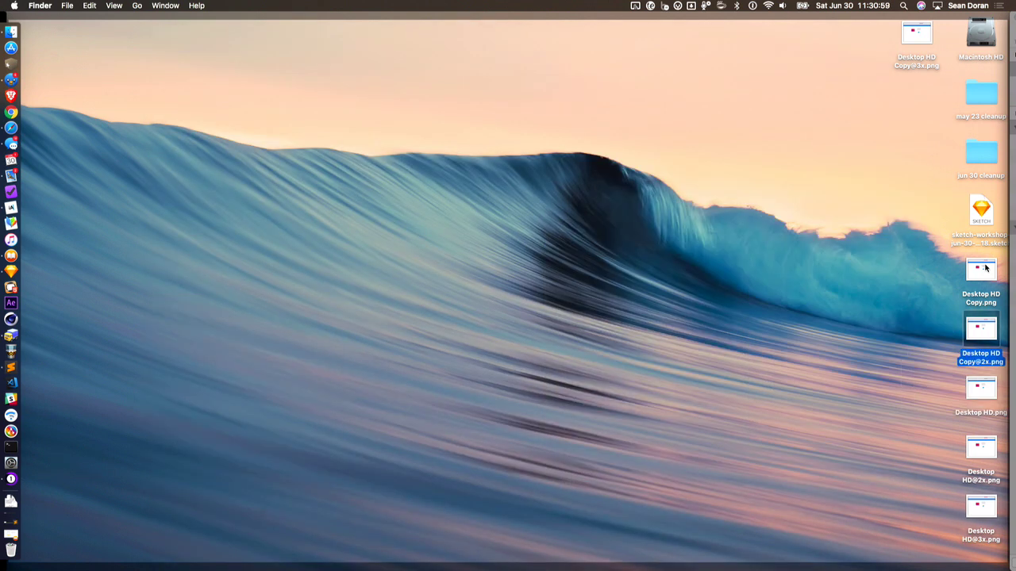
Move the exported artboard PNG files on the desktop into the jun 30 cleanup folder
click(986, 268)
shift+click(978, 508)
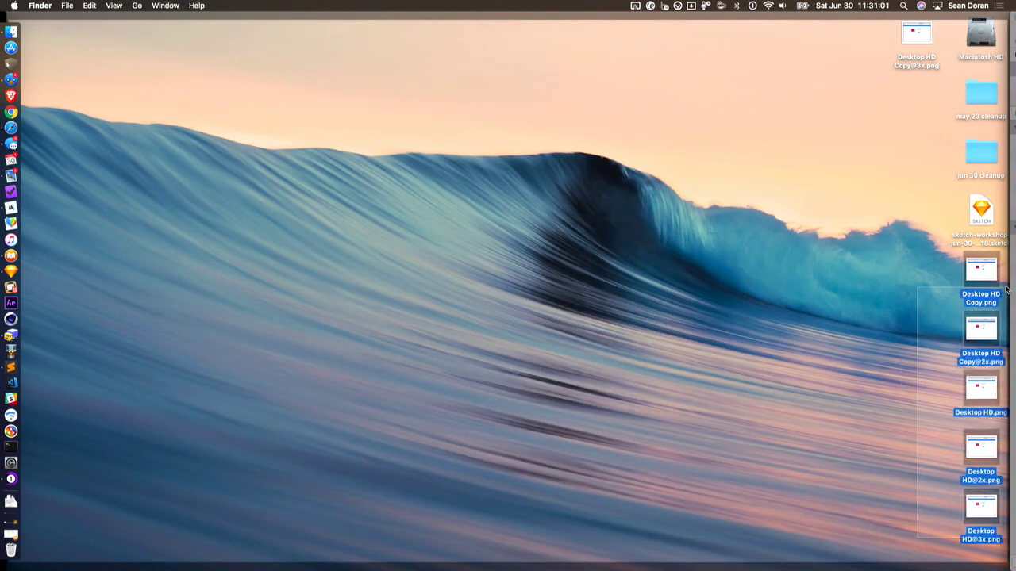
drag(903, 58, 980, 154)
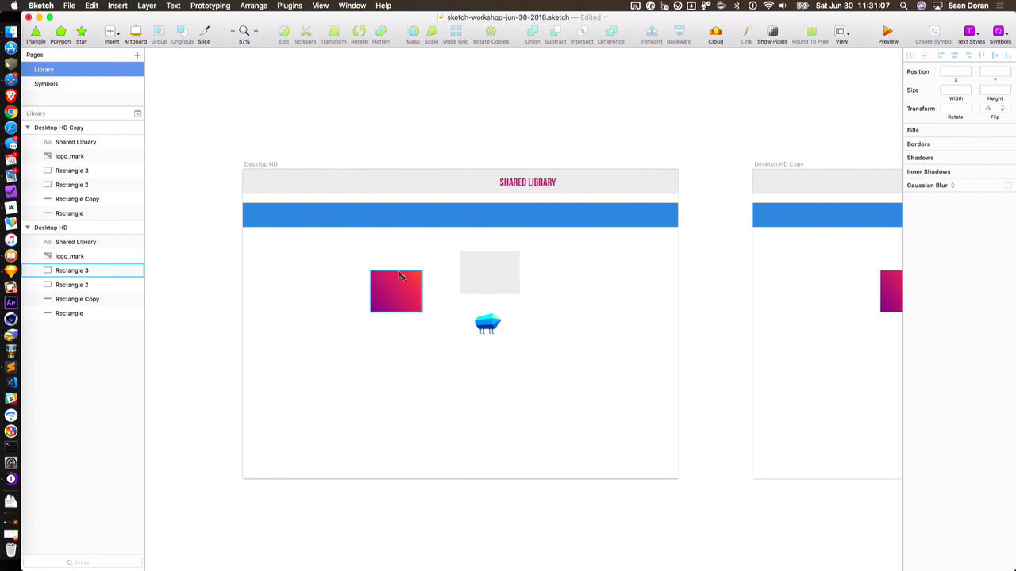
click(400, 293)
shift+click(471, 274)
shift+click(487, 324)
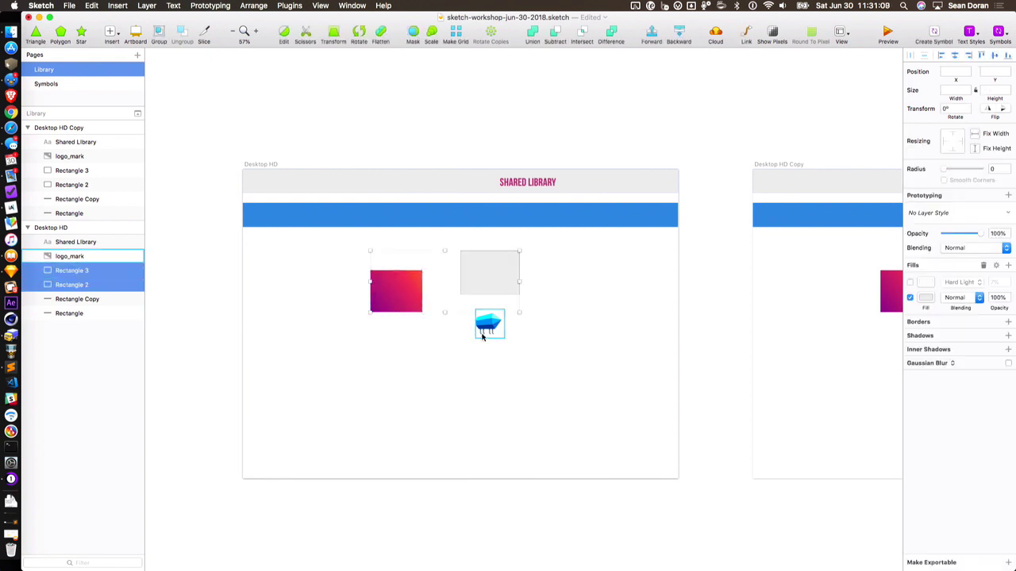
click(946, 562)
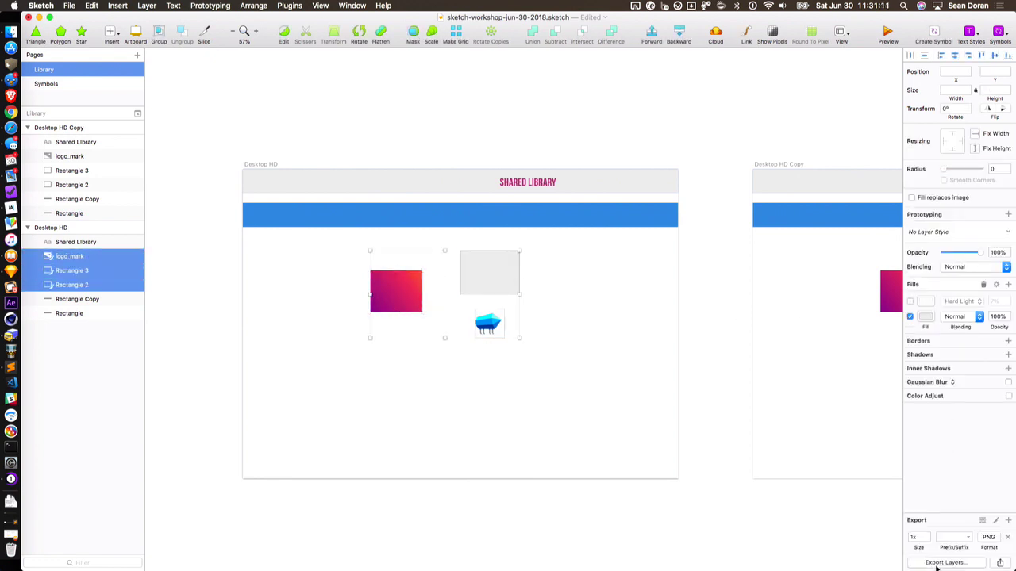
click(982, 521)
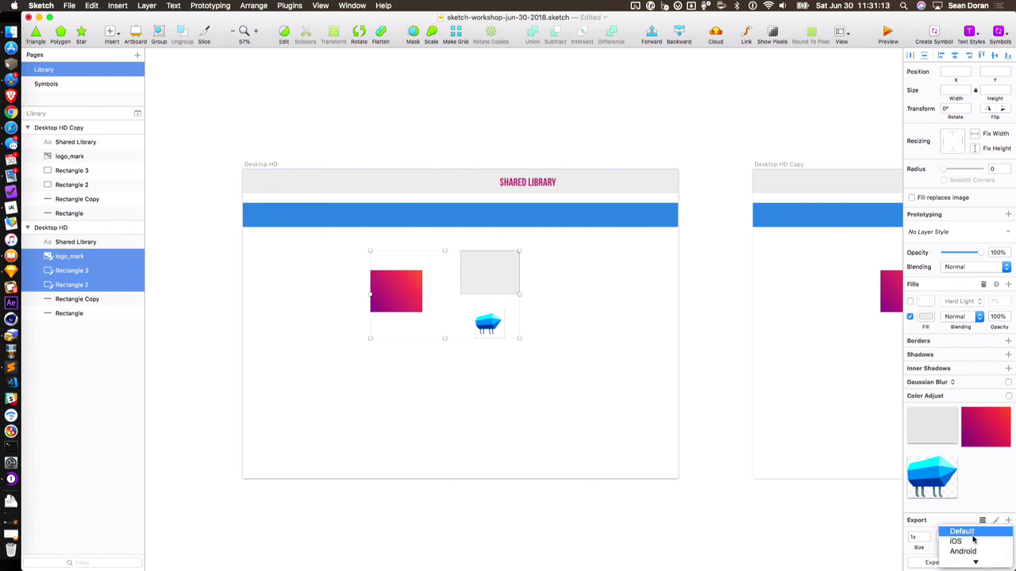
click(973, 535)
click(981, 520)
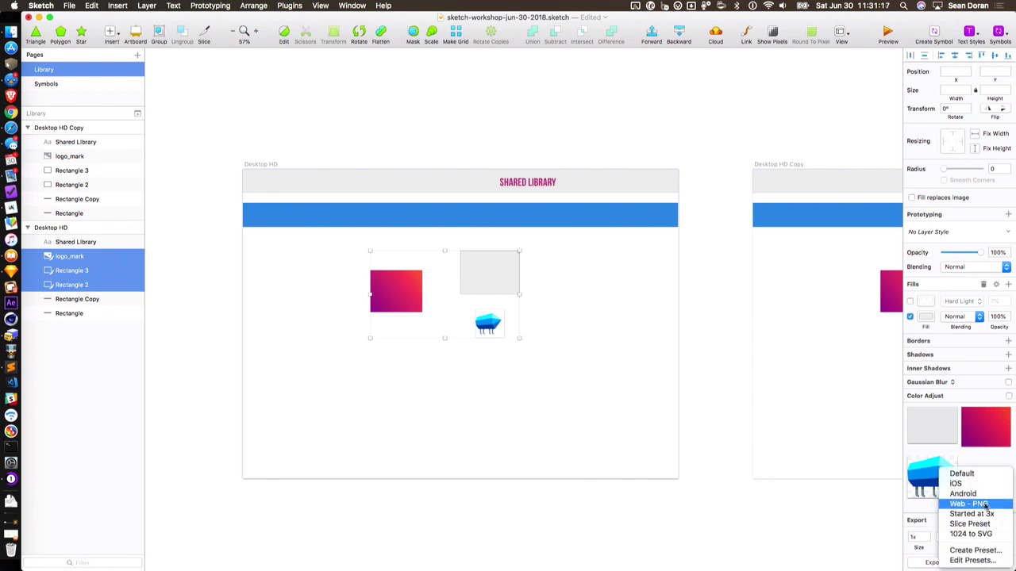
click(975, 515)
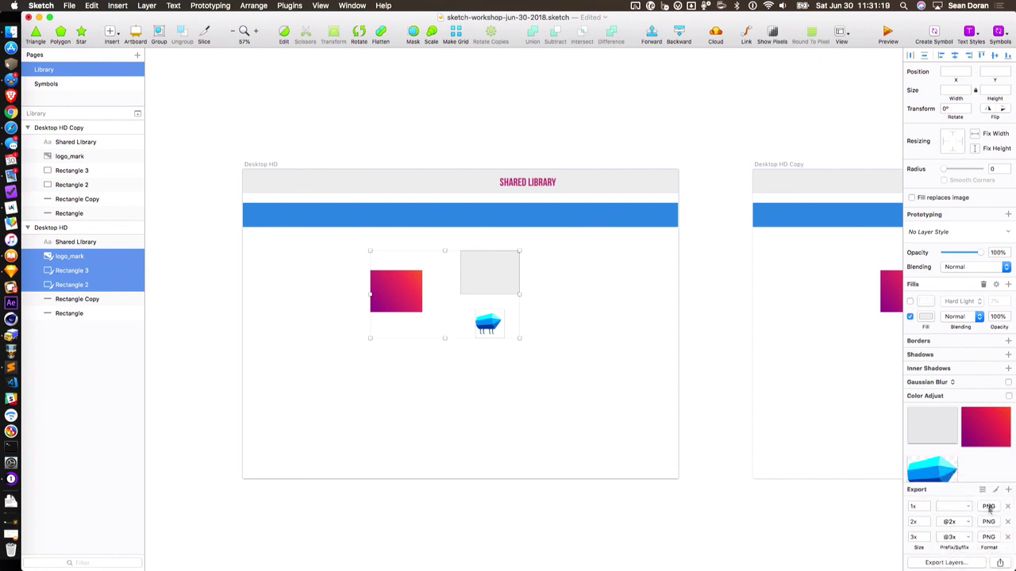
click(627, 501)
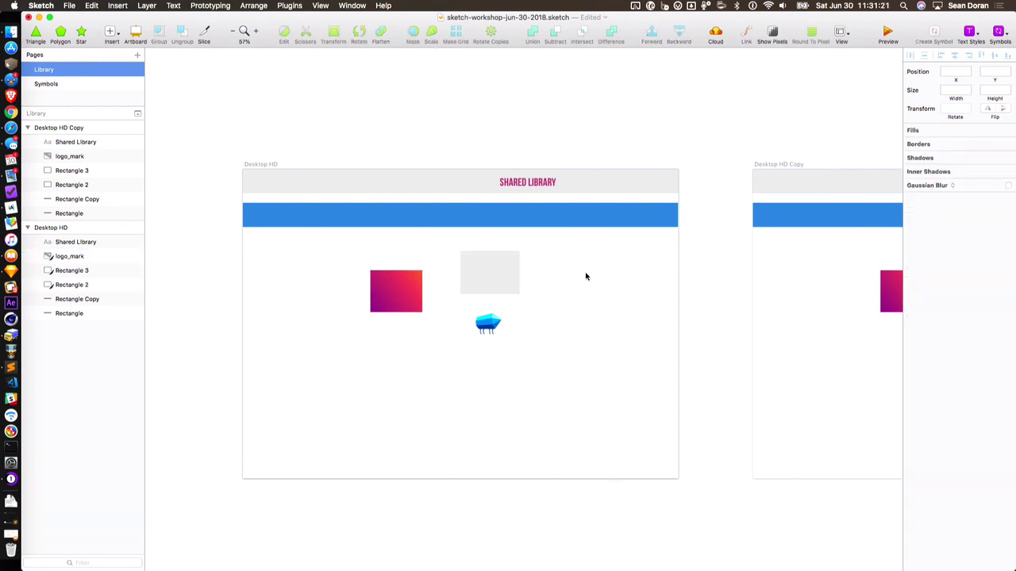
click(270, 164)
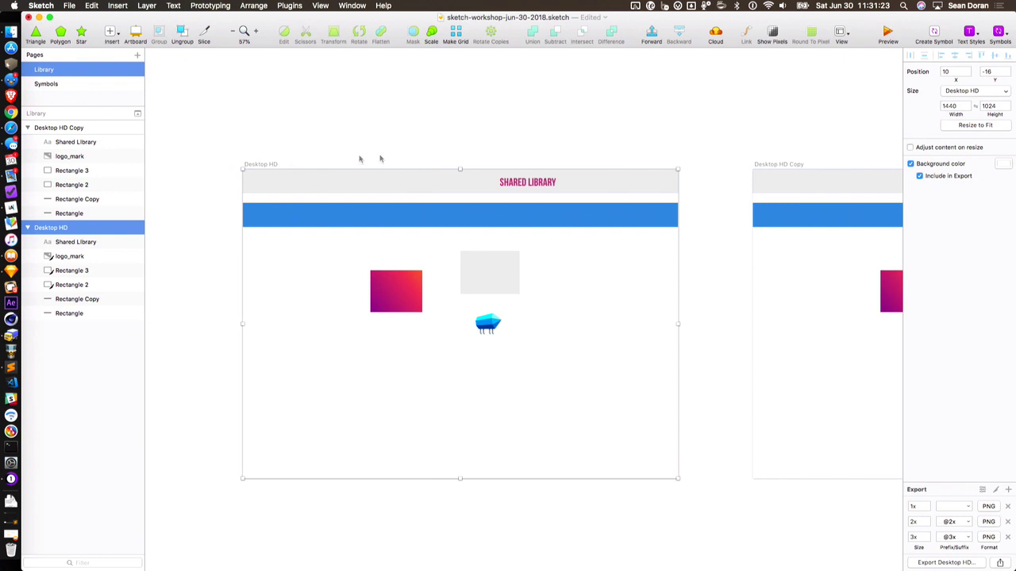
scroll(451, 153, right, 5)
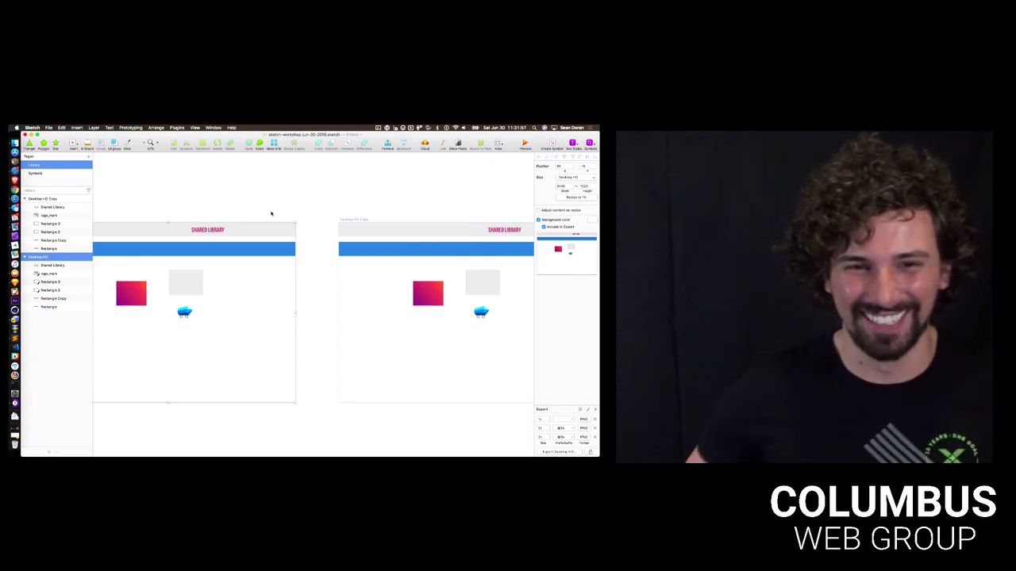
click(345, 216)
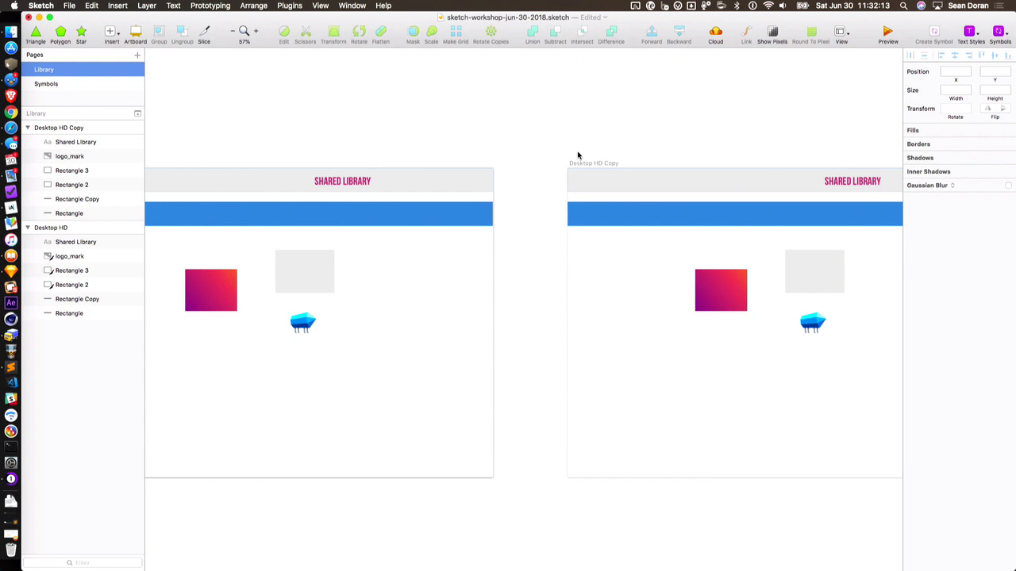
scroll(572, 155, left, 5)
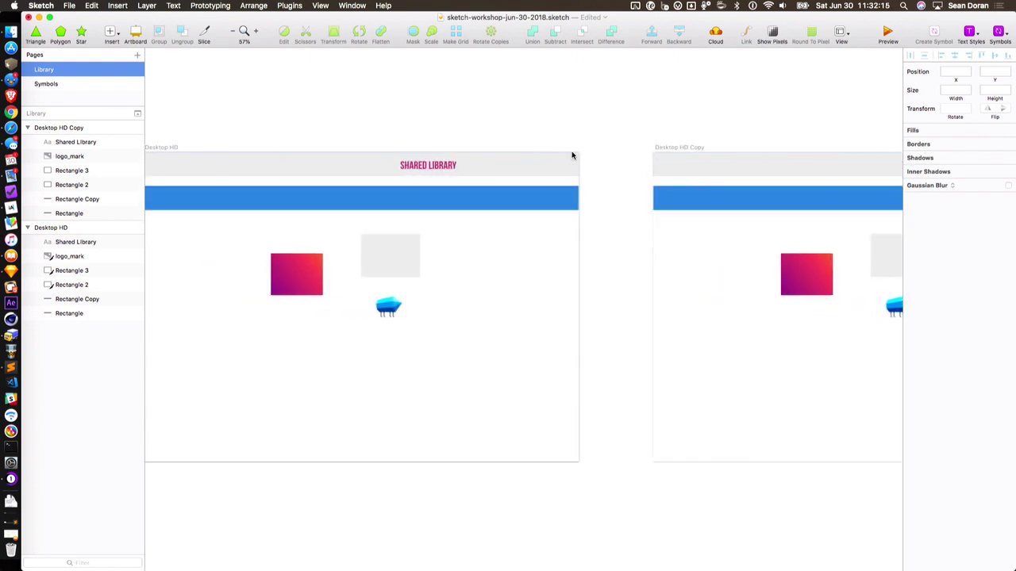
click(373, 258)
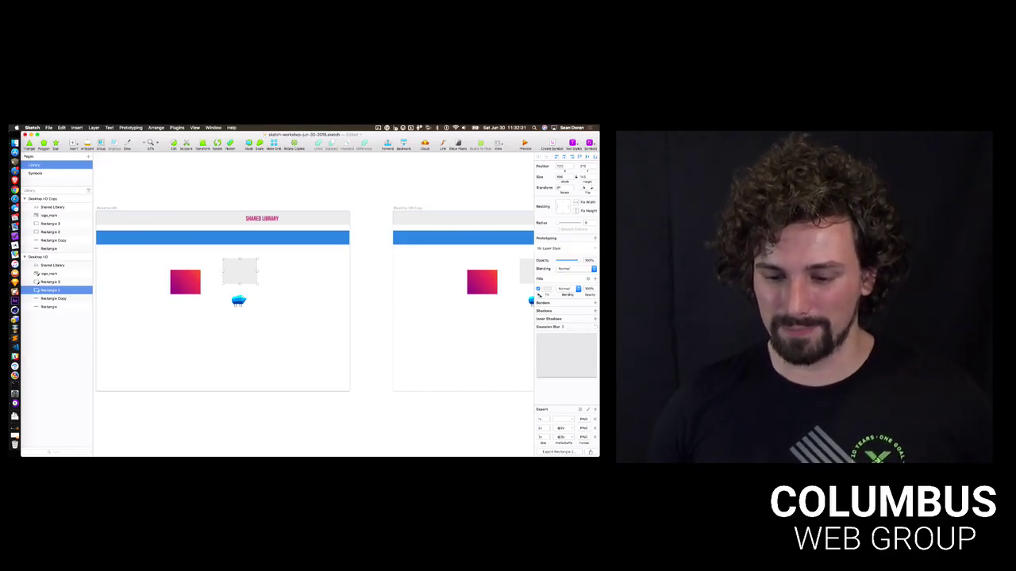
scroll(328, 295, left, 3)
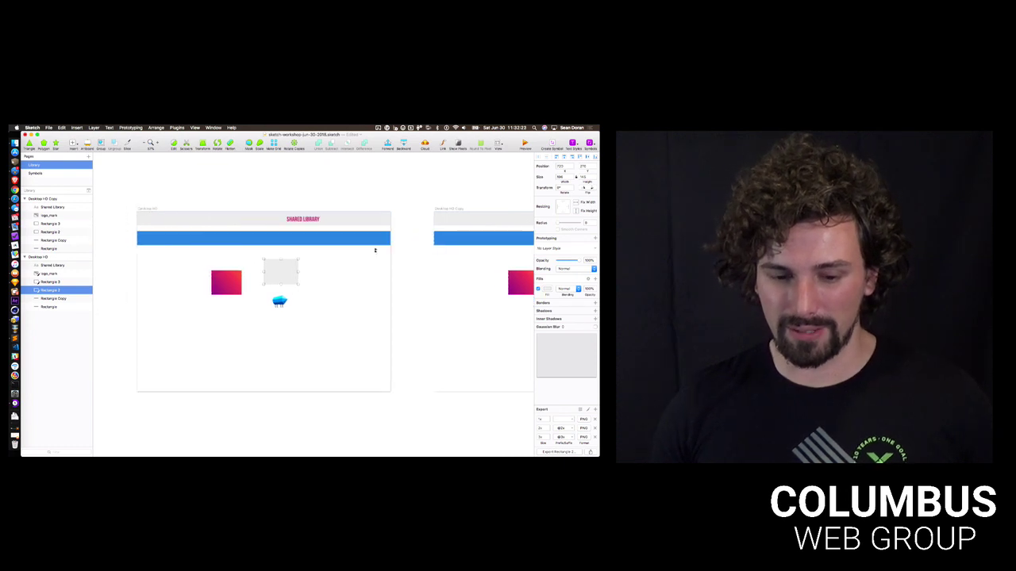
Delete the Shared Library text from the Desktop HD artboard and remove the whole Desktop HD Copy artboard
click(310, 220)
key(Delete)
scroll(310, 220, left, 1)
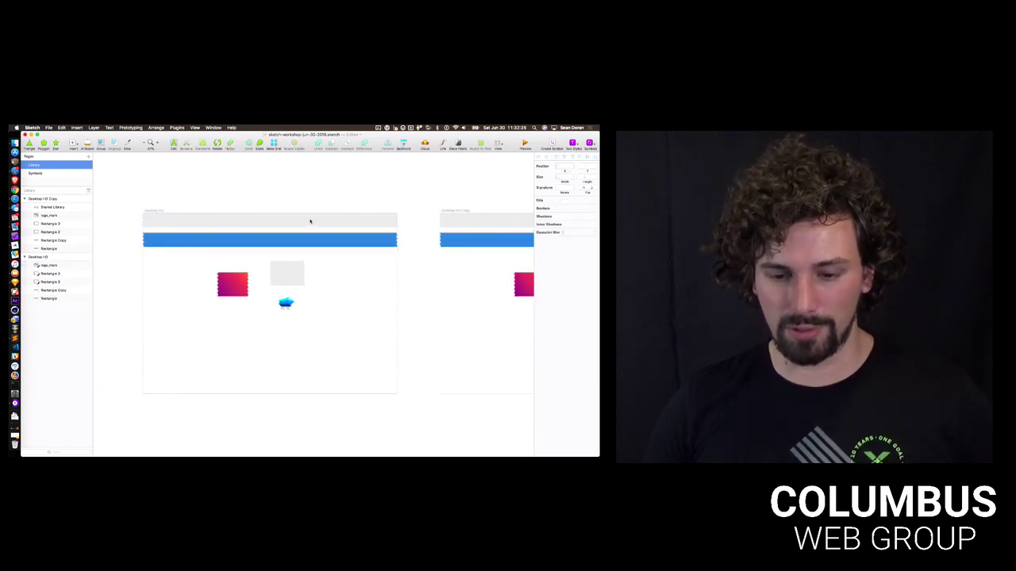
click(457, 215)
key(Delete)
drag(129, 212, 421, 409)
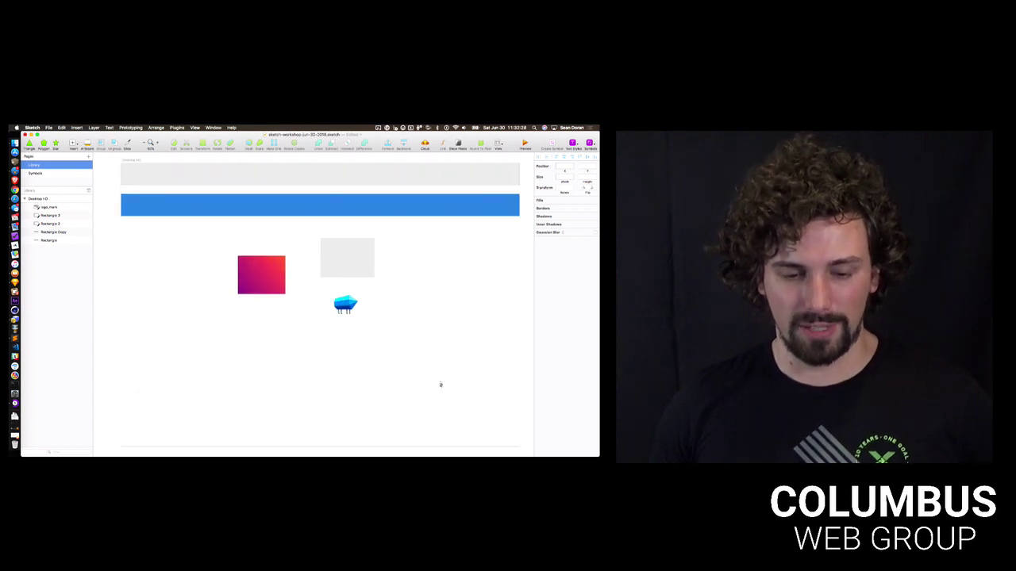
Change the header bar's upper fill to a dark global gradient and set that fill's opacity to 10%
click(229, 173)
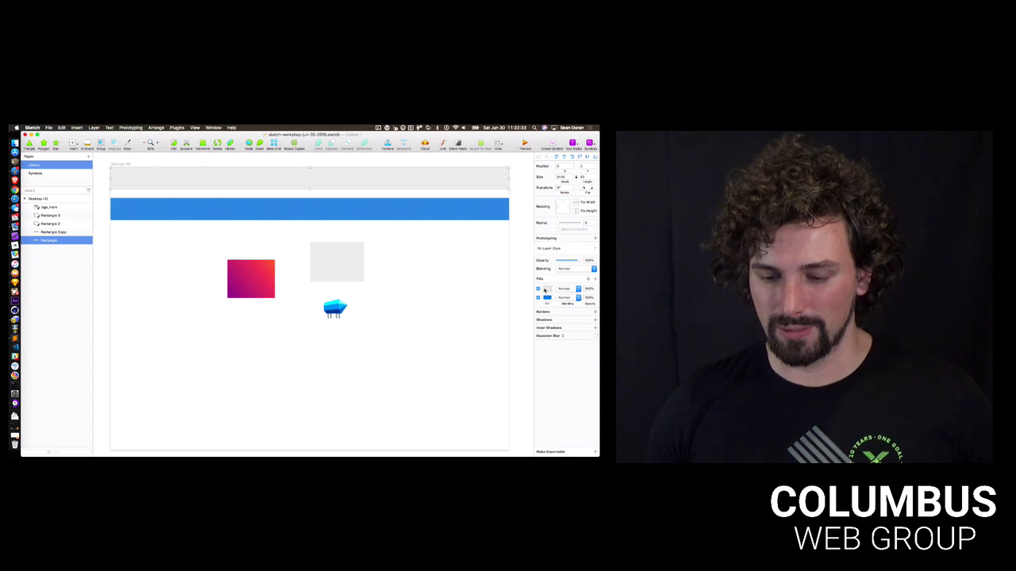
click(545, 290)
click(554, 413)
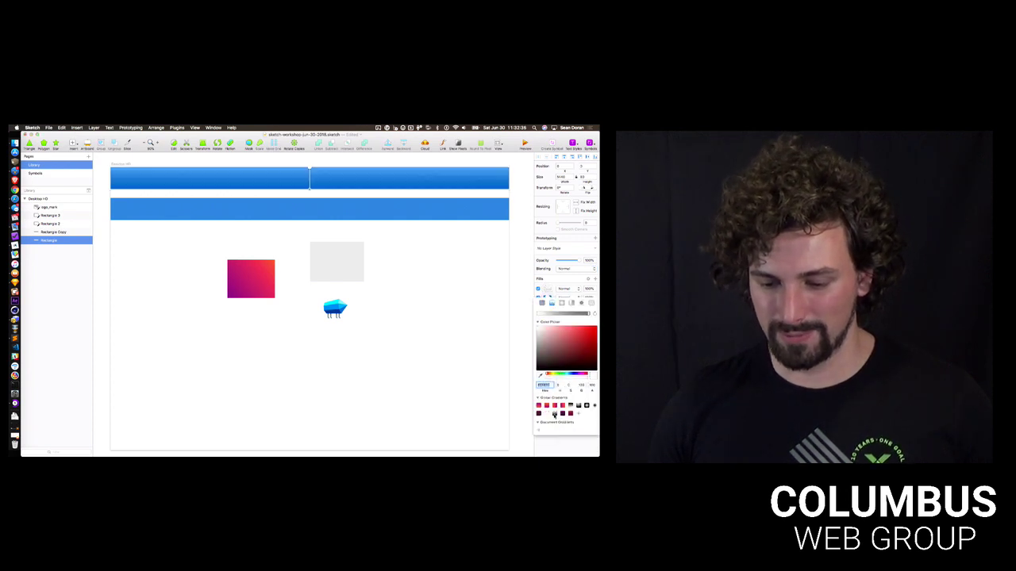
click(554, 414)
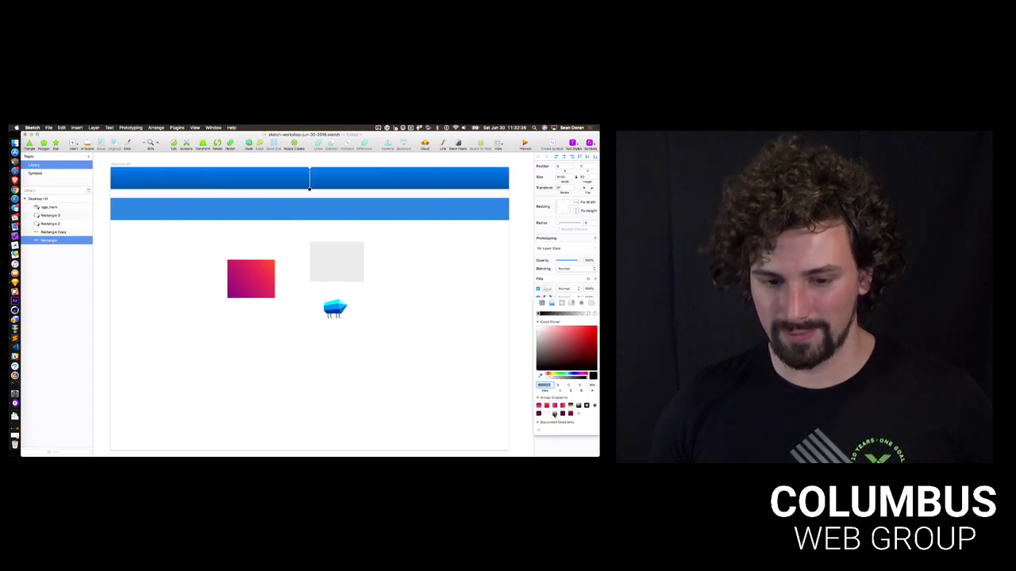
click(590, 289)
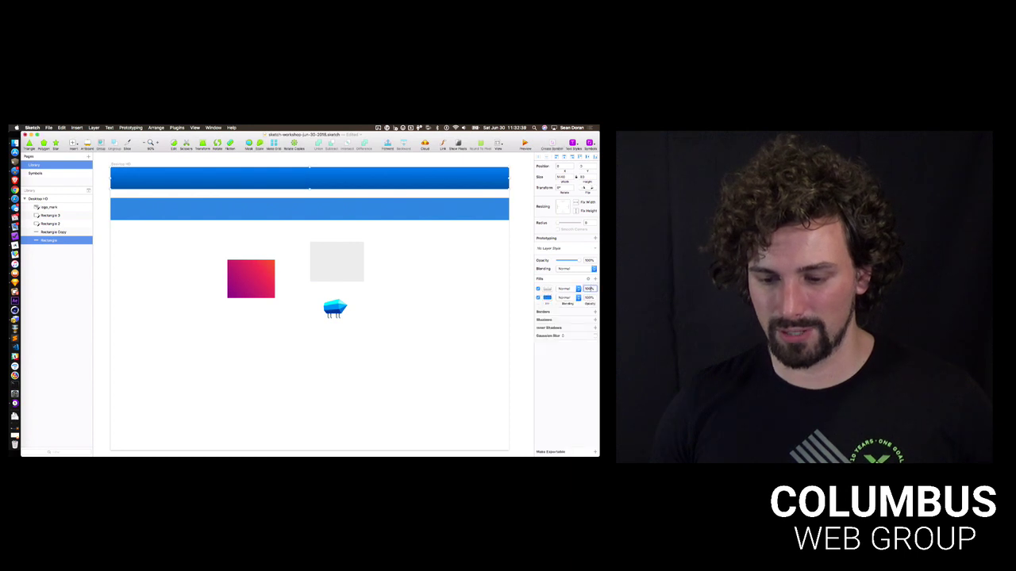
text(5)
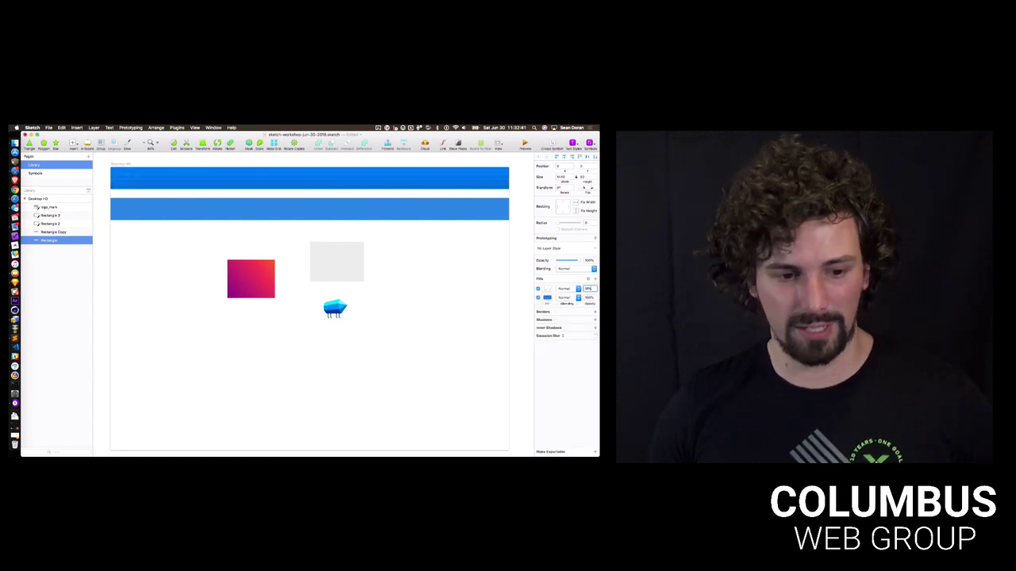
Delete the second blue bar, the gradient rectangle, the grey rectangle and the logo, leaving only the header bar
click(380, 211)
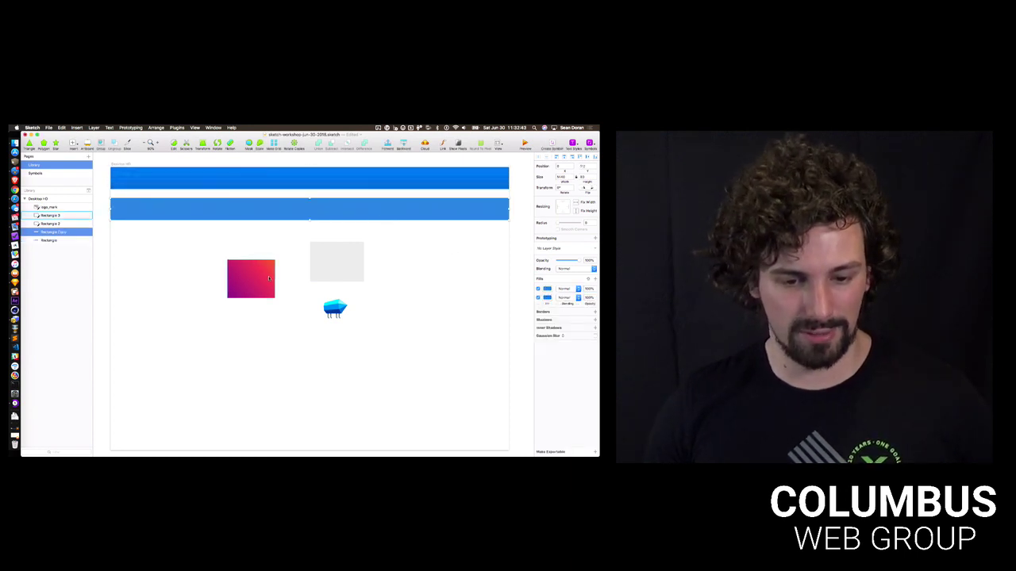
shift+click(264, 280)
shift+click(319, 271)
key(Delete)
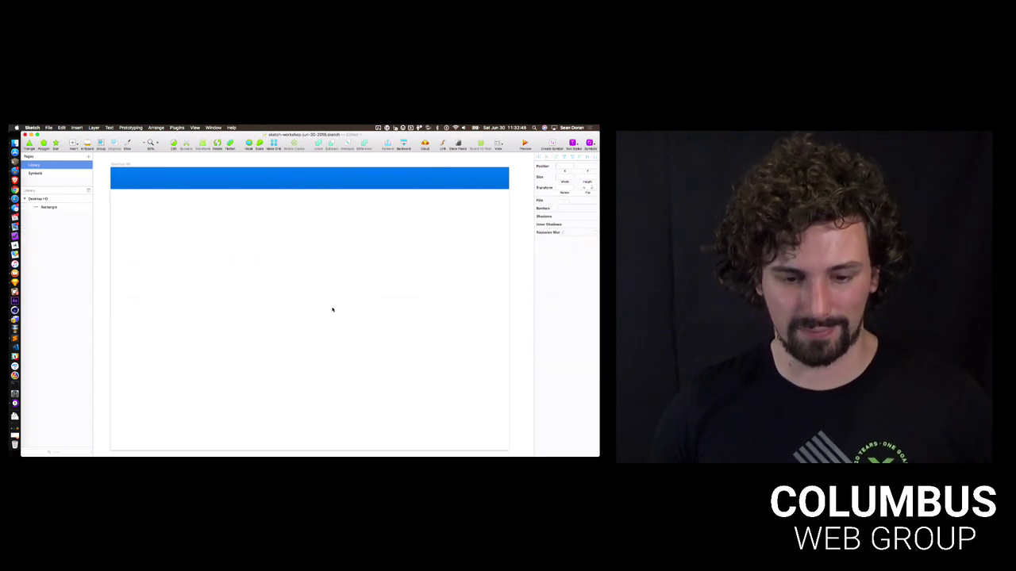
scroll(332, 310, up, 1)
Add a border to the header bar and set its color to black, 000000, with 10% alpha
click(349, 193)
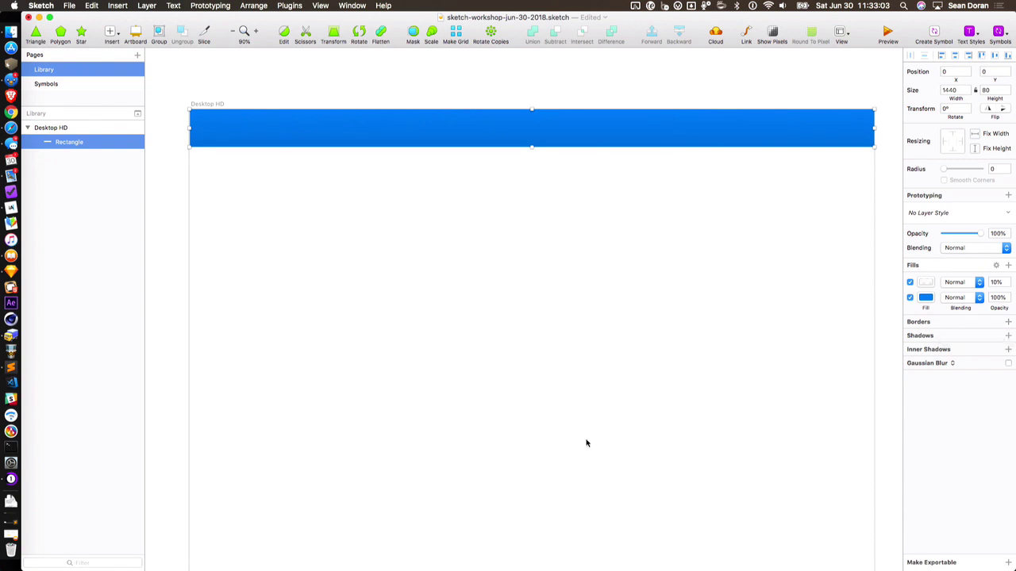
click(942, 327)
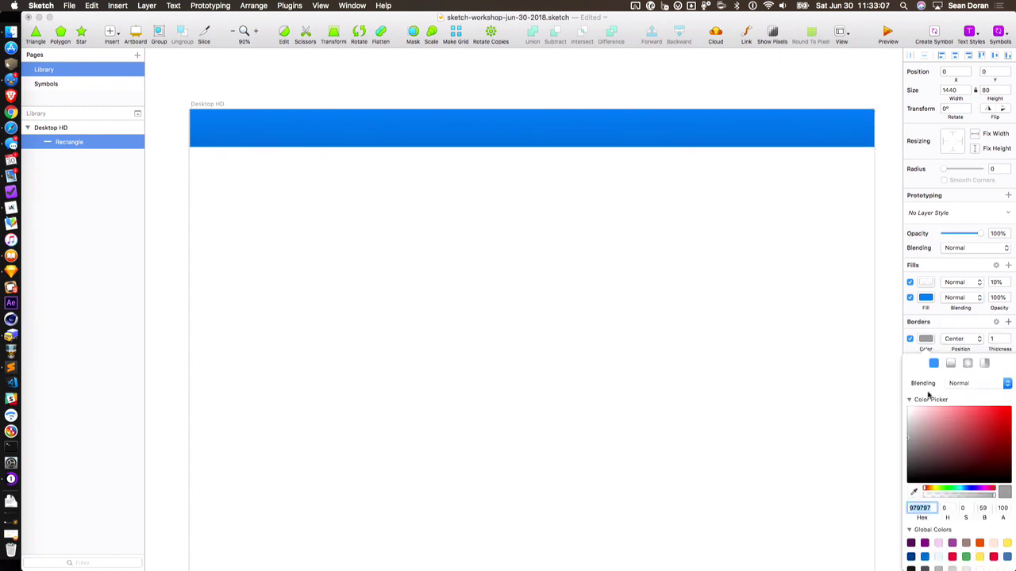
drag(927, 417, 902, 495)
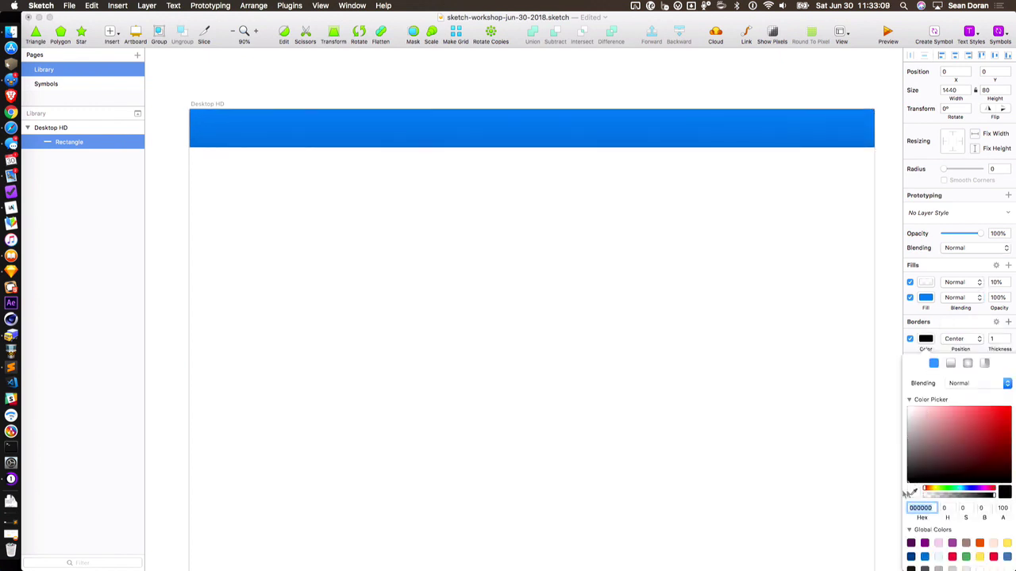
scroll(942, 499, down, 2)
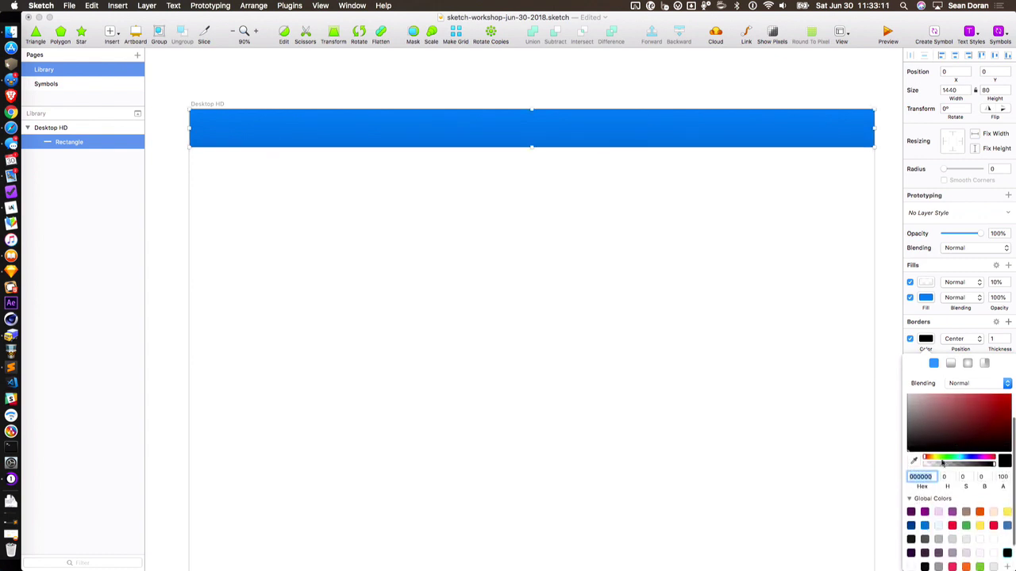
drag(942, 468, 933, 470)
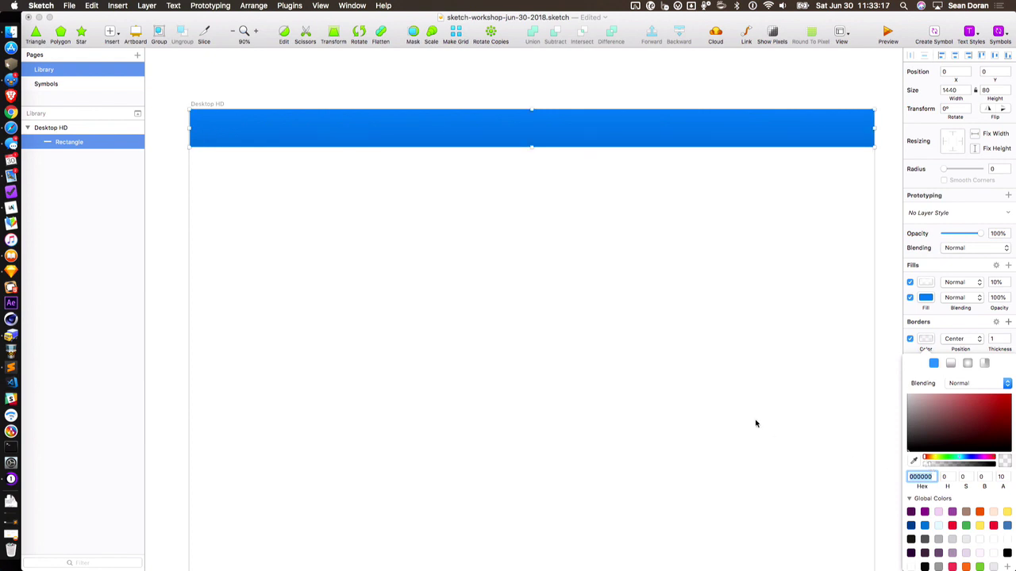
Sample the border color 096DD1 from the header bar's lower edge with the eyedropper
click(913, 459)
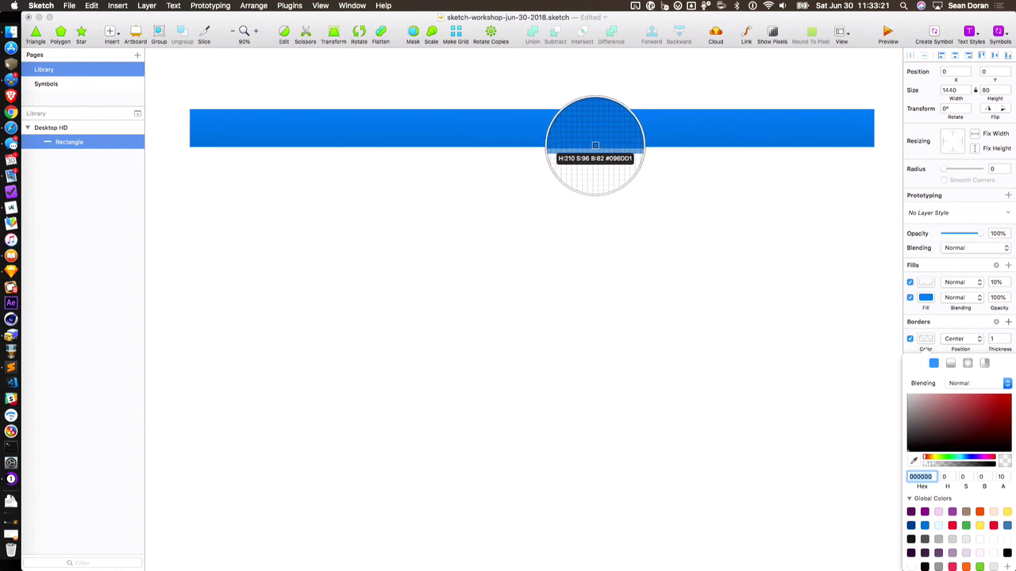
click(596, 143)
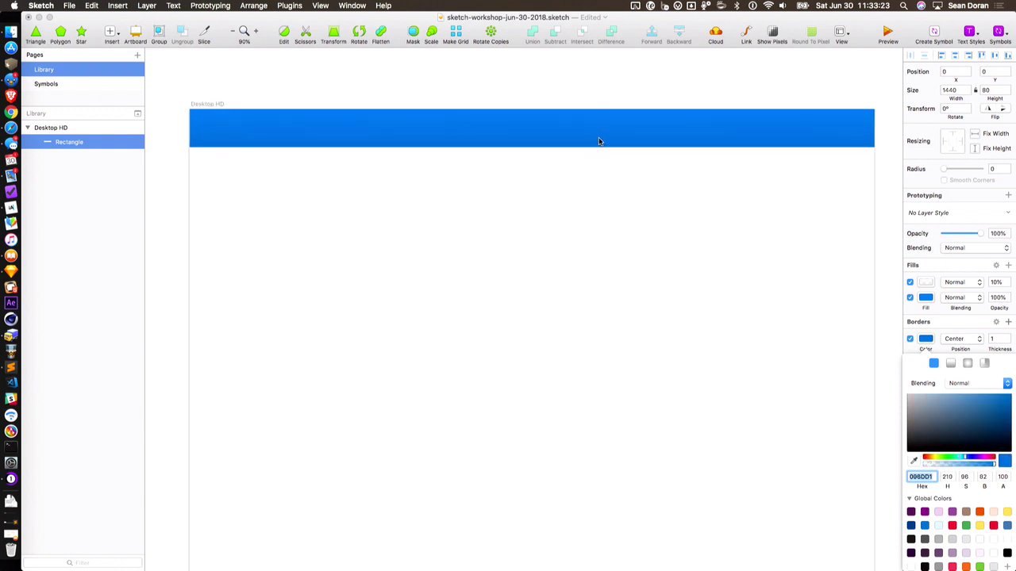
Darken the header bar's border color to 06203A, keeping the border position at Center
scroll(943, 475, up, 2)
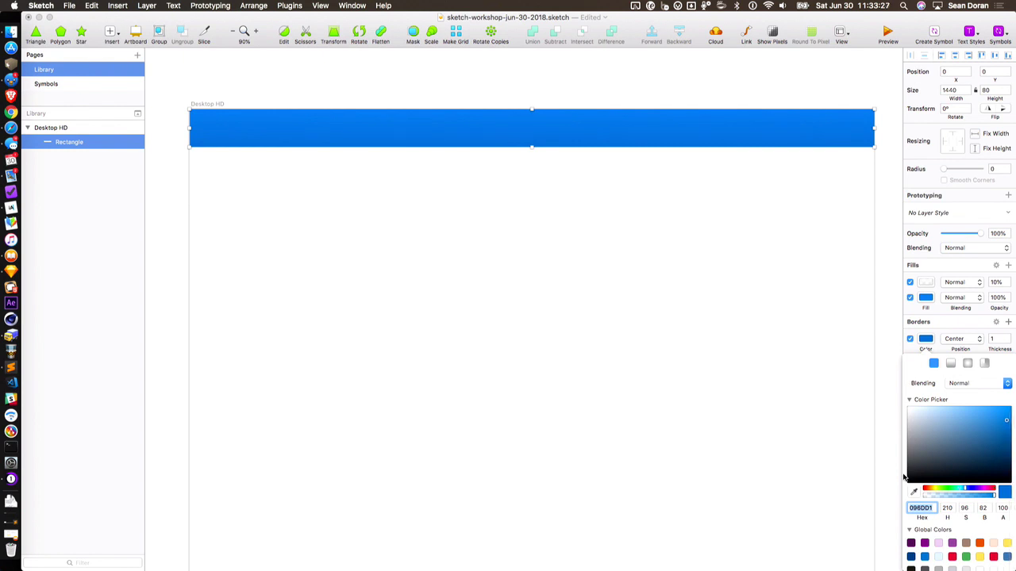
drag(1000, 475, 1001, 467)
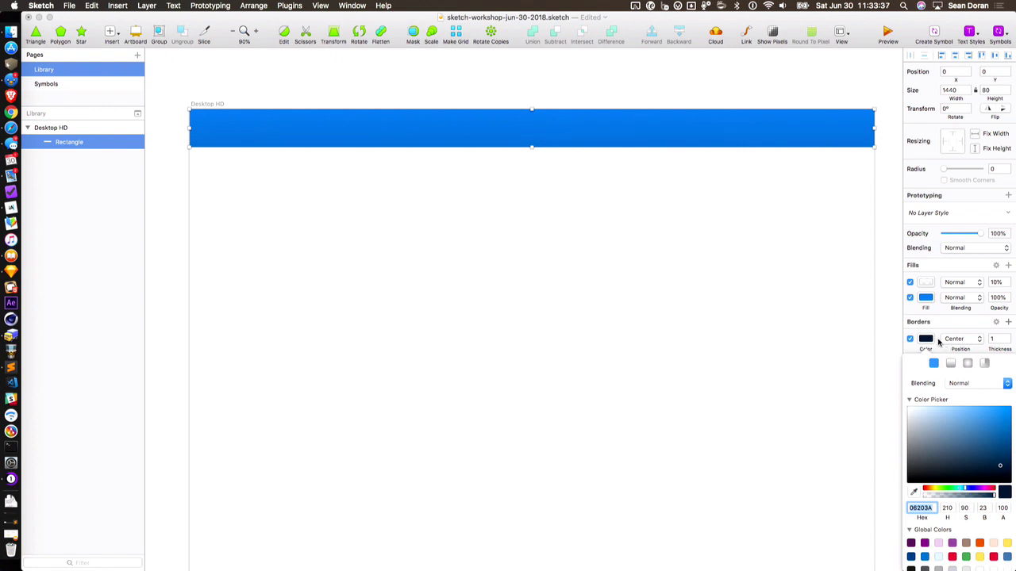
scroll(939, 439, down, 3)
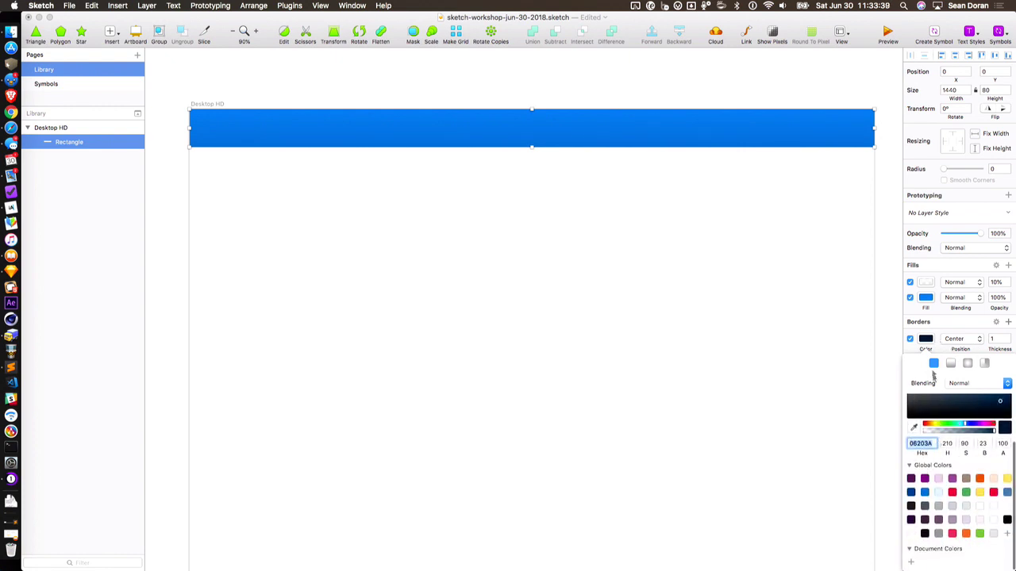
scroll(963, 466, up, 2)
scroll(962, 466, up, 2)
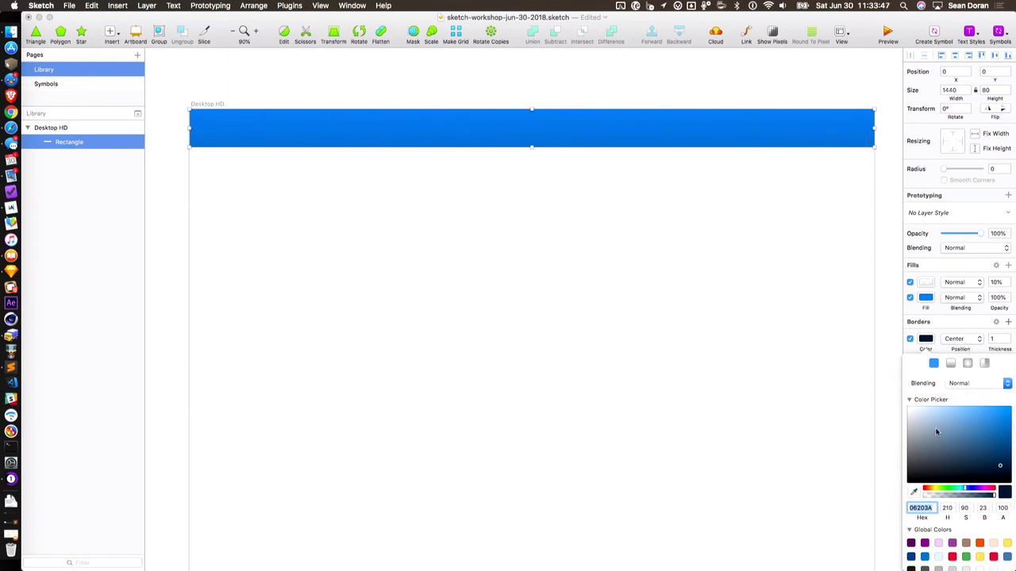
click(964, 341)
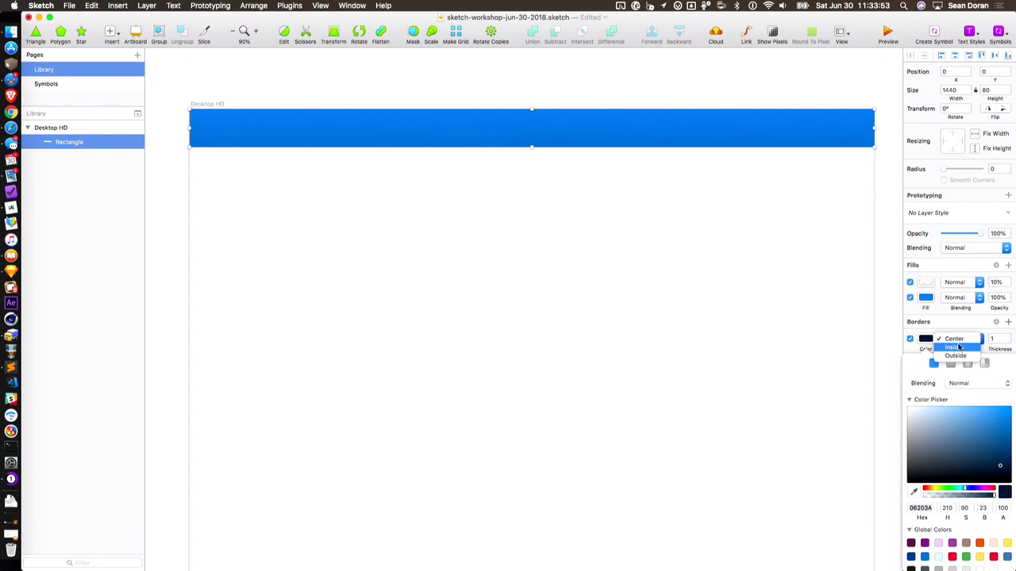
click(956, 340)
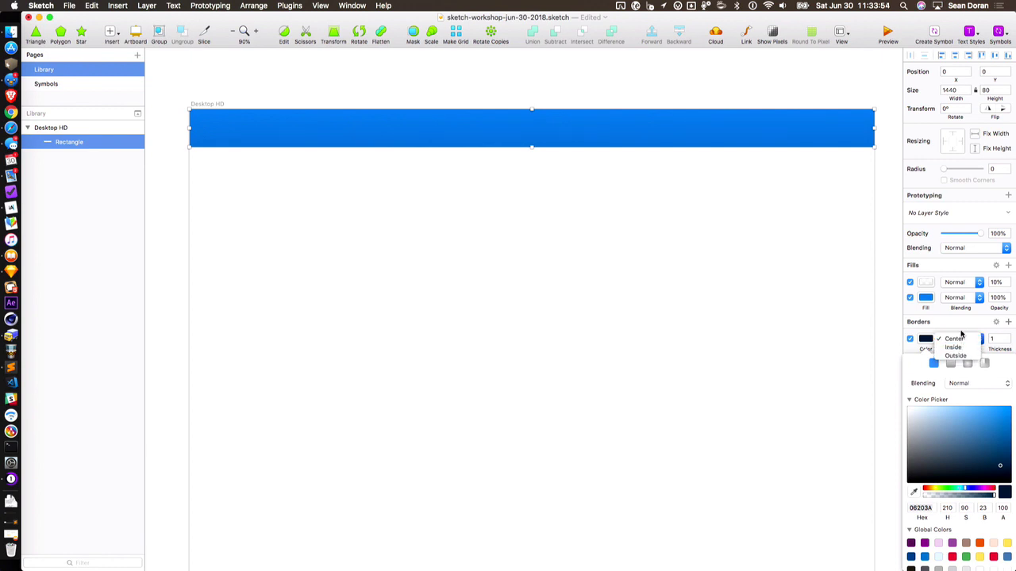
Move the header bar down to about Y 228 and pull both ends inward, to about 1279 wide starting at X 72
click(533, 186)
click(575, 246)
drag(575, 131, 575, 238)
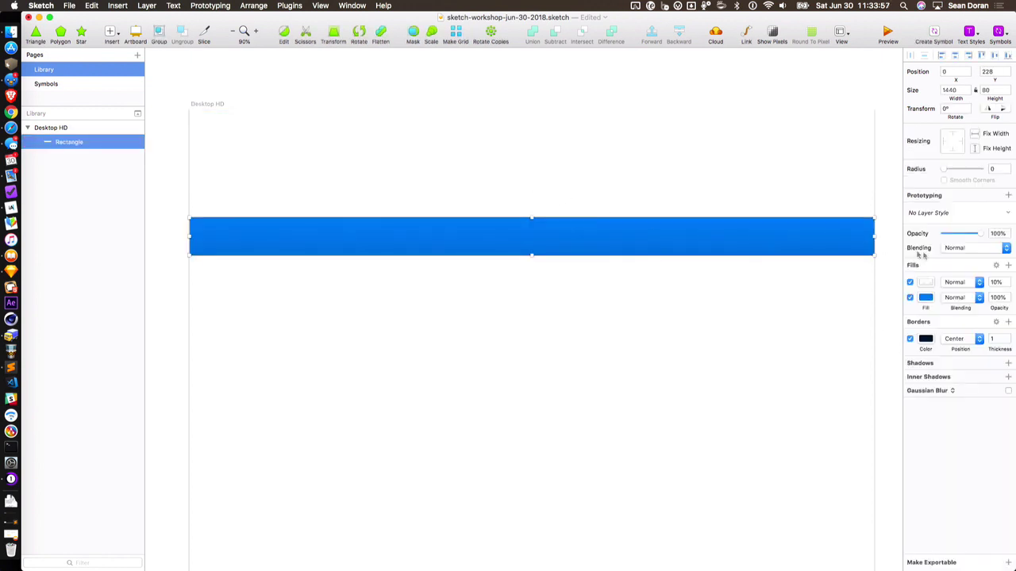
drag(868, 235, 832, 235)
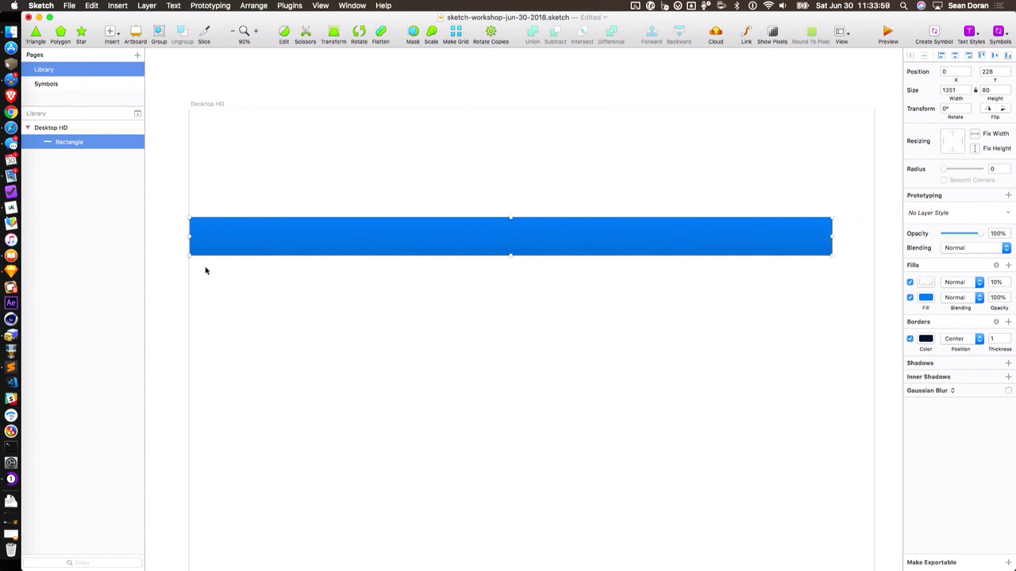
drag(191, 236, 223, 233)
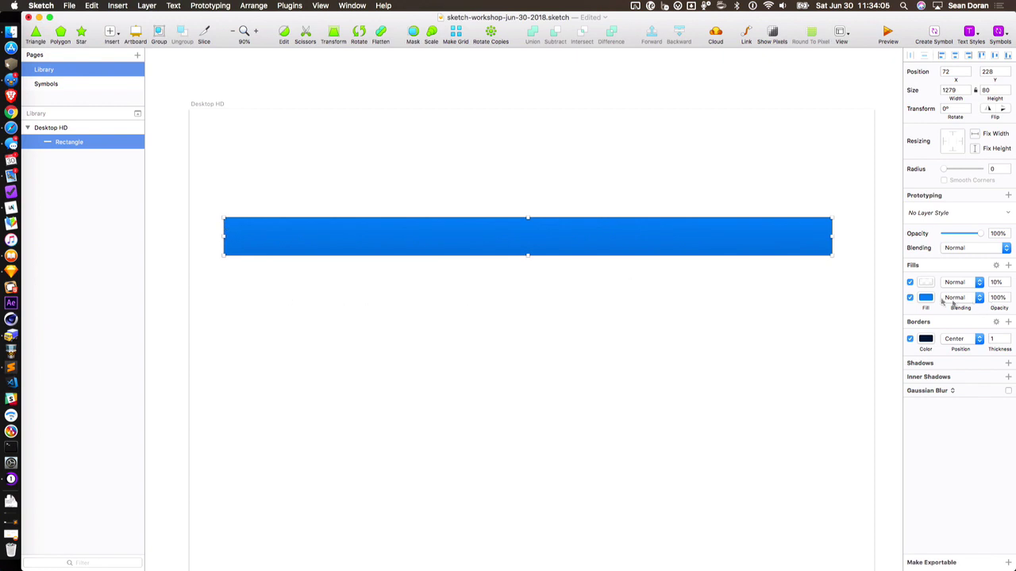
Increase the bar's border thickness to 7
click(926, 339)
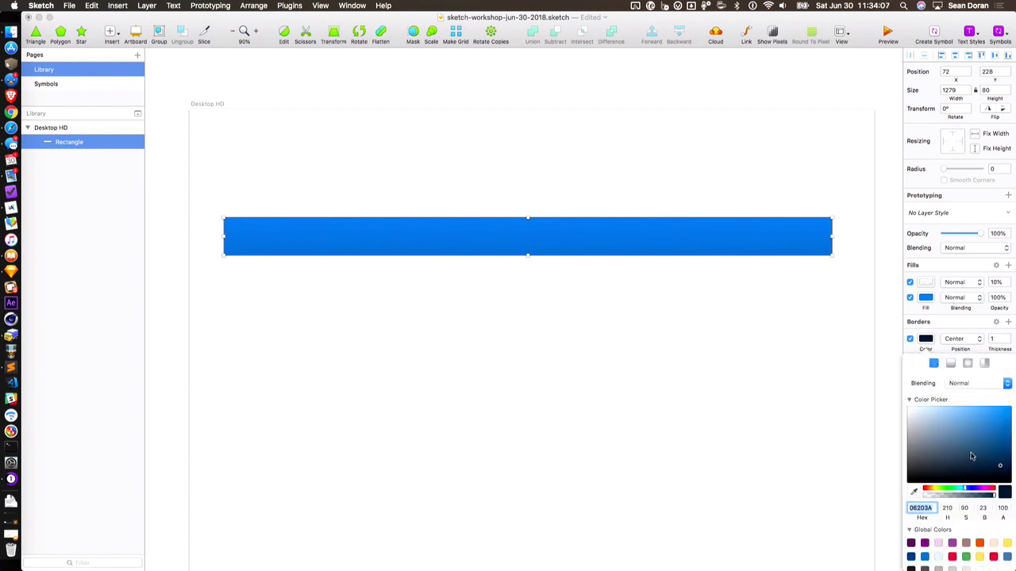
click(998, 341)
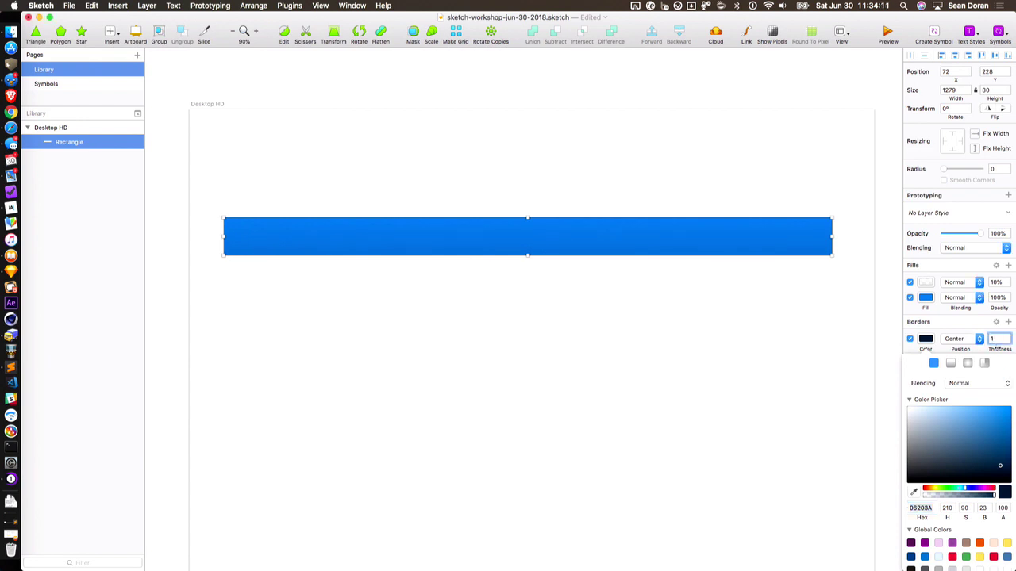
key(Up)
key(Up)
key(Up)
key(Up)
key(Up)
key(Up)
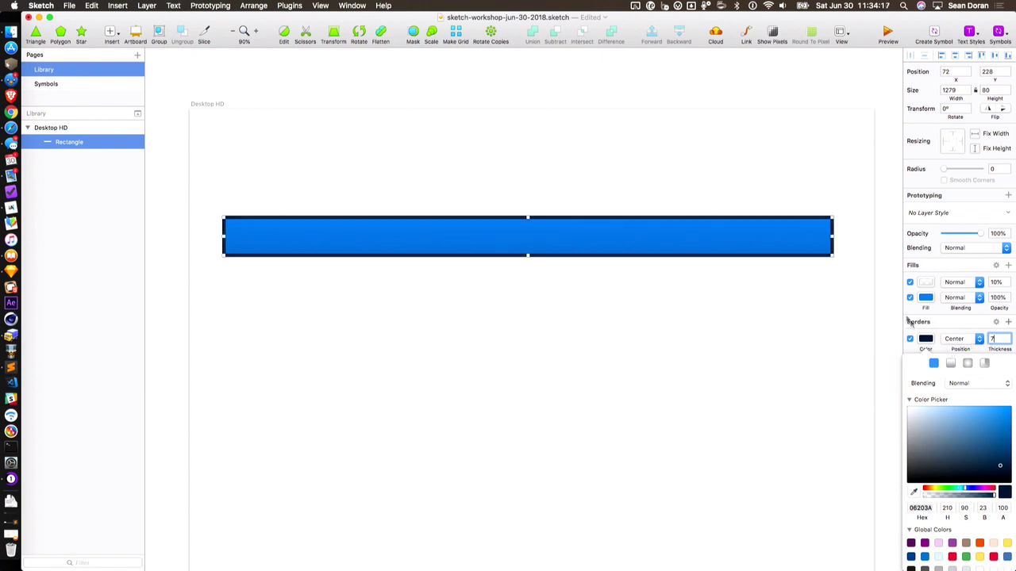
Lower the border color's alpha to 42, leaving the border centered on the bar's edge
scroll(850, 213, up, 10)
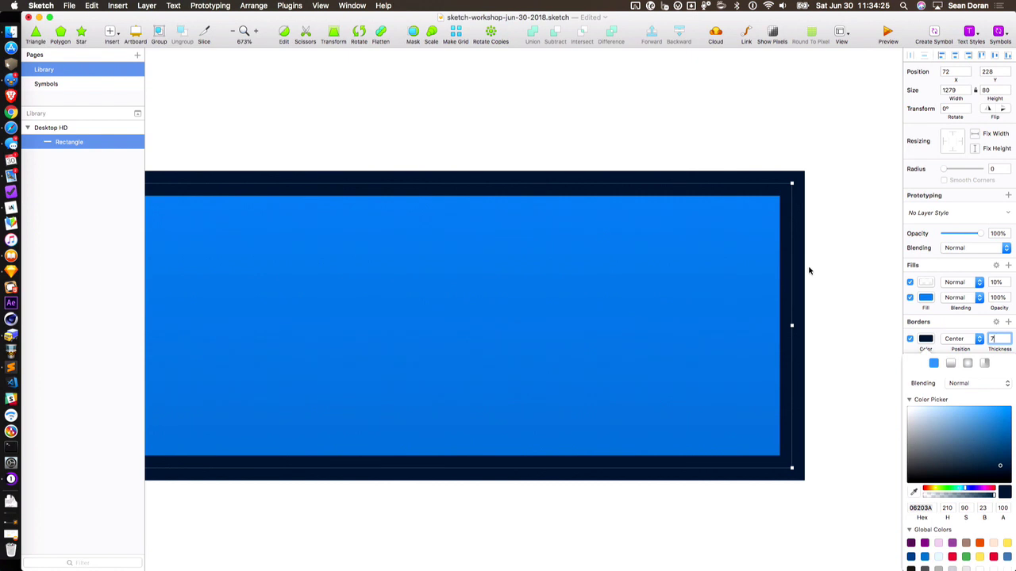
click(959, 497)
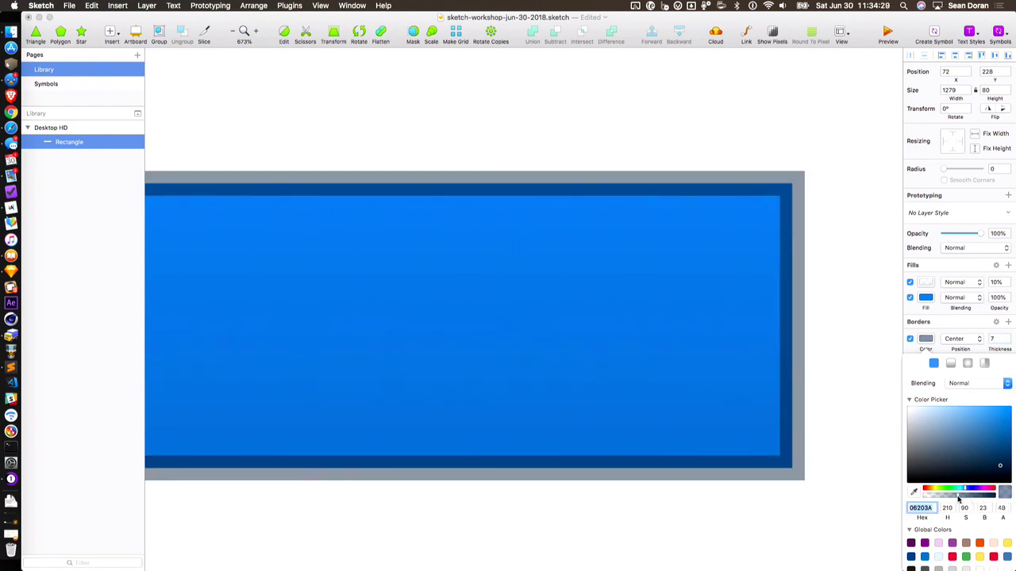
drag(958, 499, 954, 499)
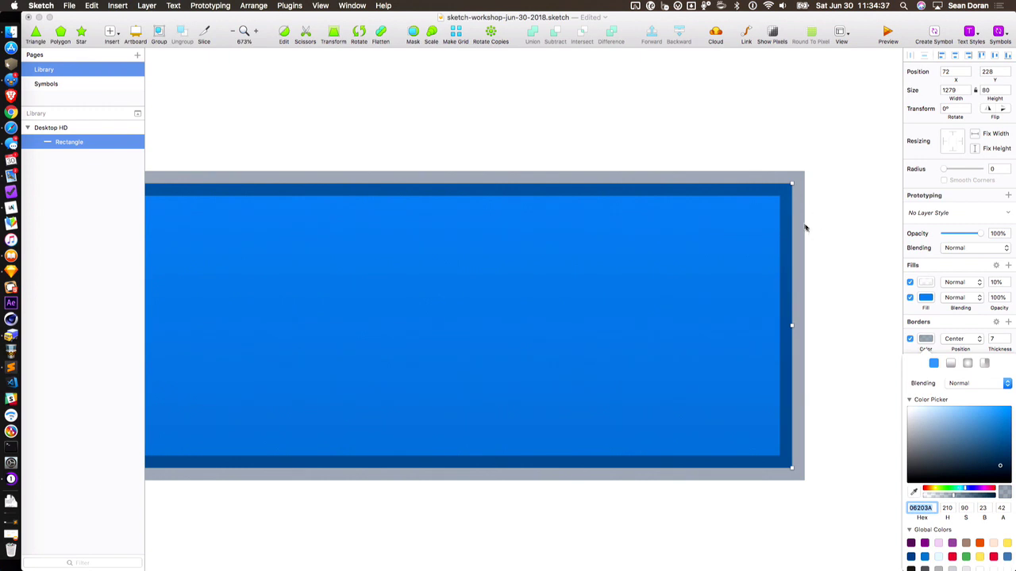
click(951, 340)
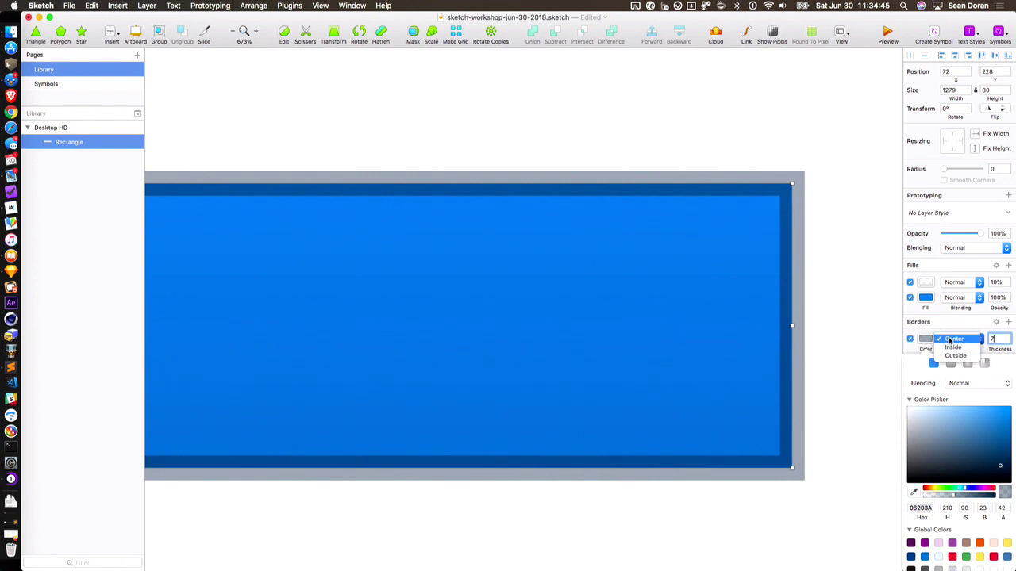
click(945, 324)
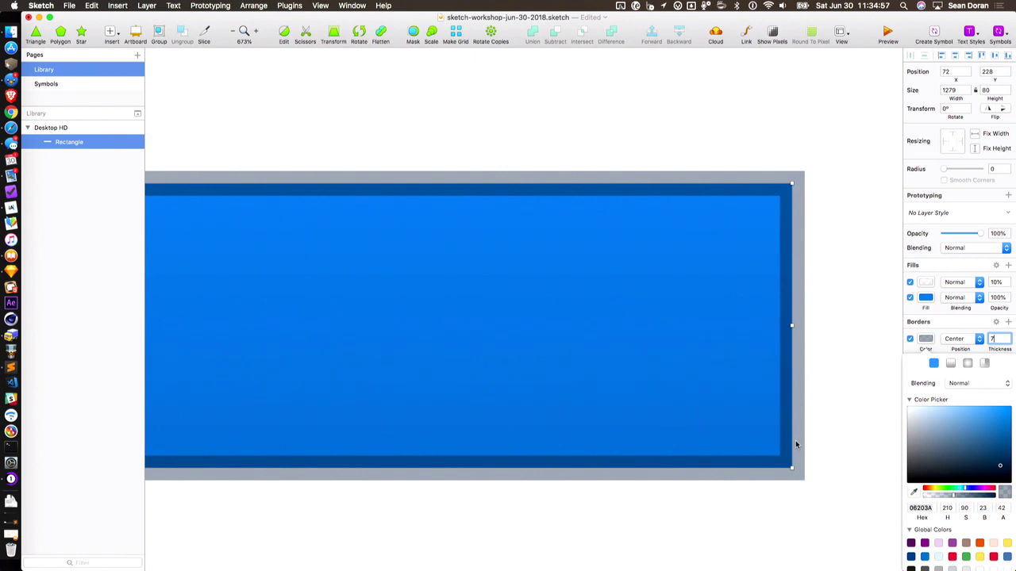
Set the bar's border position to Inside and its thickness to 1
click(957, 339)
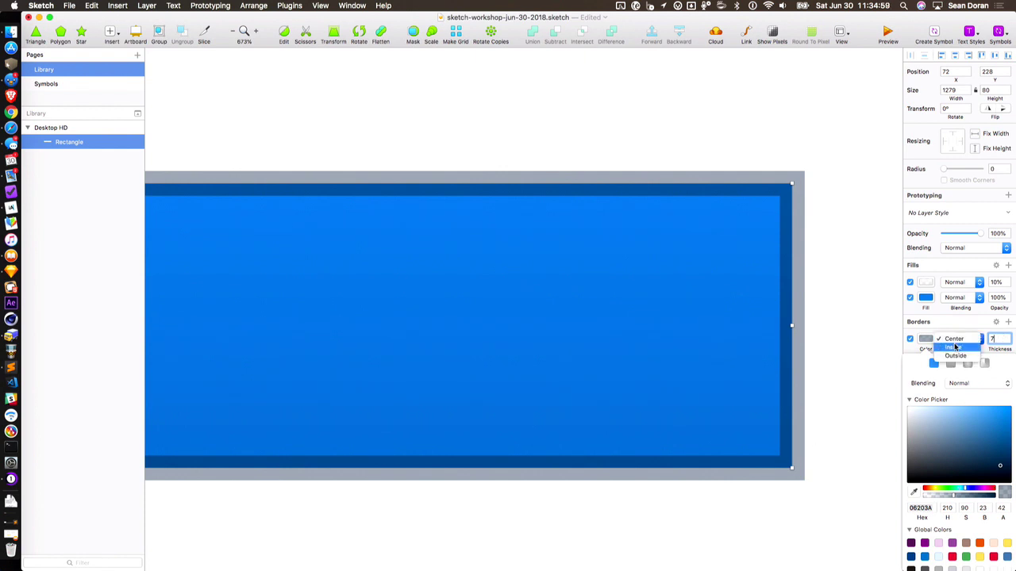
click(955, 347)
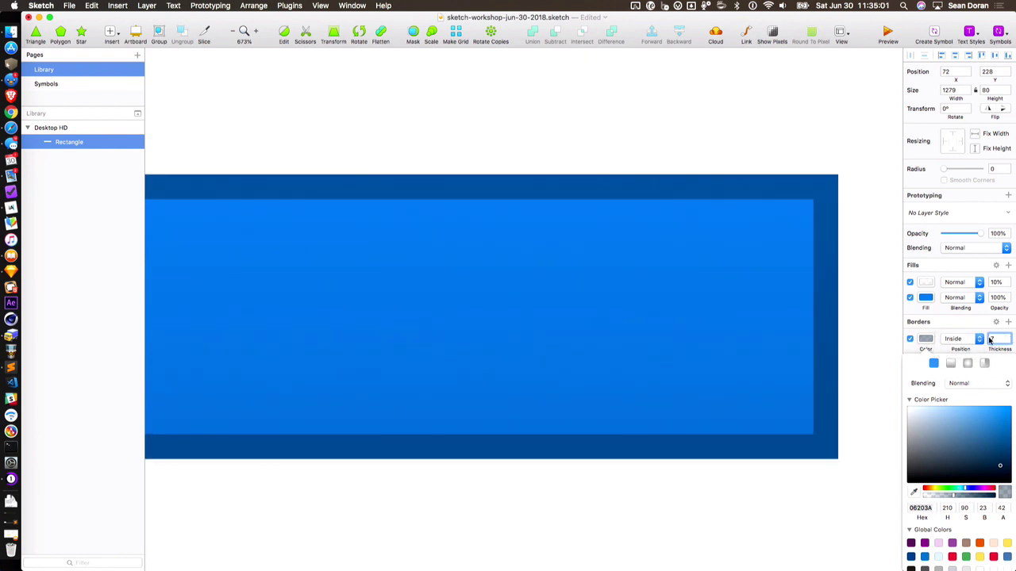
text(0)
key(Return)
key(Up)
key(Up)
key(Down)
key(Down)
key(Up)
key(Up)
key(Down)
key(Down)
key(Up)
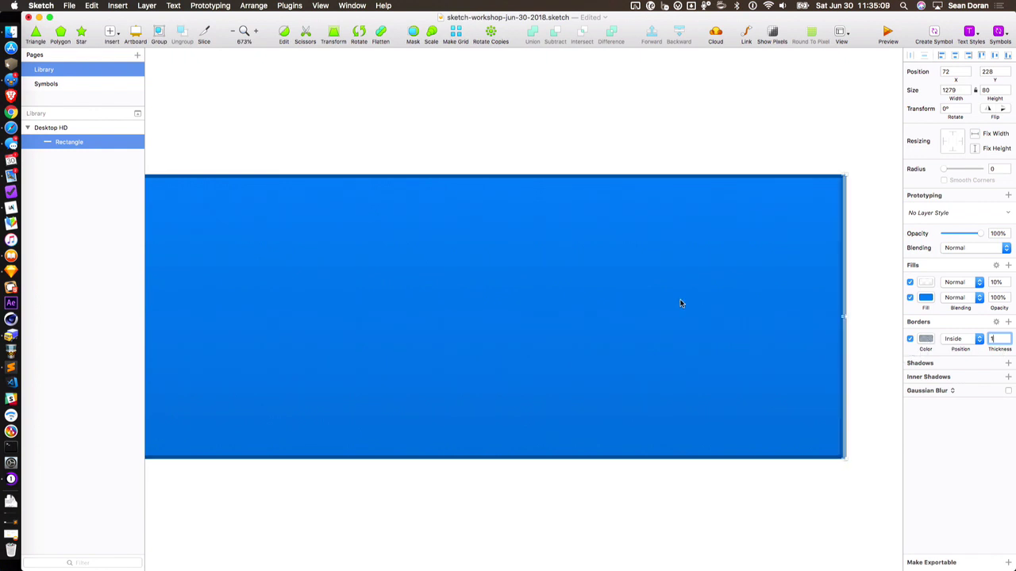
Move the bar up and toward the artboard's left edge, to about X 13, Y 84
scroll(679, 300, down, 3)
scroll(622, 381, down, 3)
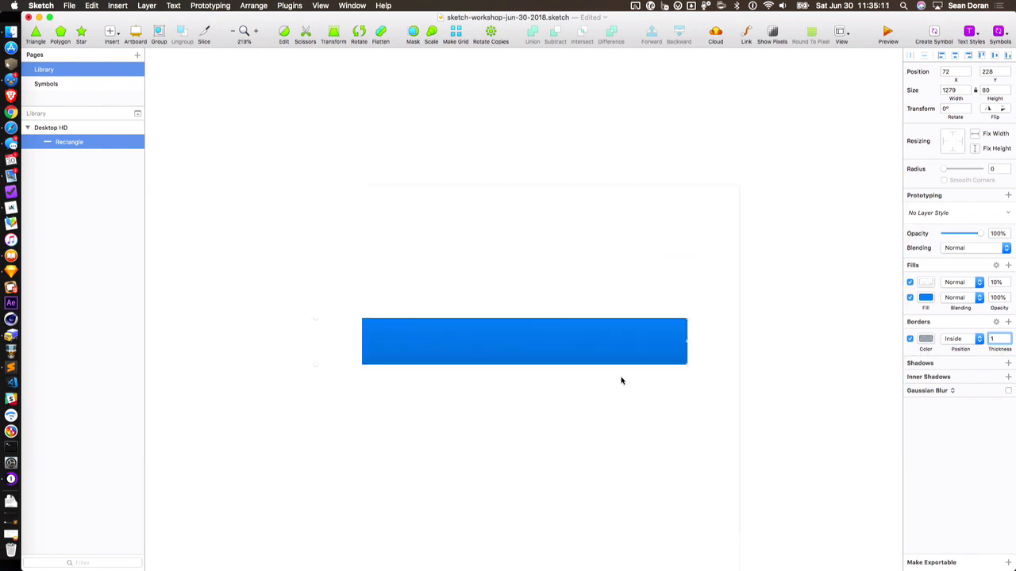
scroll(622, 381, left, 3)
click(611, 466)
scroll(611, 466, left, 4)
drag(424, 365, 389, 282)
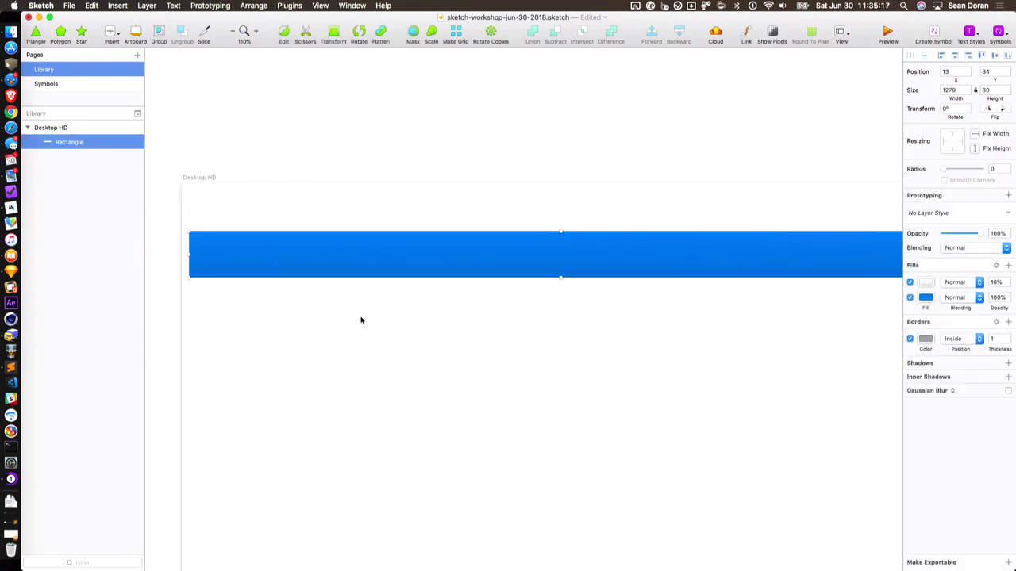
Center the bar horizontally on the artboard and try the top, middle and bottom vertical alignments
scroll(360, 320, down, 2)
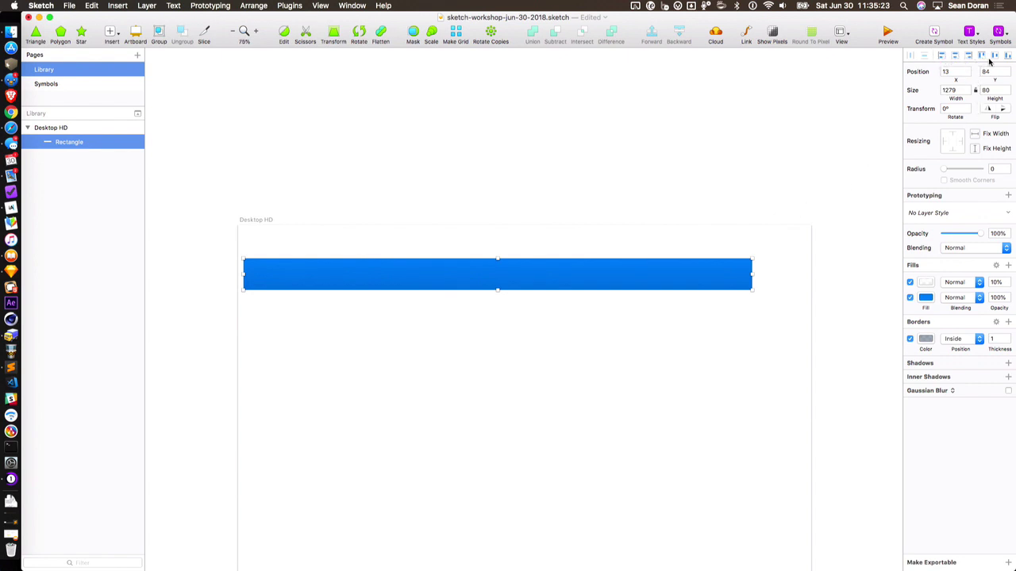
click(955, 56)
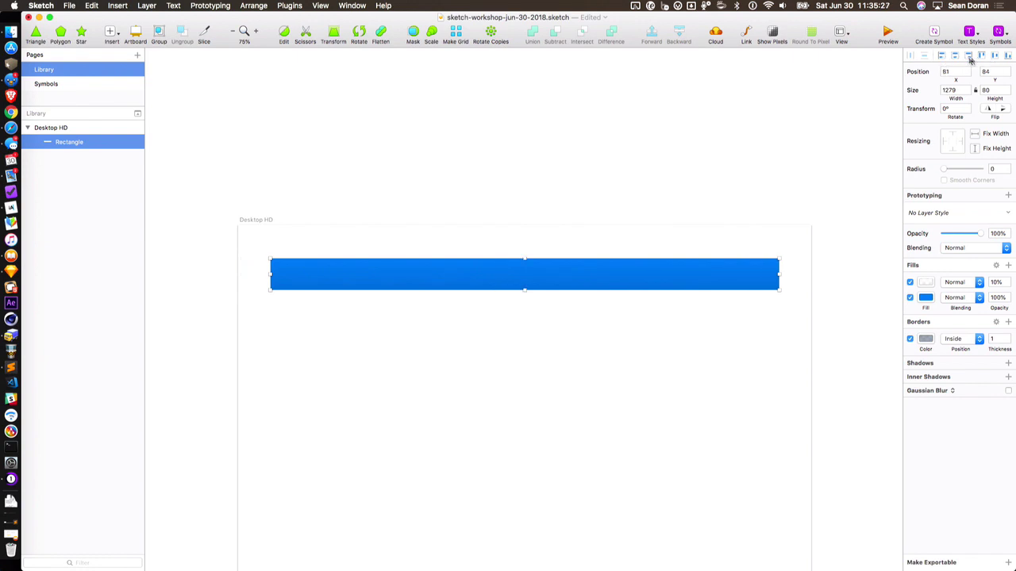
click(982, 57)
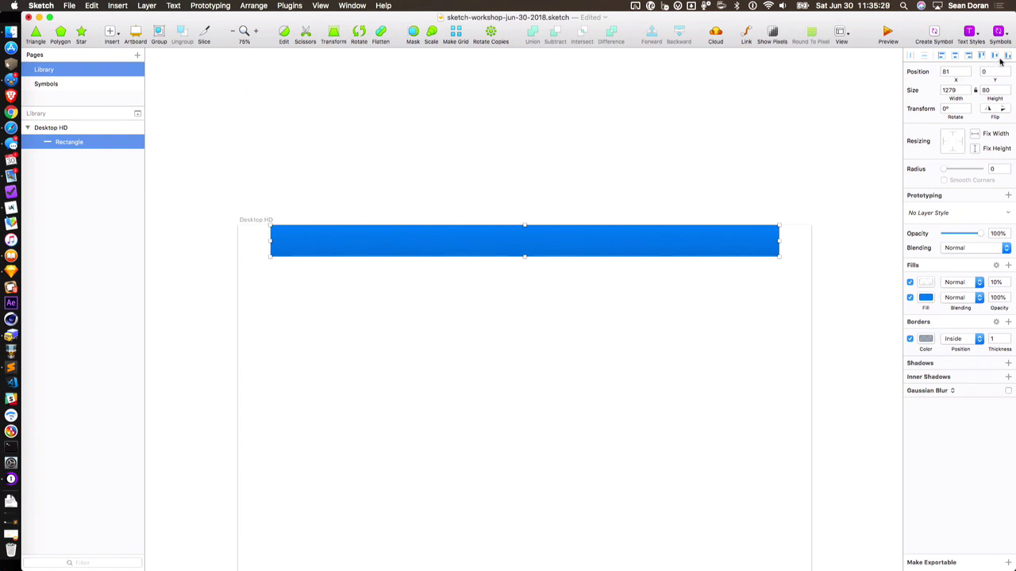
click(995, 57)
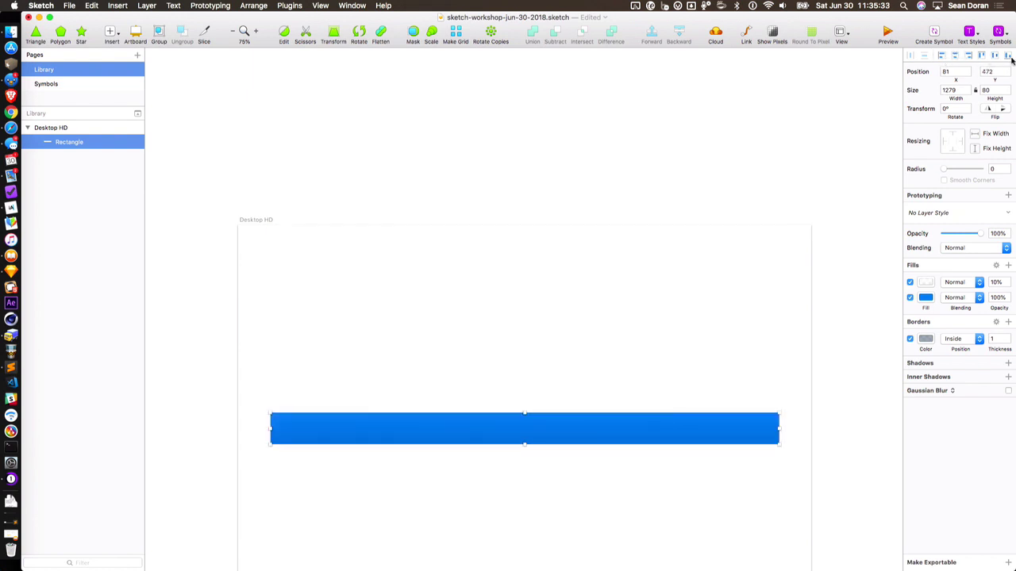
click(1010, 58)
Try the top, middle, left and right alignments with the whole artboard in view, ending with the bar centered both ways
scroll(732, 265, down, 5)
key(super+1)
click(995, 56)
click(981, 56)
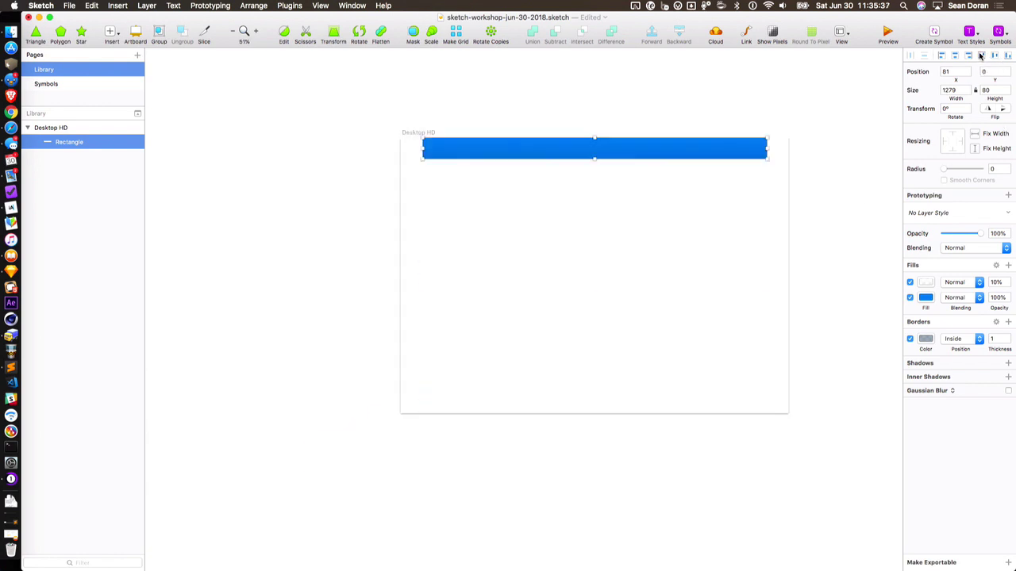
click(996, 56)
click(941, 57)
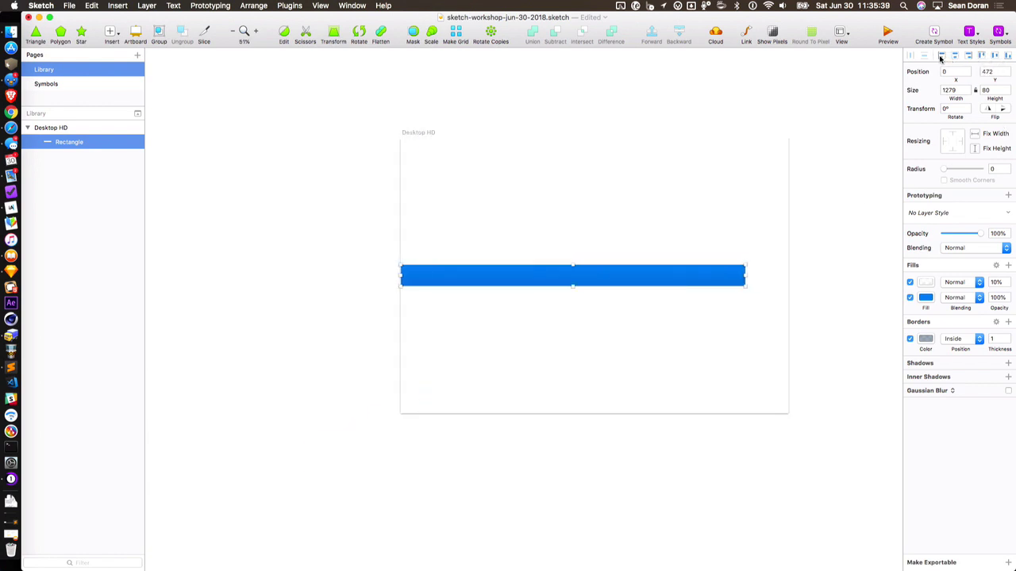
click(968, 57)
click(954, 57)
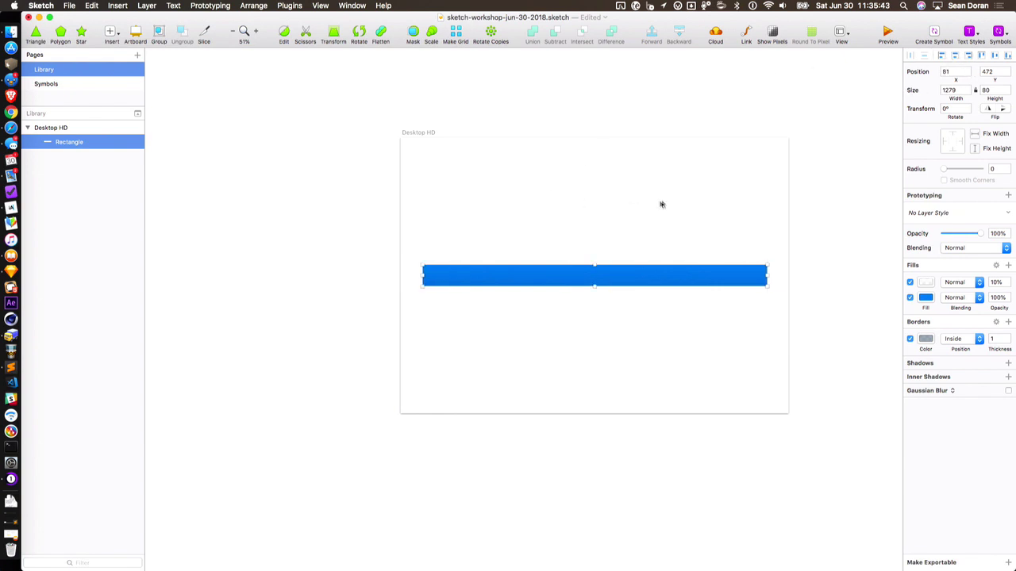
Place the bar in the artboard's upper-left corner, stretch it to the full artboard width and deselect it
scroll(659, 201, up, 5)
click(558, 214)
drag(505, 306, 463, 113)
drag(789, 117, 858, 117)
click(619, 220)
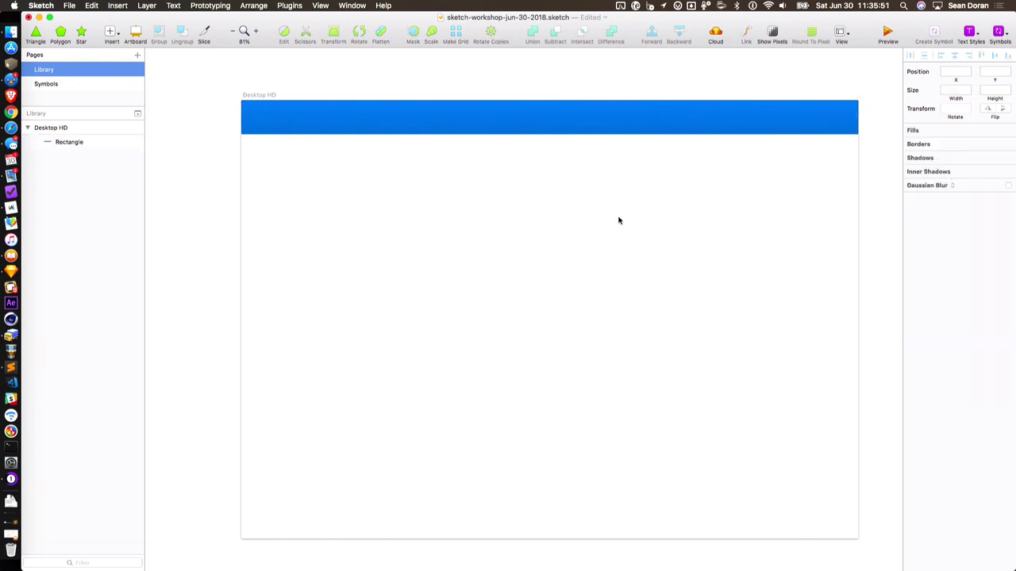
Examine the header bar's fill and inside border along its edges and at its right end
scroll(336, 107, up, 3)
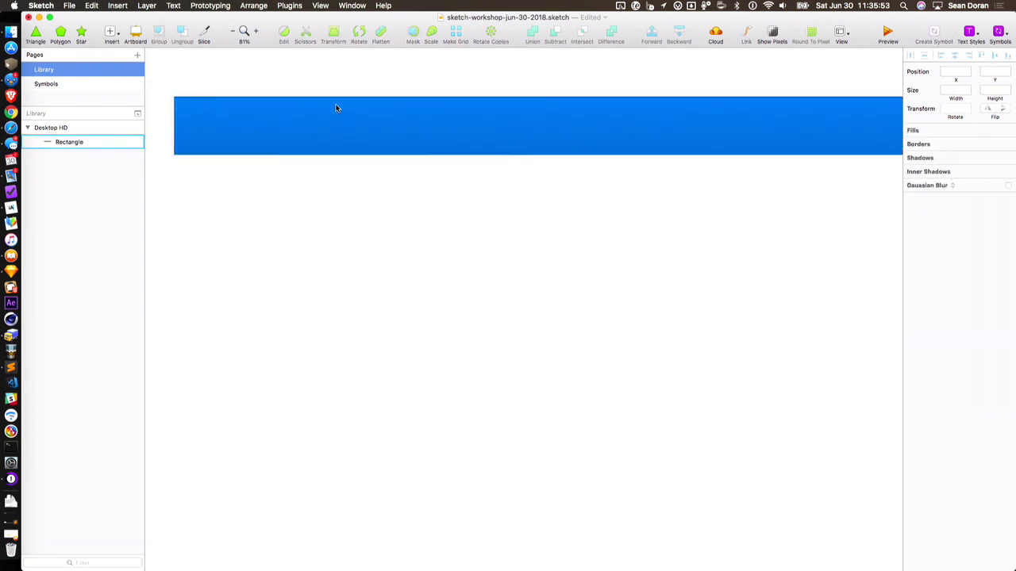
scroll(336, 107, up, 1)
scroll(341, 141, down, 1)
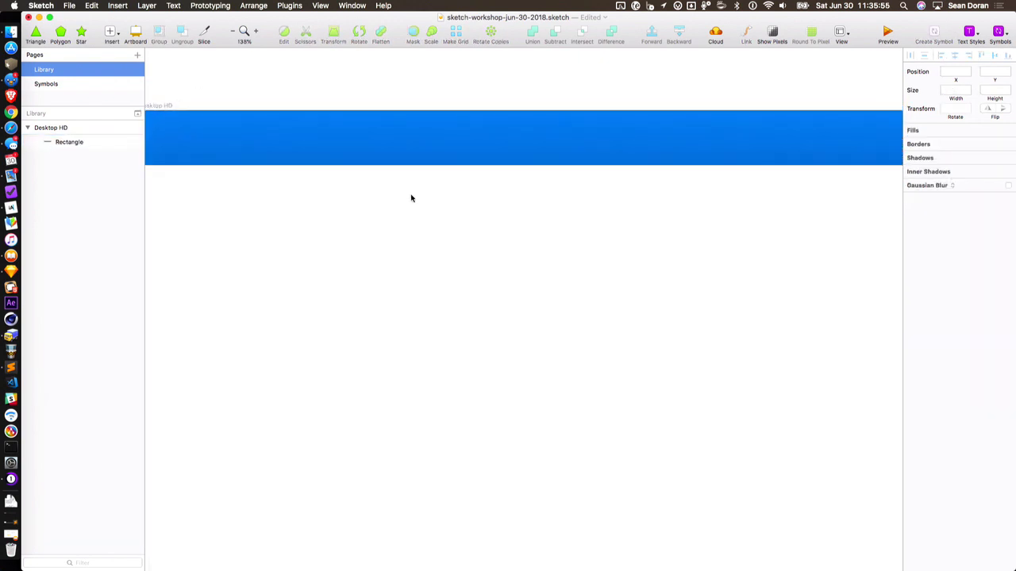
scroll(411, 200, down, 2)
click(410, 156)
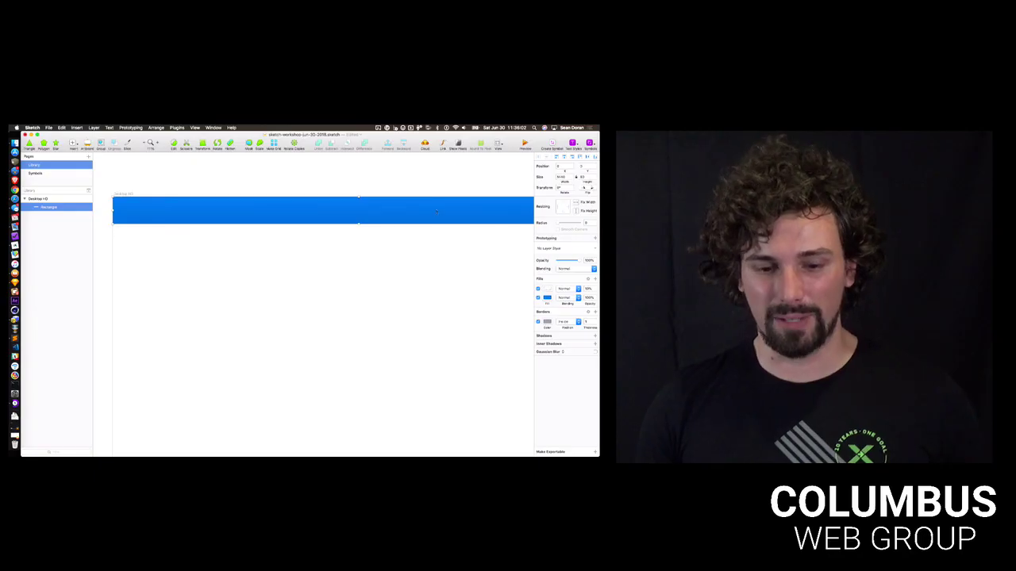
click(505, 222)
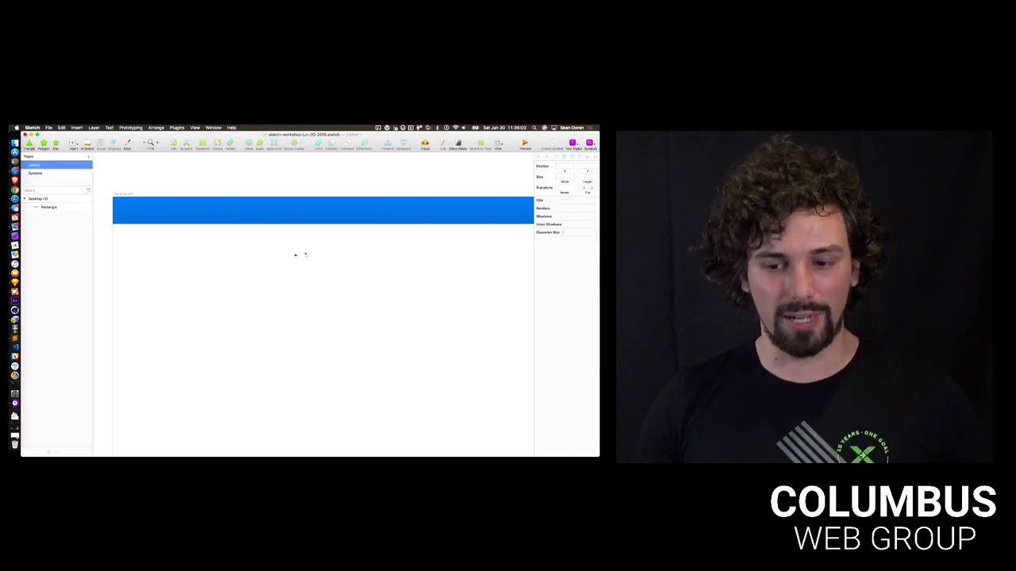
scroll(169, 244, right, 5)
click(399, 218)
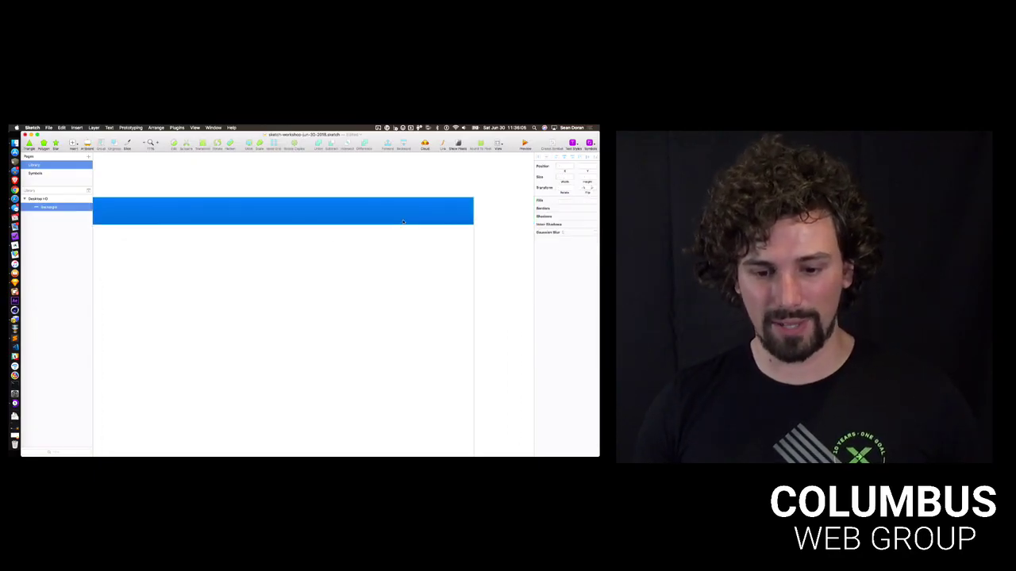
Select the header bar and add a drop shadow to it
scroll(400, 217, up, 5)
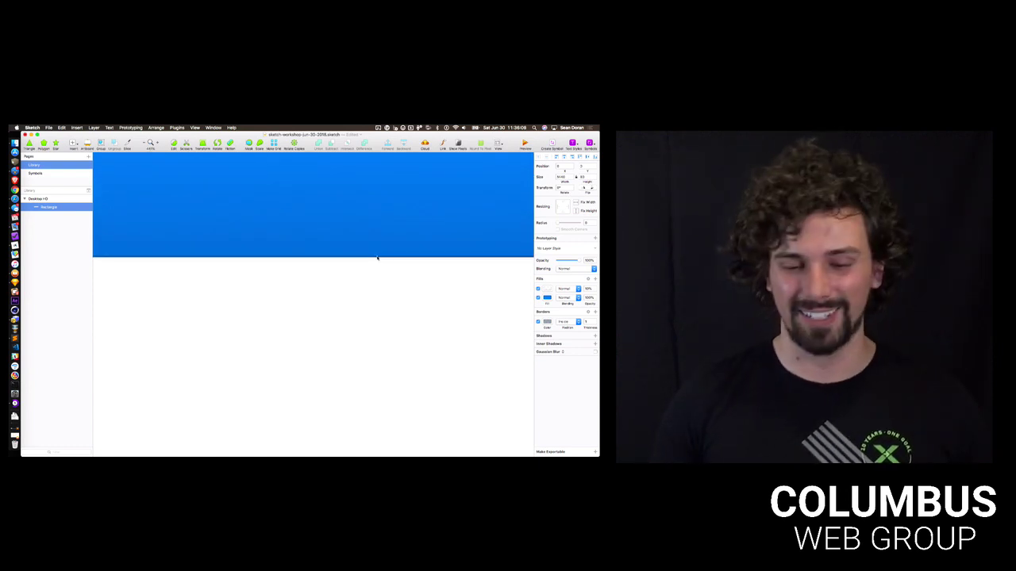
scroll(378, 258, down, 2)
scroll(633, 230, up, 2)
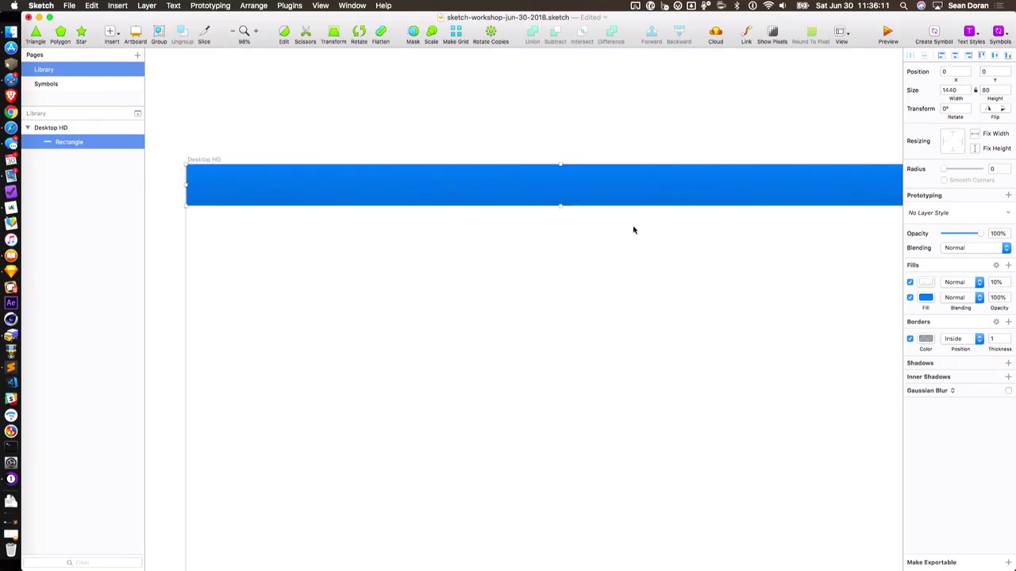
click(540, 216)
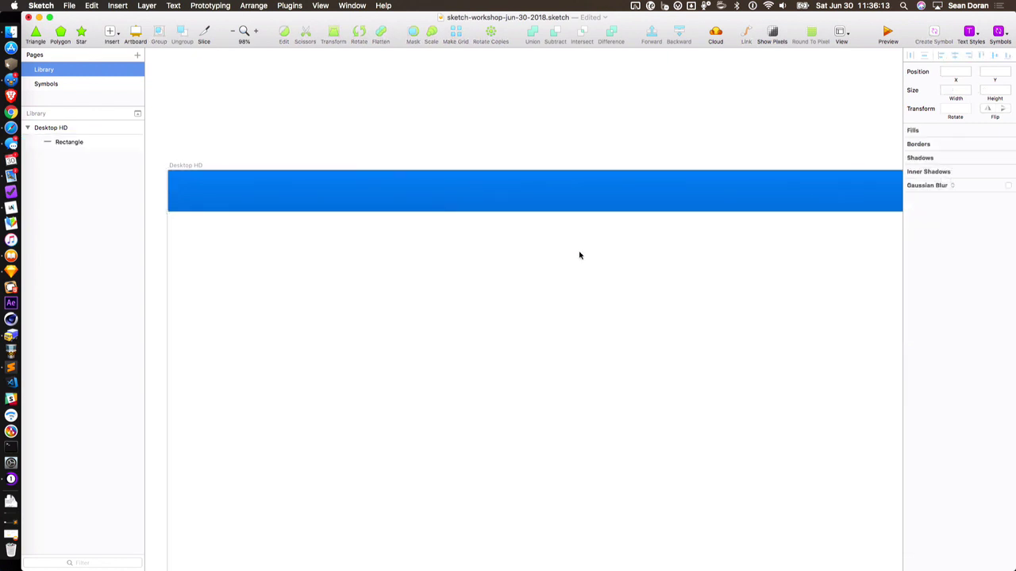
click(624, 208)
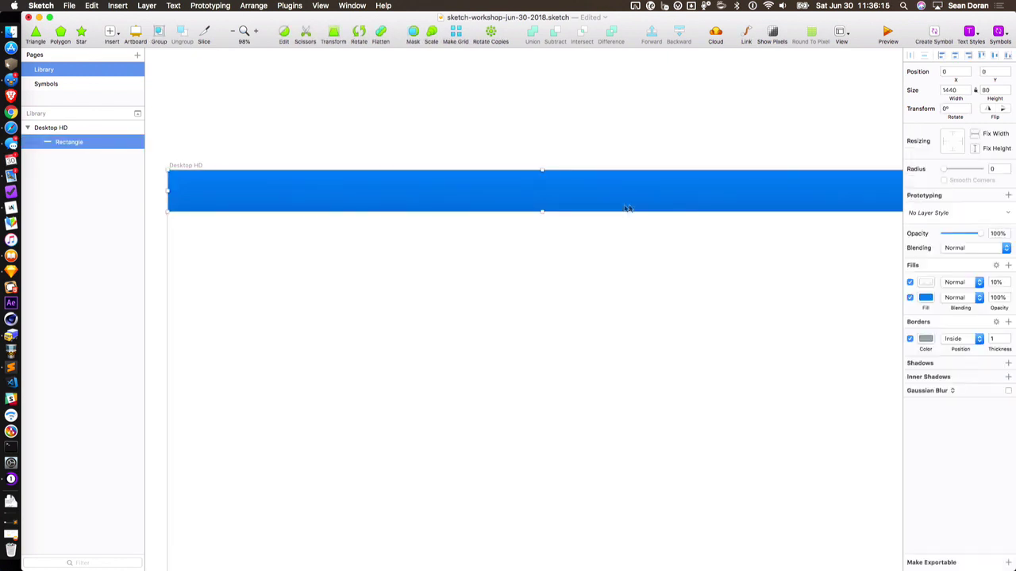
click(937, 366)
scroll(791, 347, down, 1)
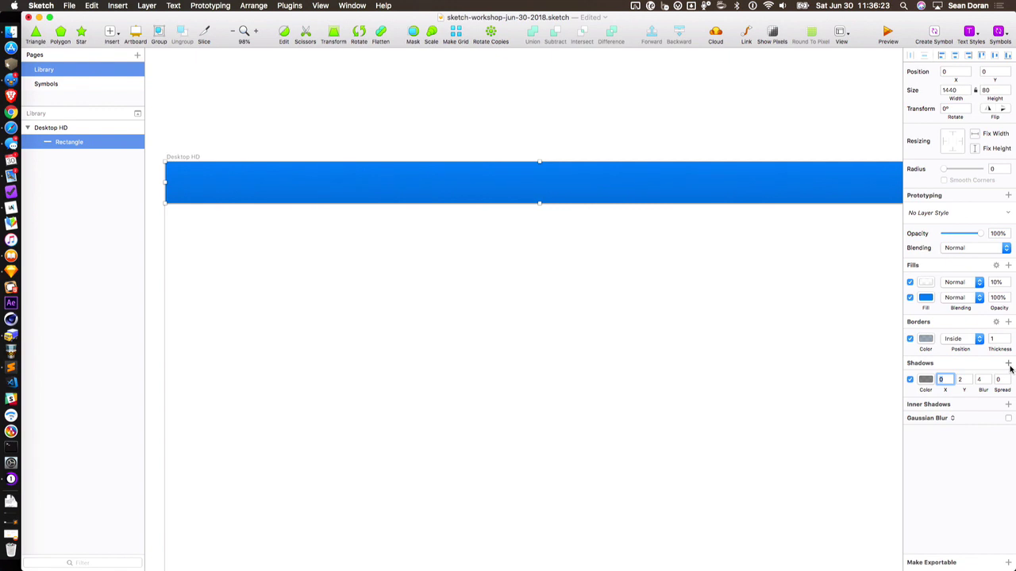
Sample the header bar's blue as the shadow color, then darken it to the near-black navy 05111D
click(925, 382)
click(913, 513)
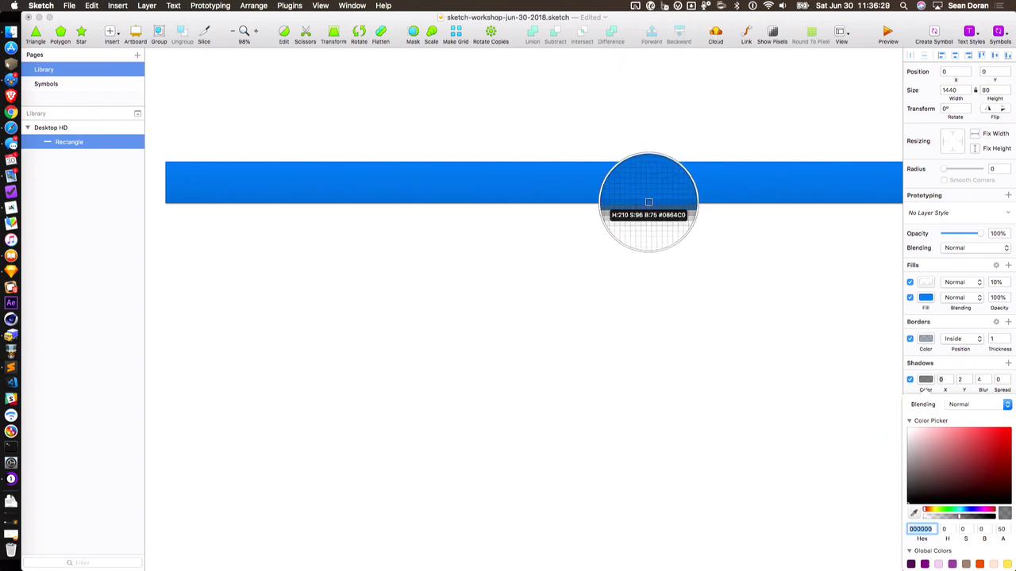
click(648, 203)
drag(992, 489, 993, 498)
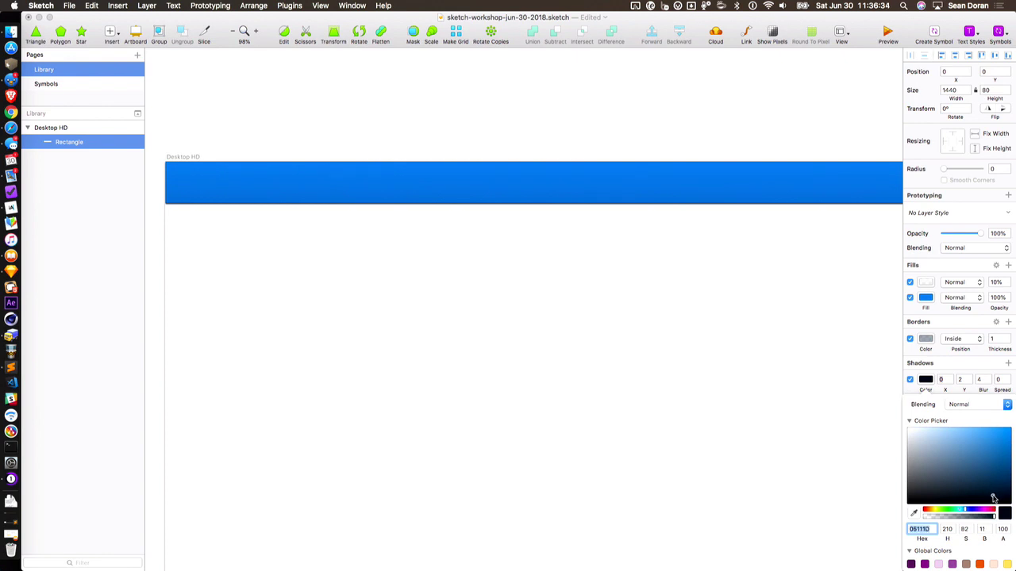
Set the header bar shadow's Y offset to 7, its blur to 23 and its color opacity to 29
click(984, 381)
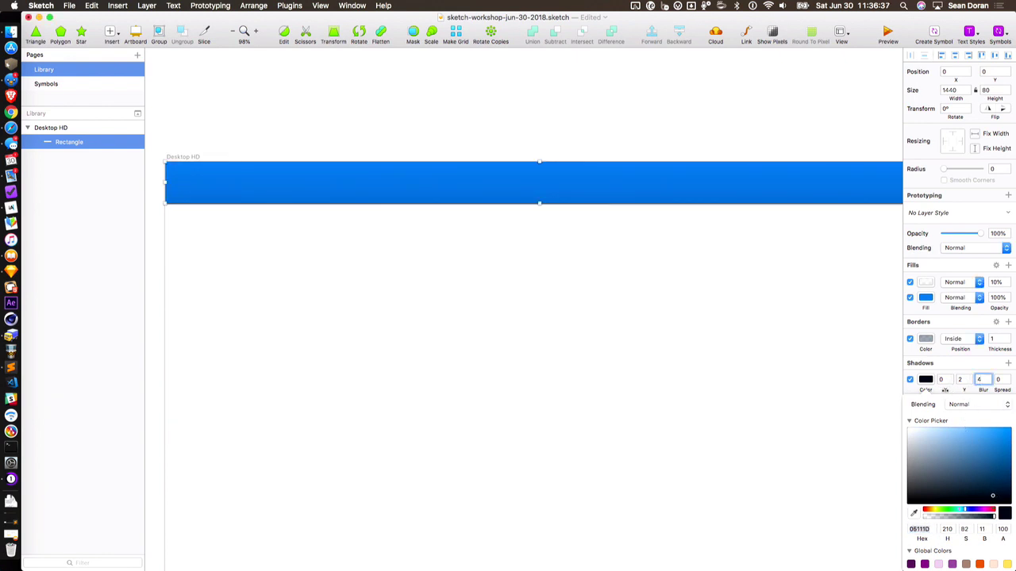
drag(962, 390, 977, 390)
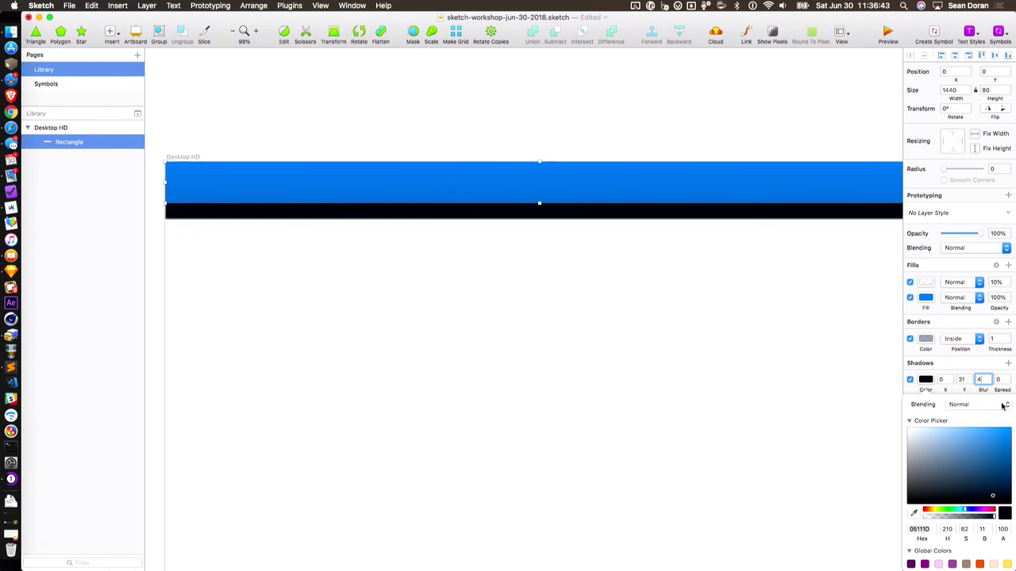
drag(983, 388, 951, 392)
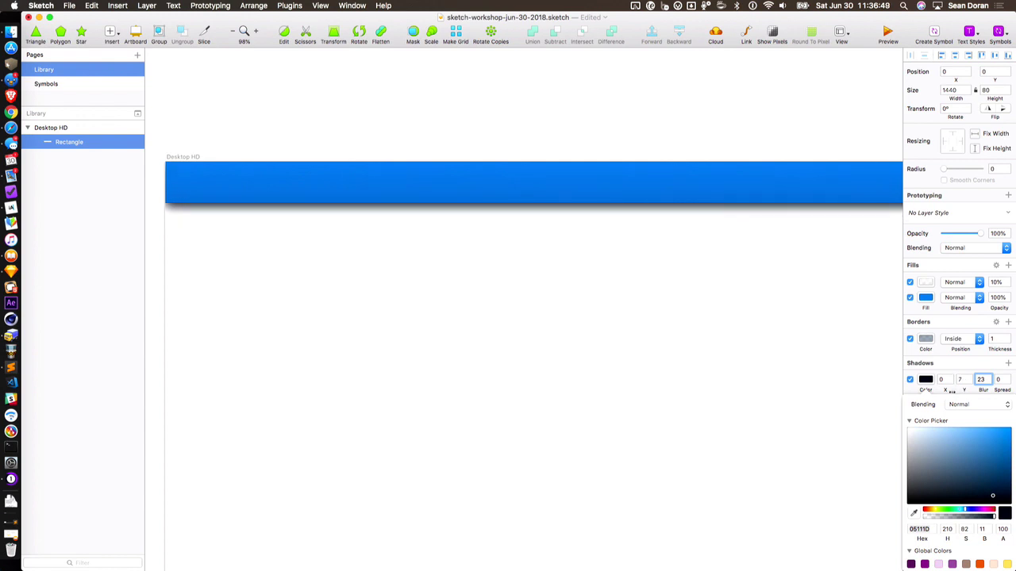
drag(934, 520, 943, 520)
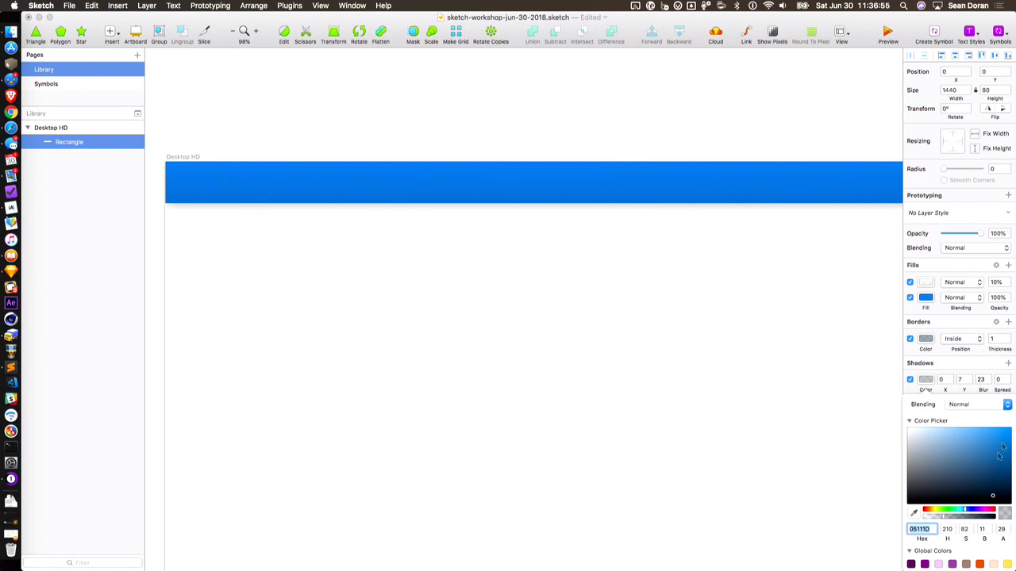
Try shadow spreads of 4, 38 and a negative value, then set the spread to 0
drag(997, 390, 1007, 390)
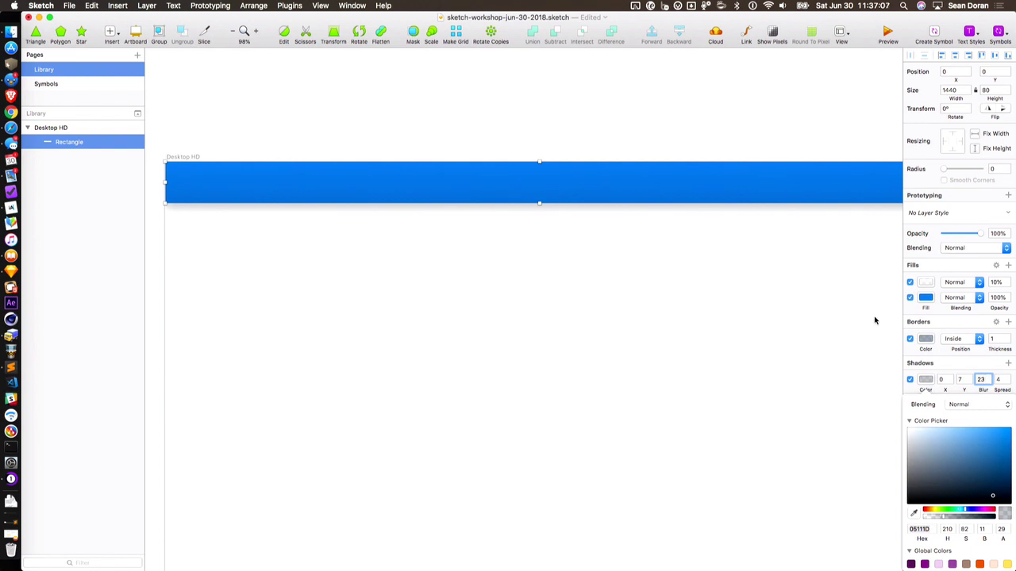
key(Tab)
text(38)
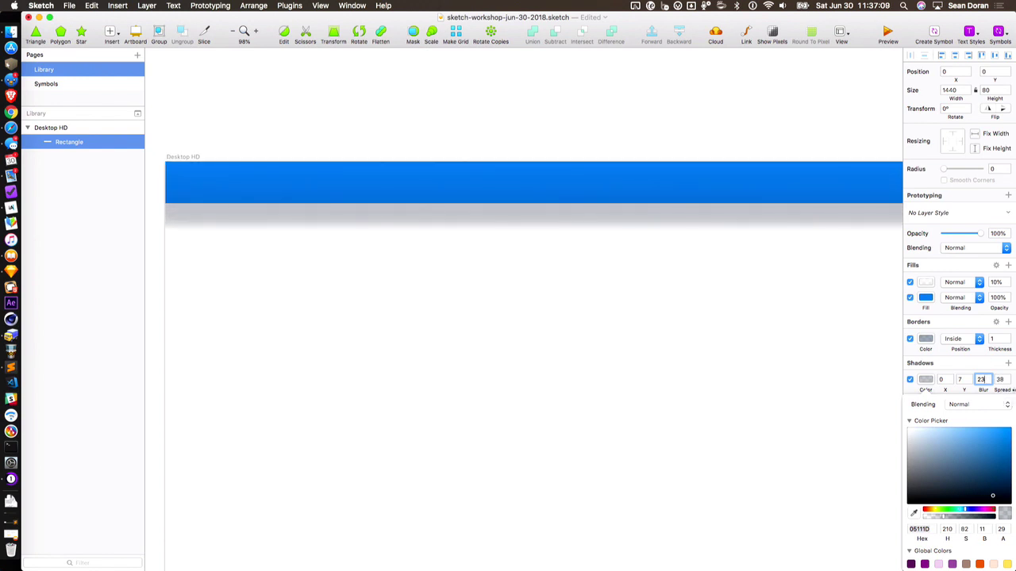
drag(1011, 390, 992, 392)
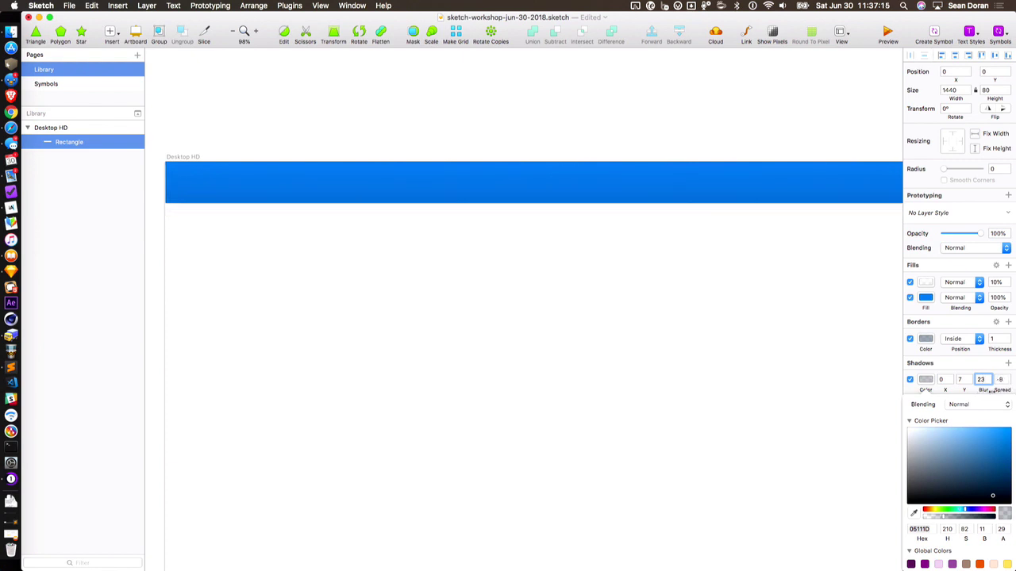
click(1000, 380)
click(984, 380)
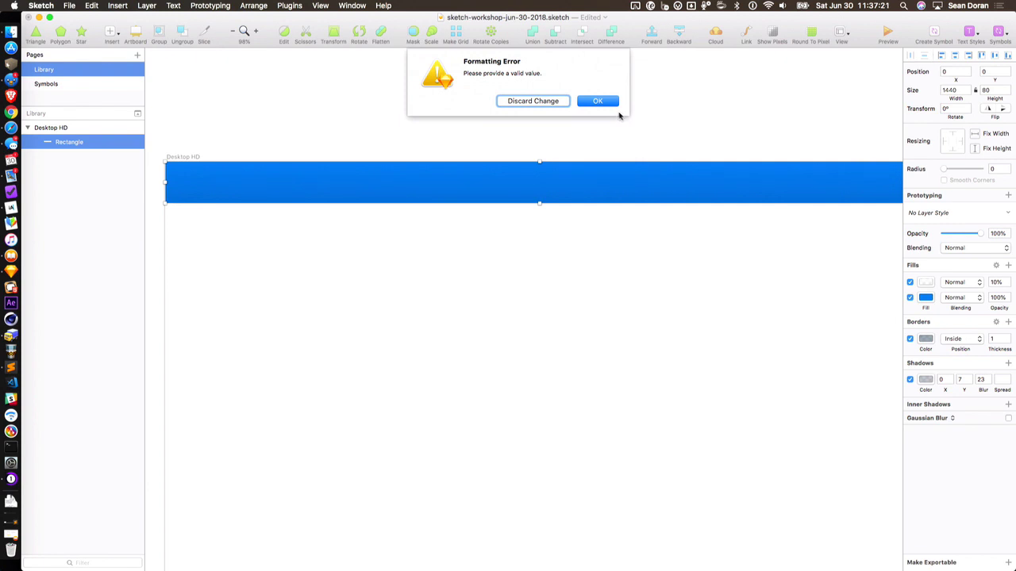
key(Return)
text(0)
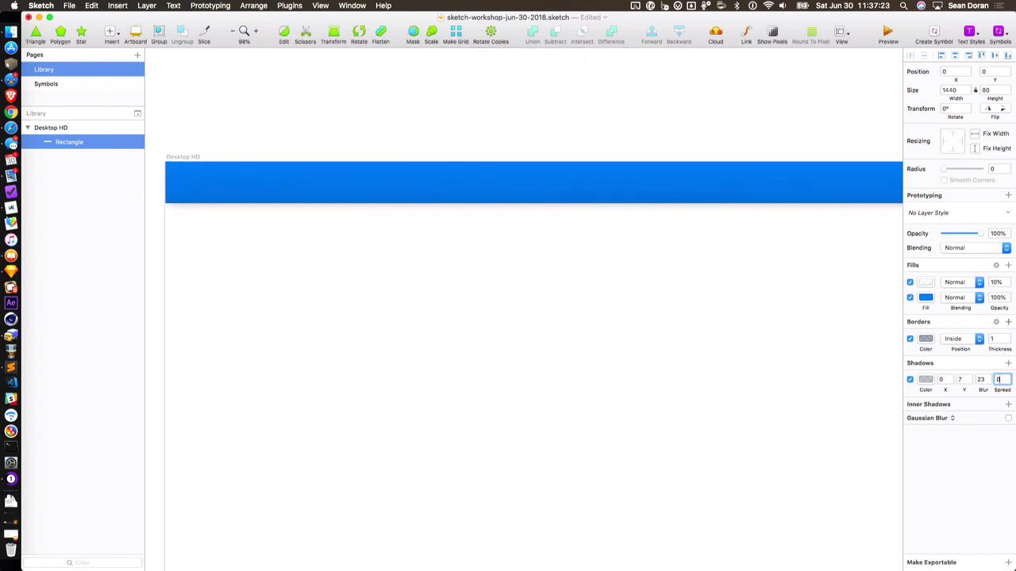
Add two inner shadows to the header bar and make the upper one white (FFFFFF) with a blur of 24
click(644, 342)
scroll(644, 342, down, 3)
click(554, 185)
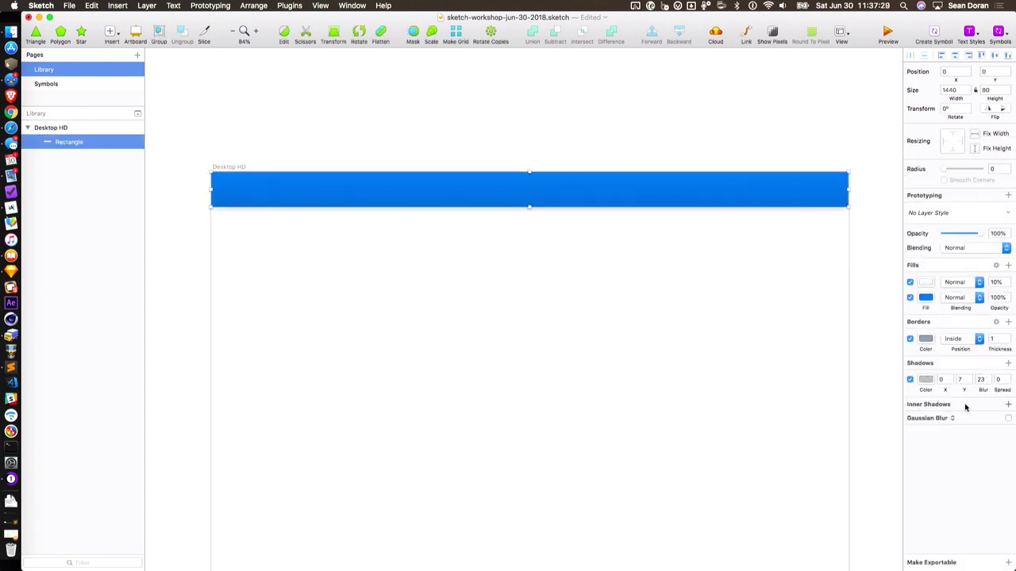
click(965, 407)
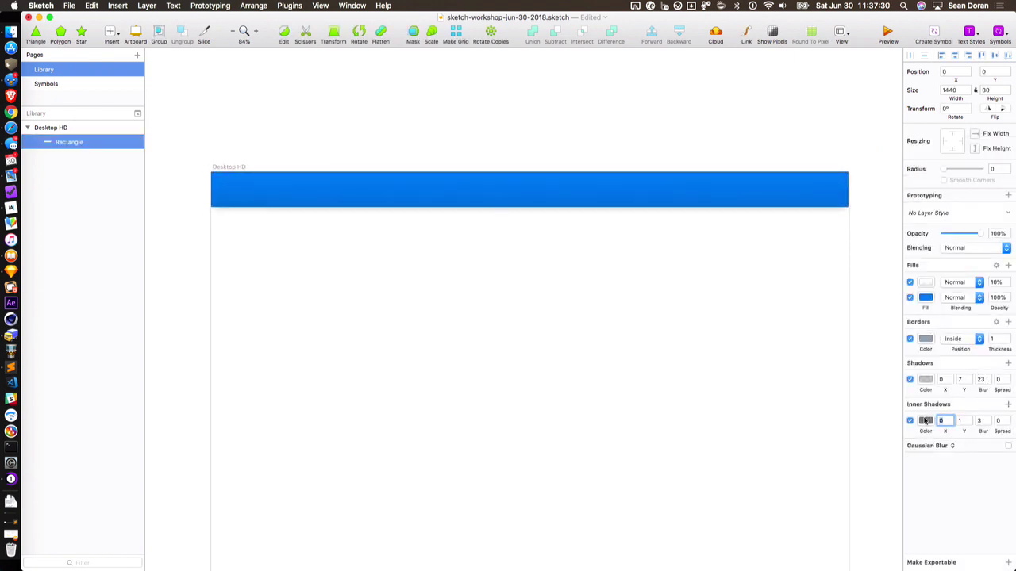
click(1008, 406)
click(925, 420)
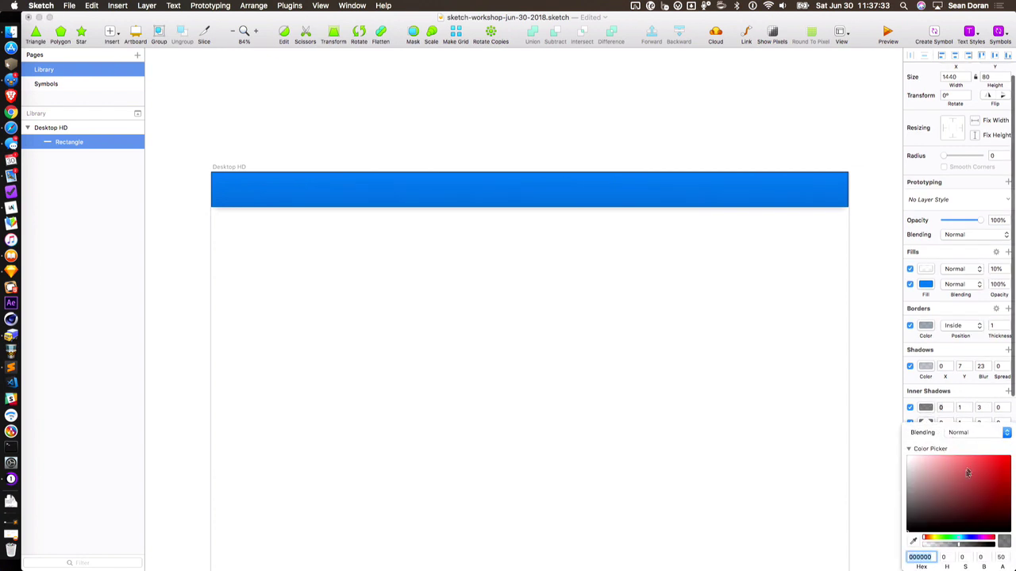
click(987, 411)
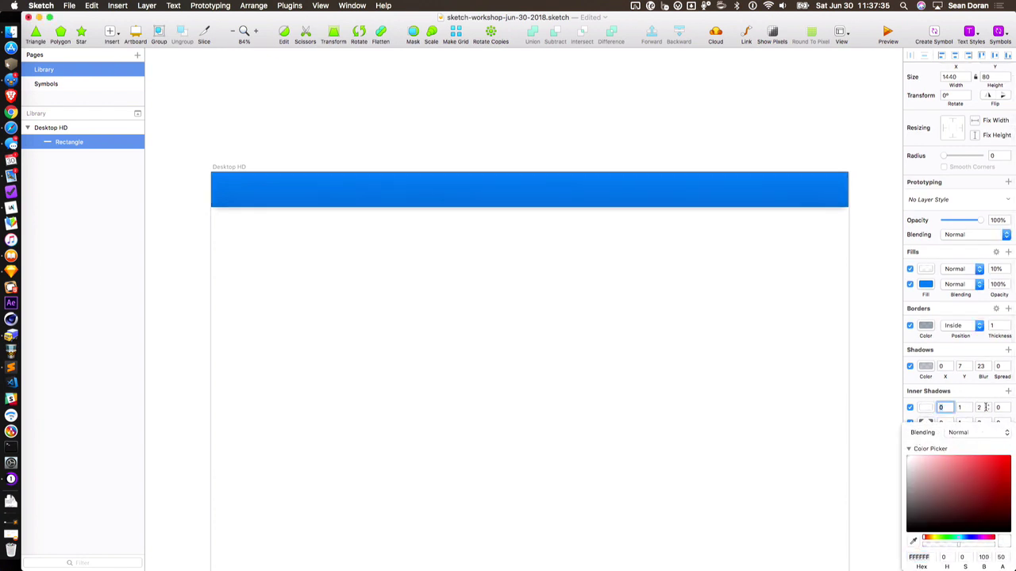
click(926, 407)
text(3)
key(BackSpace)
text(3)
key(Up)
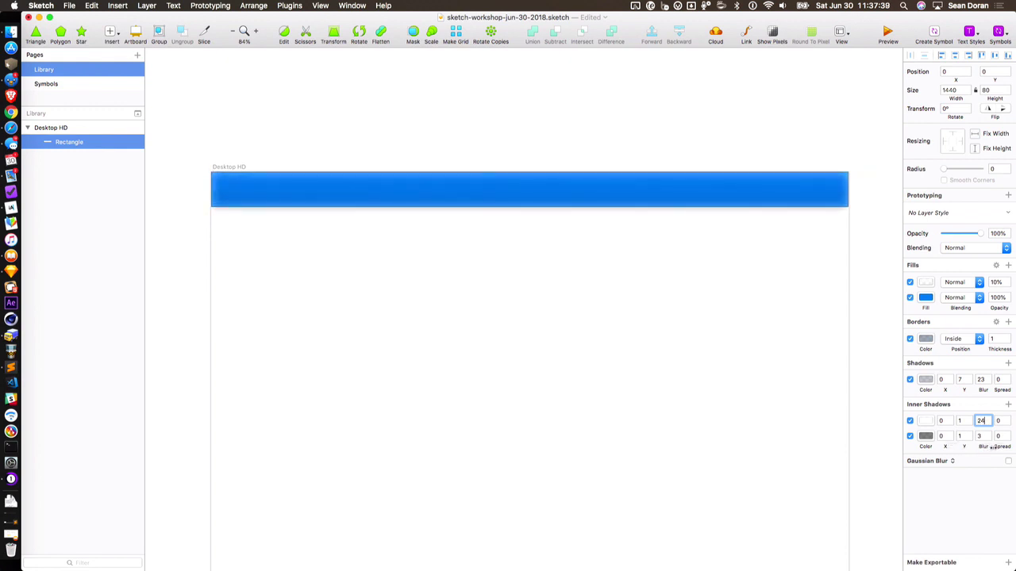
Turn off both of the header bar's inner shadows and deselect the bar
click(910, 423)
click(910, 436)
click(712, 330)
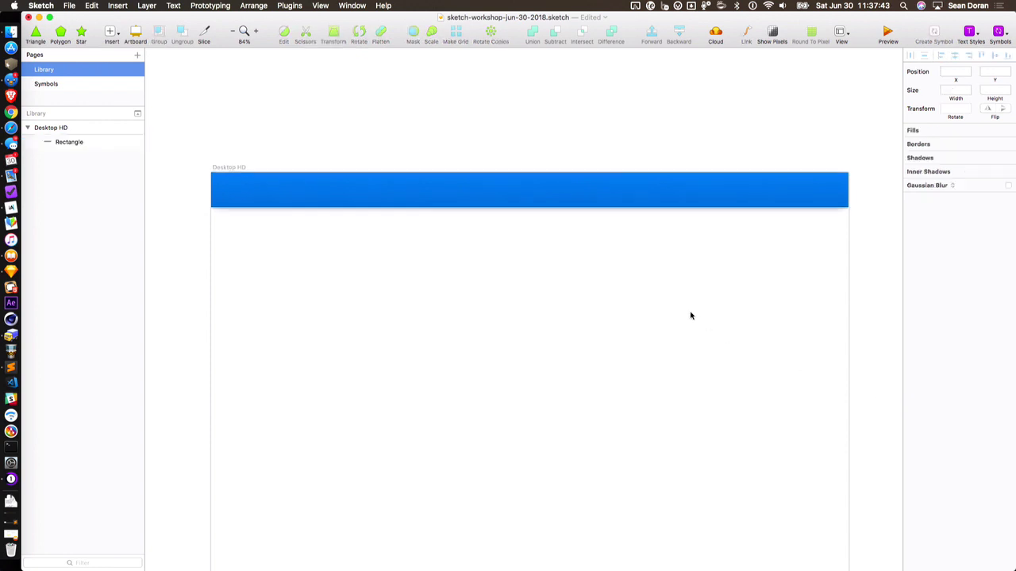
Draw a rectangle about 371 by 270 px below the header bar and fill it with blue sampled from the bar
scroll(688, 307, up, 3)
key(r)
drag(435, 284, 628, 428)
key(ctrl+c)
click(753, 194)
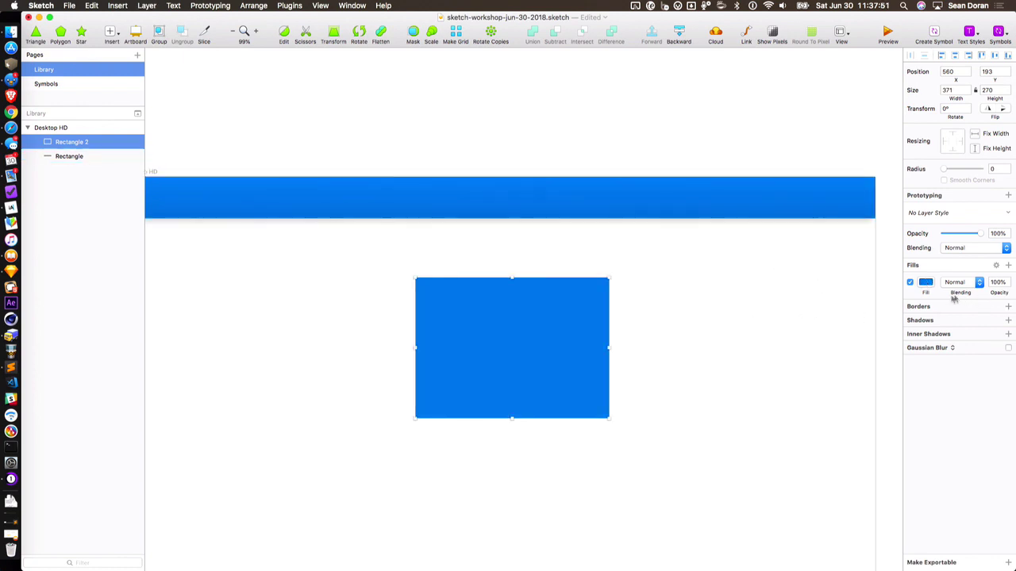
click(755, 386)
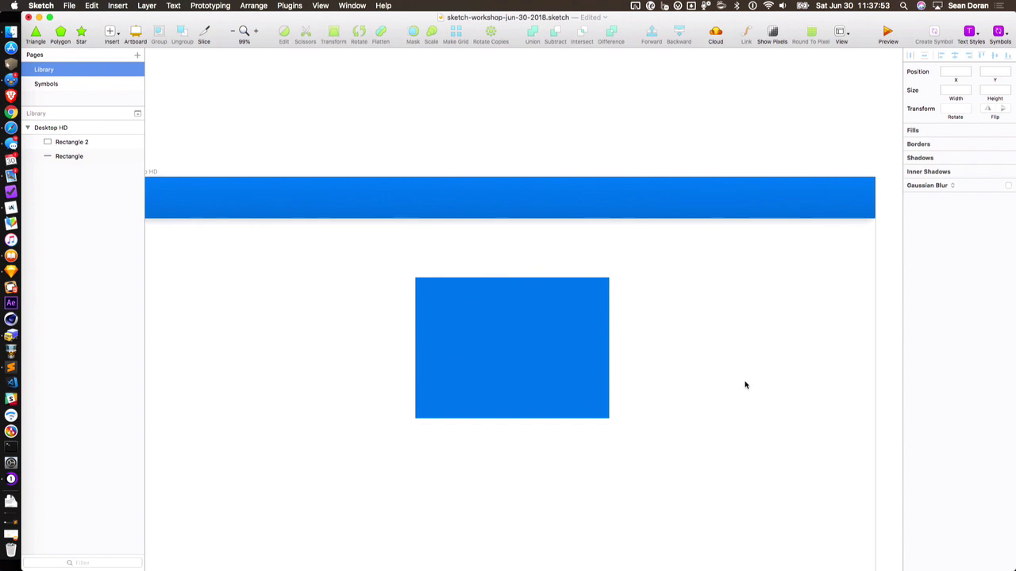
Draw a near-black circle about 229 px wide near the blue rectangle's upper-right corner, centered on its right edge
click(110, 32)
mouse_move(181, 46)
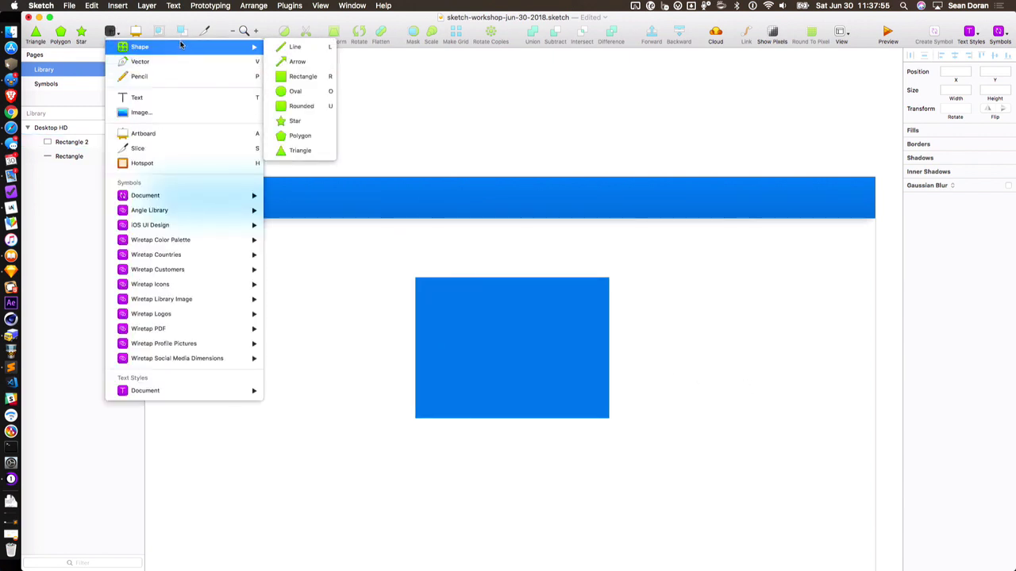
click(318, 93)
drag(673, 229, 594, 347)
mouse_move(648, 307)
mouse_down()
mouse_move(633, 304)
mouse_move(640, 308)
mouse_up()
key(alt)
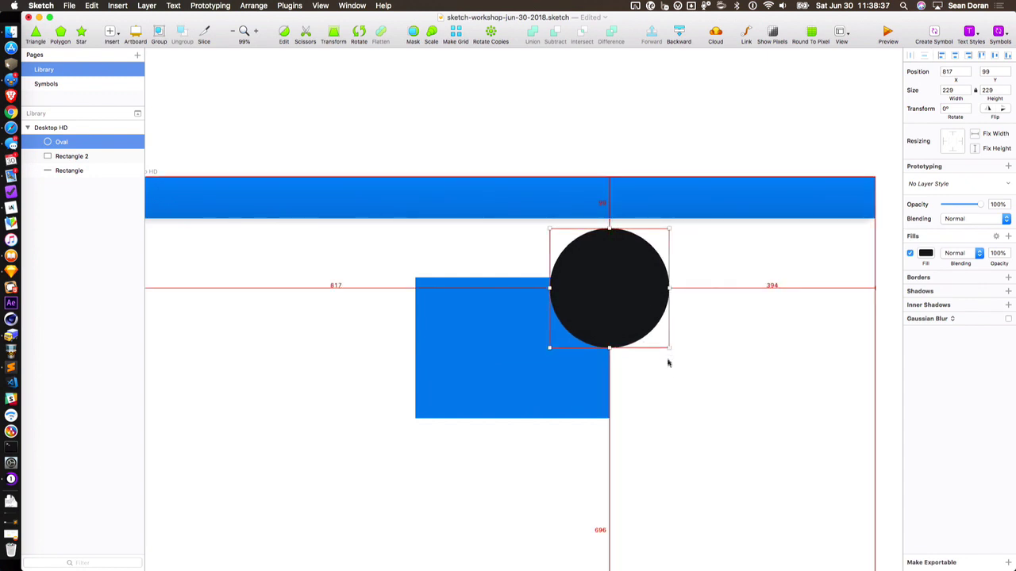
Shrink the circle around its center to about 193 px wide and deselect it
mouse_move(669, 346)
mouse_down()
mouse_move(626, 304)
mouse_move(689, 309)
mouse_move(611, 292)
mouse_move(680, 358)
mouse_move(616, 314)
mouse_move(678, 356)
mouse_move(654, 342)
mouse_up()
click(740, 409)
scroll(741, 410, down, 1)
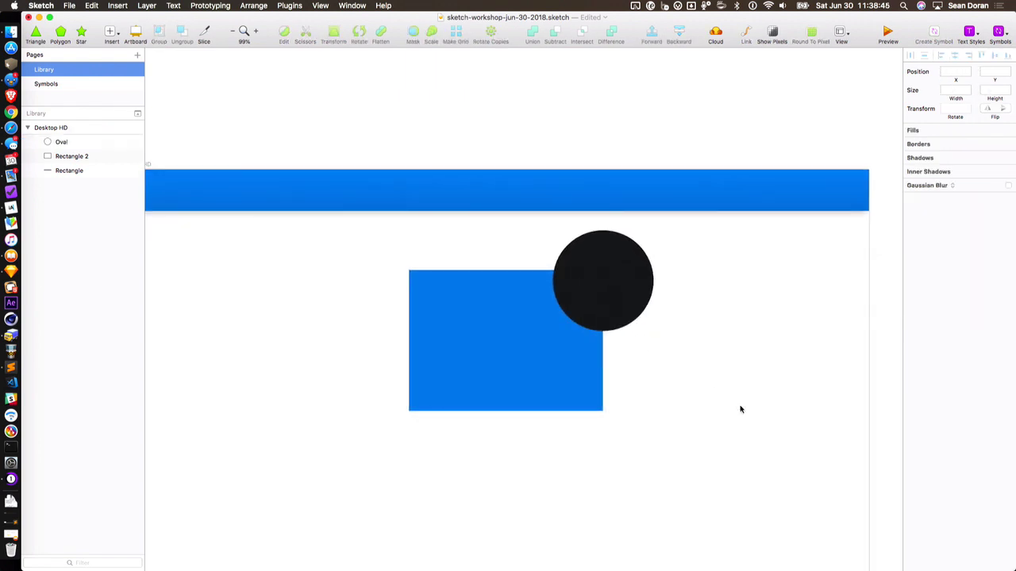
Draw a second near-black circle about 110 px wide centered on the blue rectangle's upper-left corner, leaving nothing selected
key(r)
mouse_move(374, 239)
mouse_down()
mouse_move(454, 298)
mouse_move(370, 240)
mouse_move(410, 276)
mouse_move(444, 283)
mouse_move(427, 269)
mouse_move(374, 233)
mouse_move(457, 302)
mouse_move(397, 240)
mouse_move(424, 272)
mouse_move(416, 266)
mouse_up()
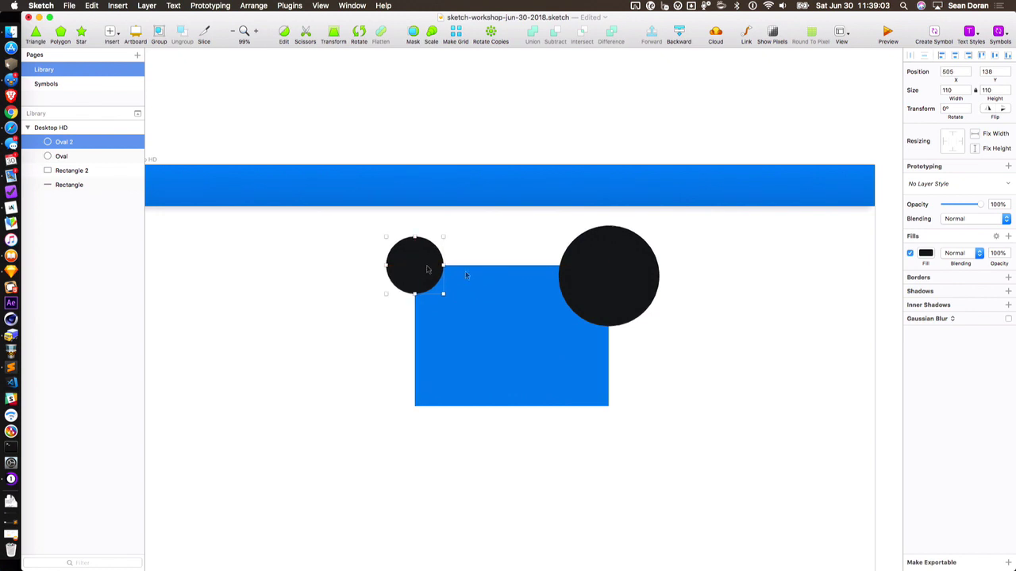
click(494, 315)
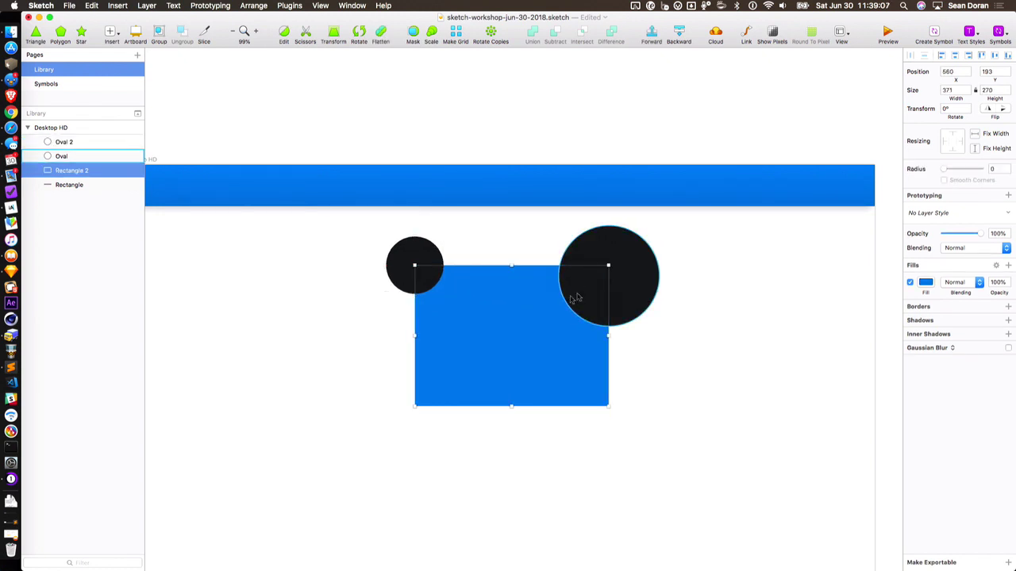
click(633, 279)
scroll(706, 270, down, 3)
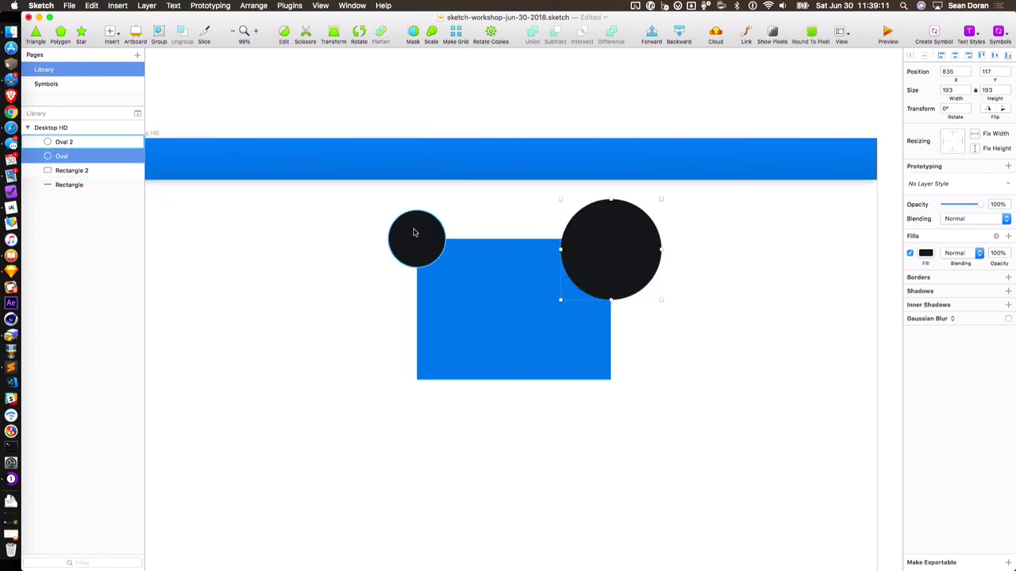
scroll(627, 289, left, 3)
scroll(621, 290, right, 3)
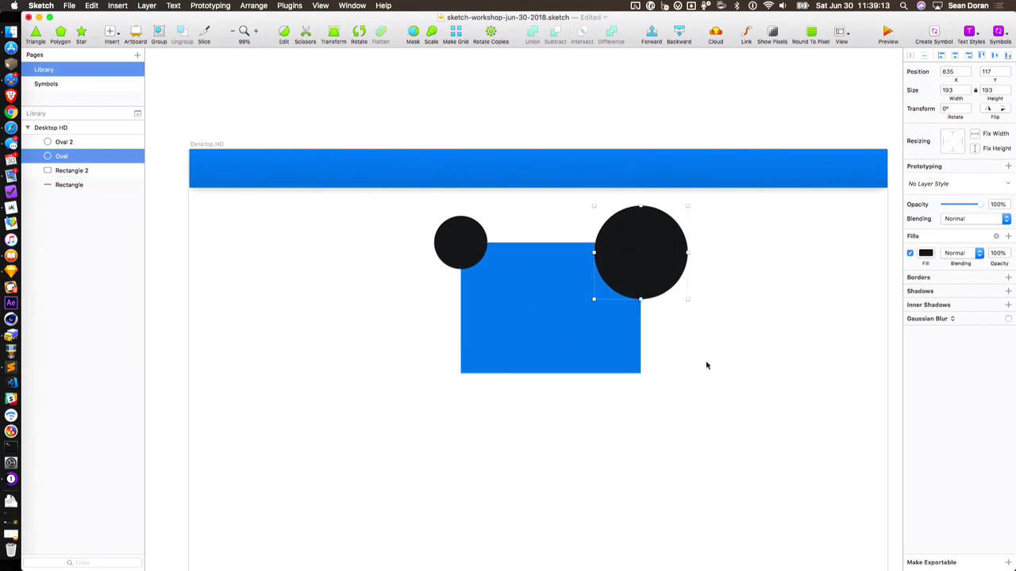
click(706, 362)
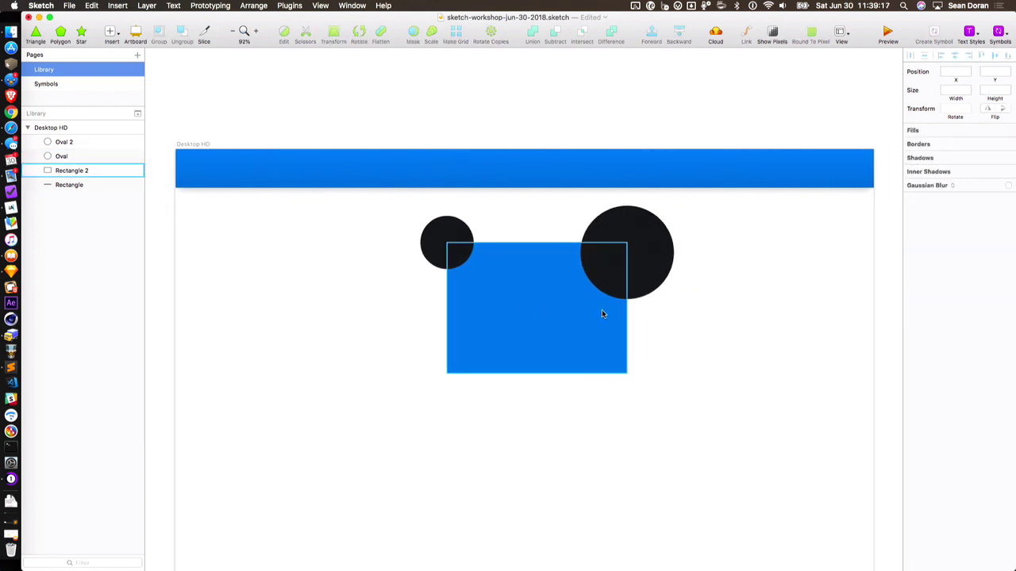
Fill the small circle with the orange, pink and purple linear gradient from the global gradients
click(460, 256)
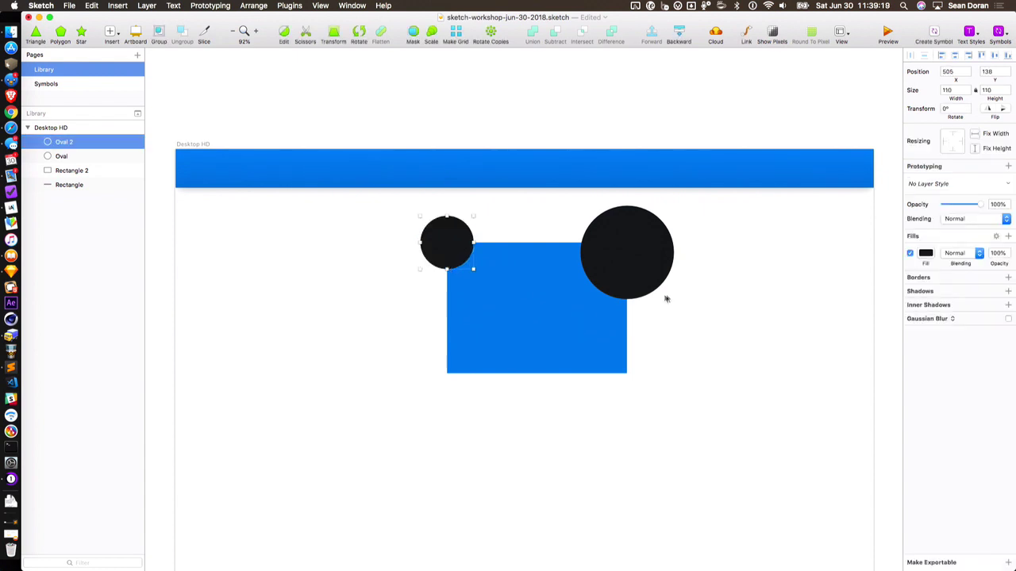
click(927, 253)
click(934, 278)
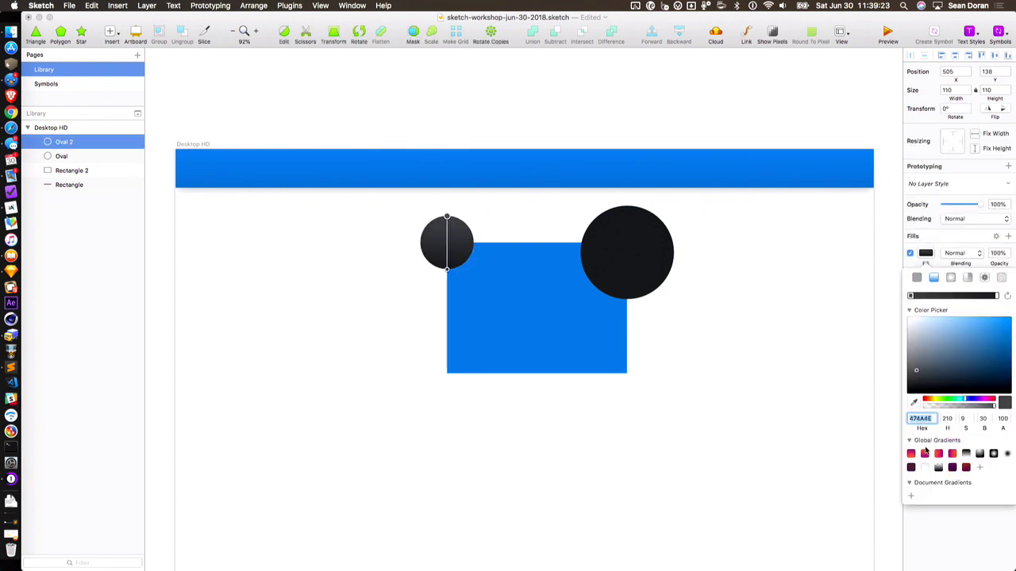
click(924, 453)
click(873, 245)
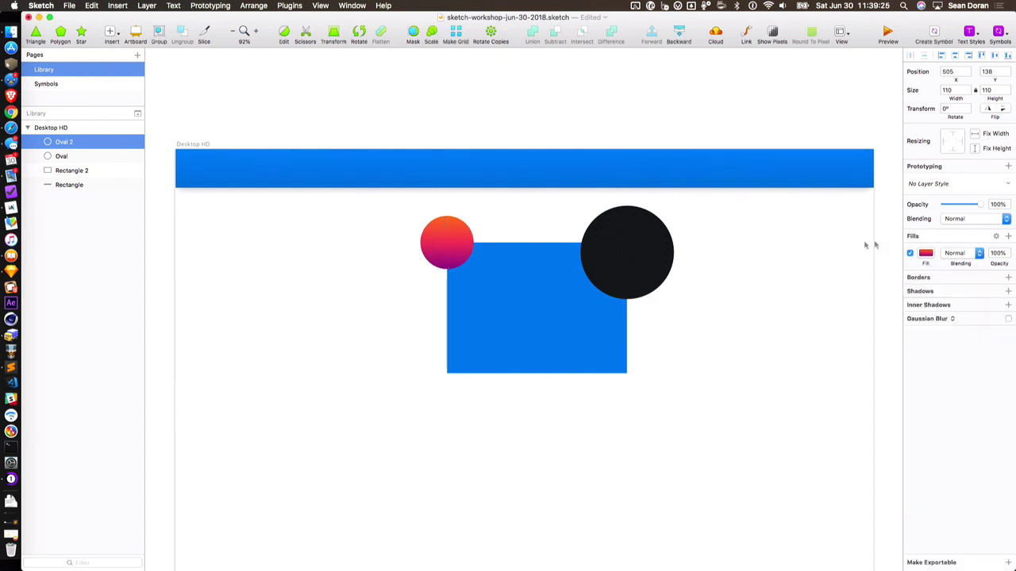
Enable a Gaussian blur on the small gradient circle and reduce its amount
click(1007, 321)
click(926, 320)
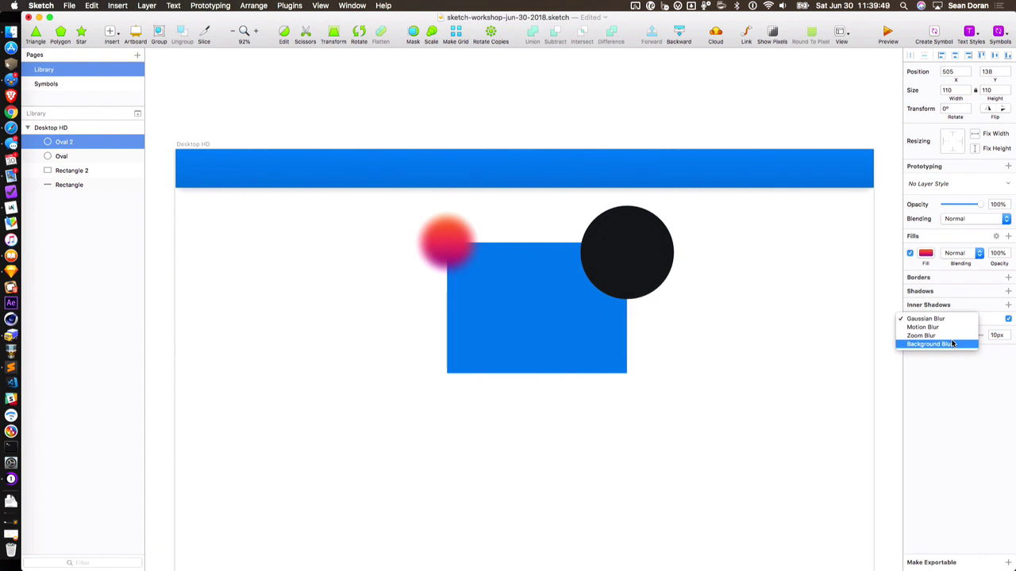
click(934, 319)
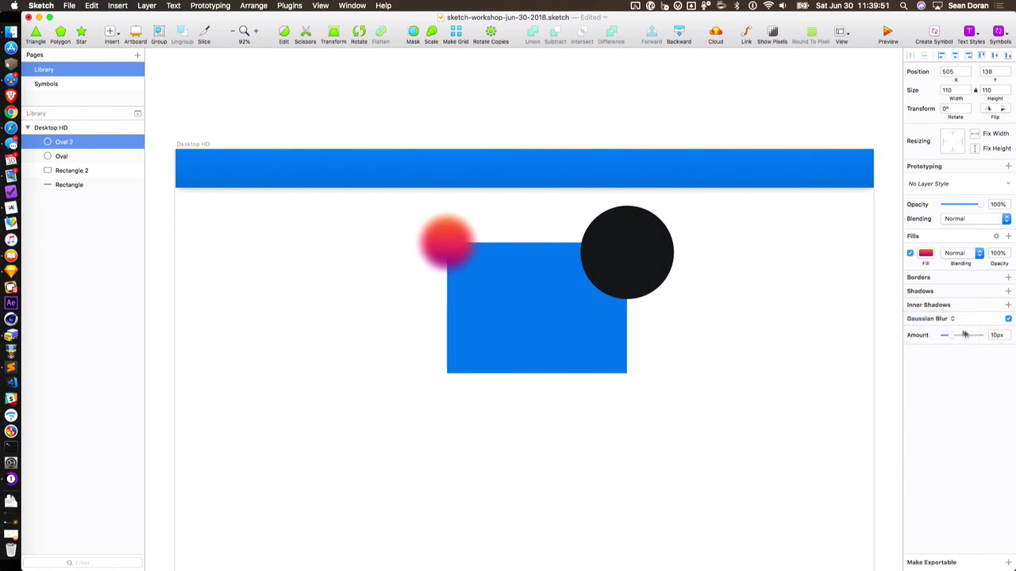
mouse_move(949, 338)
mouse_down()
mouse_move(960, 338)
mouse_move(942, 336)
mouse_up()
Try a motion blur of 27 px on the small gradient circle and adjust the blur angle
click(924, 320)
click(922, 327)
drag(943, 336, 962, 339)
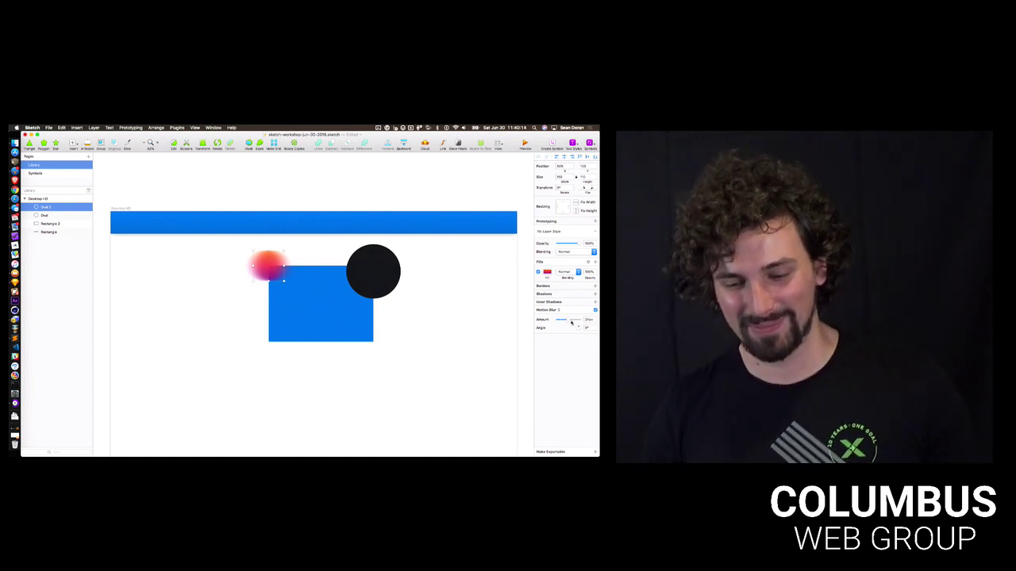
drag(568, 322, 569, 320)
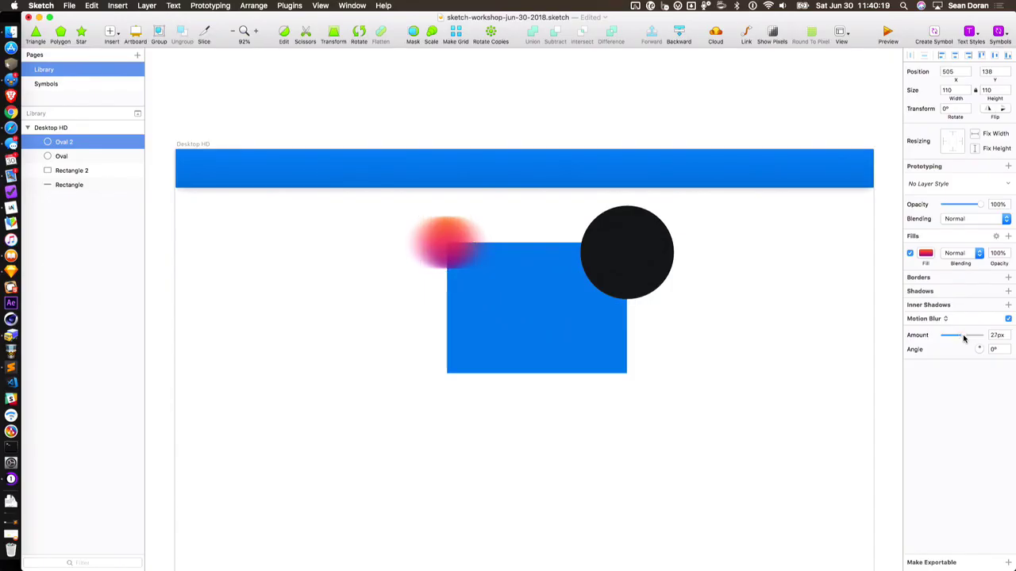
drag(980, 349, 964, 355)
Apply a zoom blur of 41 px to the small circle, move its origin toward the circle's lower-left, and deselect the circle
click(925, 318)
click(925, 333)
mouse_move(958, 334)
mouse_down()
mouse_move(944, 337)
mouse_move(1010, 340)
mouse_move(973, 336)
mouse_up()
click(995, 349)
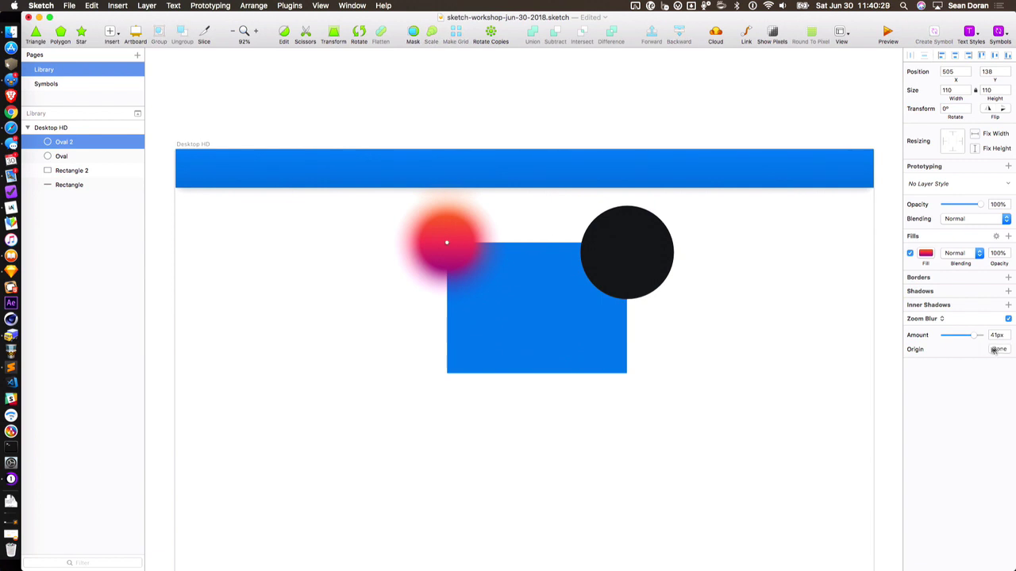
mouse_move(447, 245)
mouse_down()
mouse_move(430, 248)
mouse_move(455, 231)
mouse_move(433, 233)
mouse_move(438, 253)
mouse_up()
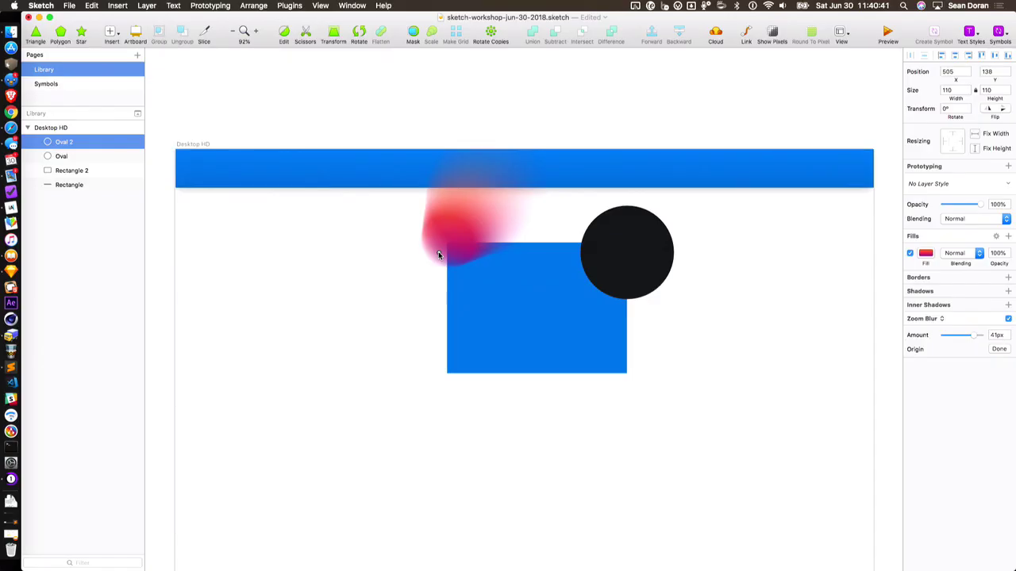
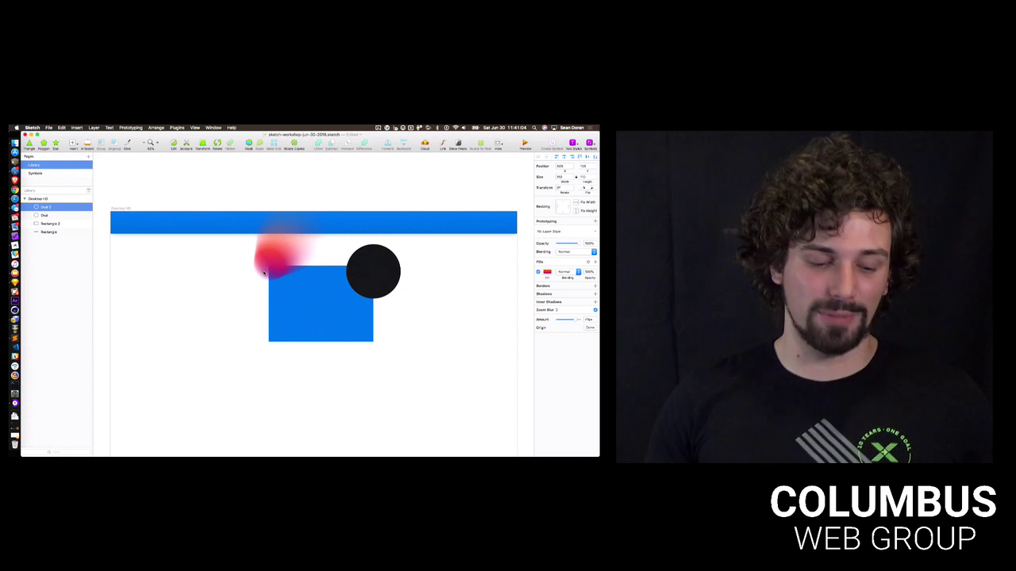
click(404, 340)
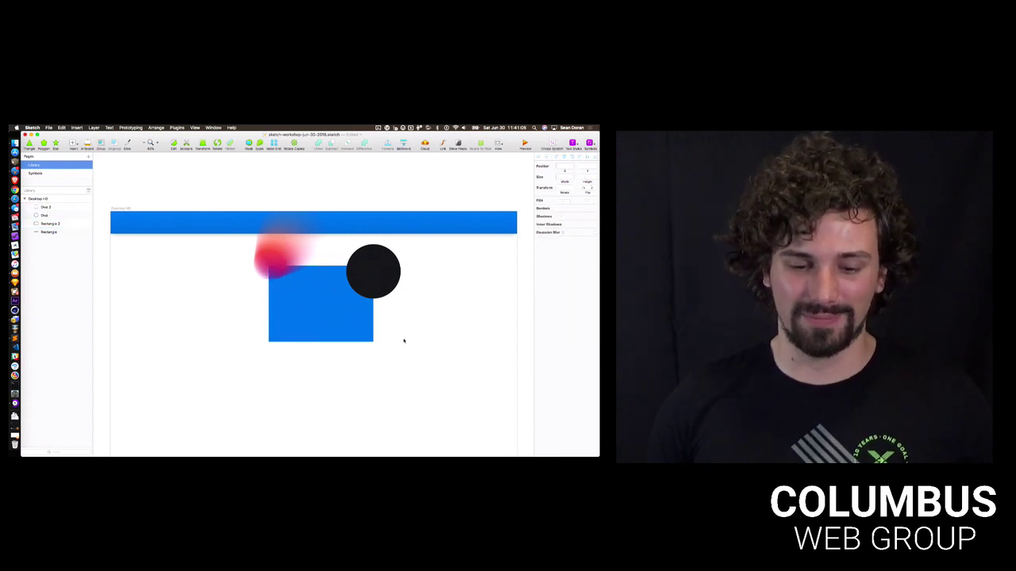
Make the blurred small circle exportable and open its export format choices
click(269, 254)
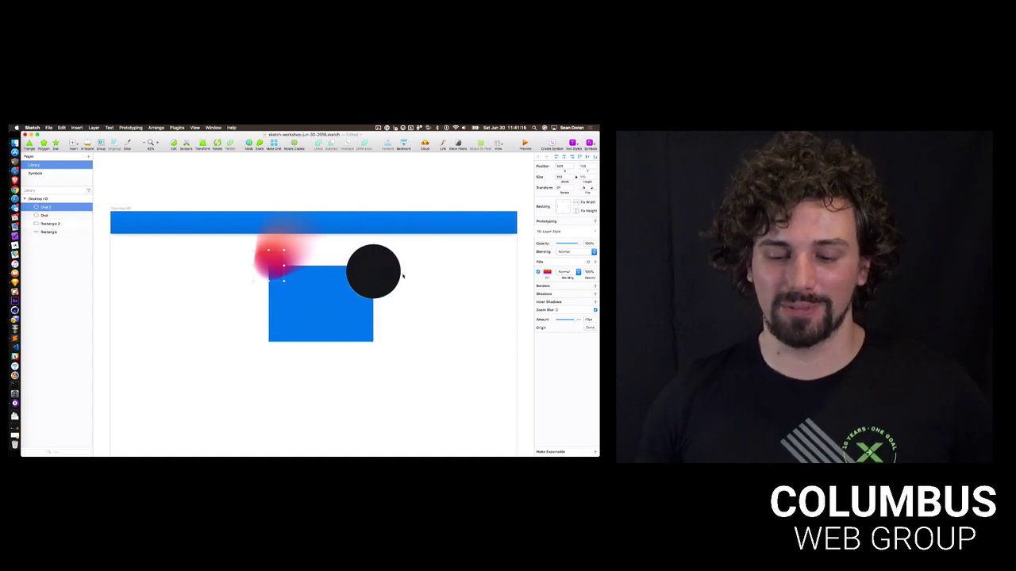
click(558, 453)
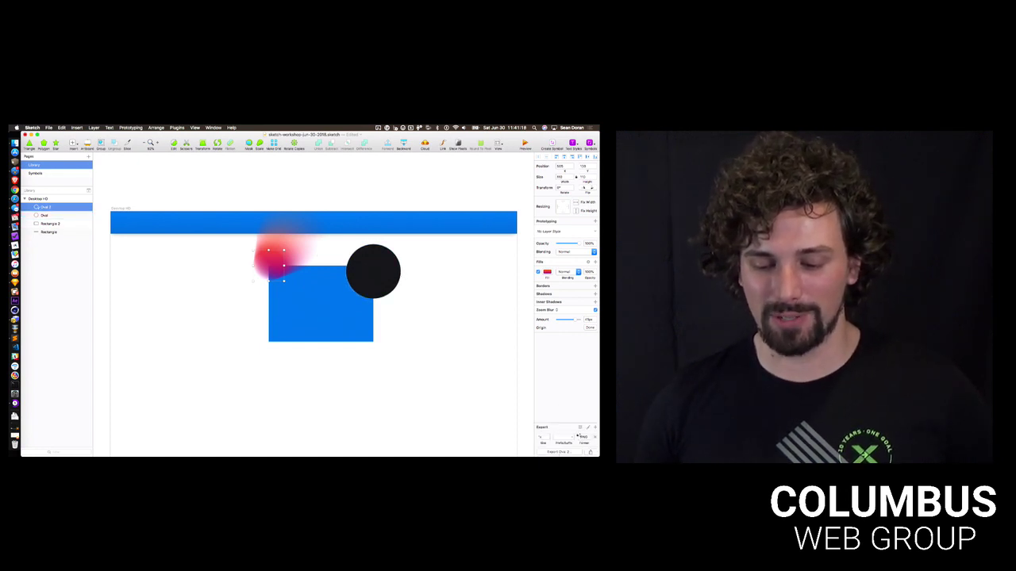
click(585, 443)
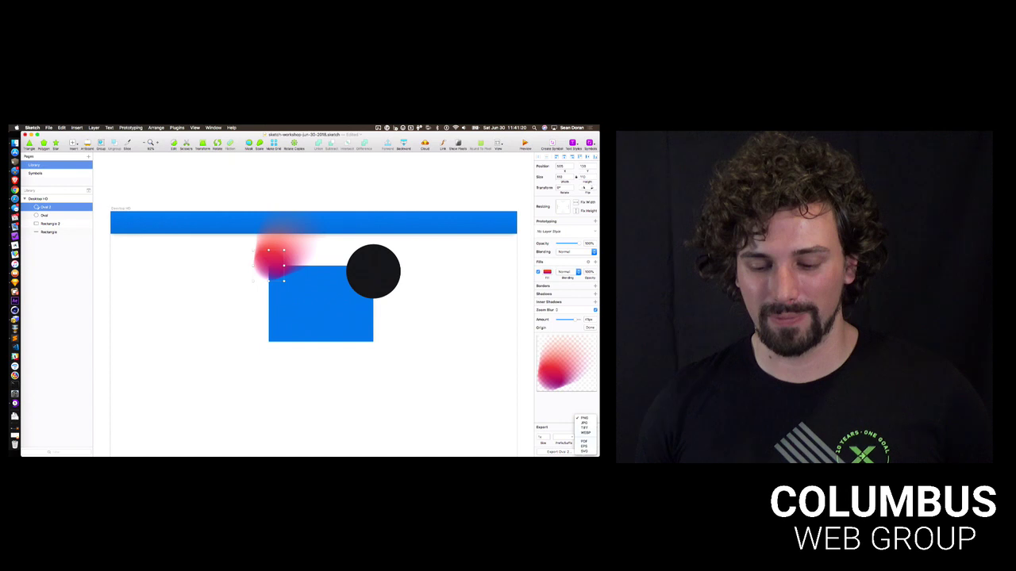